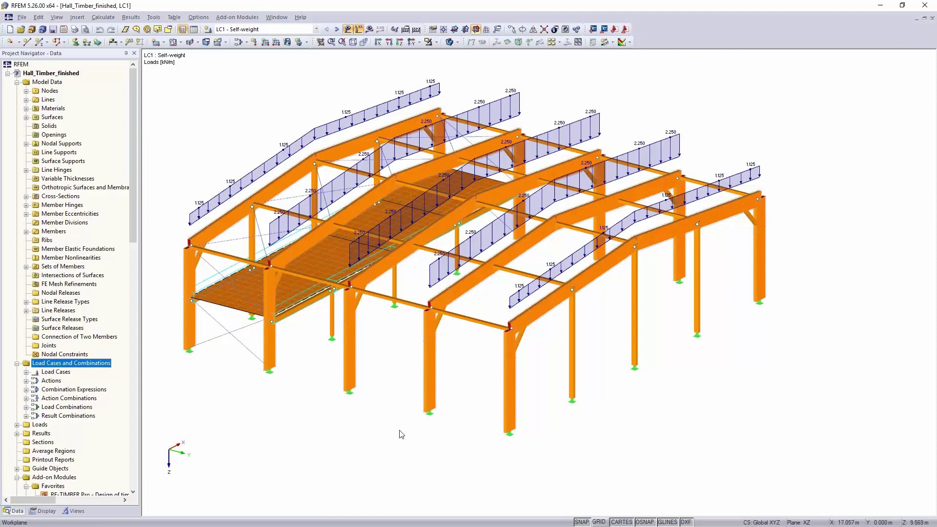
- Examine the timber hall model from several angles and look through the list of load cases and combinations
middle_click_drag(383, 384, 334, 434)
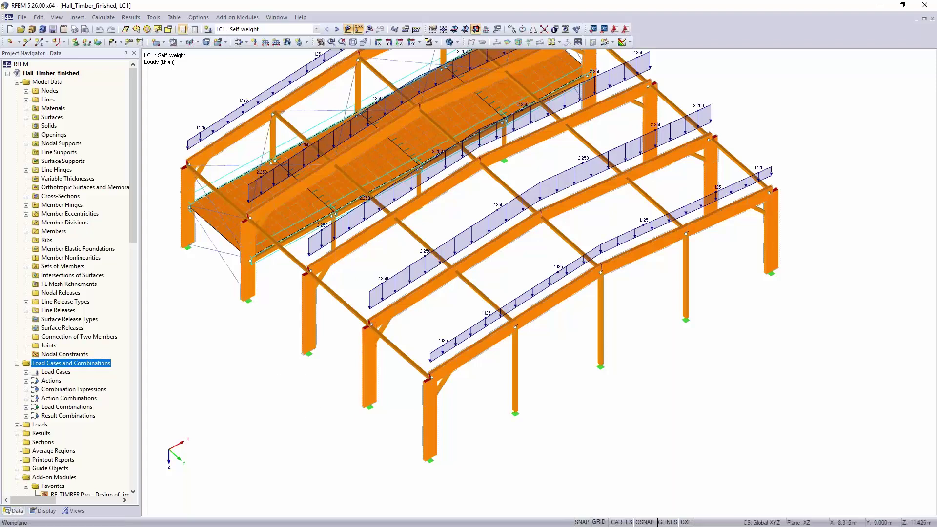
middle_click_drag(331, 361, 318, 322, "ctrl")
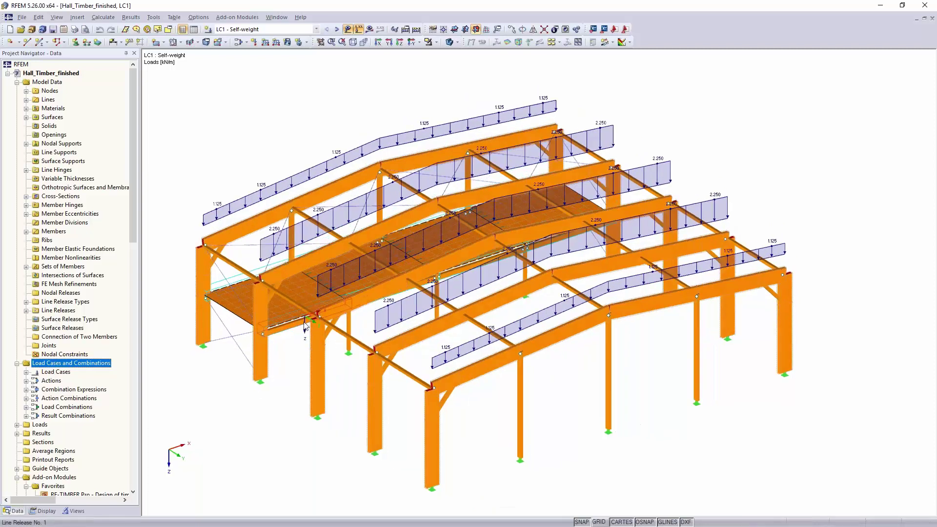
middle_click_drag(300, 389, 281, 265)
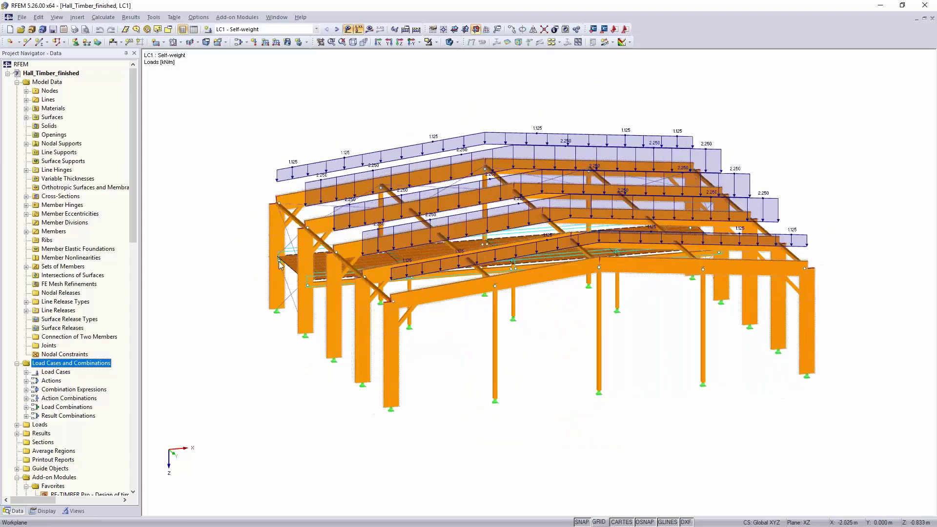
left_click(247, 30)
scroll(241, 107, "down", 7)
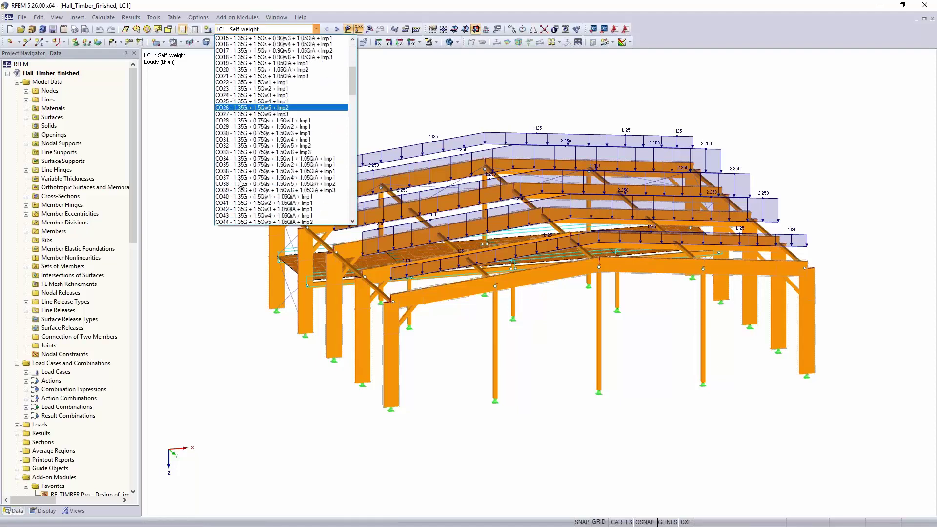
scroll(240, 183, "down", 9)
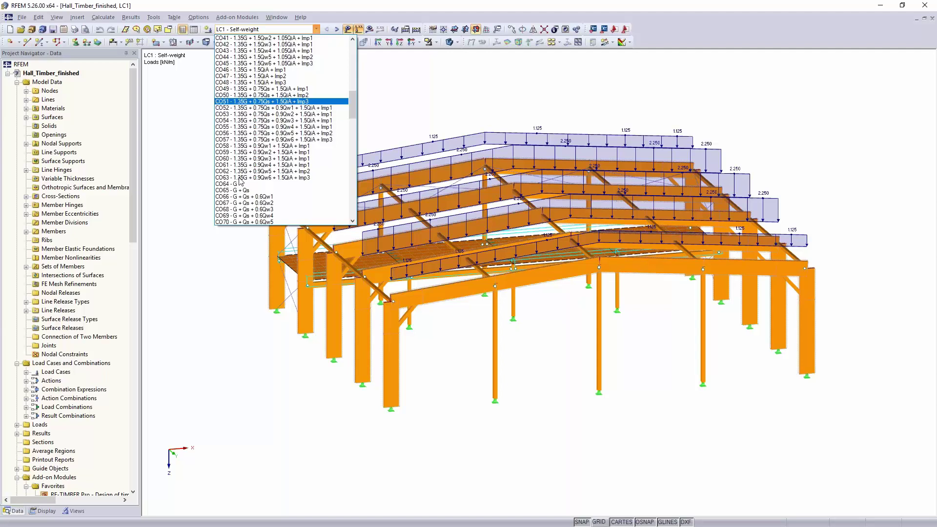
scroll(239, 181, "down", 9)
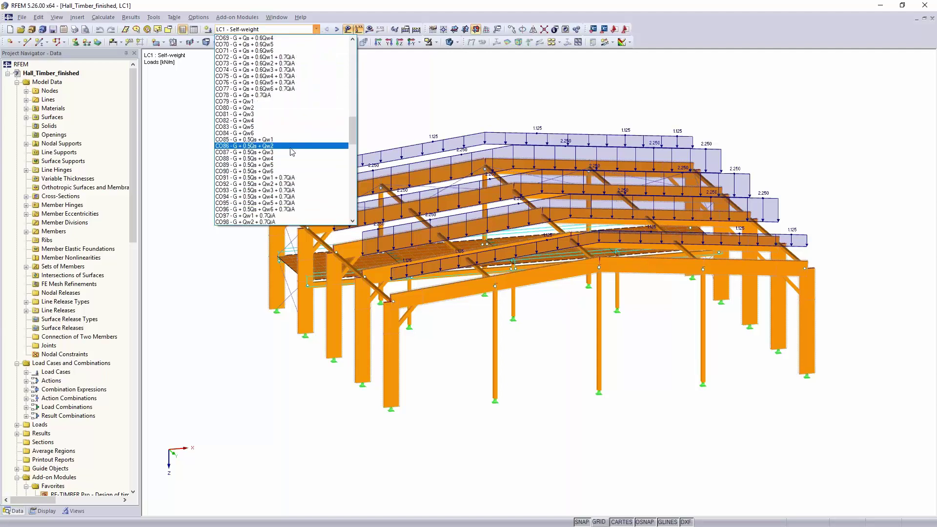
scroll(234, 168, "down", 9)
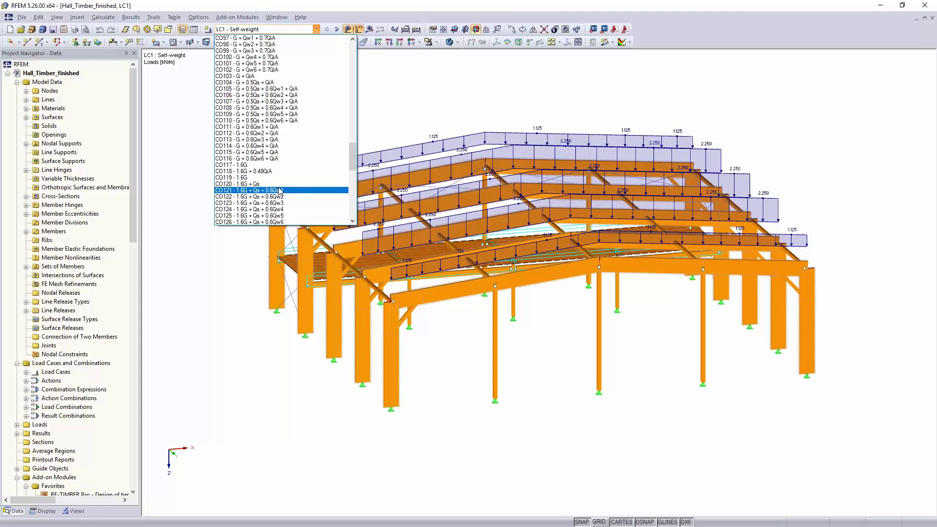
left_click(450, 98)
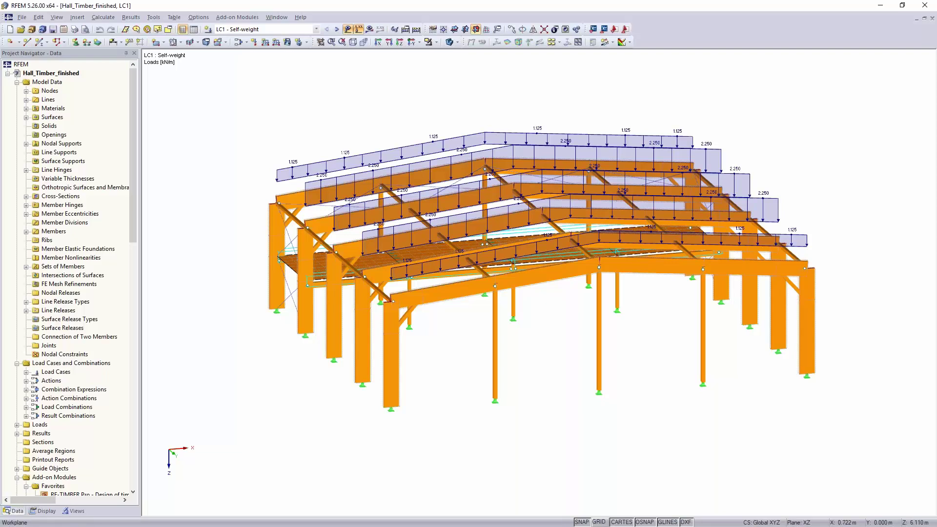
- Isolate the middle frame of the hall in visibility mode and show it in the Y-direction view
middle_click_drag(295, 438, 244, 364)
middle_click_drag(440, 337, 516, 407, "ctrl")
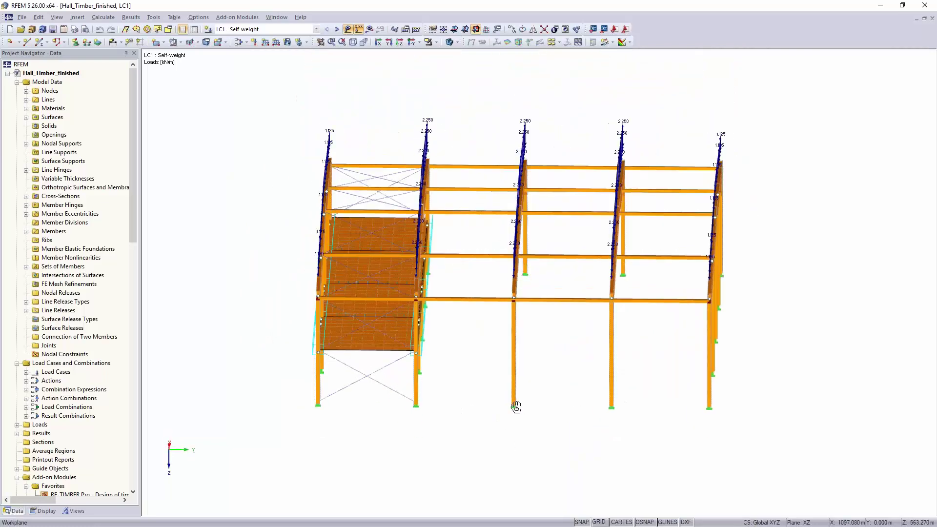
left_click_drag(468, 111, 559, 460)
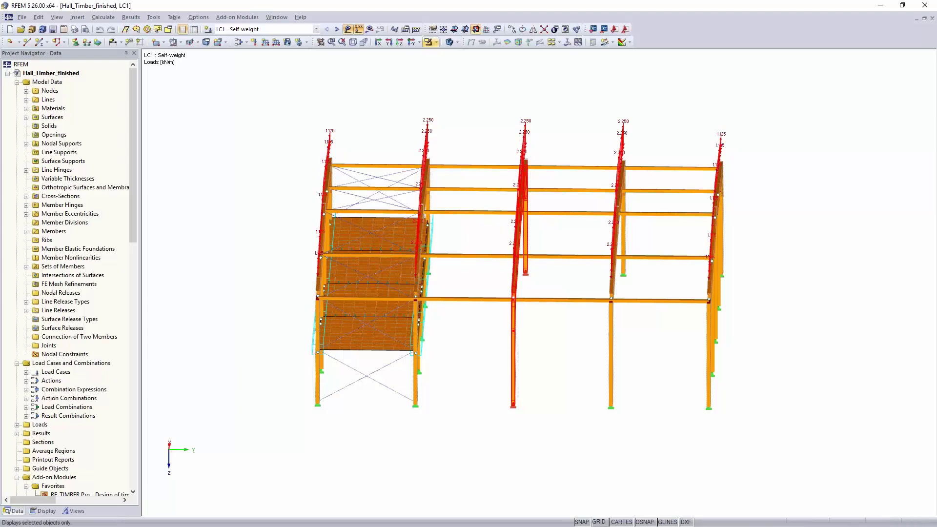
left_click(436, 42)
left_click(449, 54)
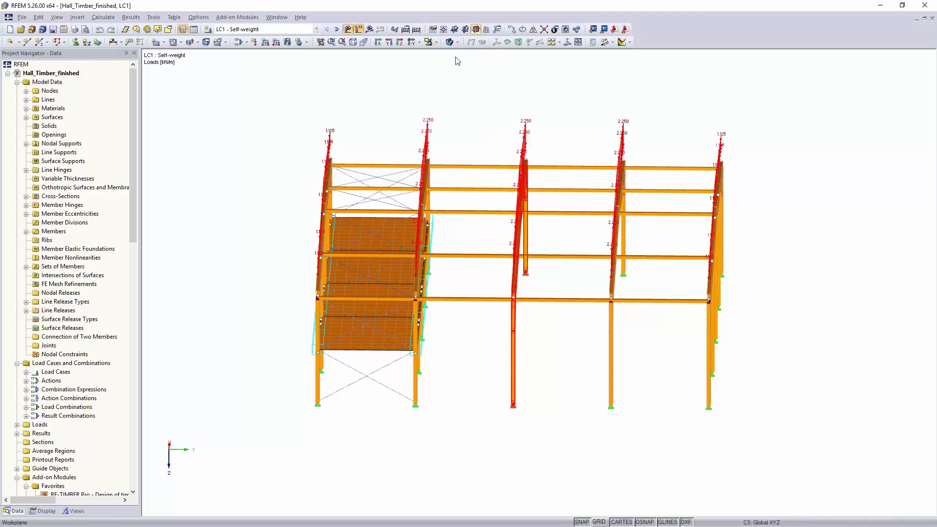
left_click(389, 43)
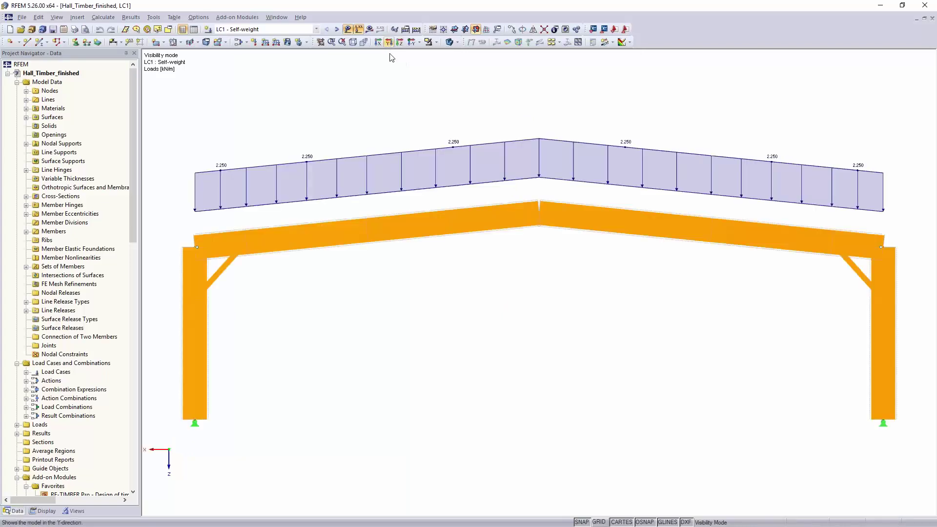
scroll(511, 292, "down", 3)
middle_click_drag(508, 288, 485, 235)
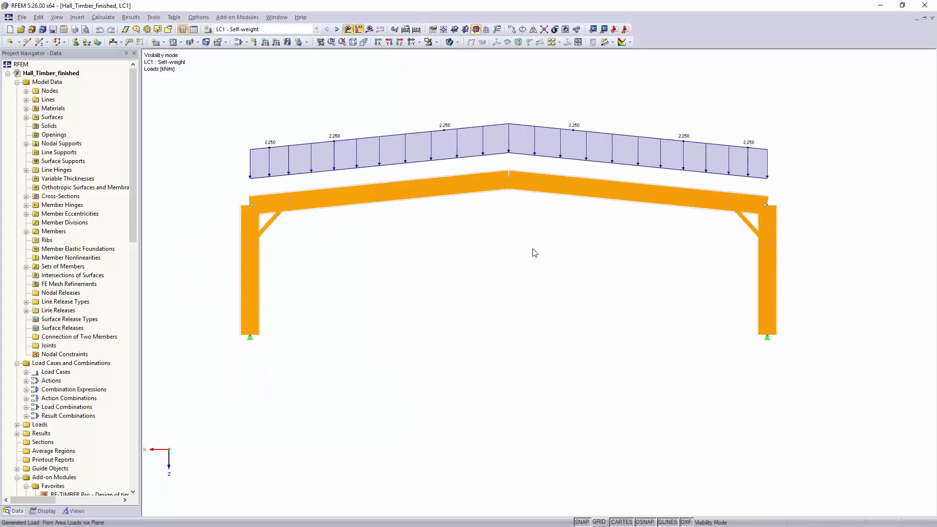
- Display load combination CO117 - 1.6G on the isolated frame
left_click(317, 29)
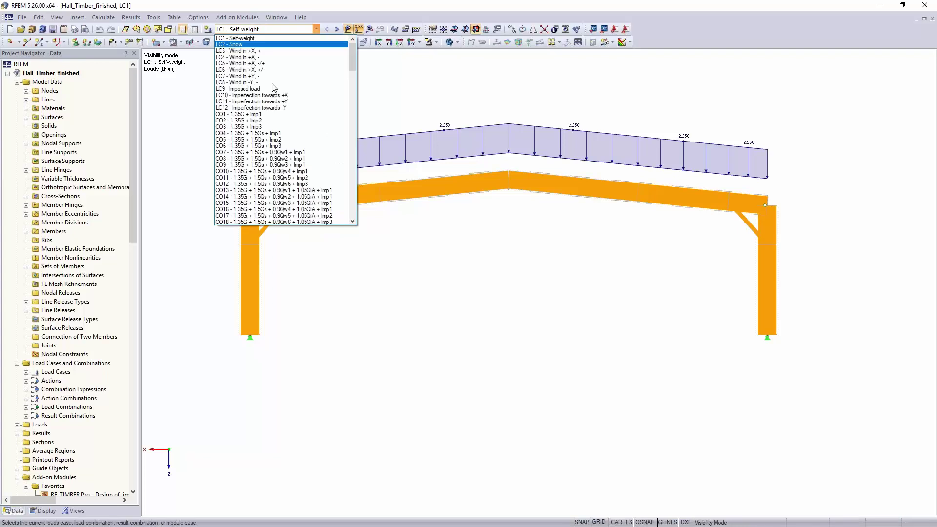
scroll(293, 134, "down", 2)
scroll(292, 134, "down", 14)
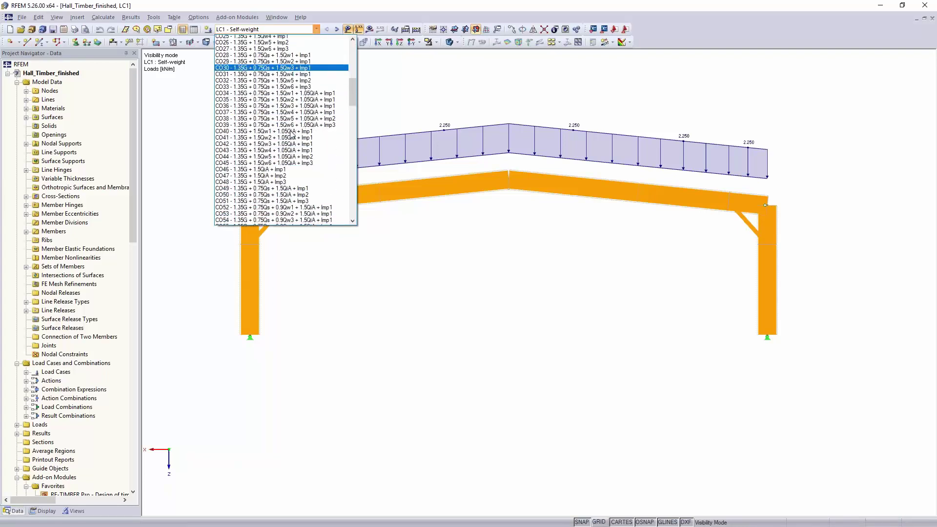
scroll(291, 134, "down", 10)
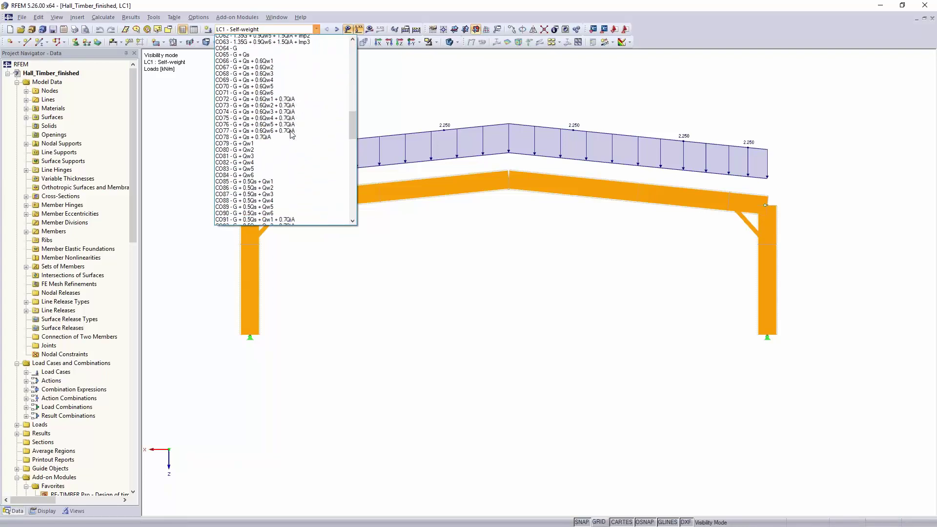
scroll(292, 134, "down", 9)
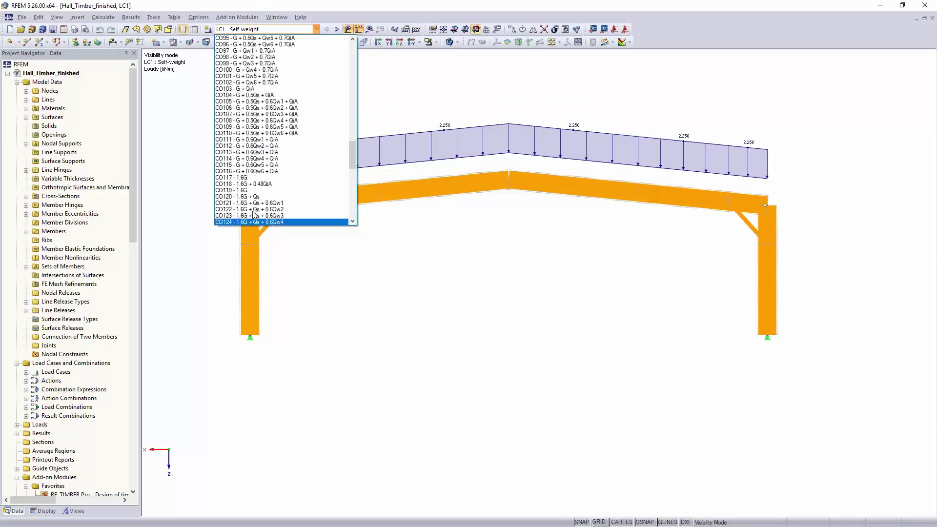
left_click(248, 178)
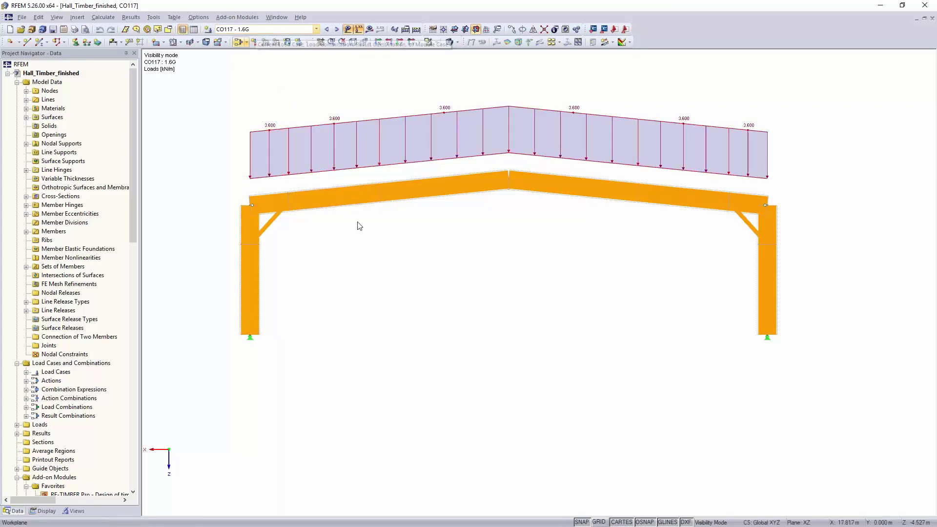
- Turn off automatic creation of combinations in the model's general data and keep the existing combinations as user-defined
left_click(55, 82)
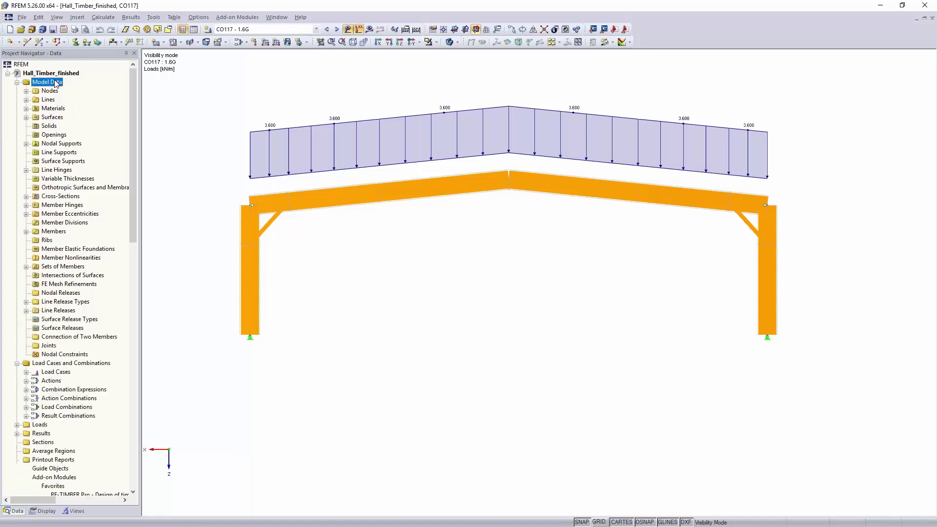
right_click(55, 81)
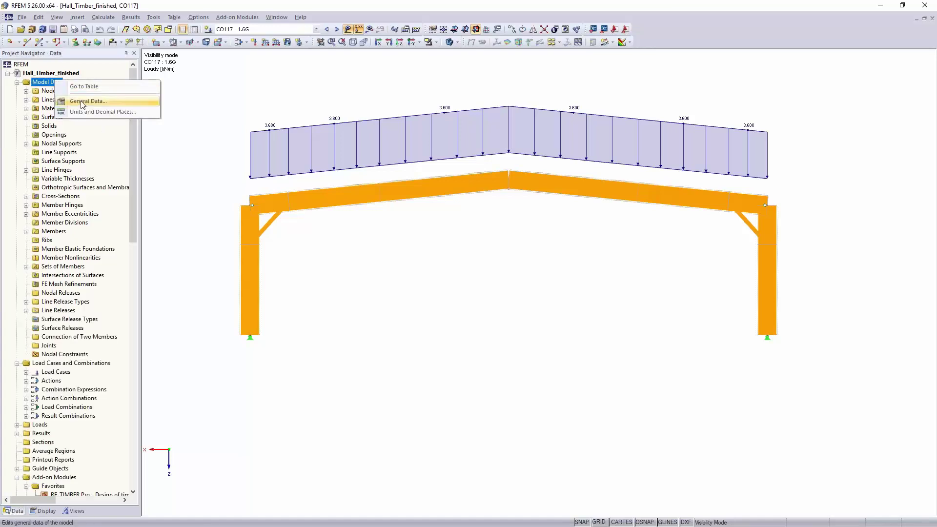
left_click(82, 101)
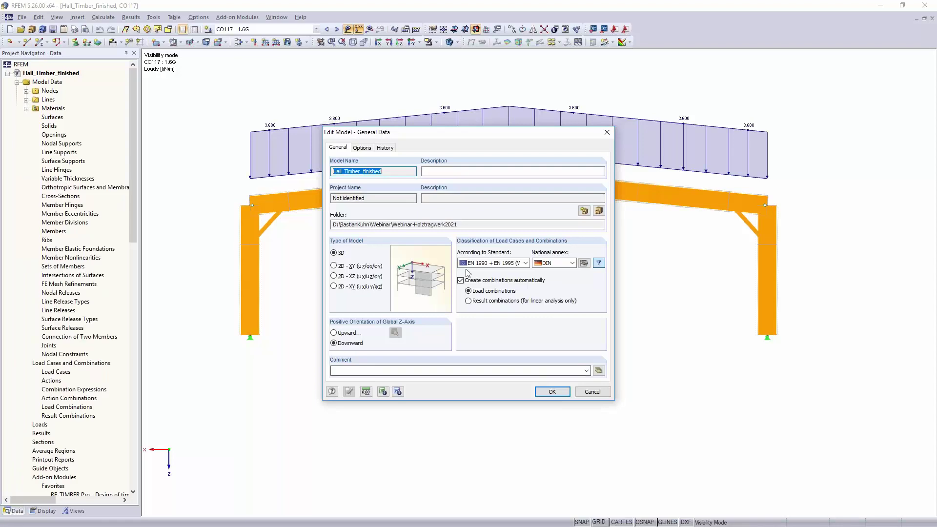
left_click(466, 282)
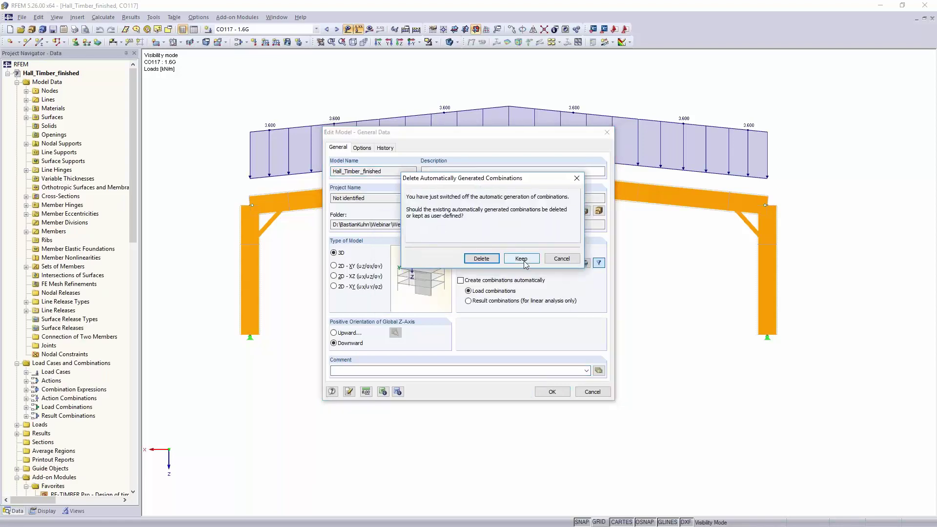
left_click(522, 260)
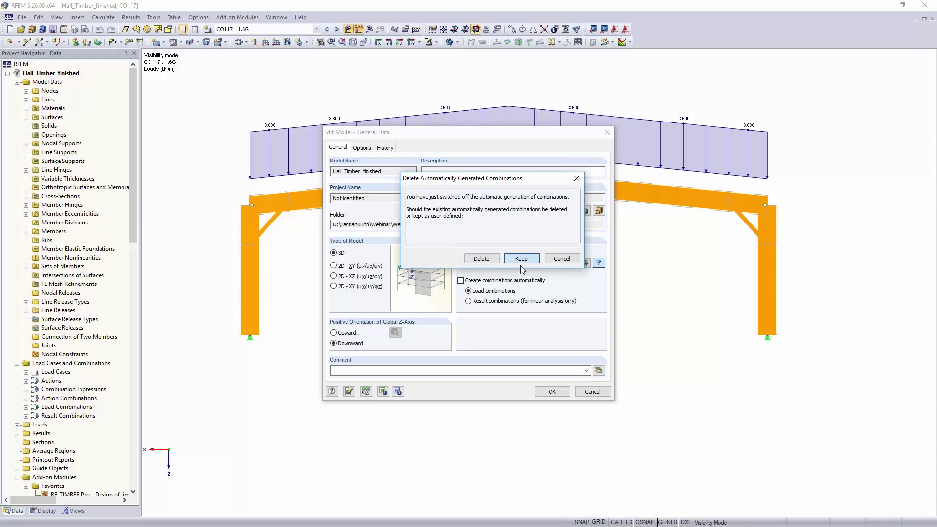
left_click(551, 392)
- Copy load combination CO117 to a new load combination with the description NL
scroll(82, 307, "down", 8)
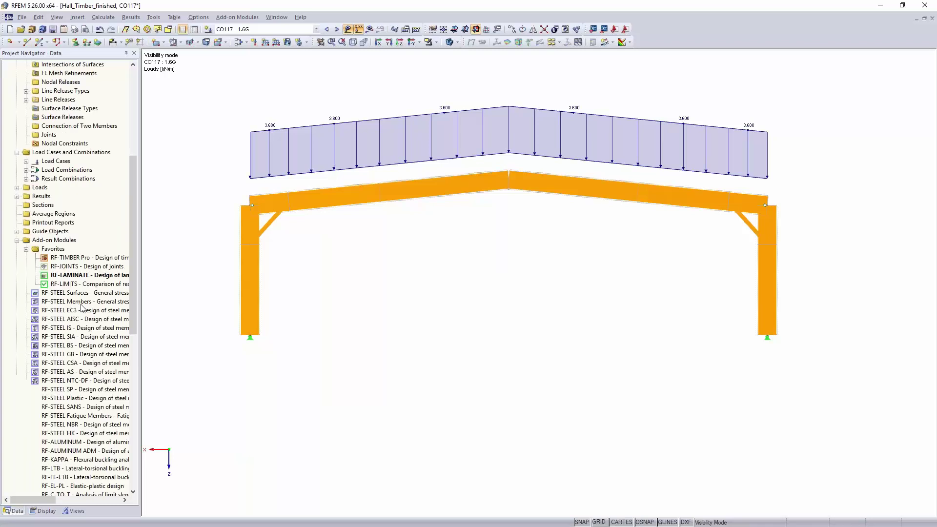
left_click(26, 170)
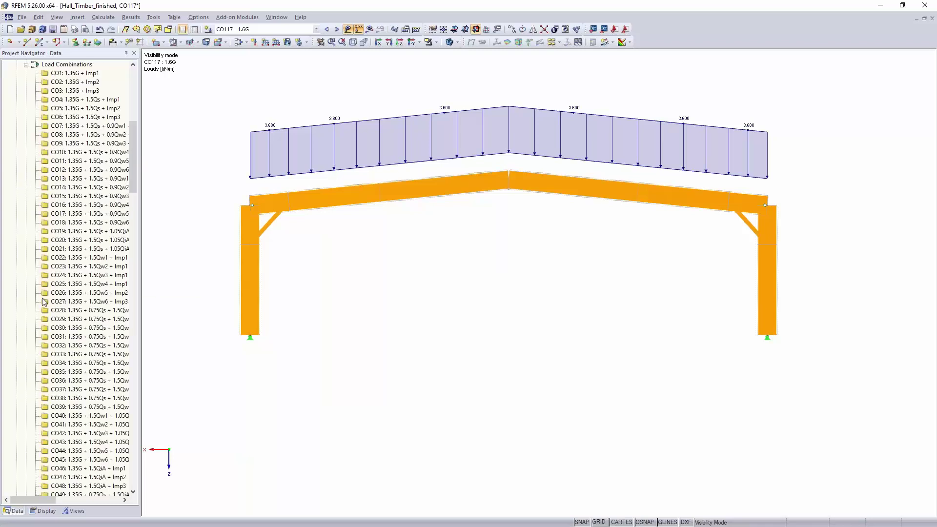
scroll(43, 301, "down", 16)
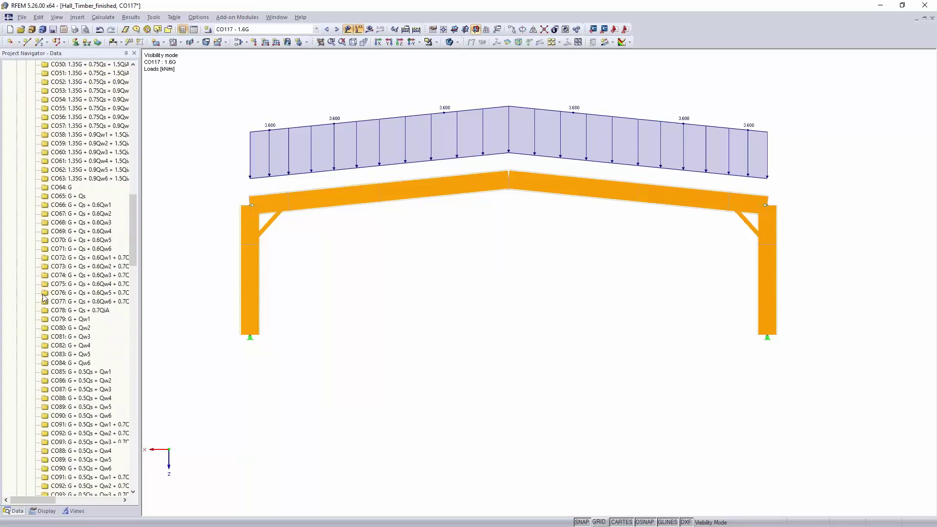
scroll(44, 297, "down", 11)
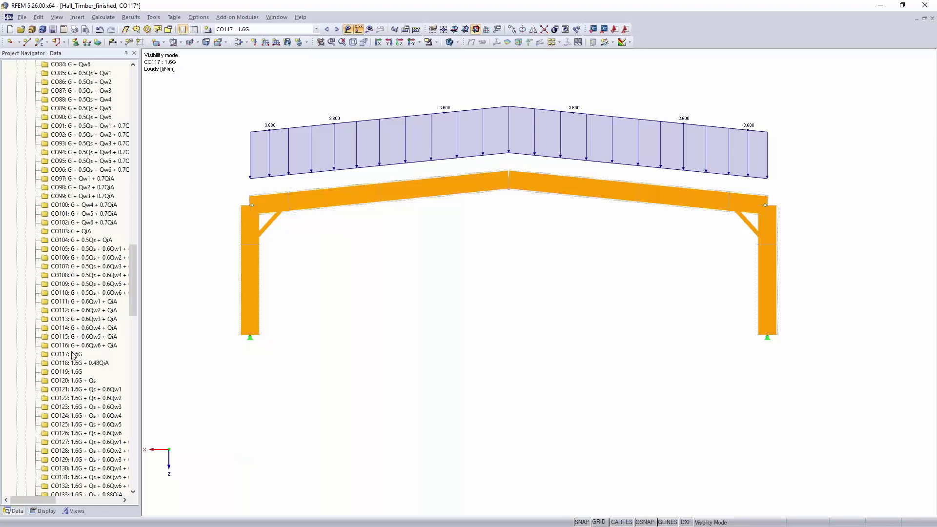
right_click(73, 354)
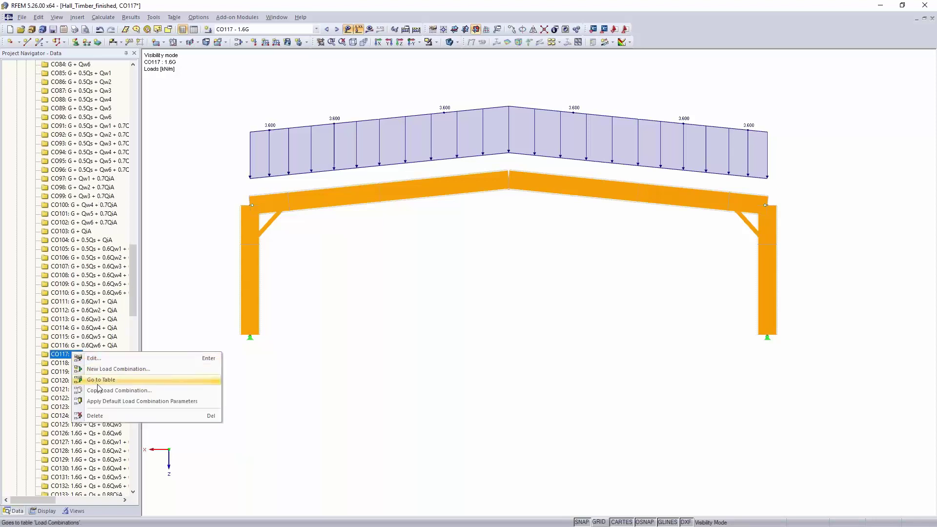
left_click(100, 390)
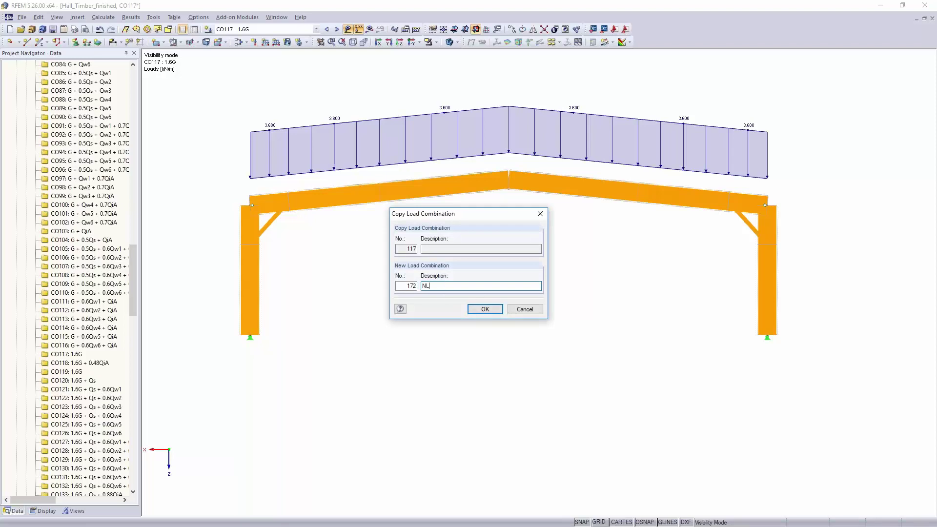
type("NL")
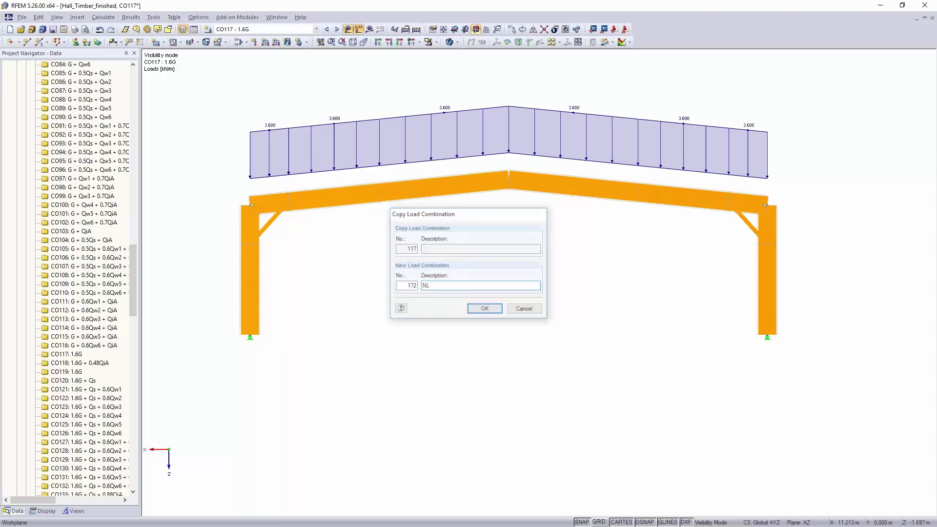
key("Return")
- Edit load combination CO172 - NL and set the factor of the self-weight load case LC1 to 1.00
scroll(72, 297, "down", 4)
scroll(72, 296, "down", 15)
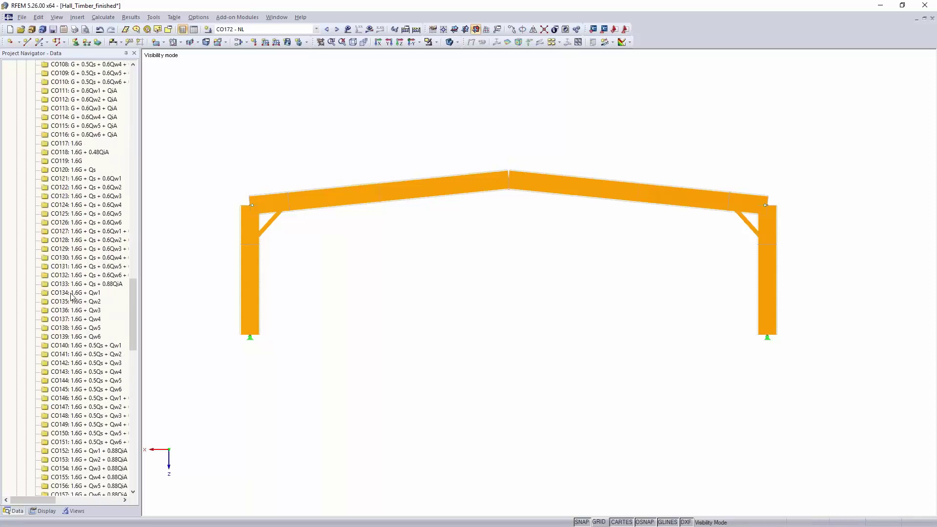
left_click(66, 328)
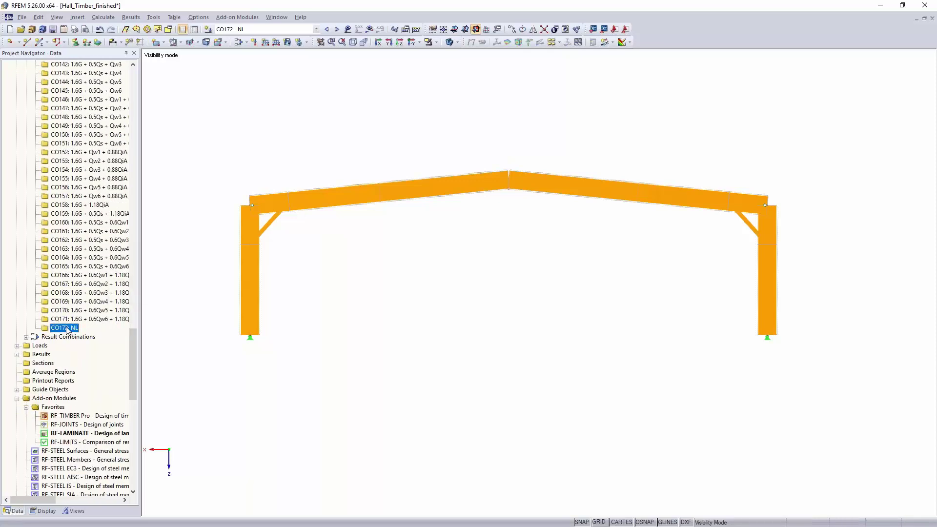
right_click(66, 328)
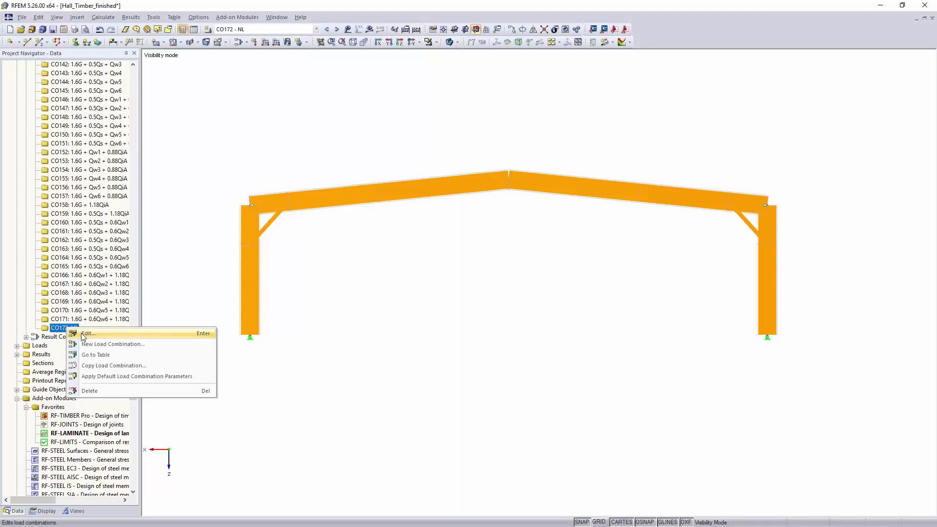
left_click(318, 322)
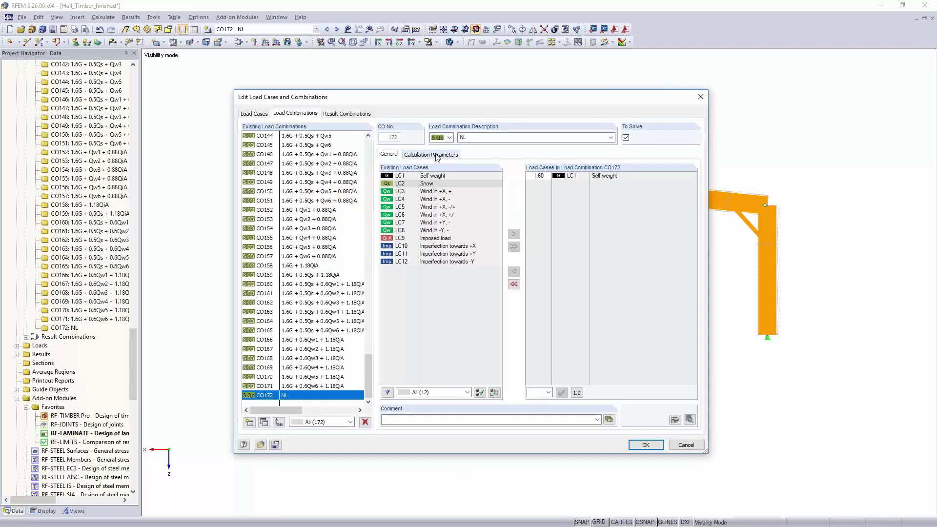
left_click(537, 174)
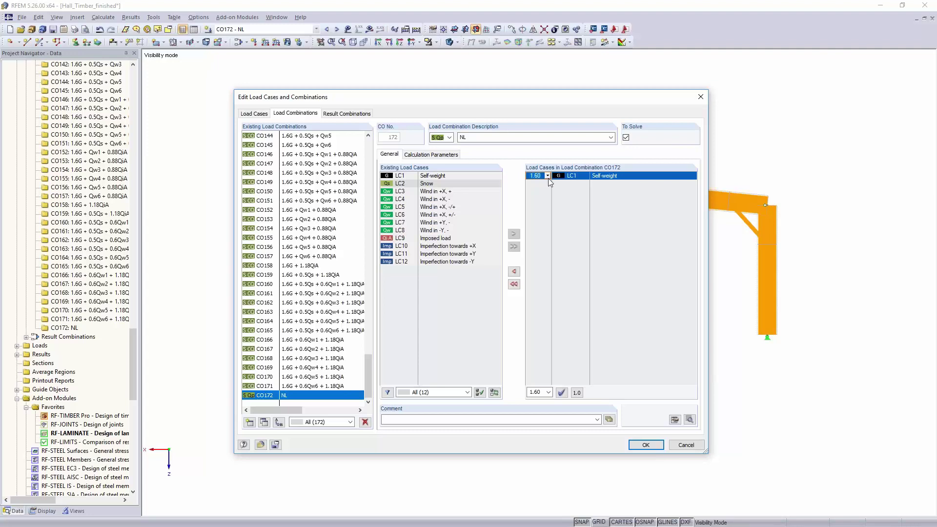
left_click(547, 176)
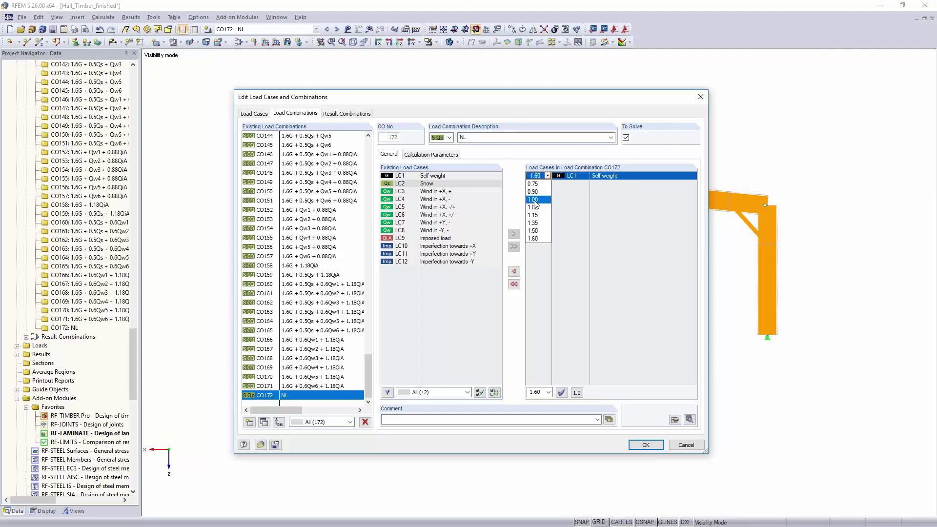
left_click(534, 199)
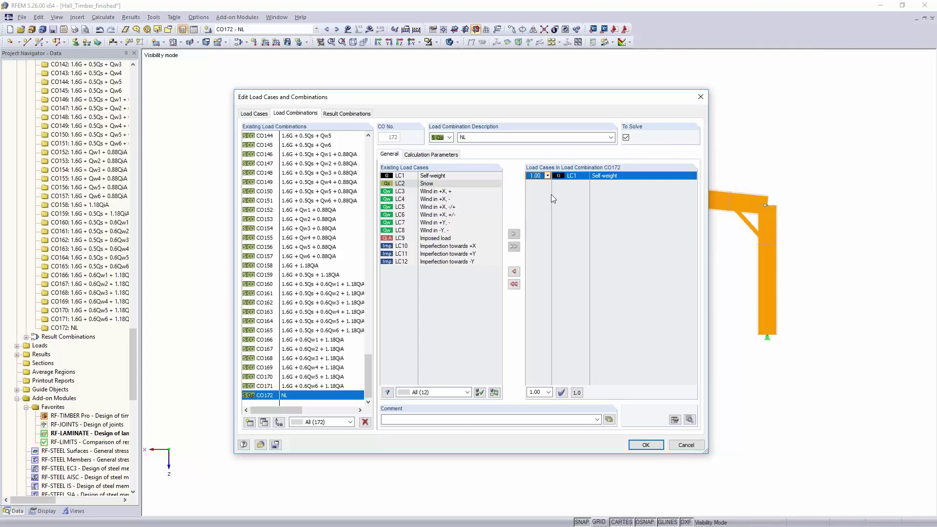
- Activate stiffness modification for CO172, multiply all material stiffnesses (E, G) by the factor 0.625, and apply the load combination settings
left_click(442, 155)
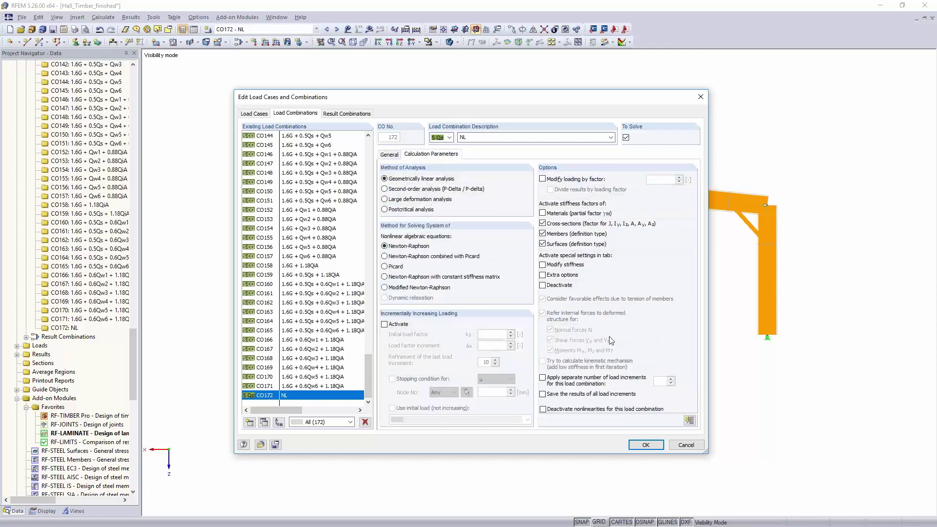
left_click(542, 265)
left_click(483, 155)
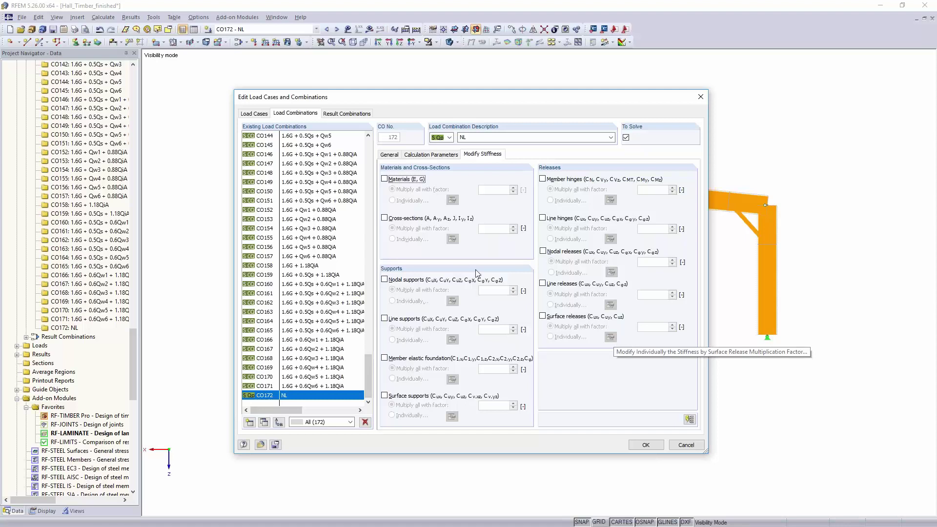
left_click(385, 179)
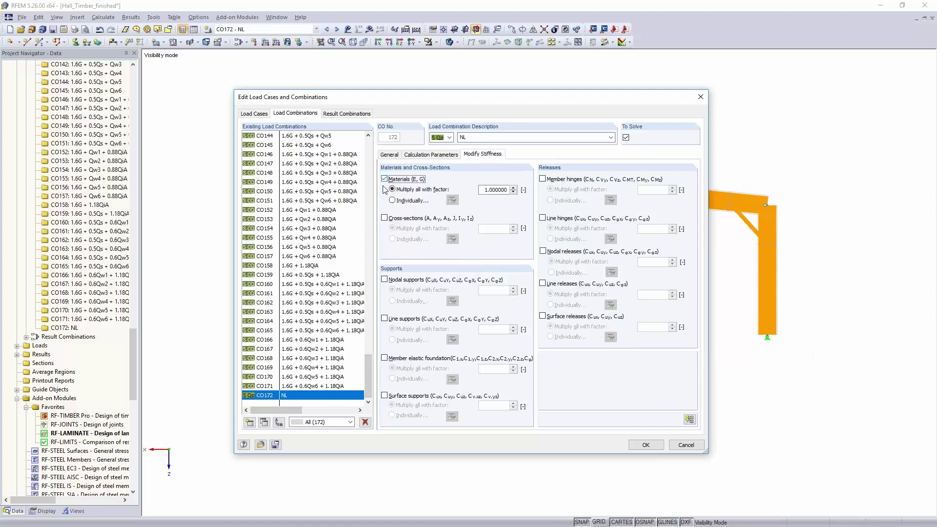
double_click(494, 189)
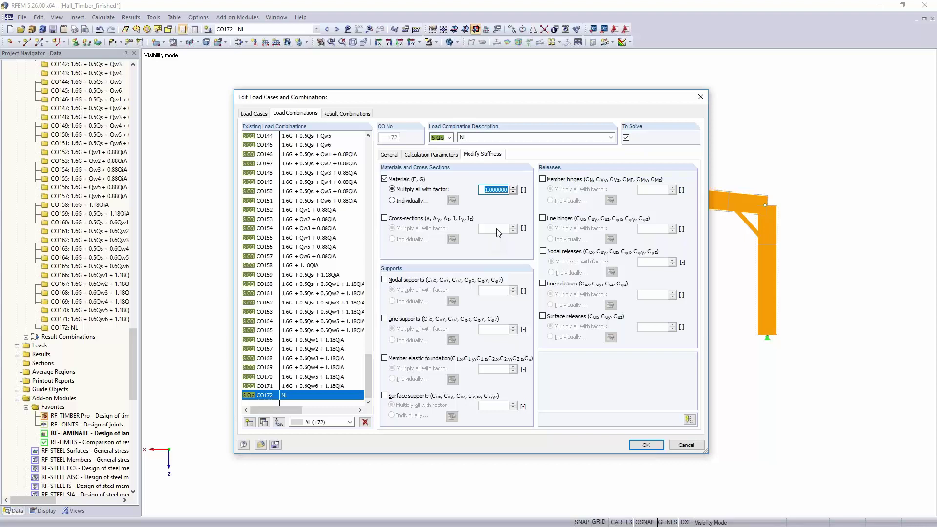
type("0,625")
left_click(653, 447)
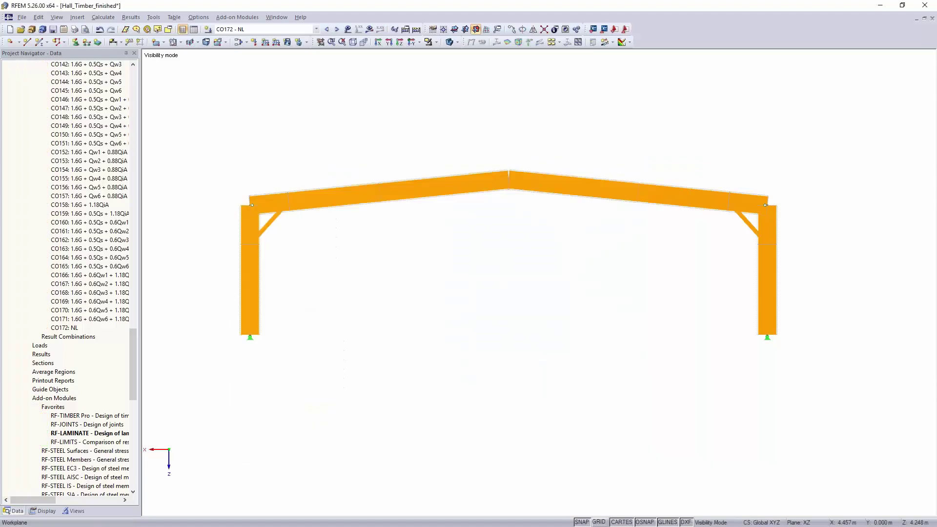
- Open an additional window of the hall model and tile the two windows horizontally
left_click(276, 17)
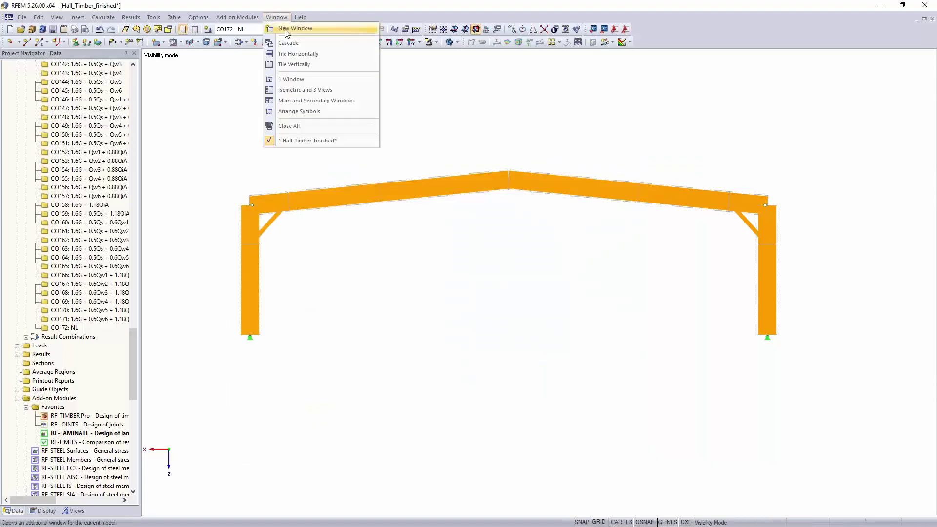
left_click(286, 30)
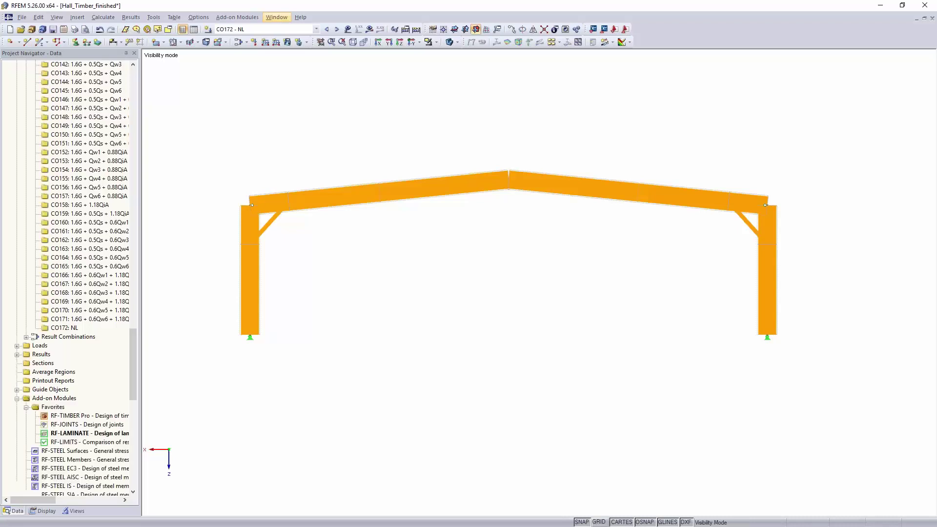
left_click(277, 18)
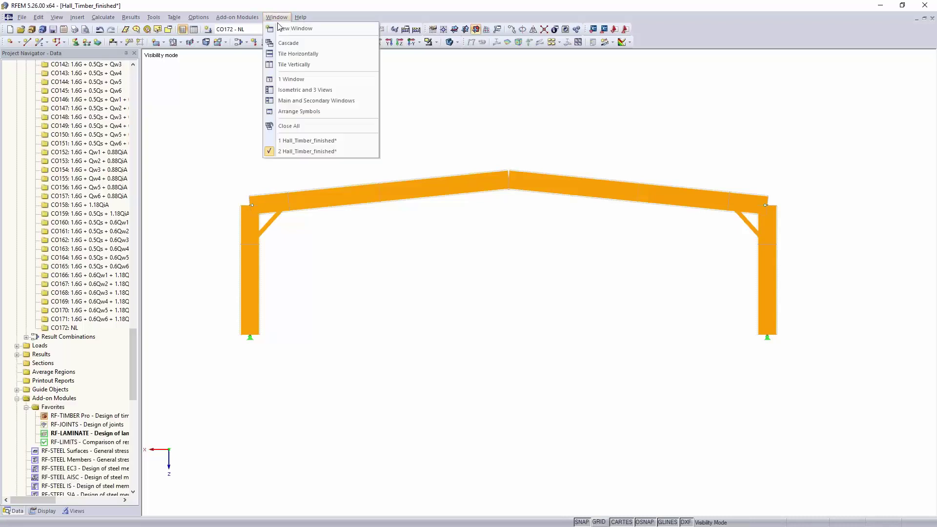
left_click(298, 54)
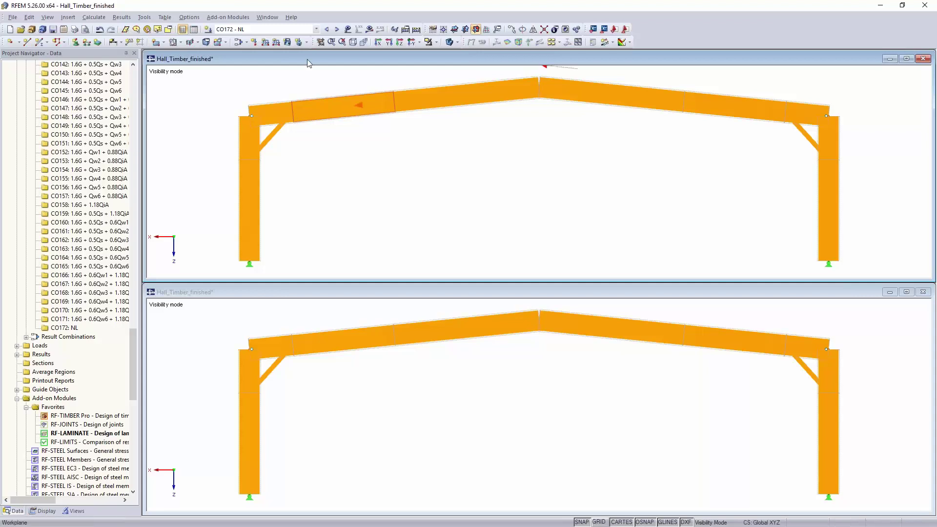
- Calculate load combination CO117 - 1.6G in the active window and display its deformation results
left_click(316, 29)
scroll(303, 156, "up", 3)
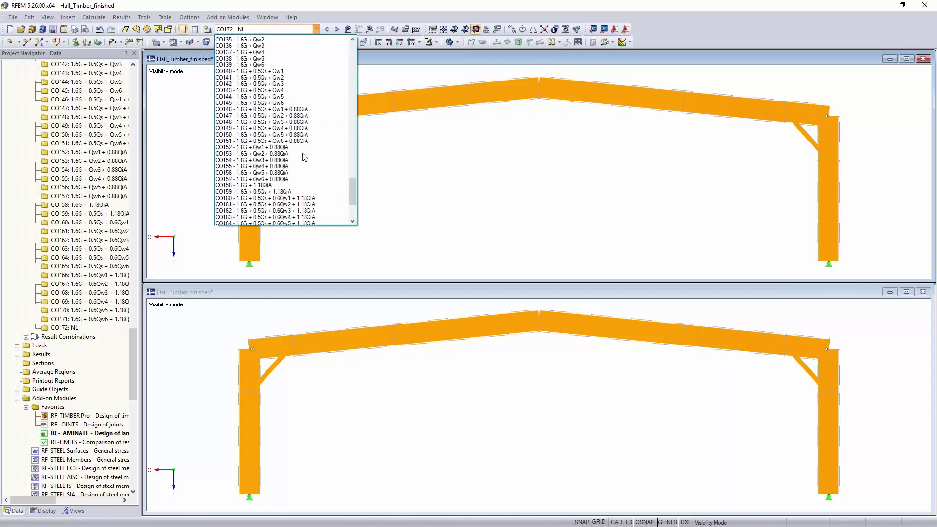
scroll(302, 155, "up", 9)
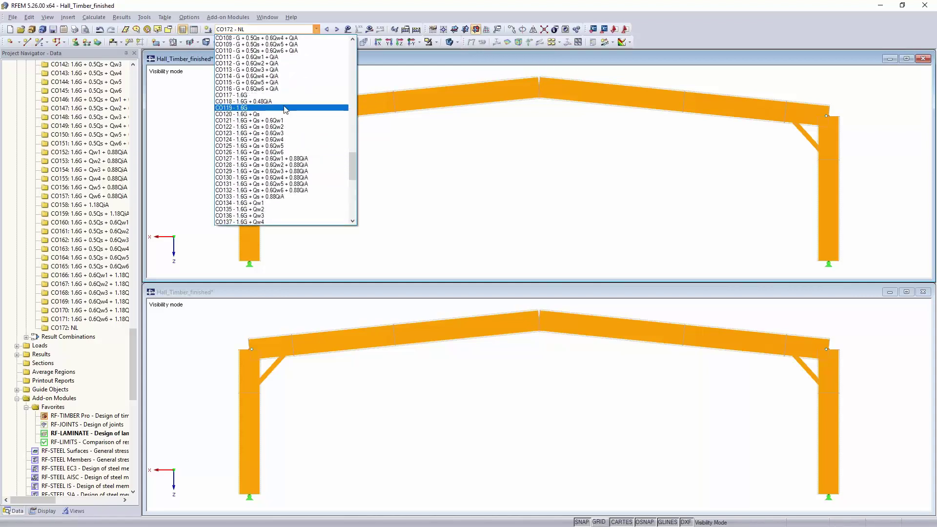
left_click(281, 95)
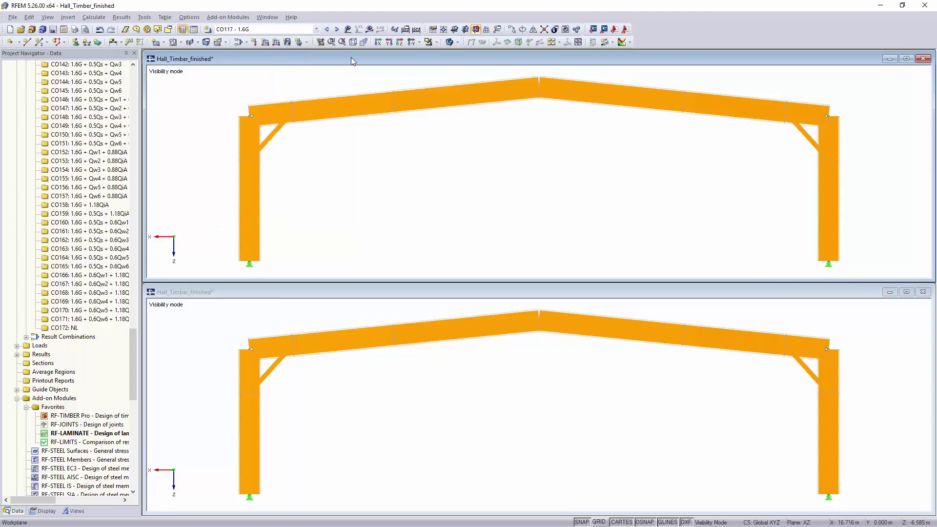
left_click(369, 29)
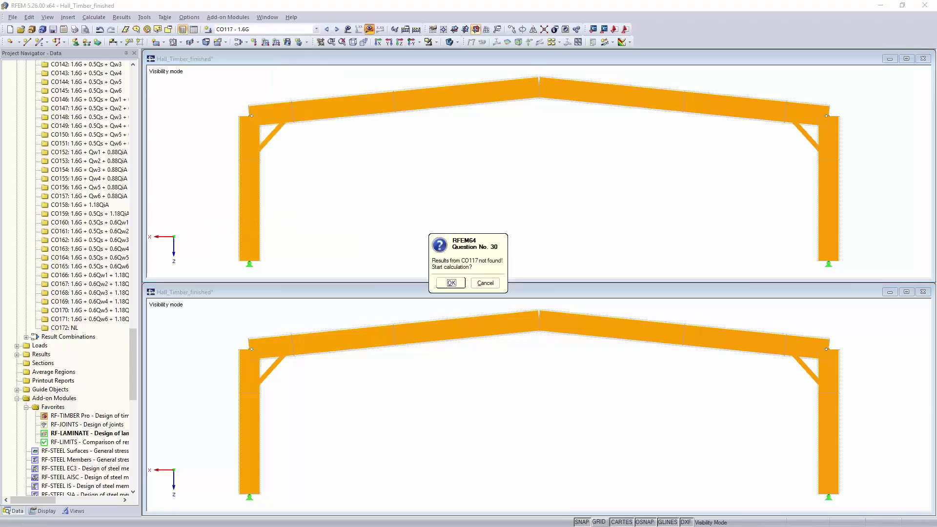
left_click(451, 282)
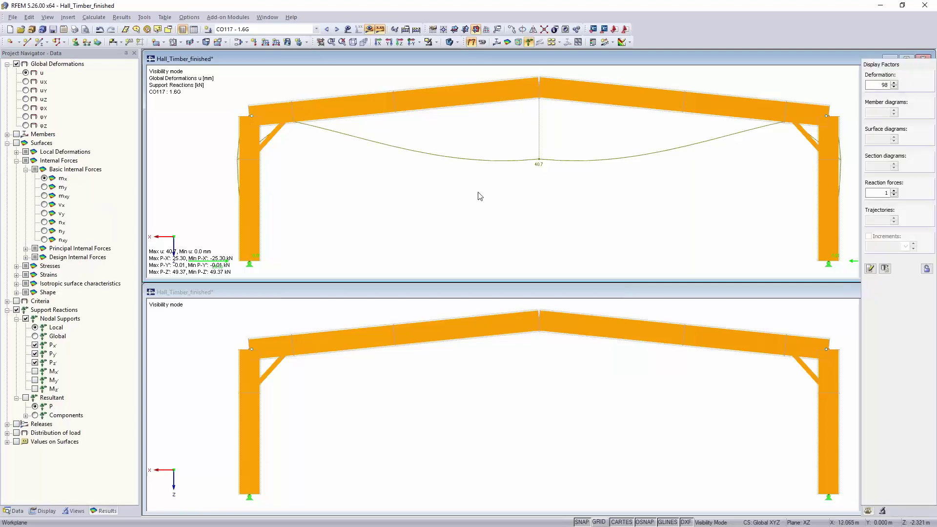
- Show the CO117 loads together with the deformations on the frame
scroll(479, 196, "down", 1)
middle_click_drag(479, 197, 465, 224)
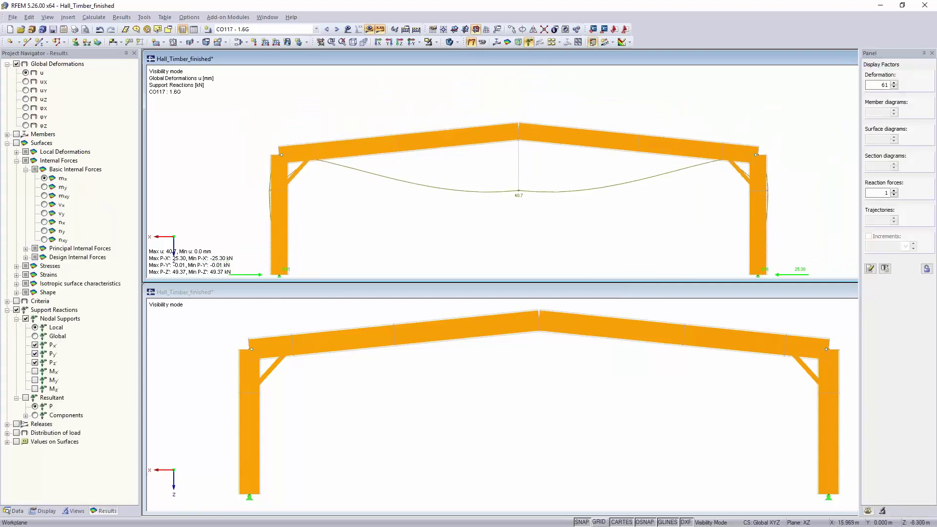
left_click(348, 29)
scroll(429, 187, "down", 1)
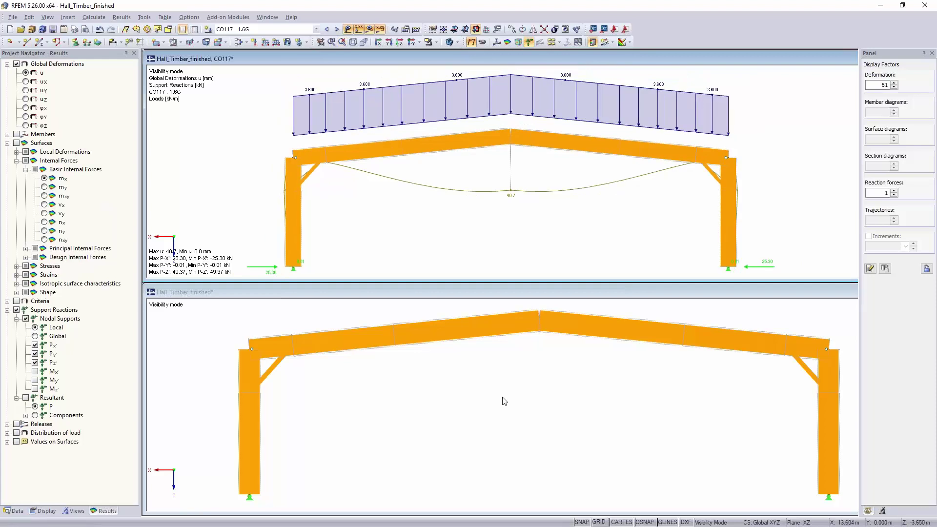
- Display the loads of CO172 - NL in the second window and calculate its deformations and support reactions
scroll(504, 402, "down", 5)
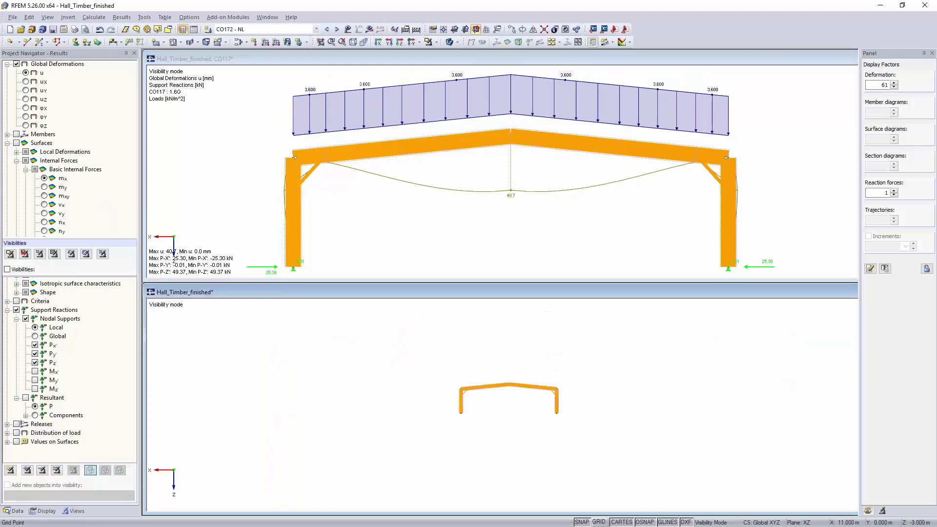
scroll(505, 398, "up", 5)
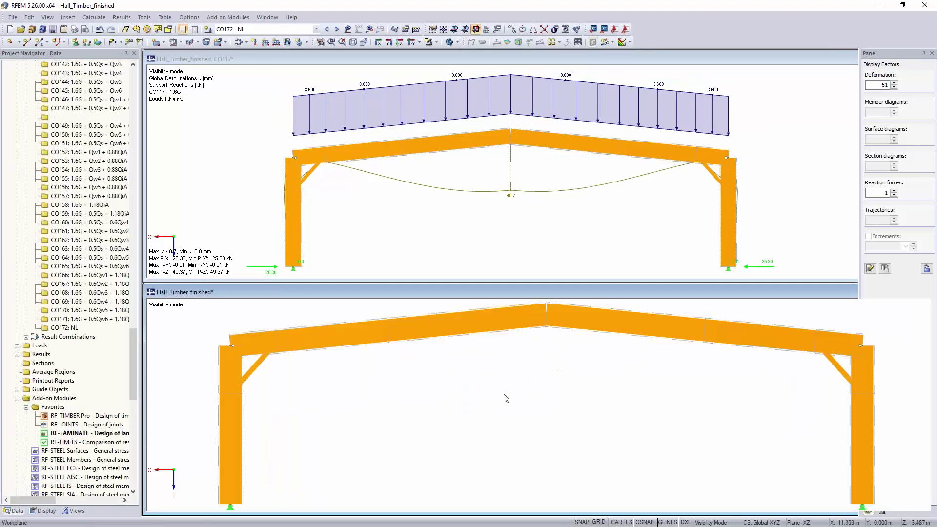
scroll(505, 399, "down", 3)
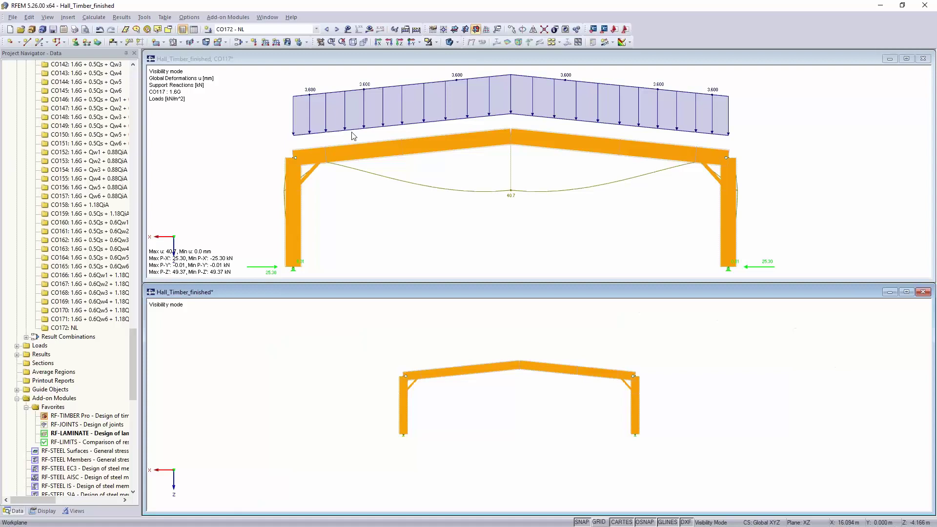
left_click(348, 29)
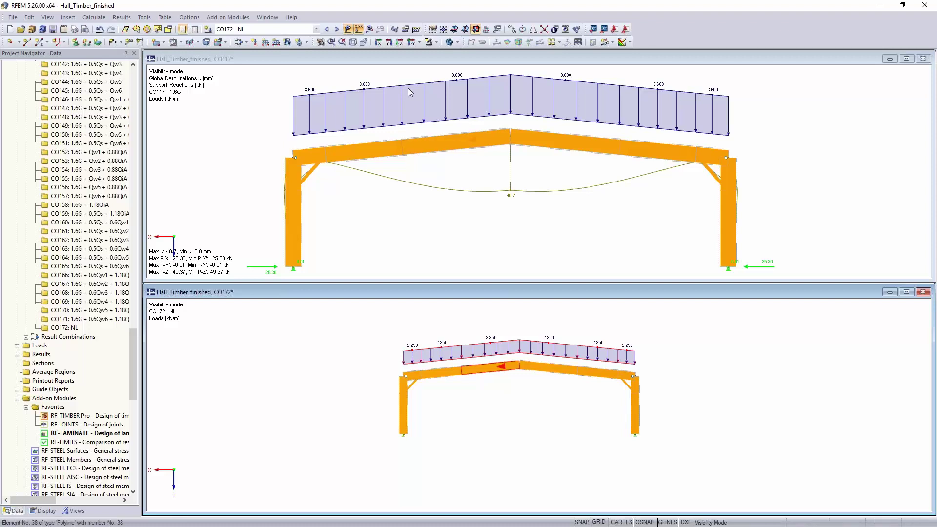
left_click(369, 29)
left_click(449, 283)
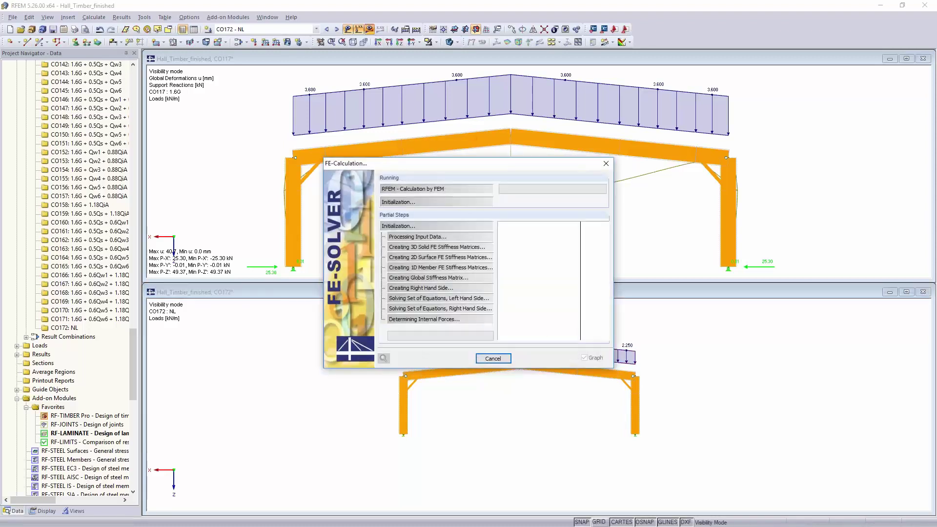
left_click_drag(449, 166, 170, 112)
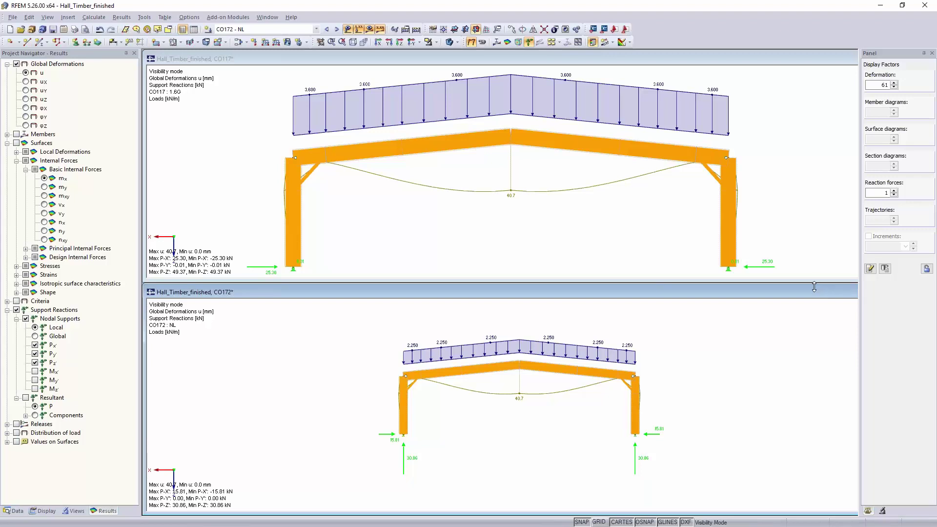
- Close the CO172 window and maximize the remaining CO117 window
double_click(762, 295)
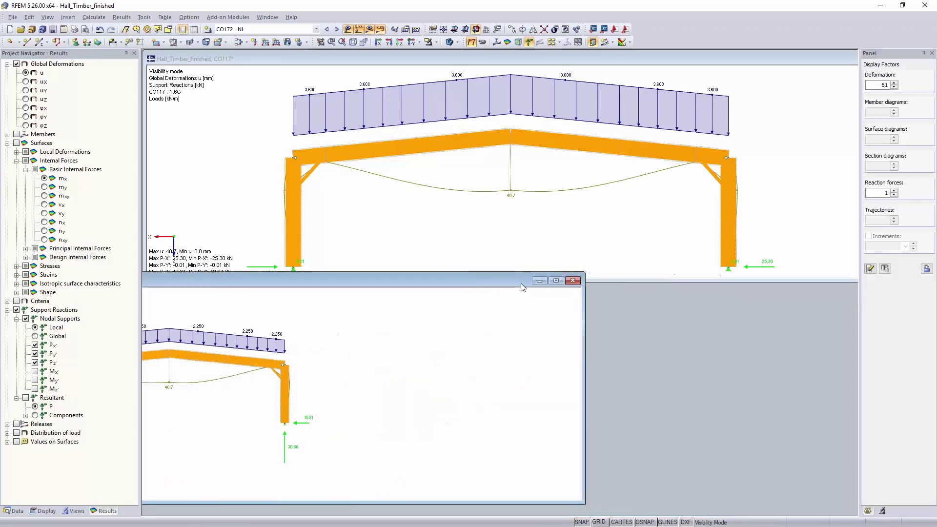
left_click(574, 281)
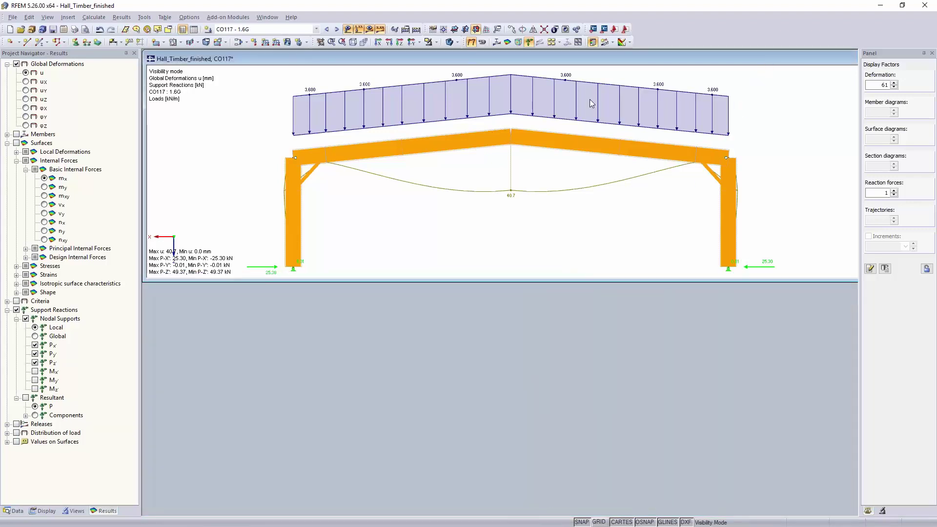
left_click_drag(790, 58, 514, 124)
left_click(629, 125)
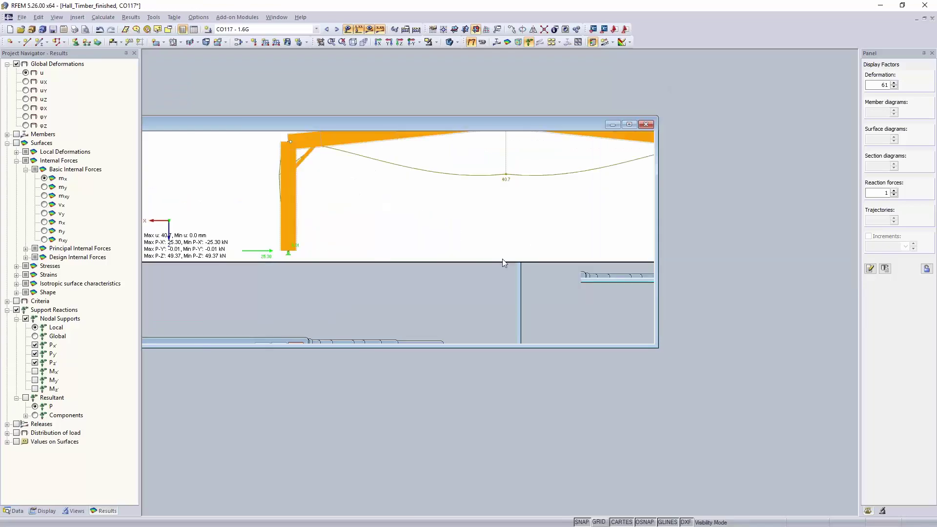
- Cancel visibility mode to show the entire hall in a 3D view with the CO117 loads and results
mouse_move(543, 266)
middle_mouse_down()
mouse_move(562, 291)
mouse_move(439, 359)
middle_mouse_up()
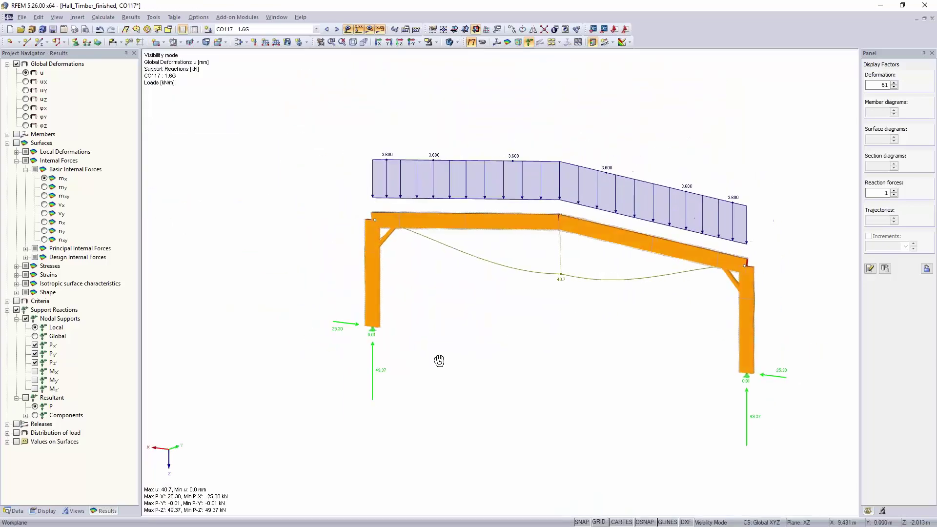
left_click(438, 44)
left_click(454, 125)
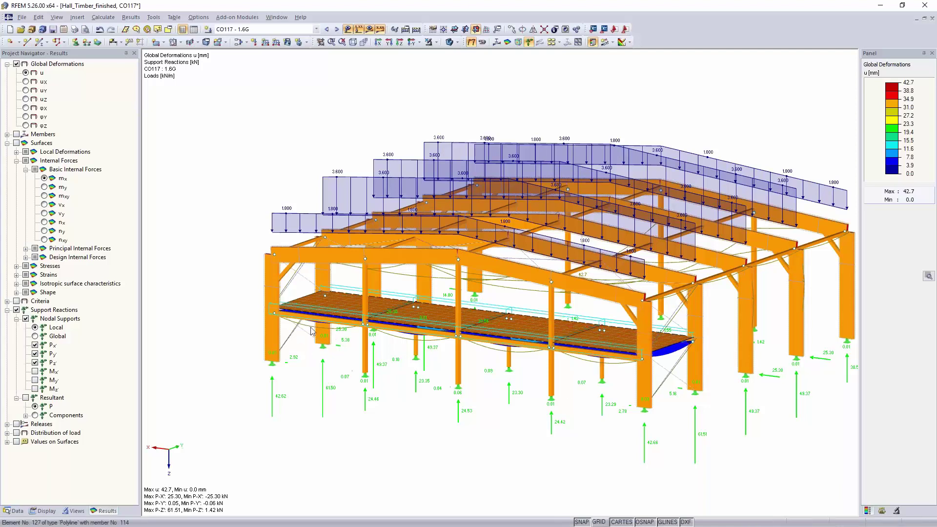
middle_click_drag(404, 428, 416, 310, "ctrl")
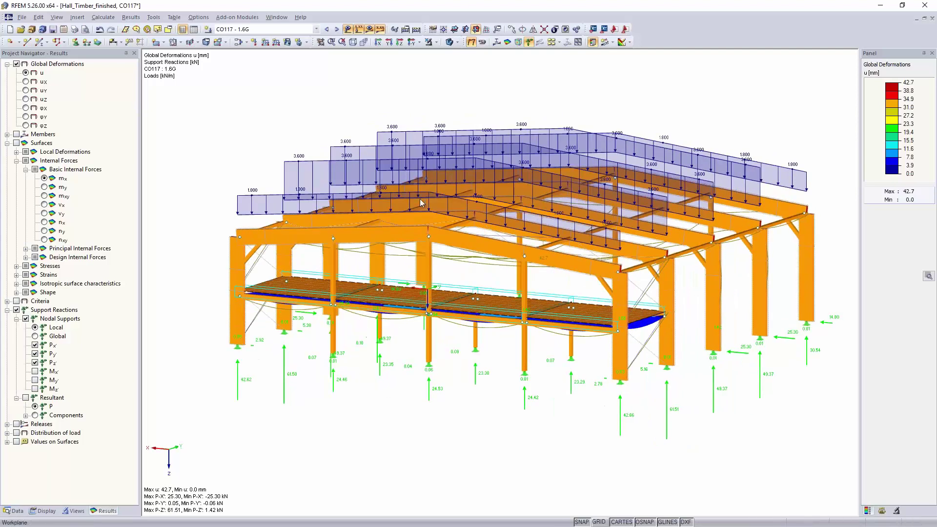
- Hide the CO117 loads, leaving the deformations and support reactions displayed on the hall
left_click(347, 28)
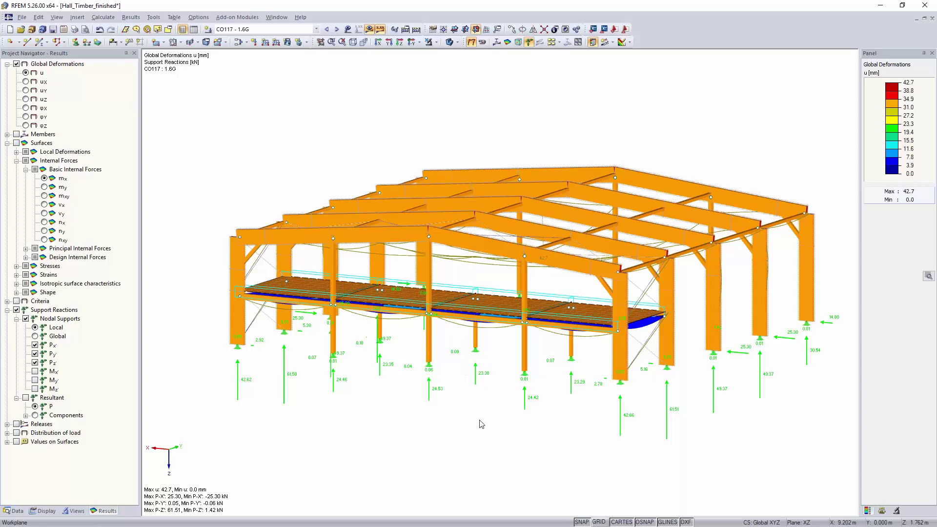
middle_click_drag(424, 335, 446, 303)
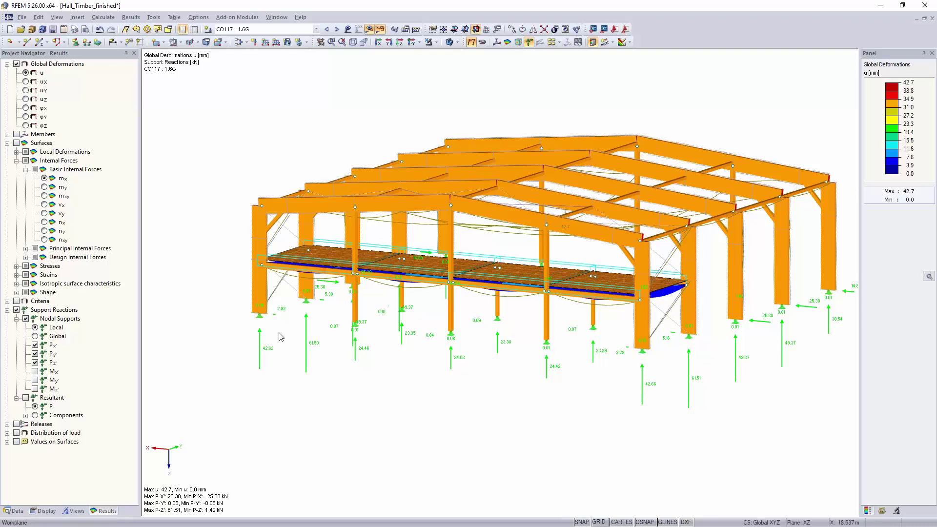
- Review the line release type's spring constants on line 104 along the floor slab and leave its settings unchanged
double_click(384, 247)
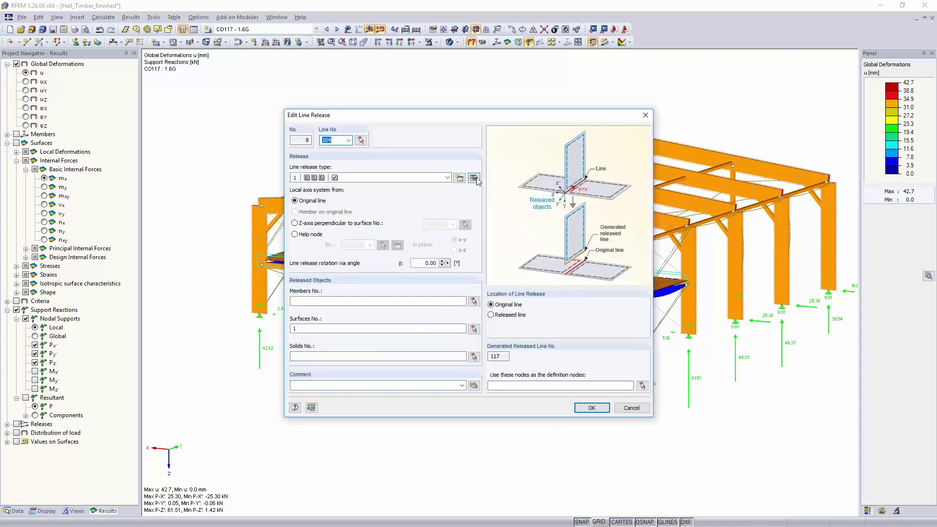
left_click(473, 177)
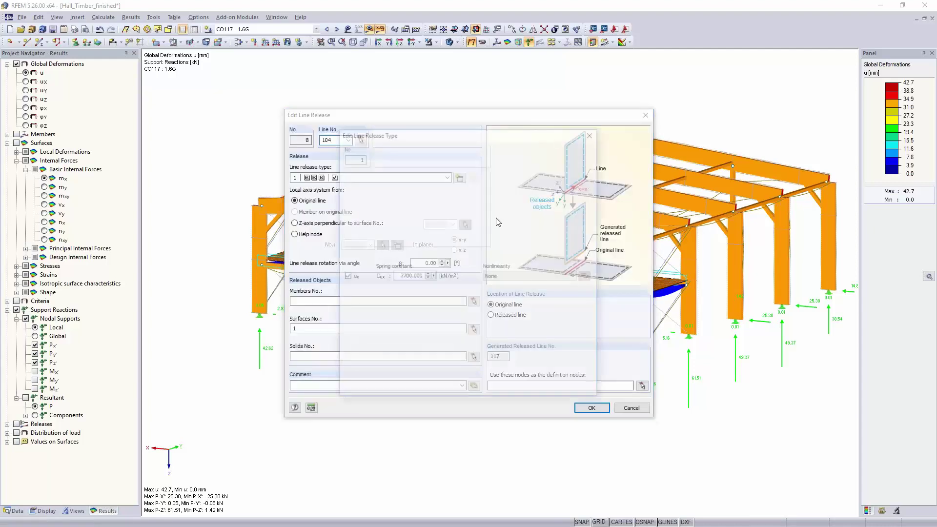
left_click(577, 389)
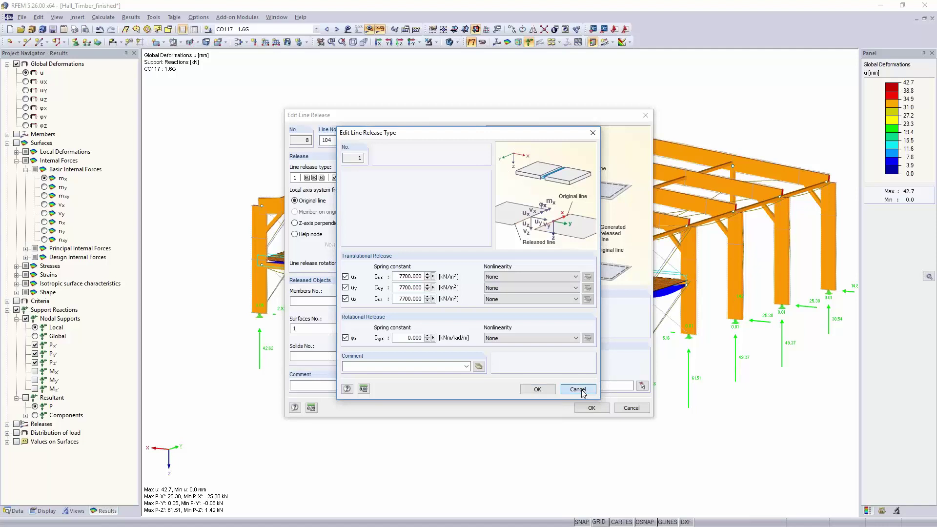
left_click(633, 408)
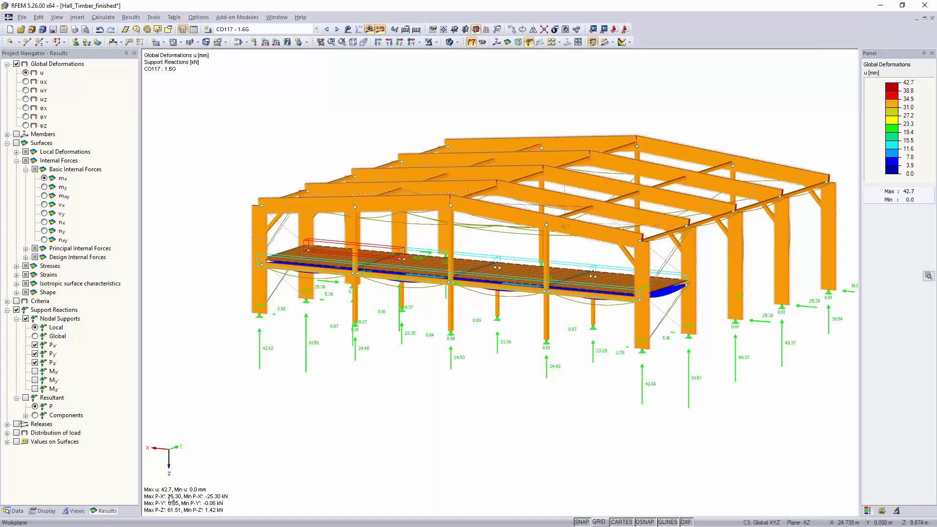
- Open the existing load combinations for editing from the model data
left_click(21, 511)
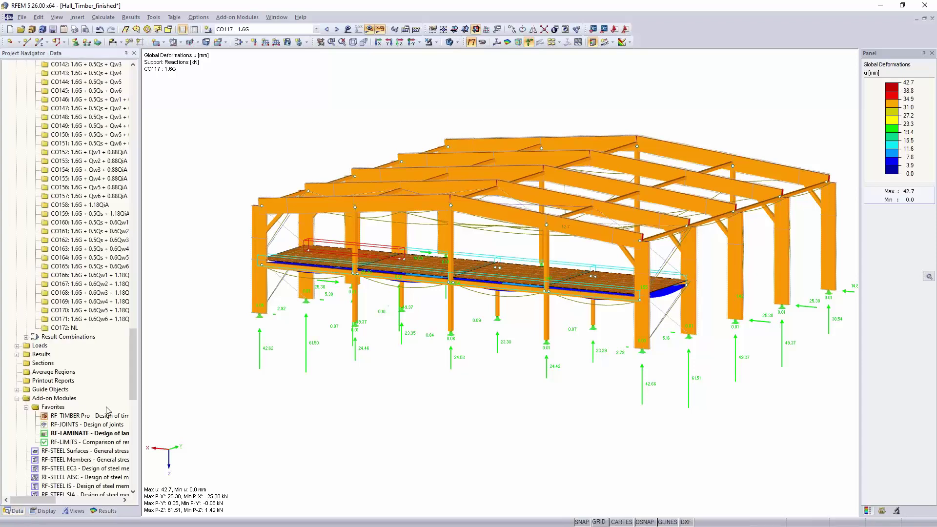
scroll(107, 409, "up", 20)
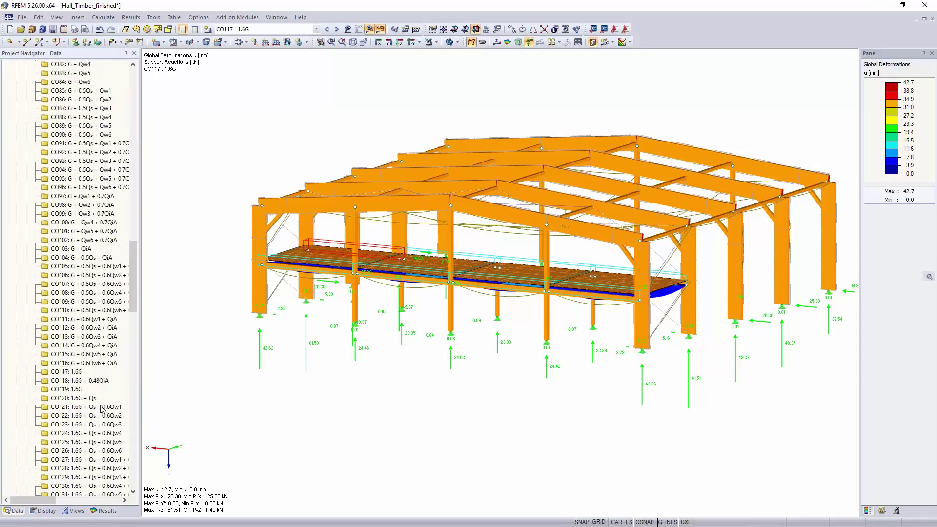
scroll(101, 409, "up", 15)
scroll(92, 403, "up", 14)
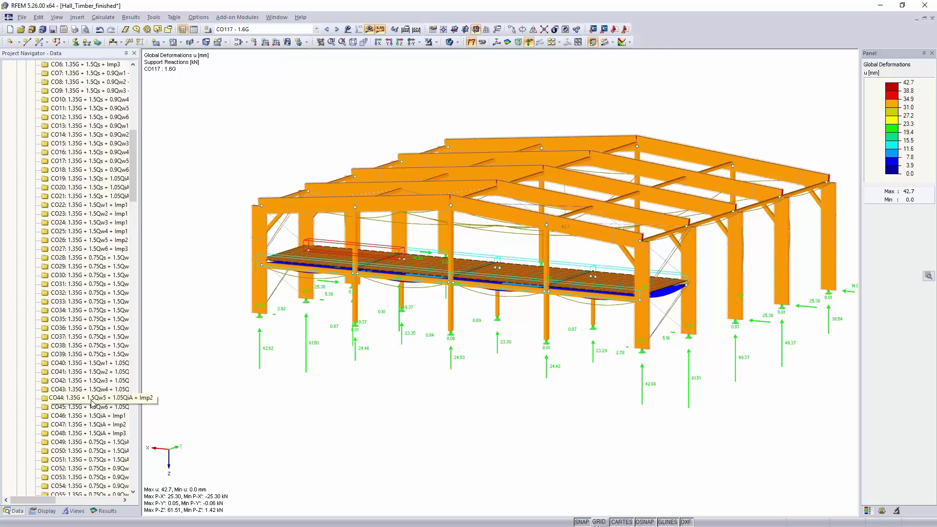
left_click(62, 258)
right_click(62, 259)
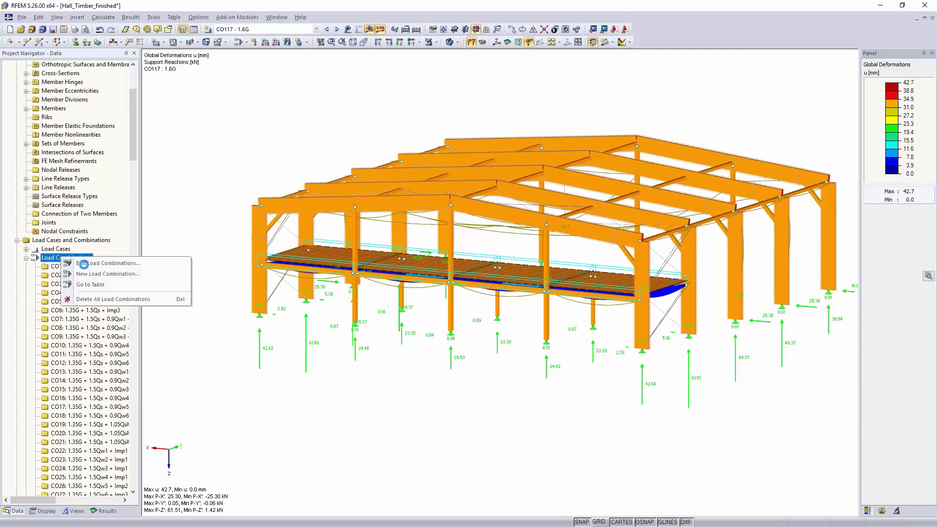
left_click(83, 264)
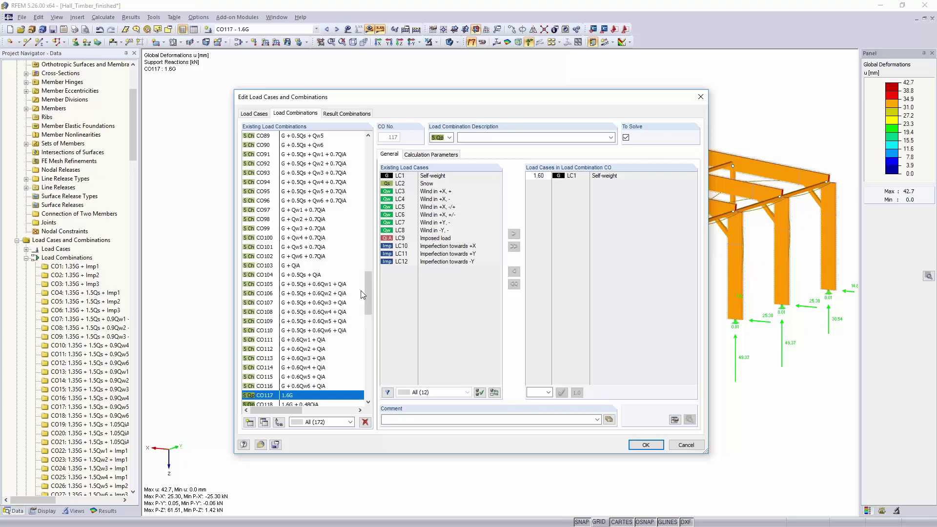
- Select load combinations CO1 through CO63 together and activate Modify stiffness in their calculation parameters
left_click_drag(367, 295, 365, 157)
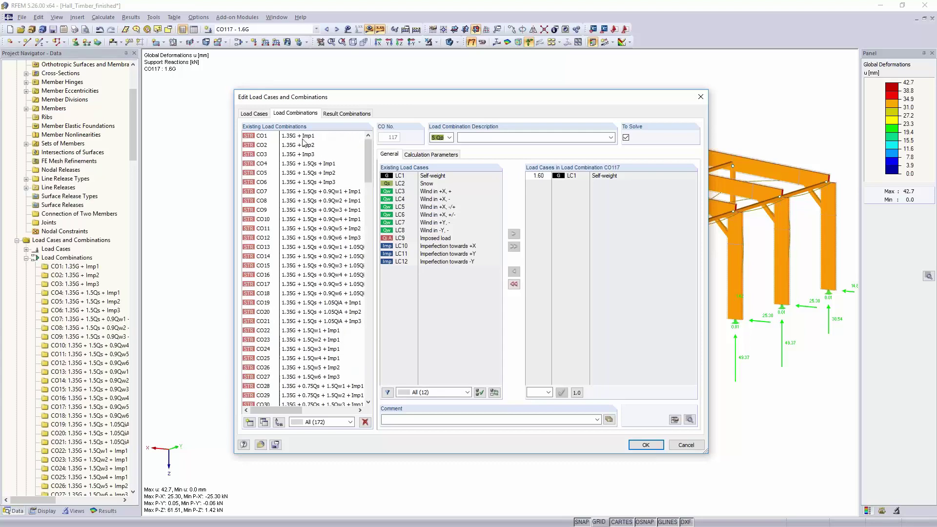
left_click(297, 137)
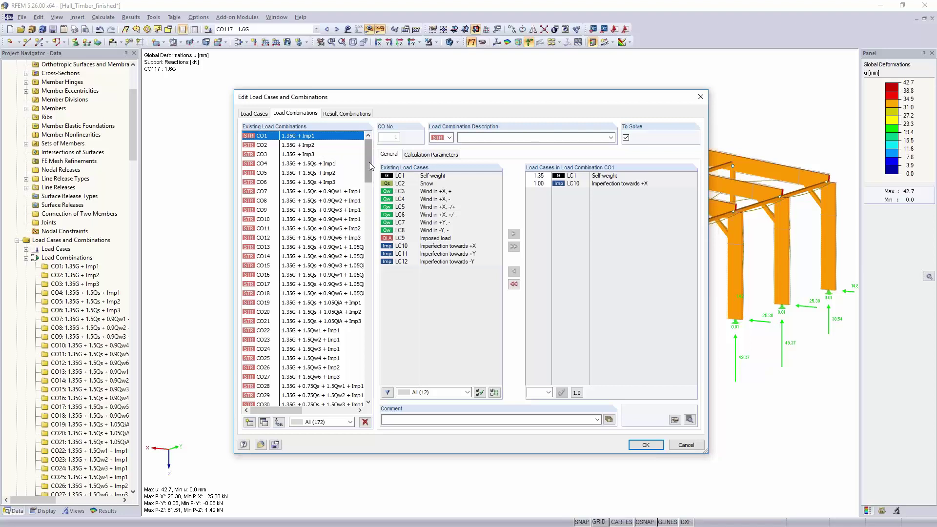
left_click_drag(368, 162, 368, 244)
left_click(340, 247, "shift")
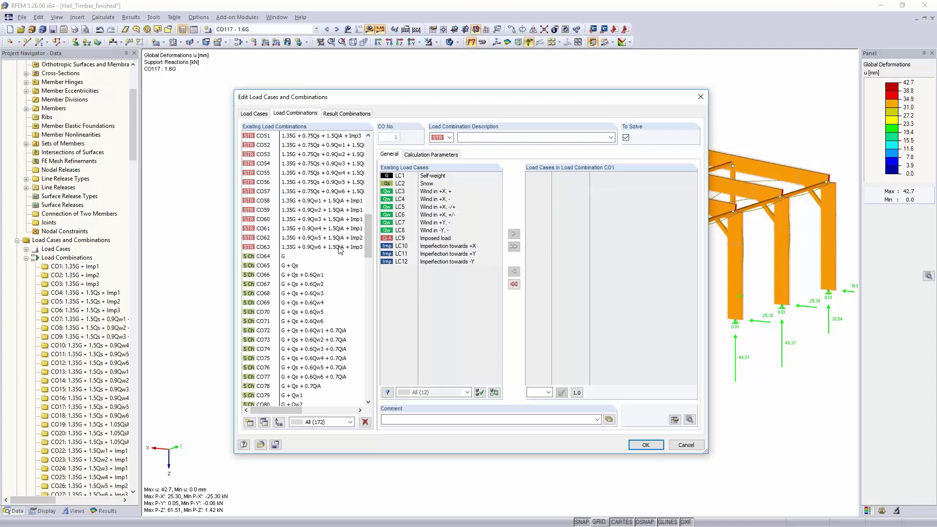
left_click(421, 155)
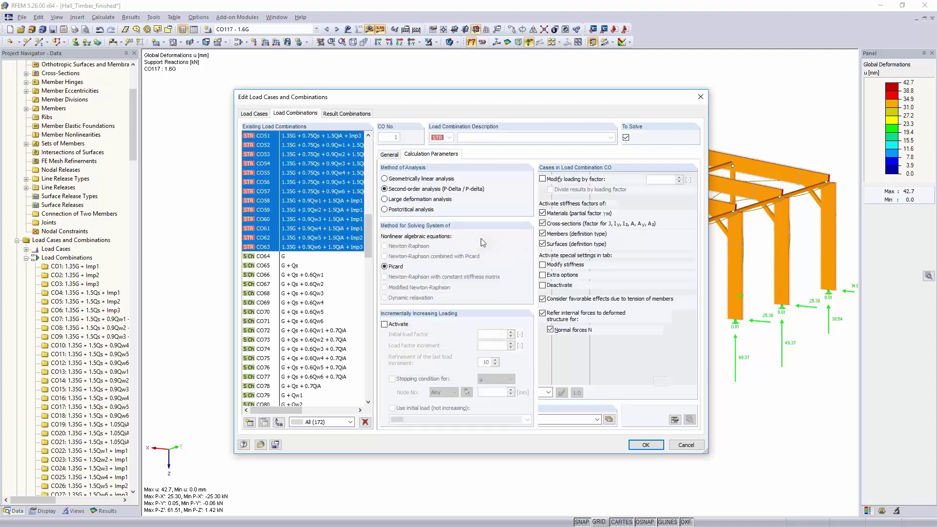
left_click(543, 265)
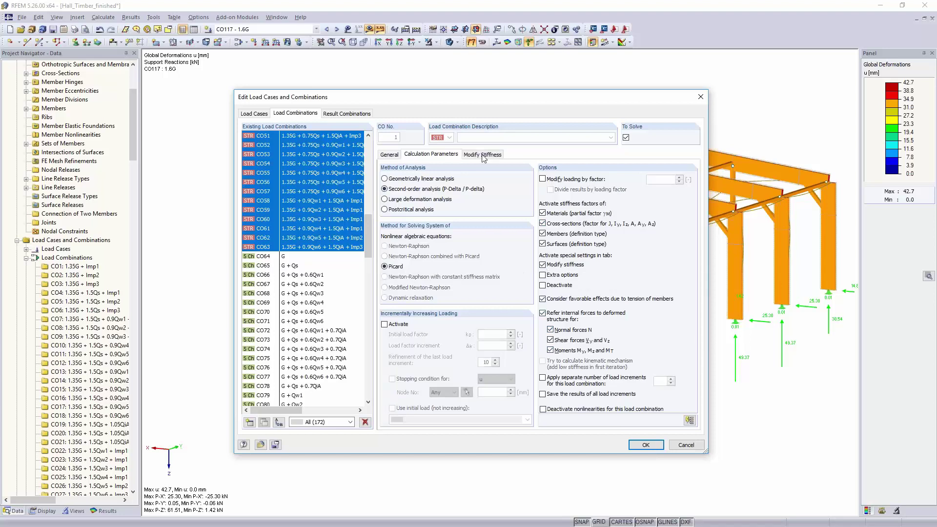
- Multiply the line hinge and line release stiffnesses of CO1 to CO63 by 0.667, accepting deletion of the affected results
left_click(482, 155)
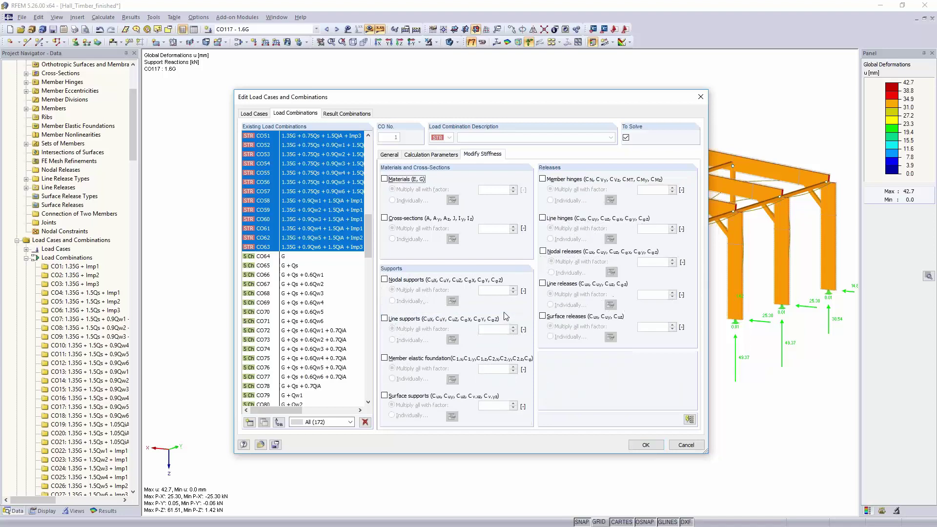
left_click(542, 218)
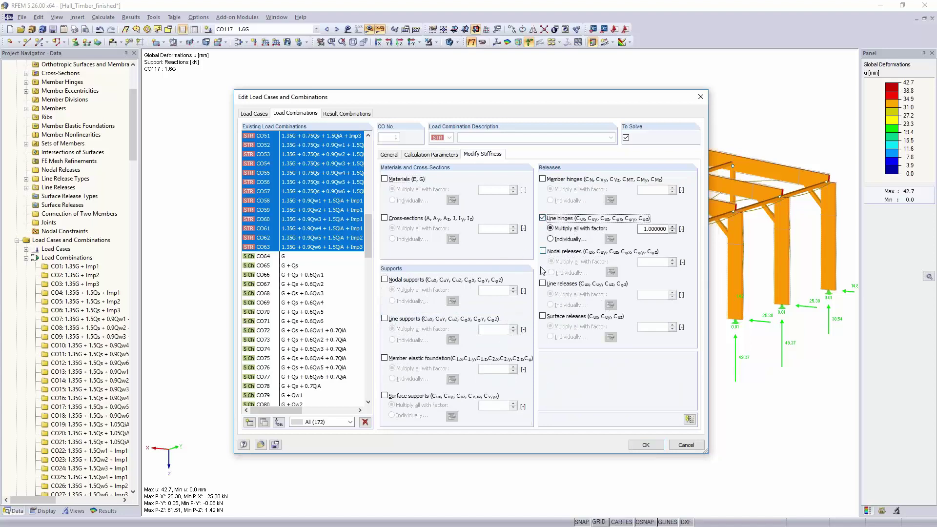
left_click(542, 284)
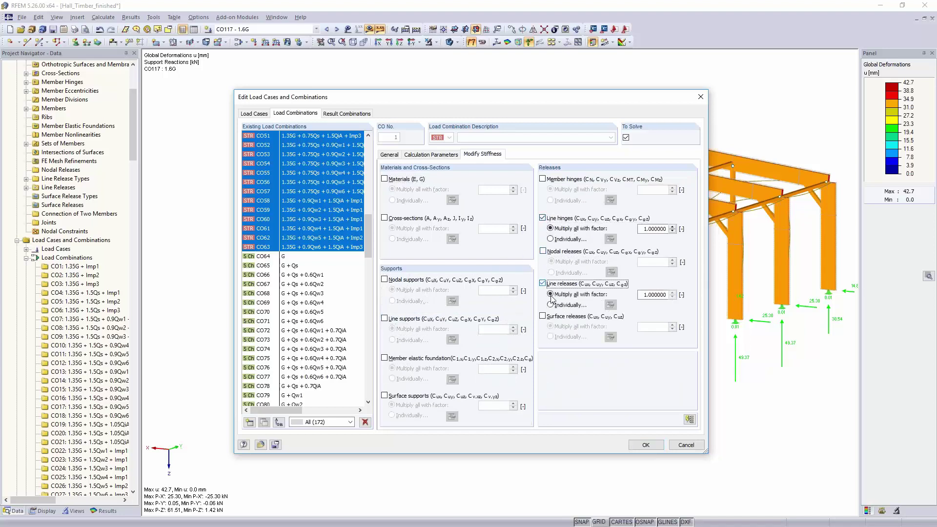
left_click(643, 228)
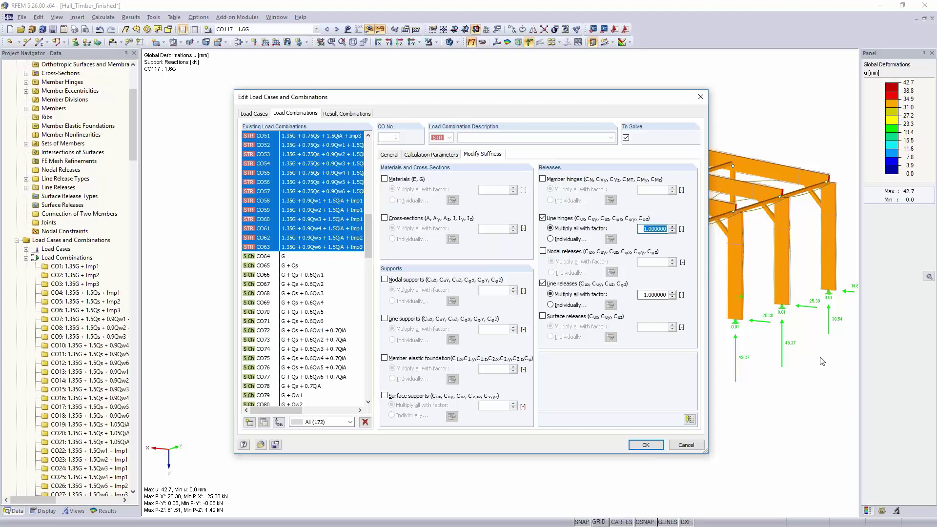
type("0,667")
left_click(649, 295)
type("0,667")
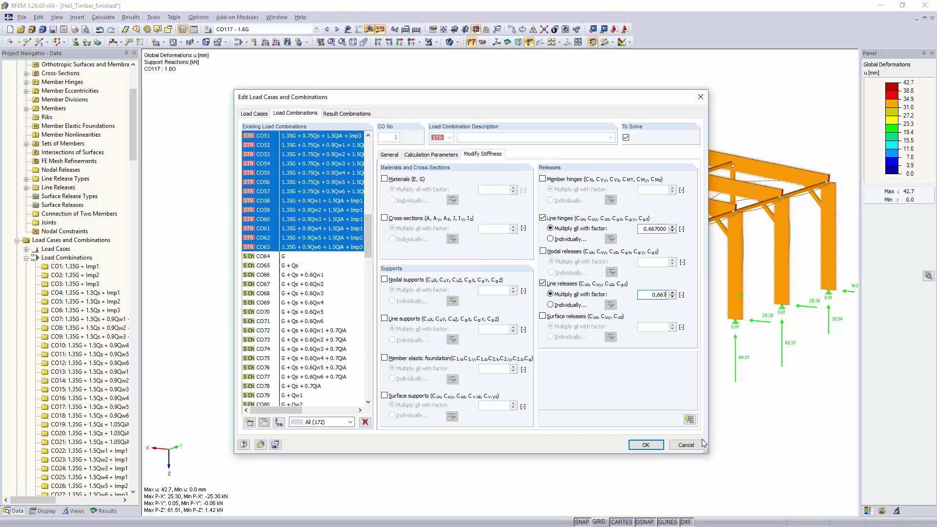
left_click(645, 444)
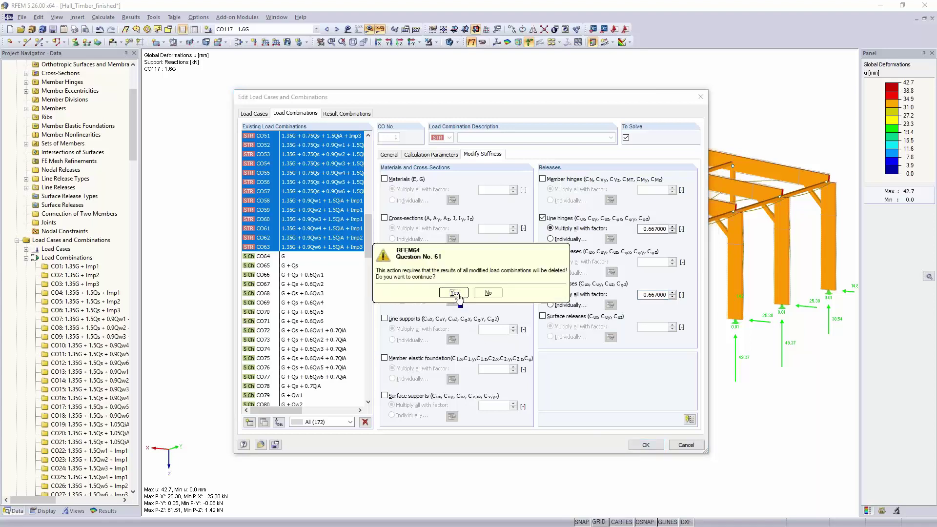
left_click(455, 293)
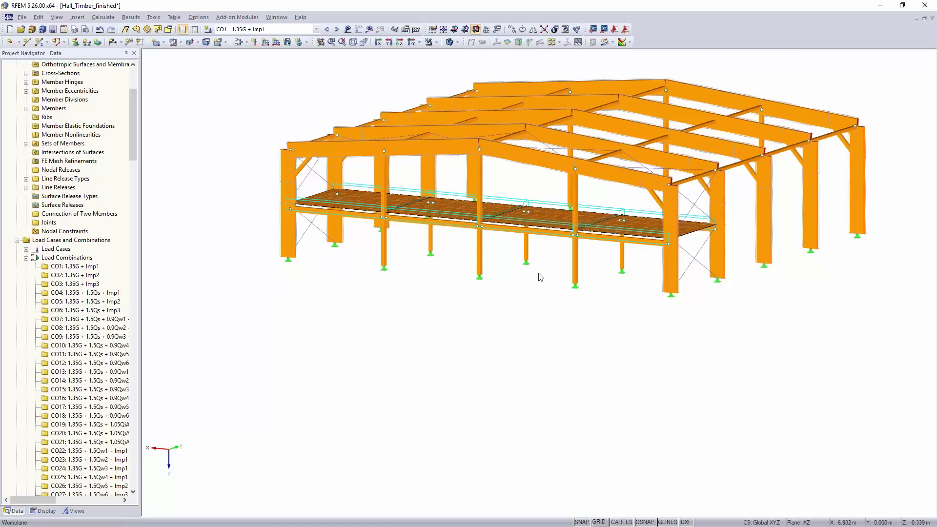
- Open the RF-LAMINATE add-on module for the design of laminate surfaces
middle_click_drag(543, 297, 472, 375)
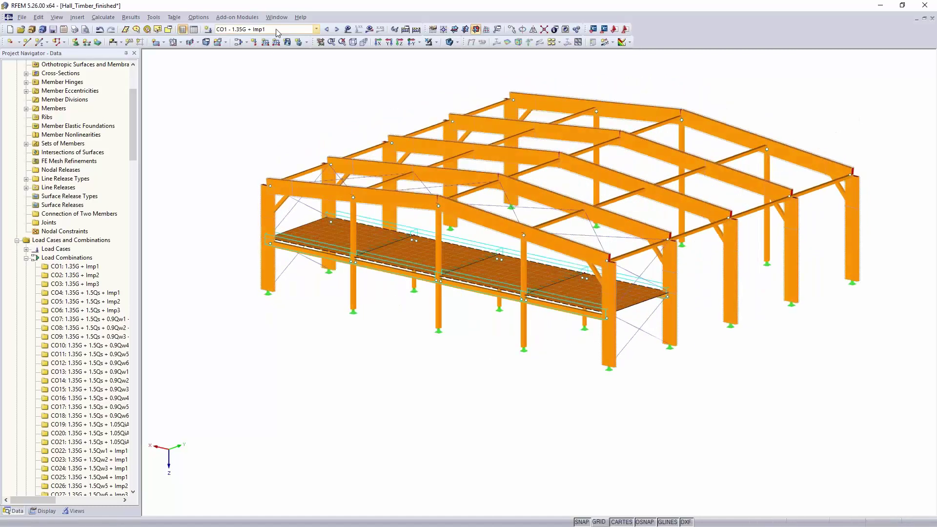
left_click(239, 18)
mouse_move(237, 150)
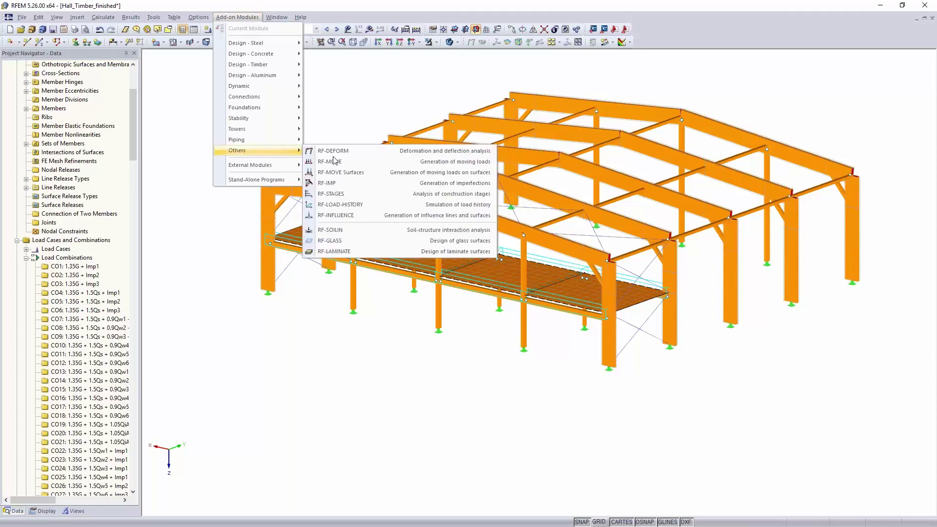
left_click(368, 251)
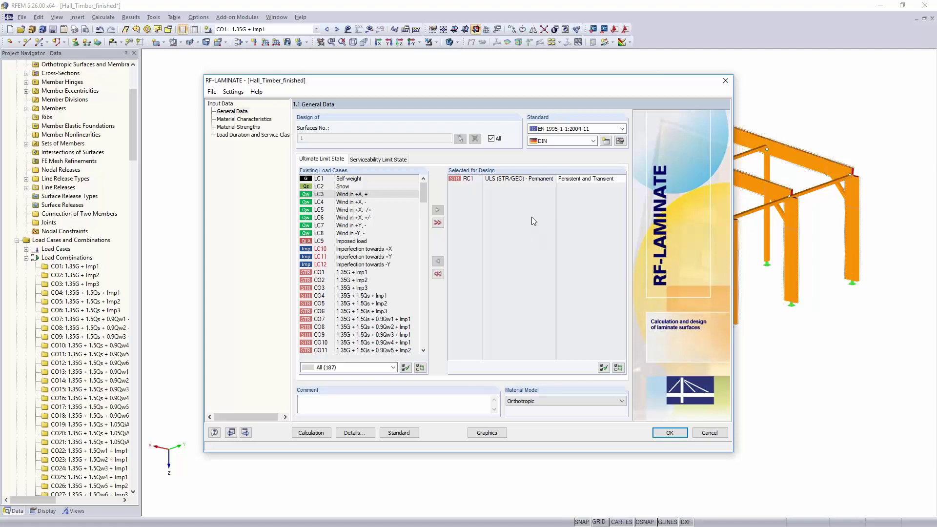
- Replace result combination RC1 with load combination CO48 (1.35G + 1.5QiA + Imp3) in the ultimate limit state design
double_click(514, 180)
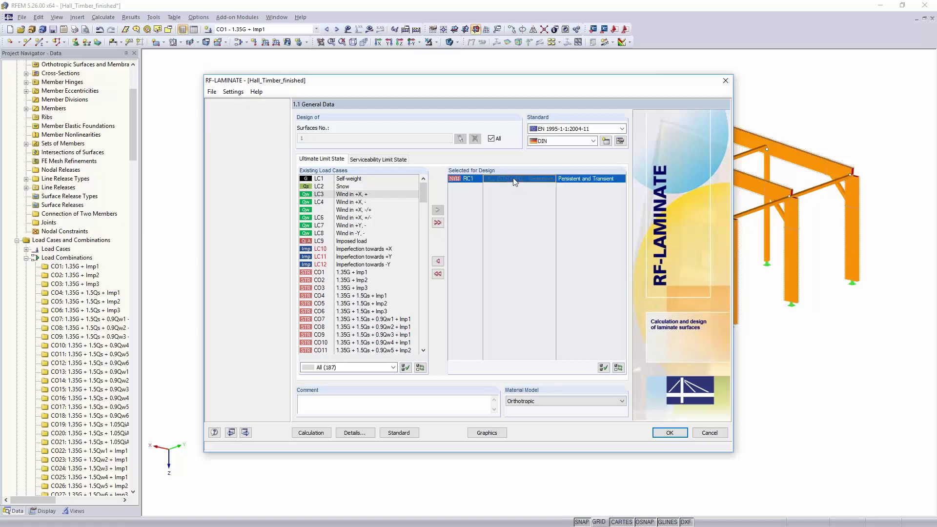
scroll(363, 307, "down", 5)
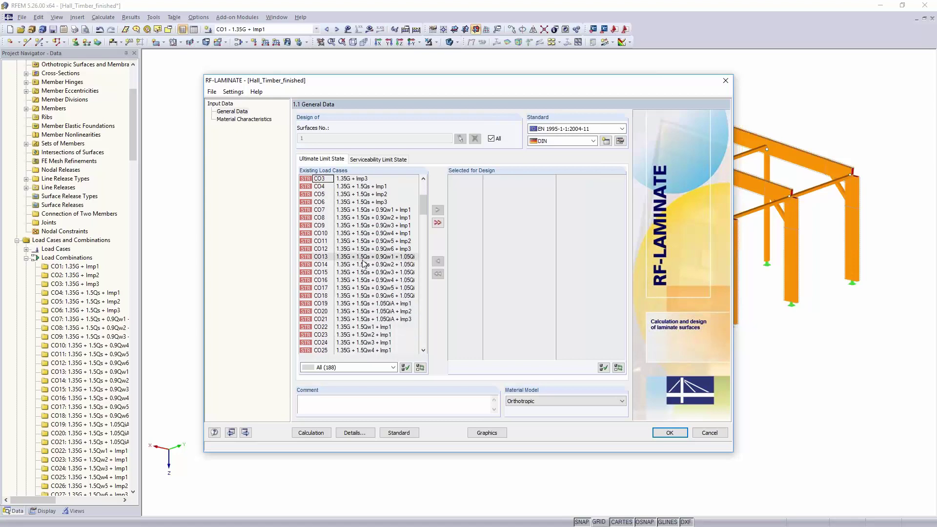
scroll(363, 265, "down", 5)
scroll(362, 265, "down", 1)
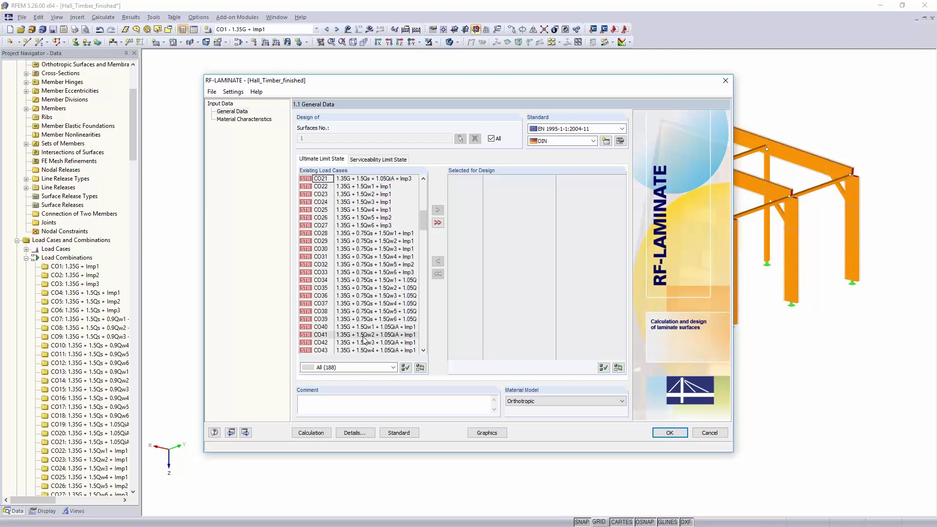
scroll(368, 314, "down", 4)
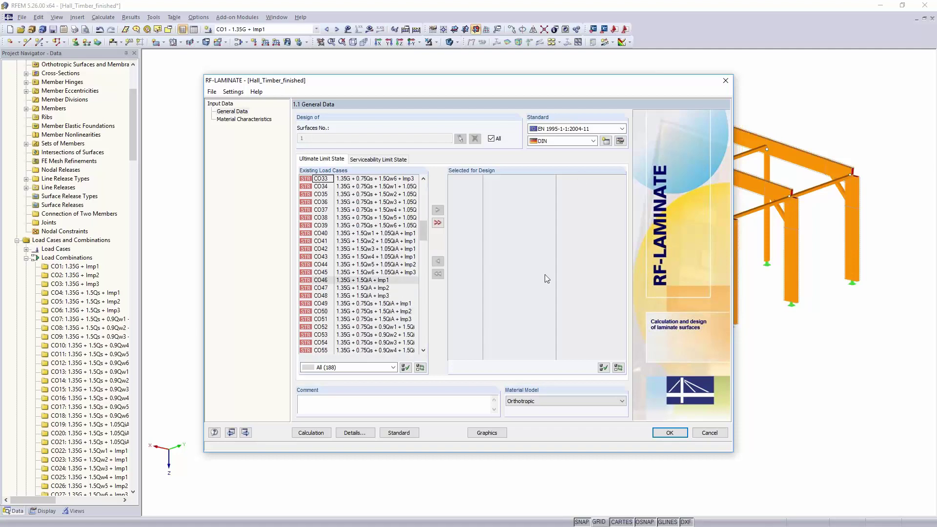
left_click(344, 298)
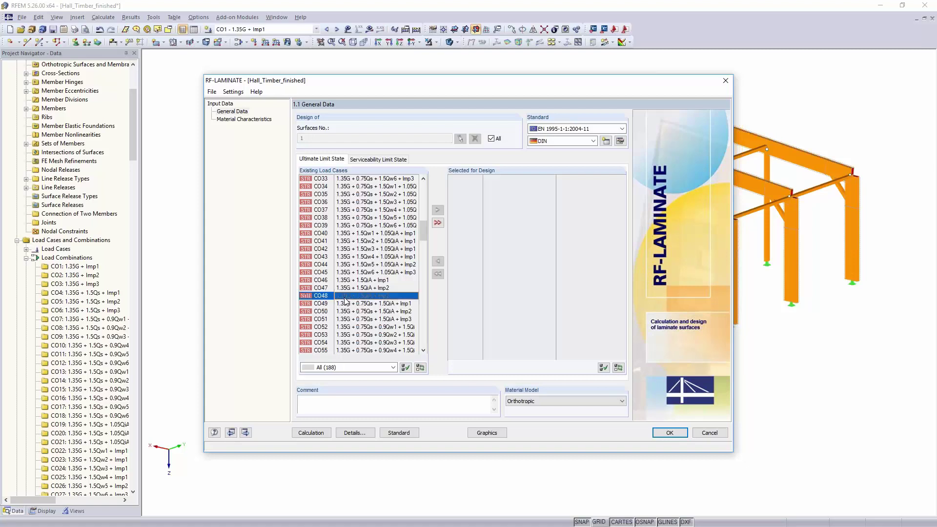
double_click(344, 297)
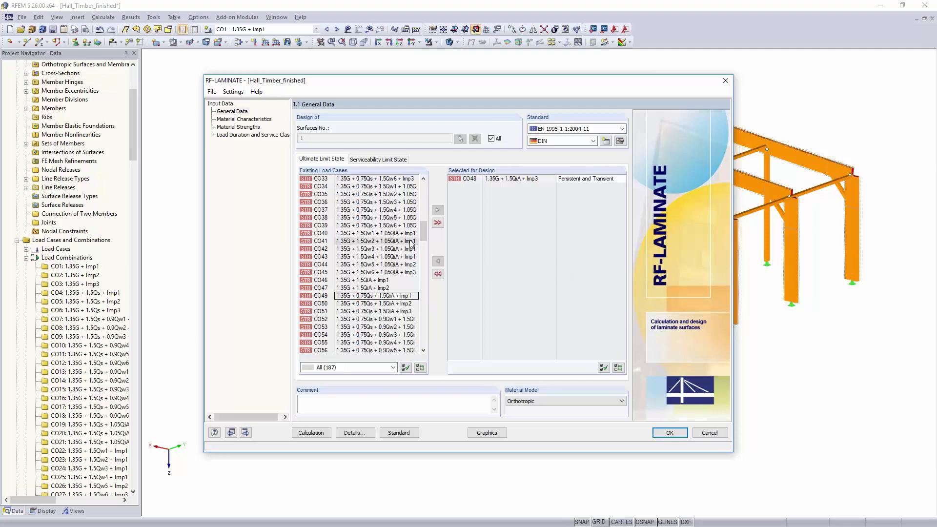
- Add load combination CO104 (G + 0.5Qs + QiA) to the serviceability limit state design
left_click(379, 160)
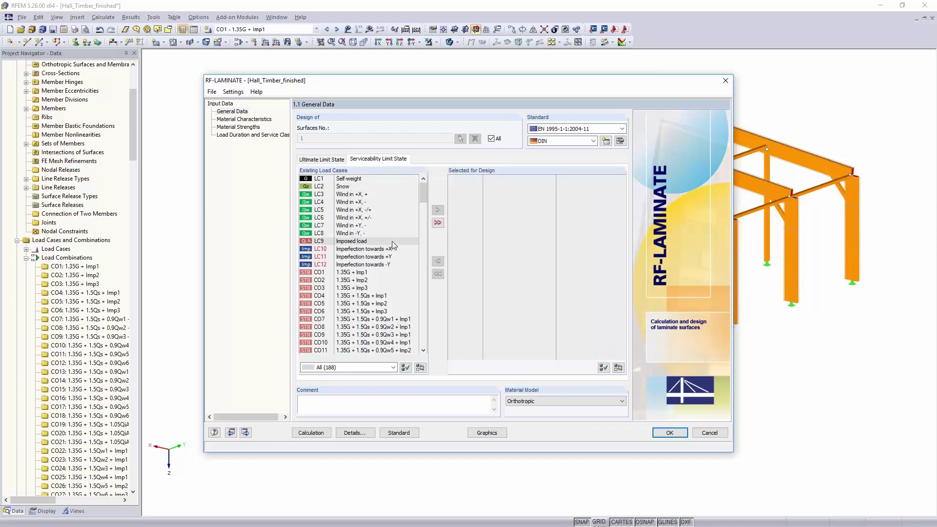
scroll(393, 244, "down", 3)
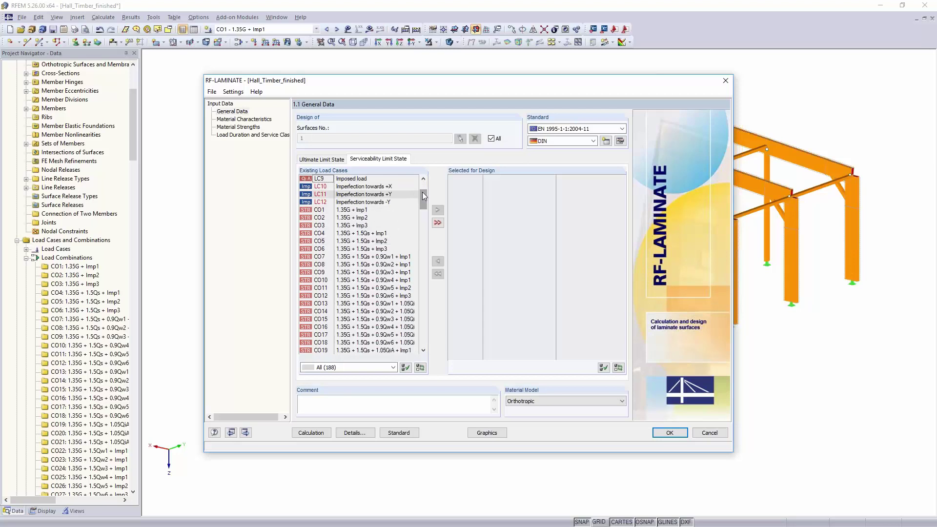
left_click_drag(424, 197, 412, 325)
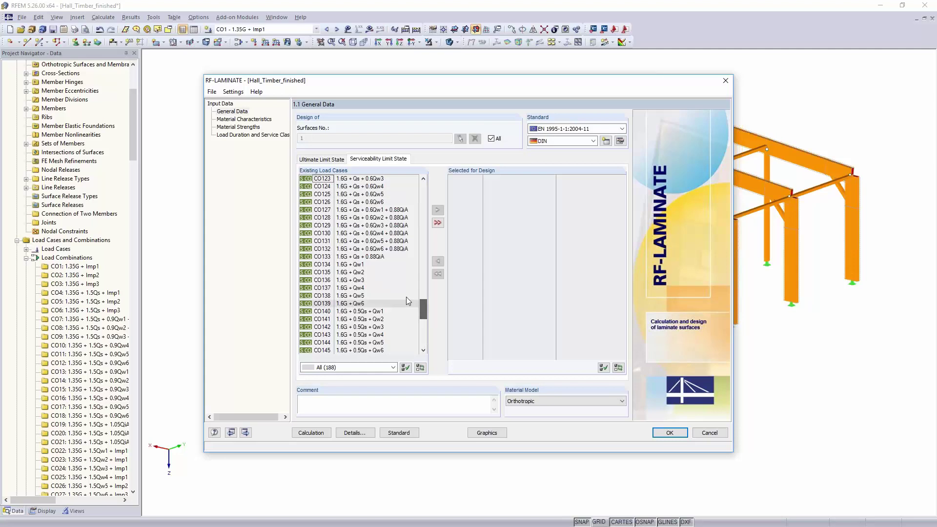
scroll(391, 268, "up", 3)
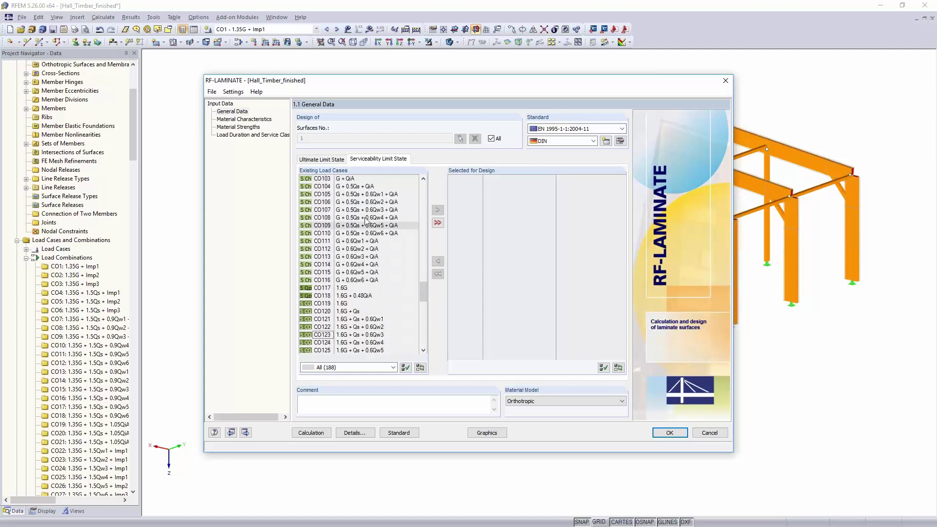
left_click(358, 188)
double_click(359, 188)
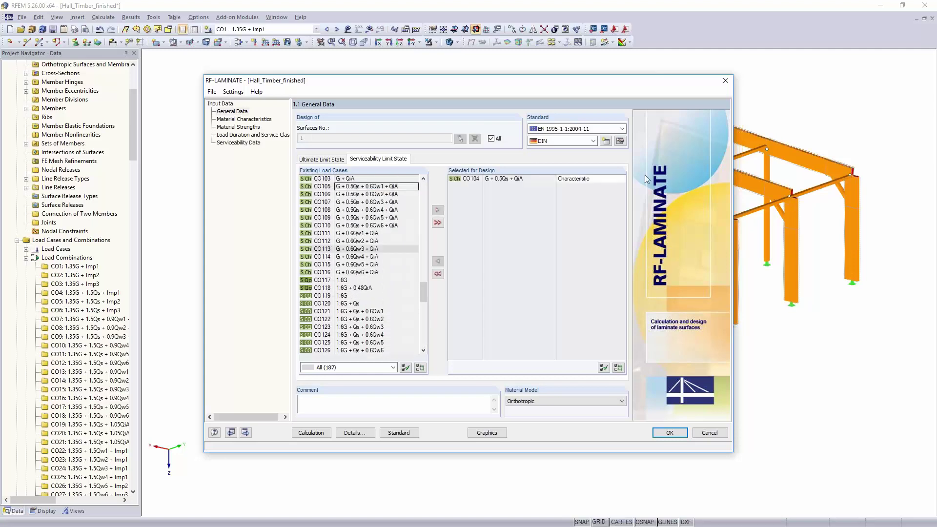
- Examine the design situation options for CO104 and the national annexes available for EN 1995-1-1
left_click(600, 179)
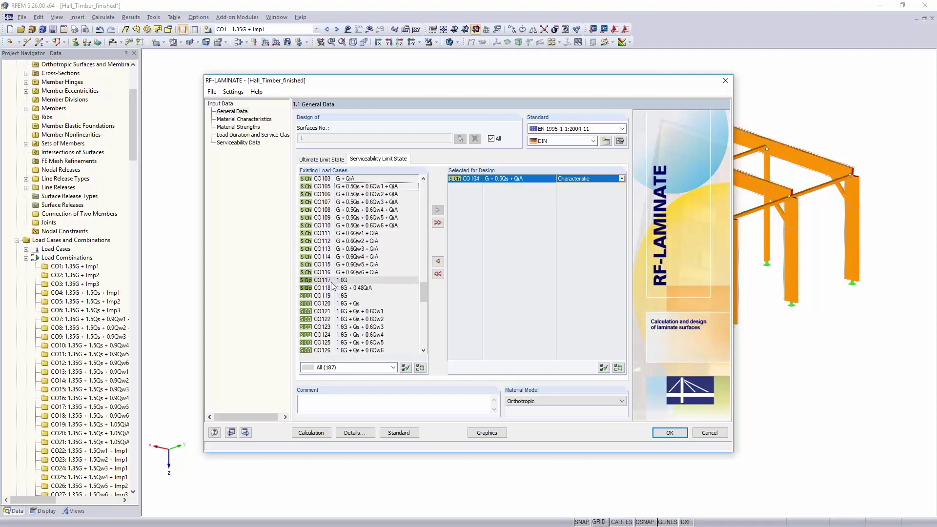
left_click(621, 179)
left_click(580, 186)
left_click(621, 179)
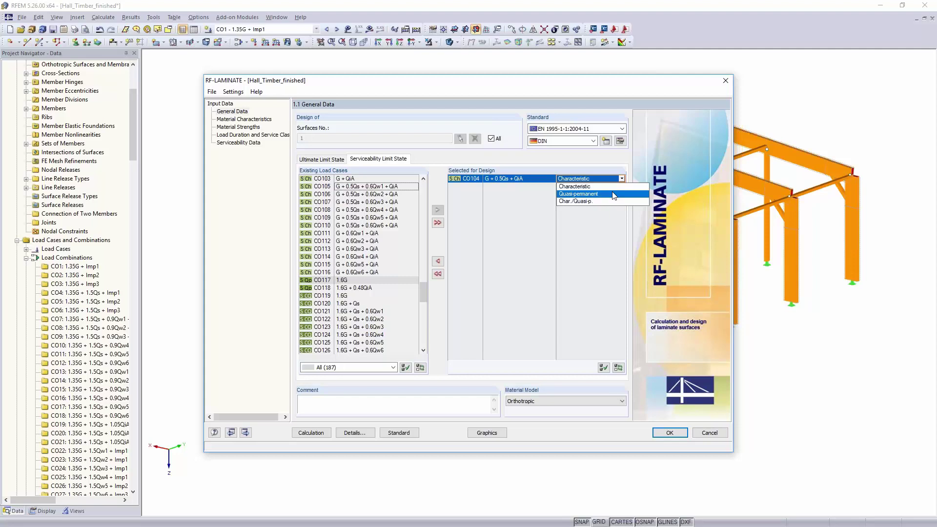
left_click(598, 157)
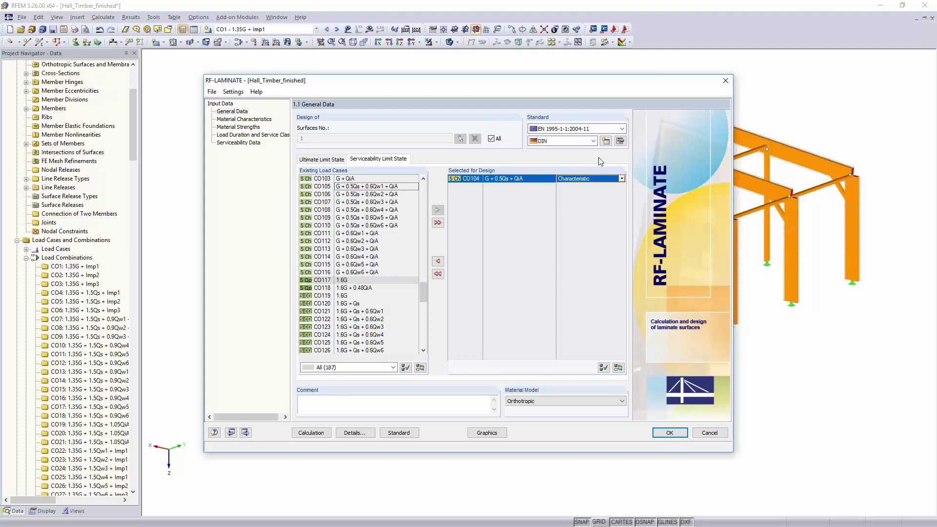
left_click(590, 141)
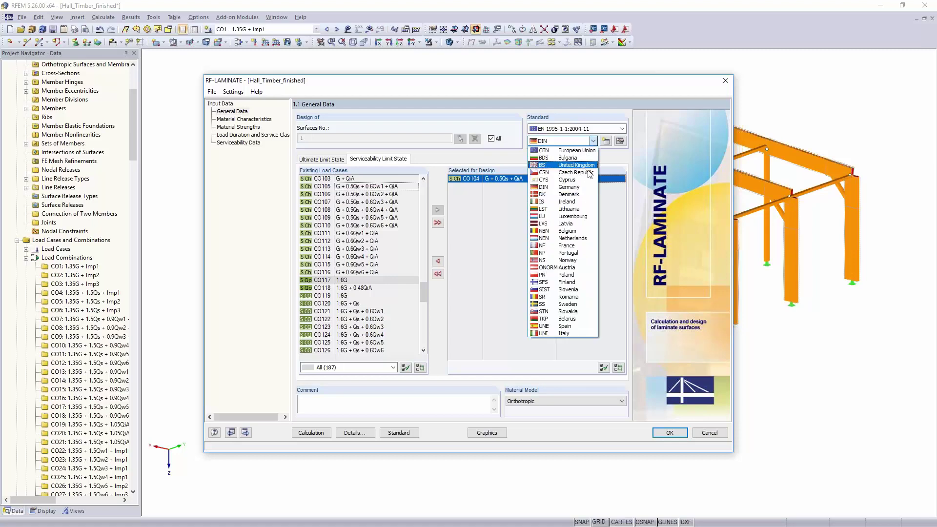
left_click(621, 166)
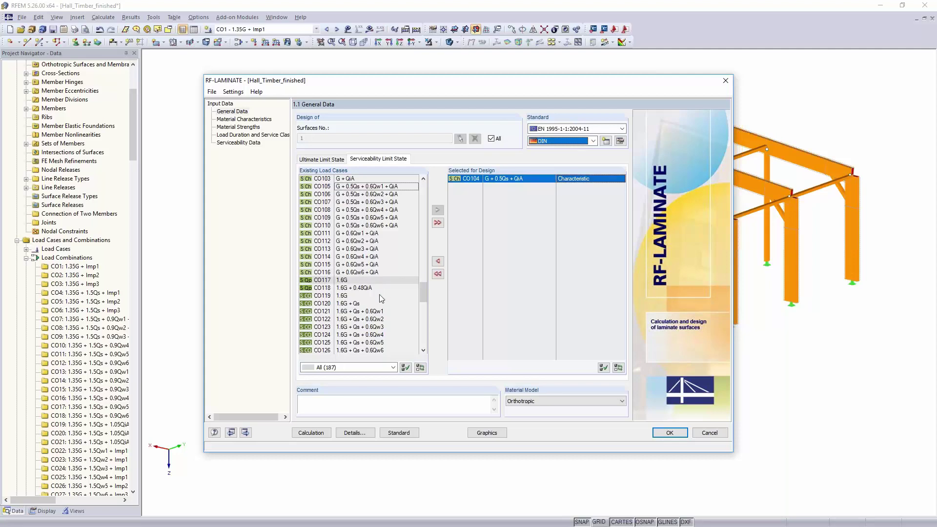
- Add load combinations CO117 (1.6G) and CO118 (1.6G + 0.48QiA) to the serviceability limit state design
left_click(349, 281)
left_click(349, 289, "shift")
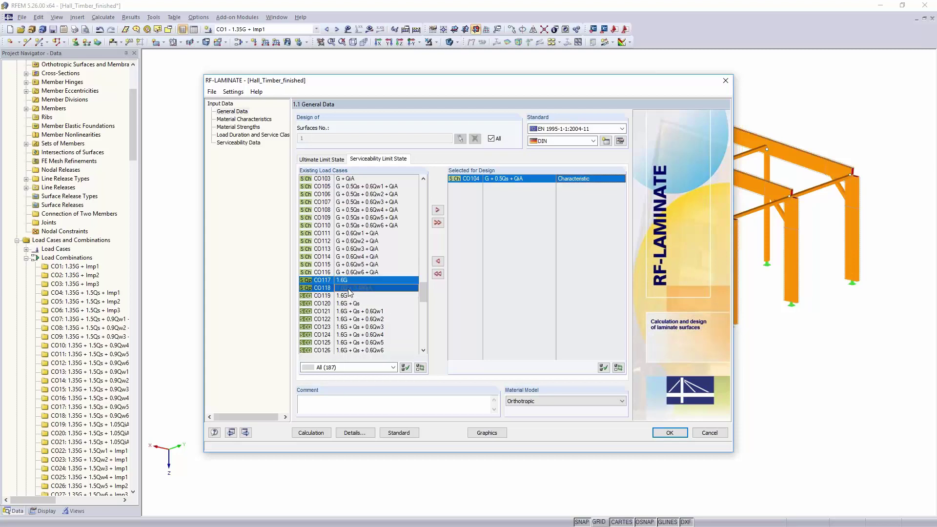
left_click(438, 210)
left_click(537, 186)
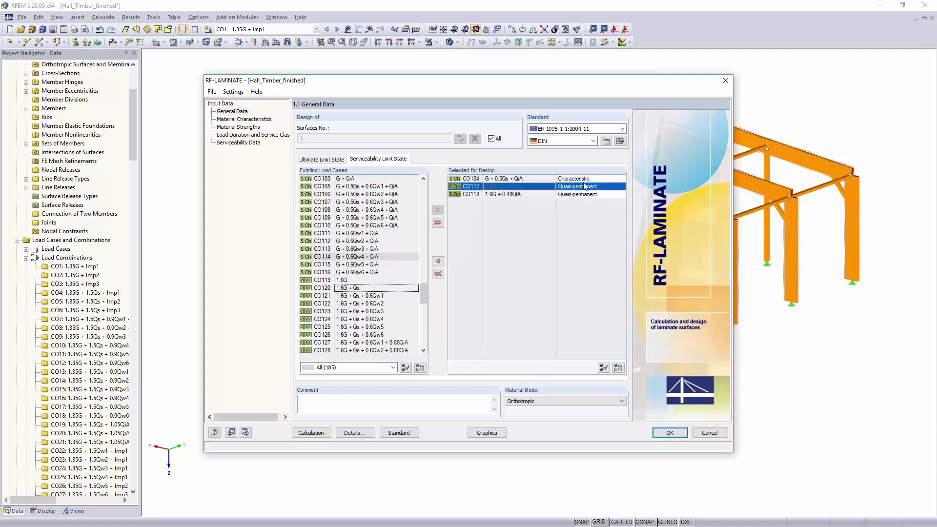
left_click(580, 195)
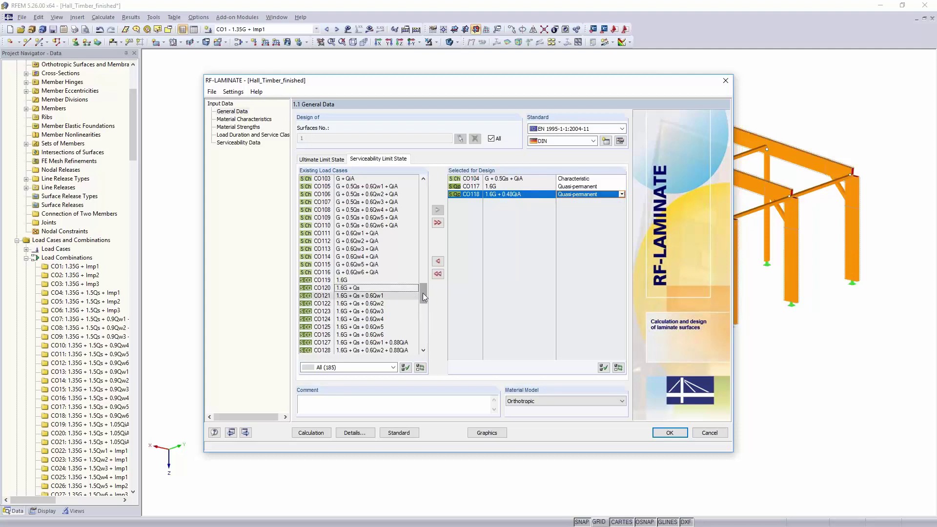
- Add load combinations CO159 and CO164 to the serviceability limit state design
left_click_drag(423, 297, 389, 330)
double_click(378, 319)
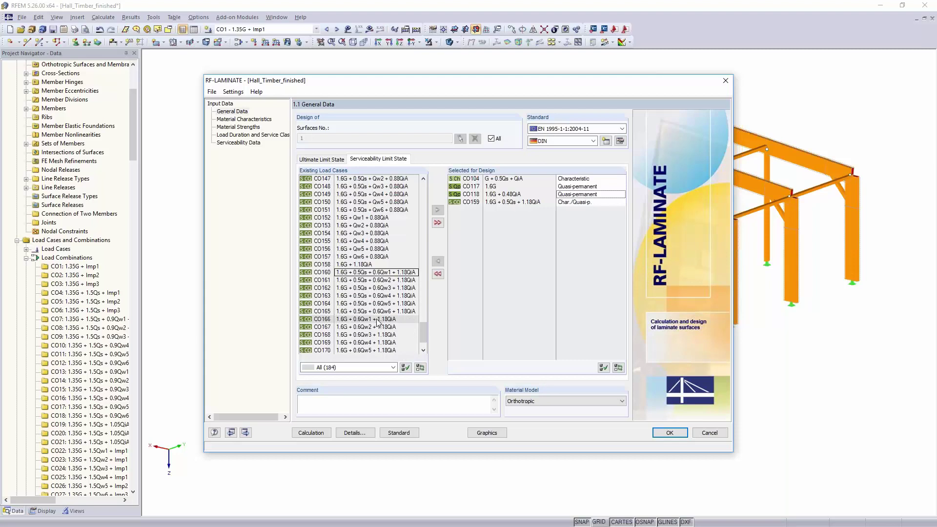
scroll(371, 293, "down", 3)
double_click(371, 287)
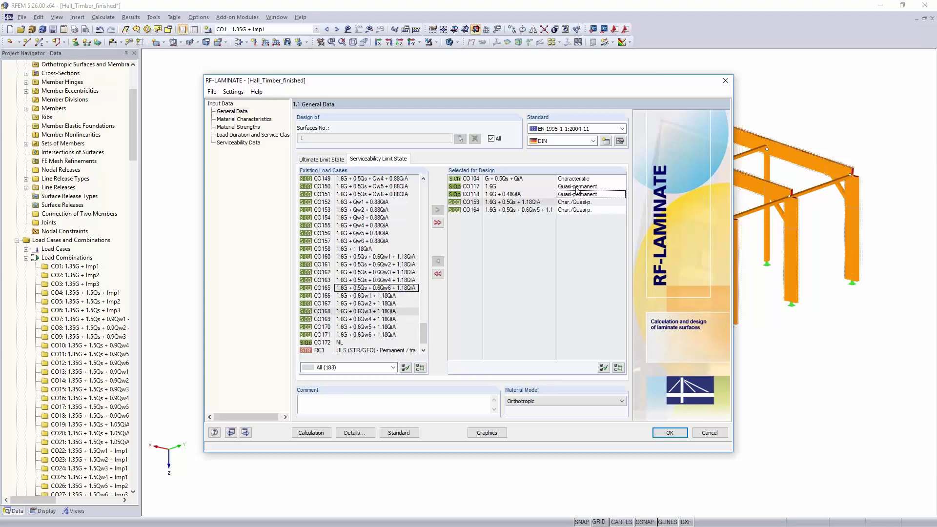
- Review the material factors and serviceability limits in the DIN national annex parameters of EN 1995-1-1
left_click_drag(581, 85, 453, 27)
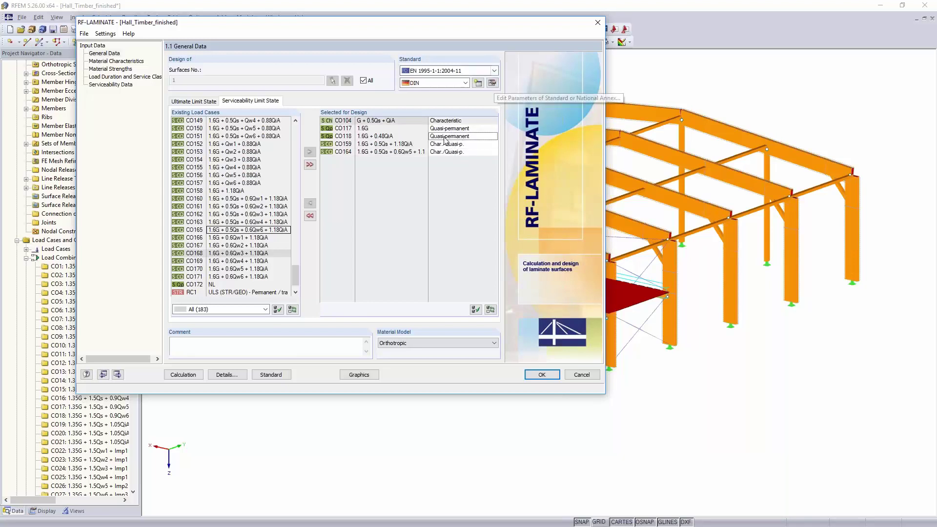
left_click(492, 83)
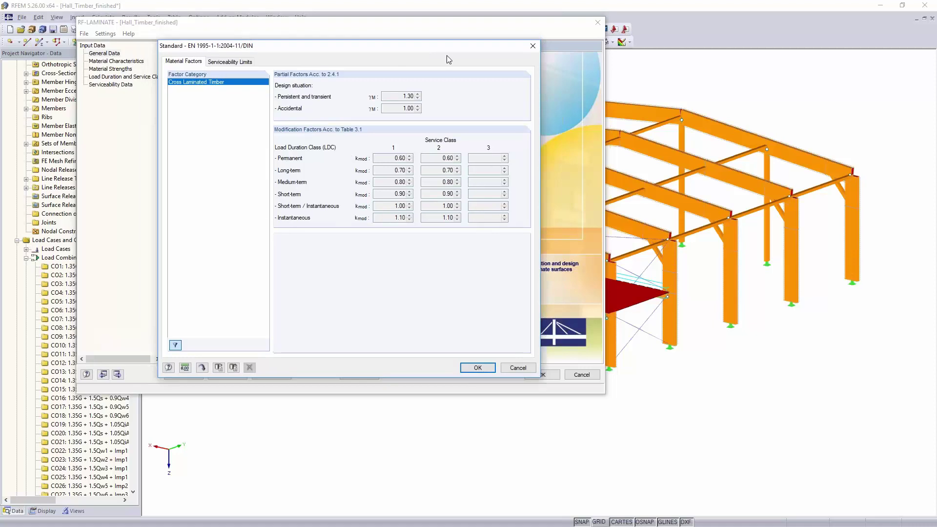
left_click_drag(446, 55, 897, 63)
left_click(685, 68)
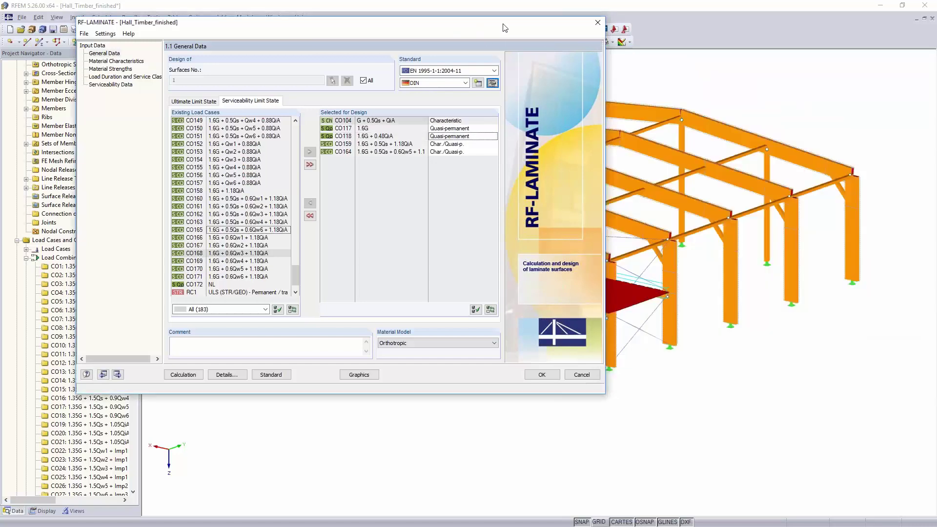
left_click_drag(504, 28, 678, 50)
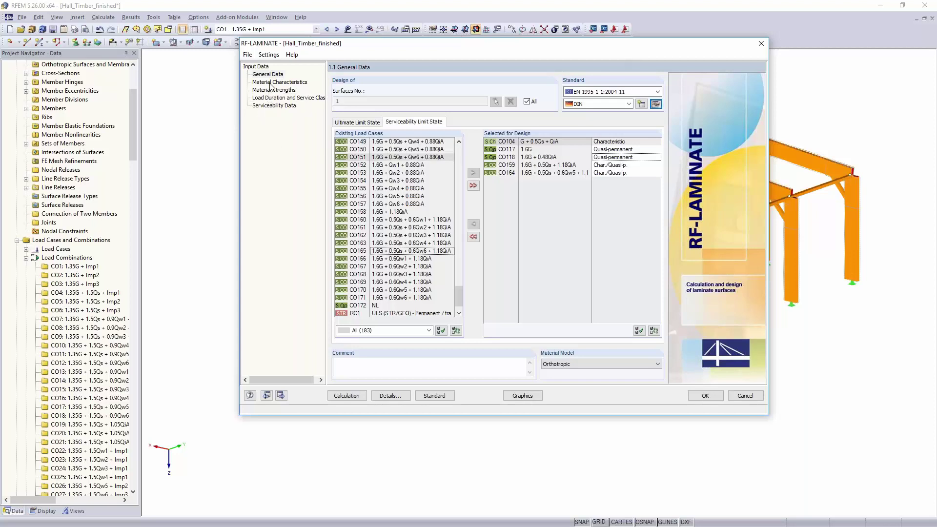
- Review the stress display and result window settings in the design details without changing them
left_click(389, 397)
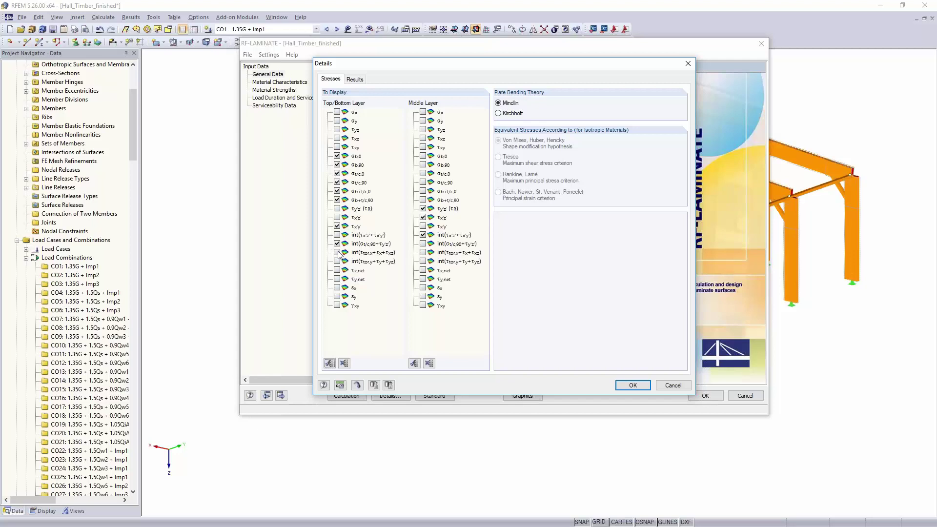
left_click(353, 81)
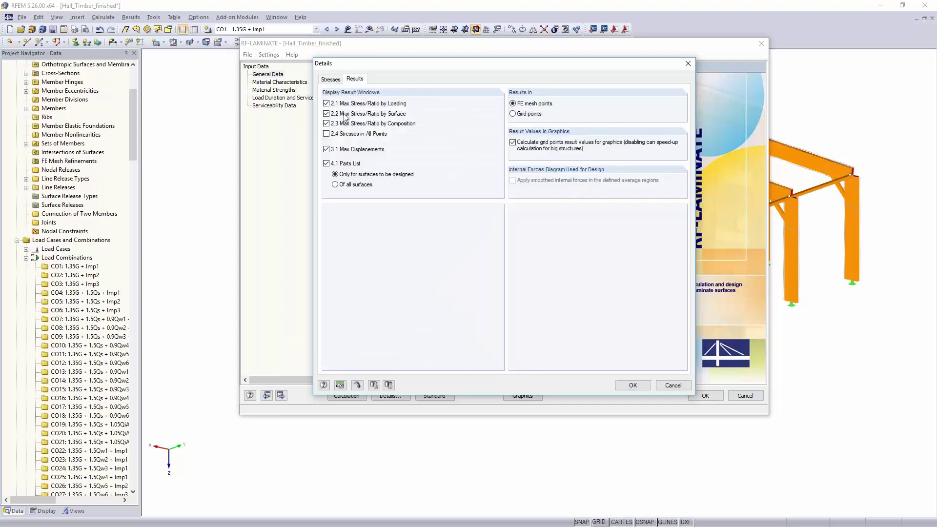
left_click(666, 385)
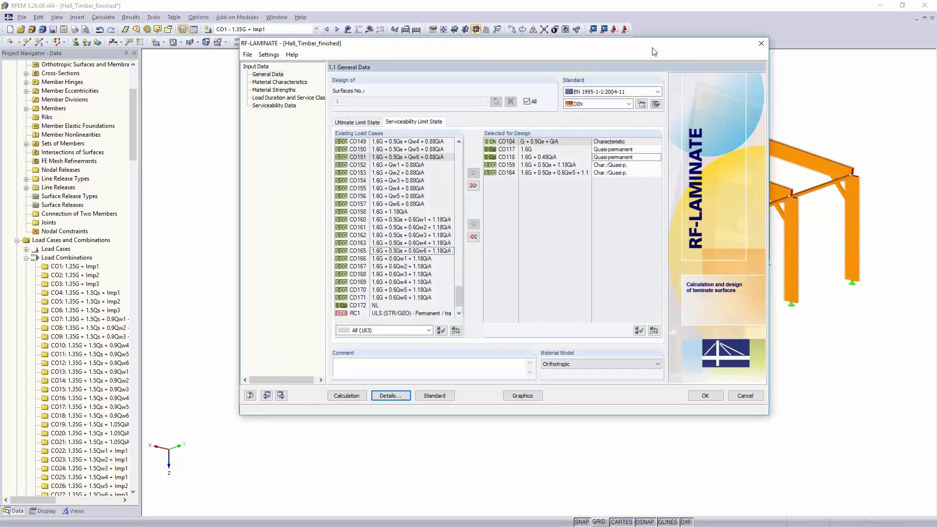
- Examine the slab surface in the model, its layer composition in Material Characteristics, and the layer library's producers without importing anything
left_click_drag(654, 45, 142, 98)
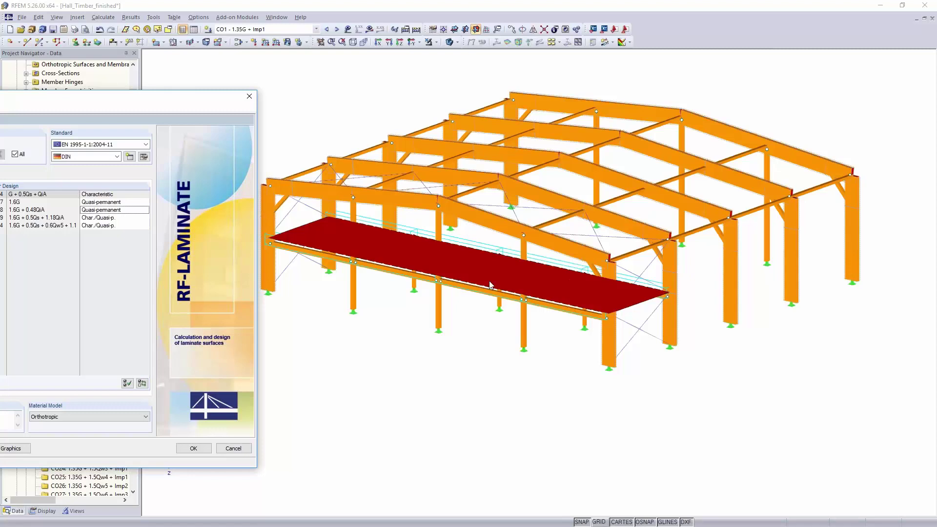
left_click_drag(157, 96, 561, 97)
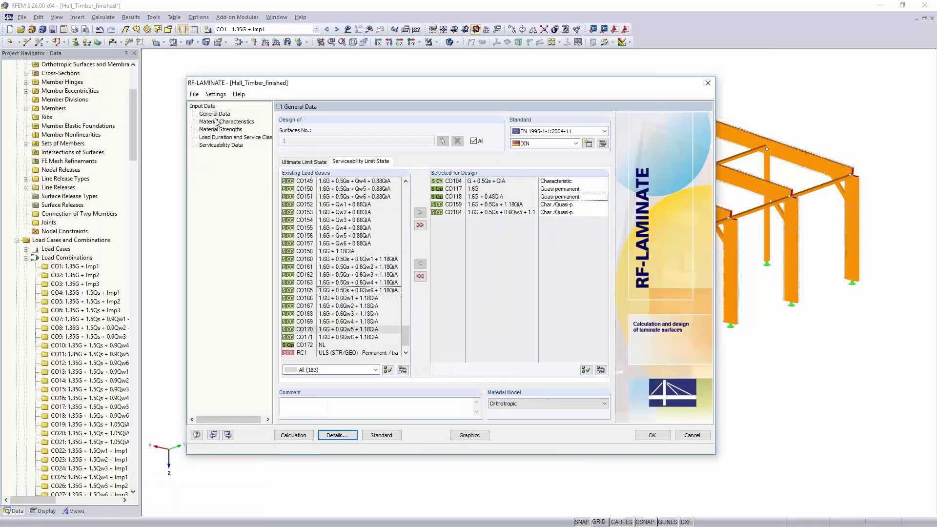
left_click(216, 122)
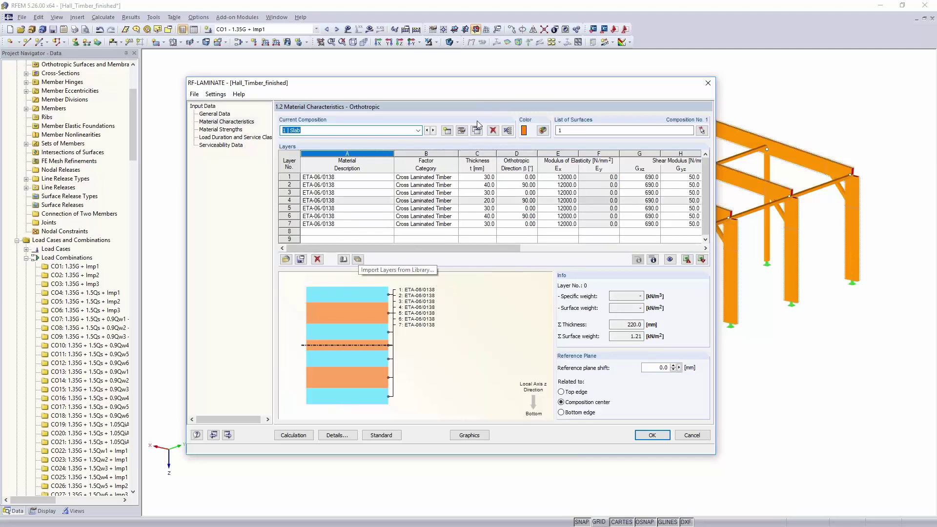
left_click_drag(504, 77, 477, 22)
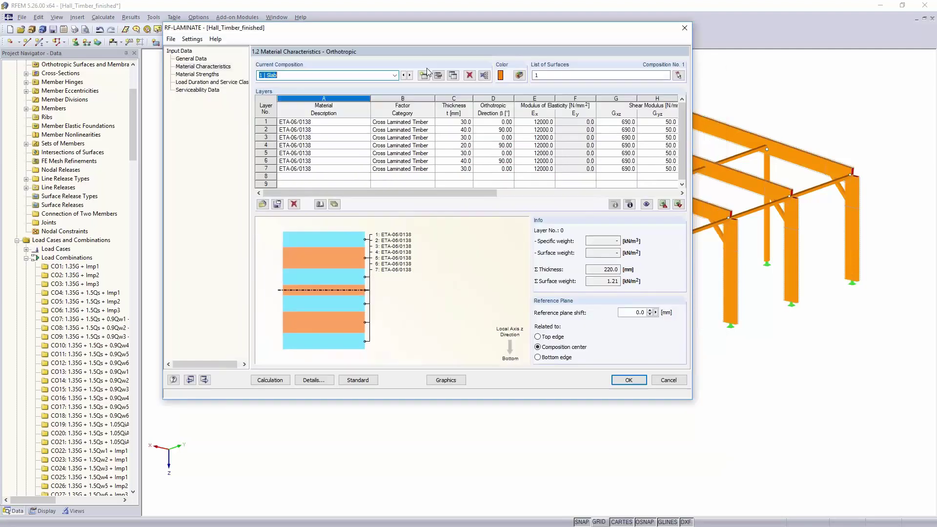
left_click(335, 205)
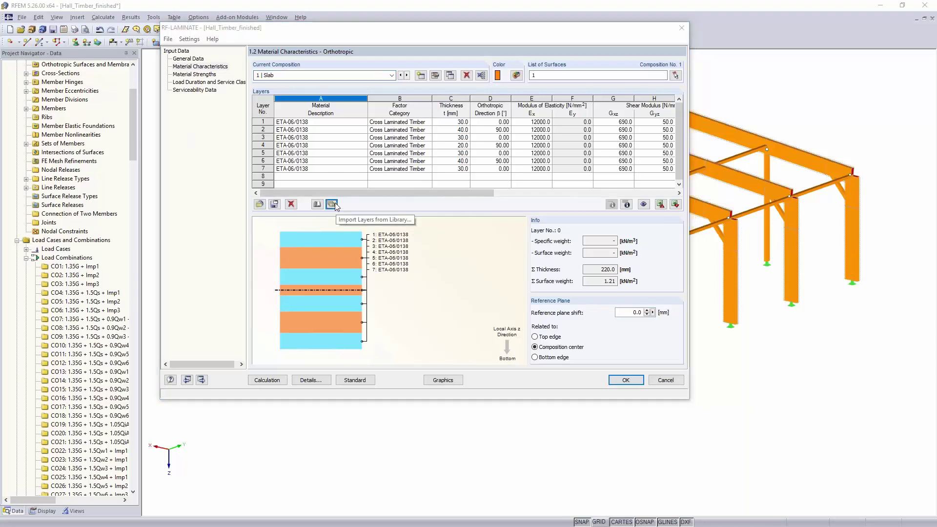
left_click_drag(561, 162, 681, 174)
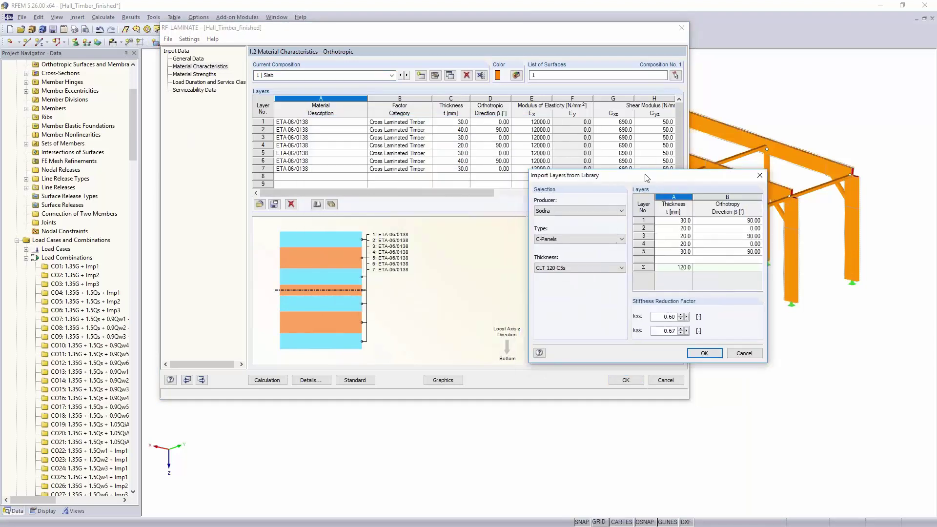
left_click(605, 210)
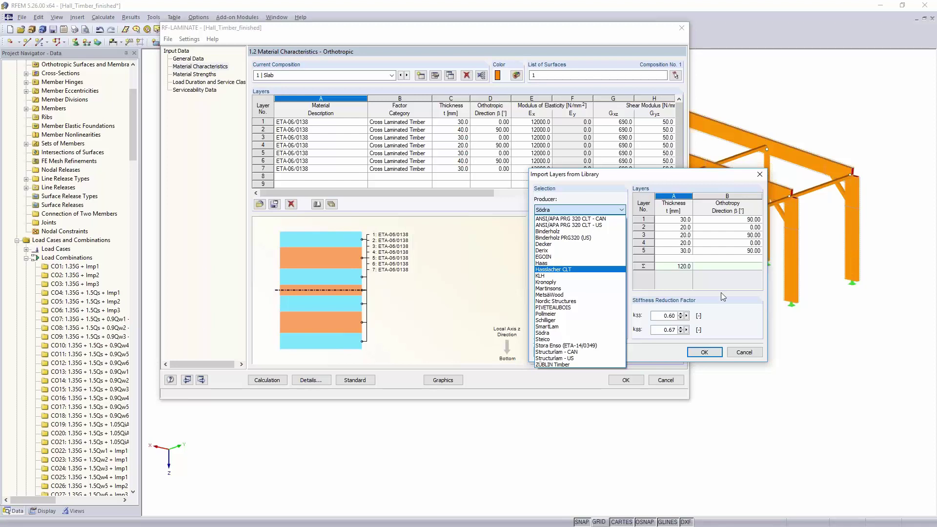
left_click(754, 356)
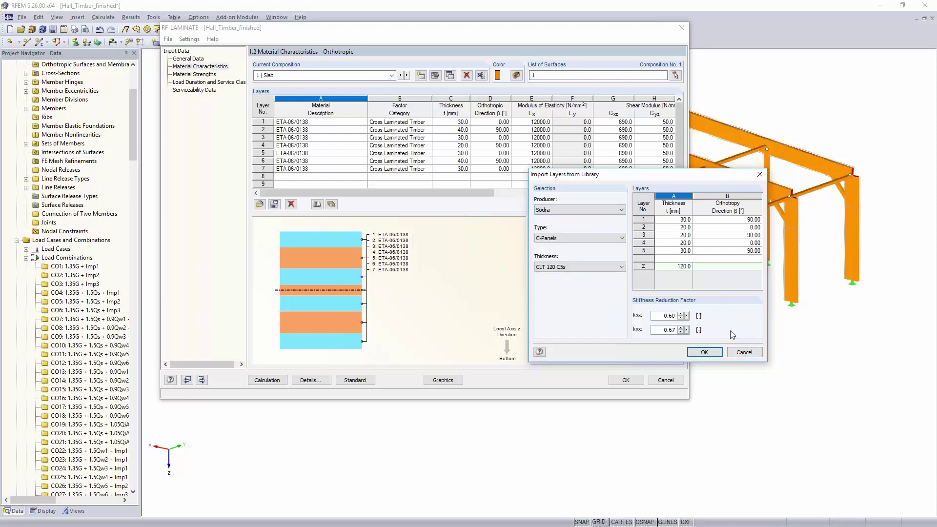
left_click(748, 354)
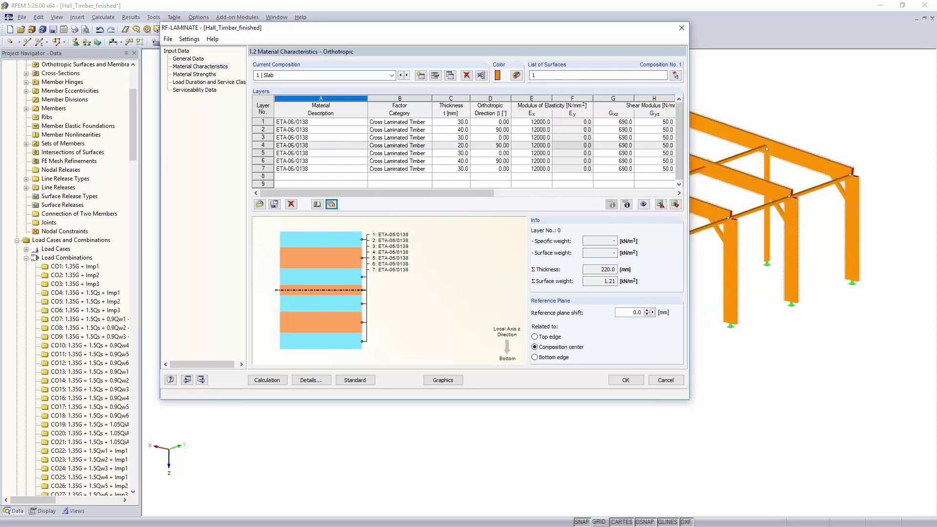
- Review the calculation options and stiffness reduction factors in the details of the Slab composition
left_click(436, 75)
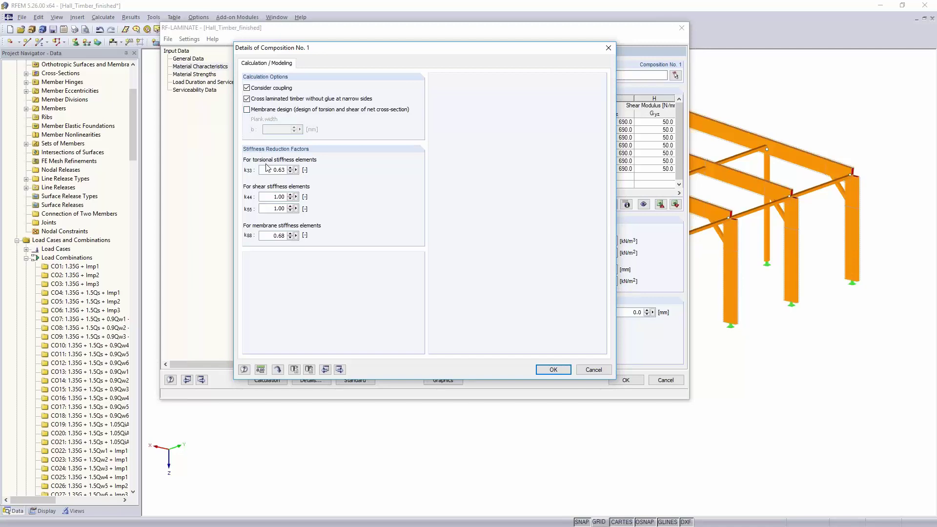
double_click(273, 236)
left_click(594, 371)
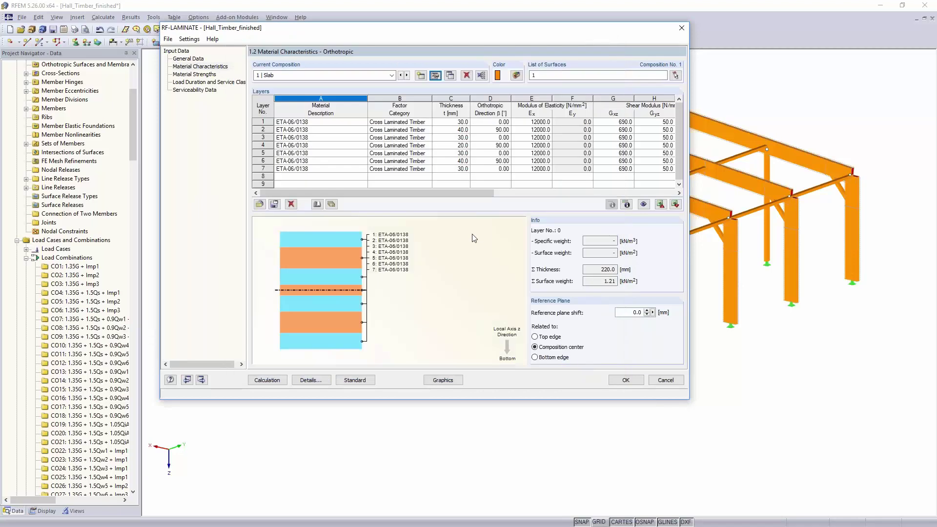
- Check the slab's layer characteristics and inspect the material strengths of its layers
mouse_move(452, 195)
left_mouse_down()
mouse_move(551, 199)
mouse_move(445, 211)
left_mouse_up()
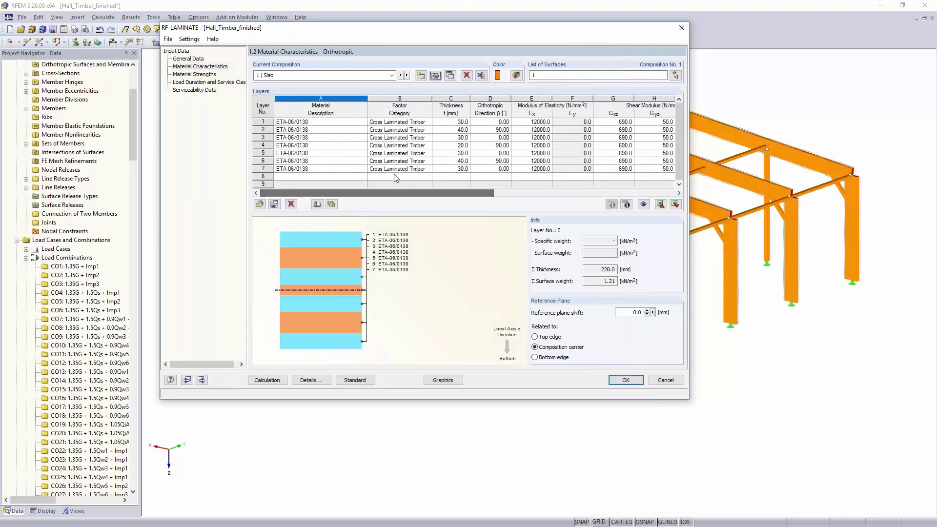
left_click(200, 74)
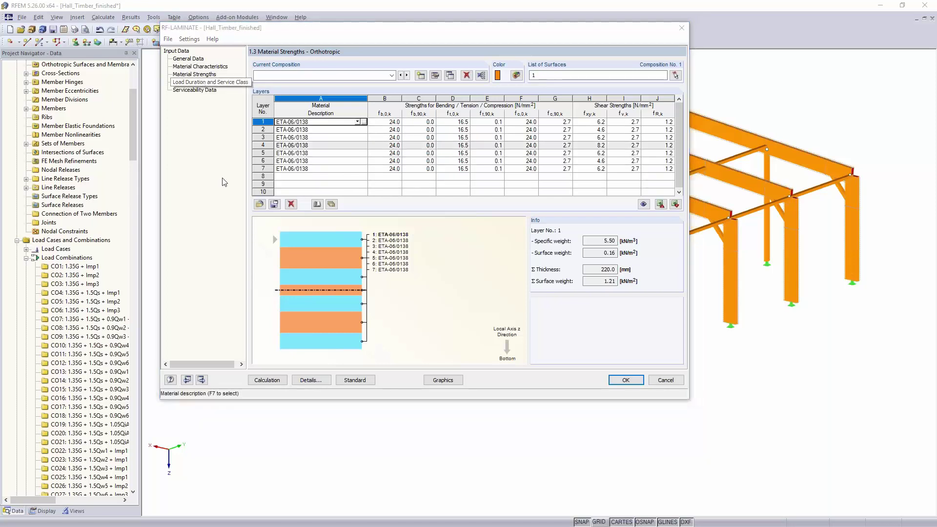
- Review the load duration classes and the per-surface service class assignment, then restore the identical service class option for all surfaces
left_click(207, 82)
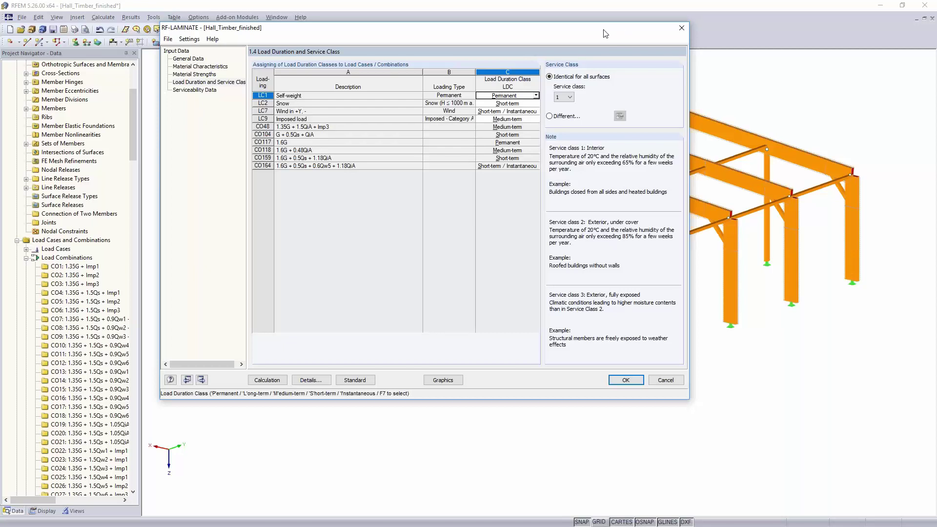
left_click_drag(622, 36, 457, 60)
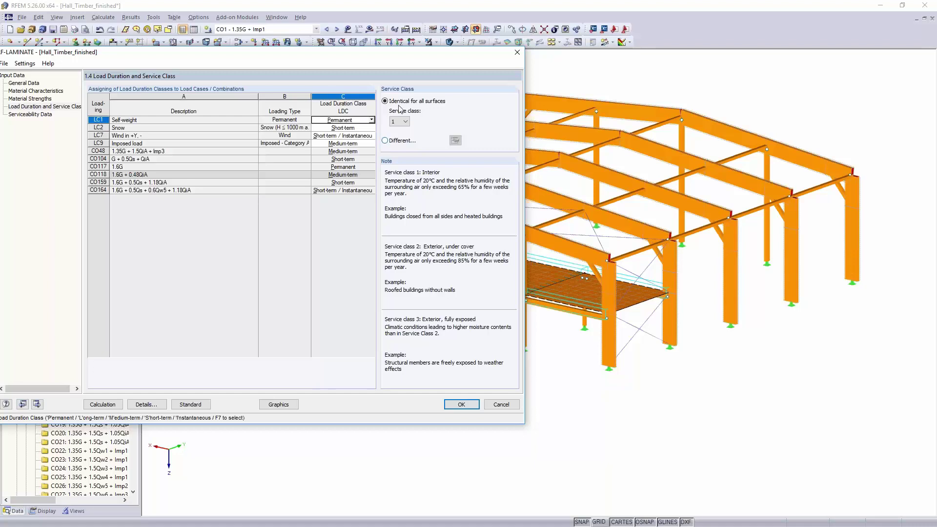
left_click(393, 142)
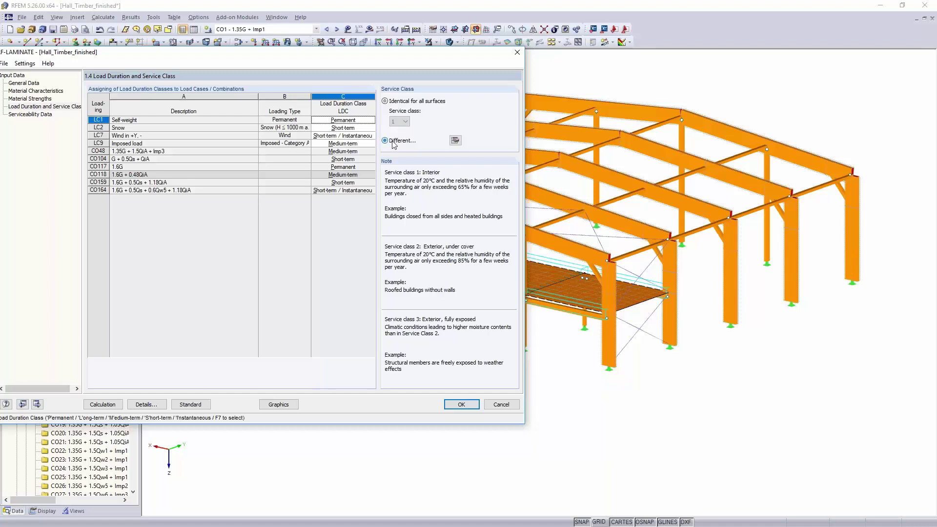
left_click(454, 141)
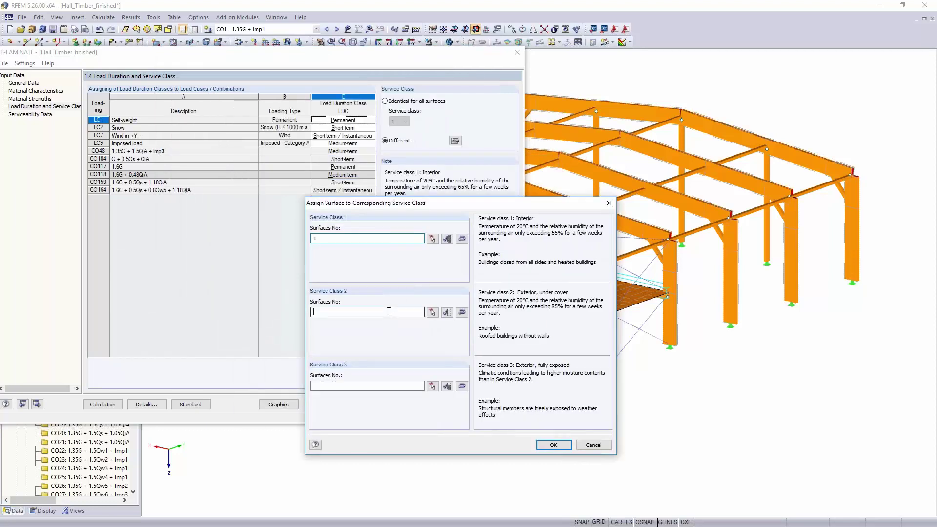
left_click(593, 445)
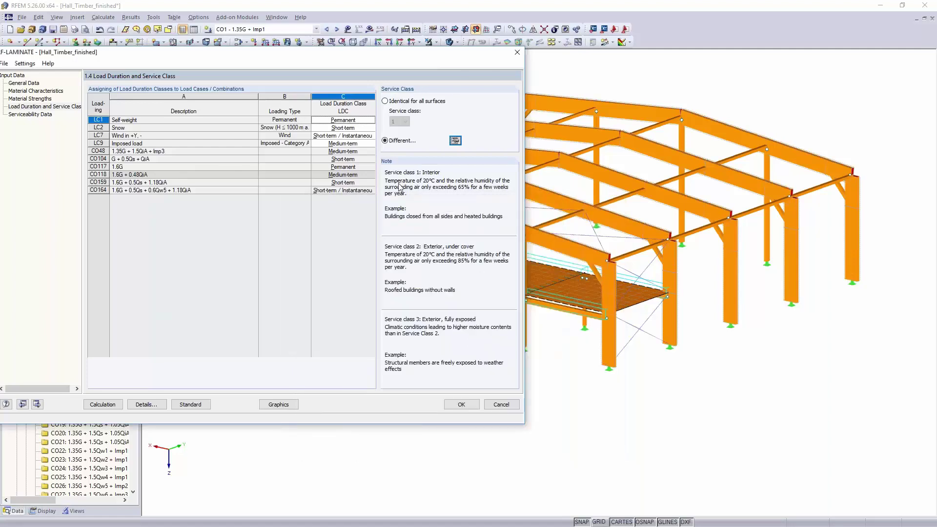
left_click(385, 101)
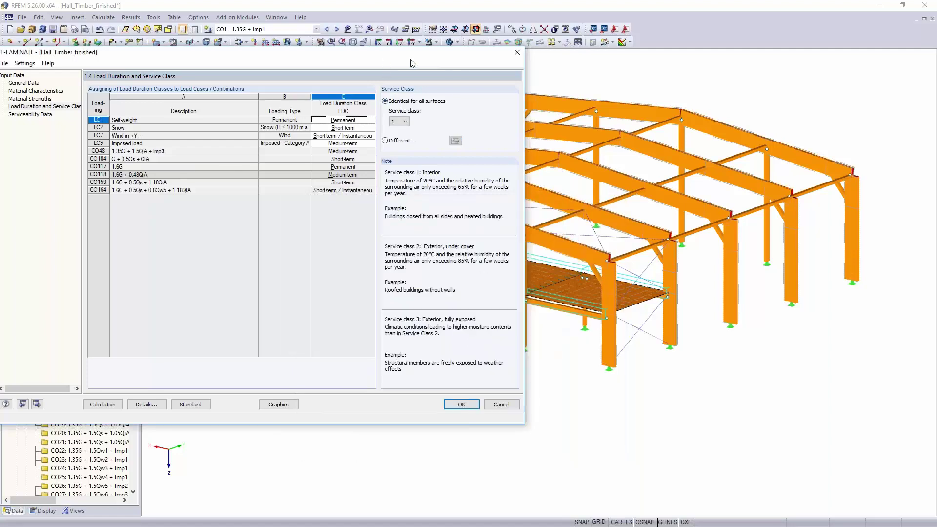
- Assign surface 1 in Serviceability Data, with the minimum boundary line as its reference length, and check the slab in the model
left_click_drag(444, 61, 618, 44)
left_click(203, 97)
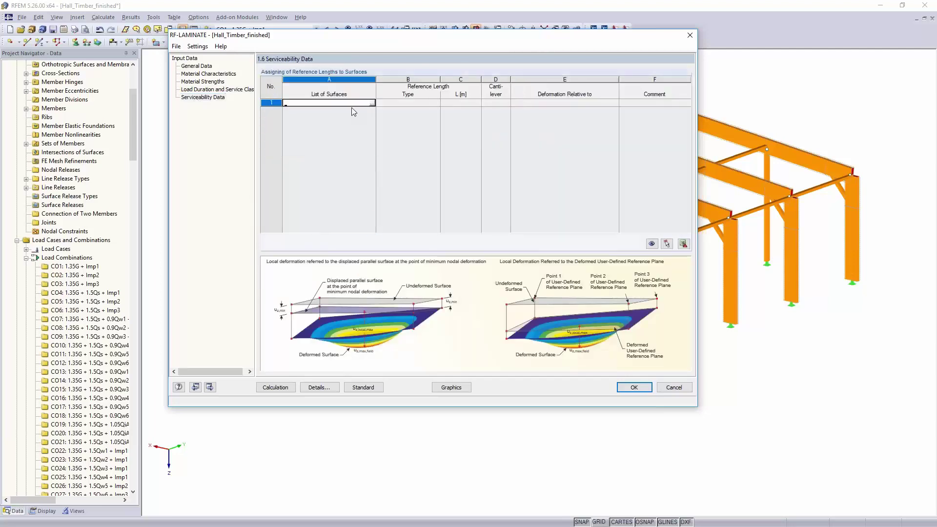
type("1")
key("Tab")
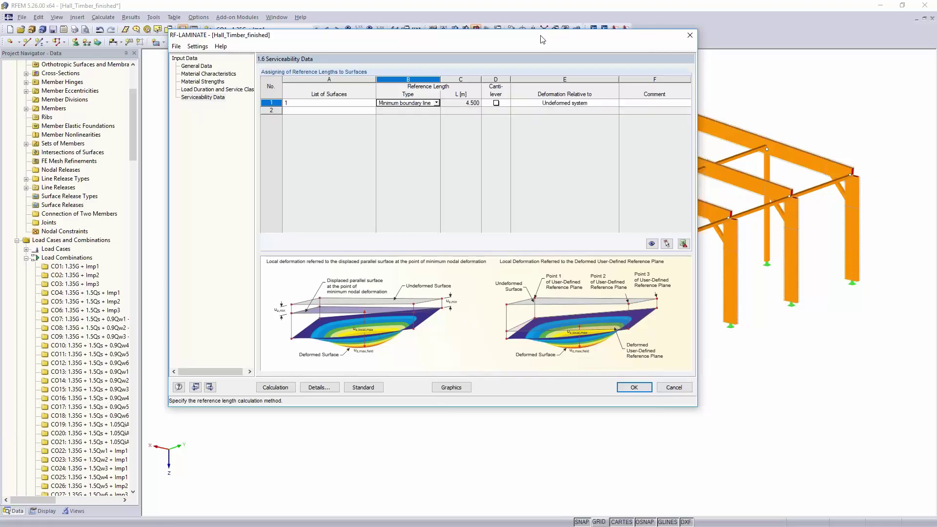
left_click_drag(485, 40, 193, 54)
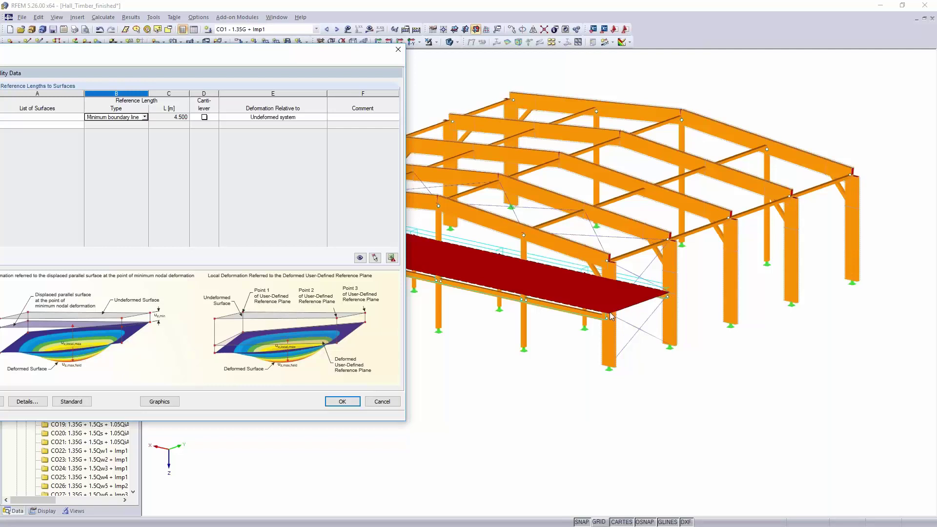
- Set surface 1's deformation relative to the displaced parallel surface and compare this with the slab in the model
left_click_drag(318, 60, 658, 84)
left_click(637, 142)
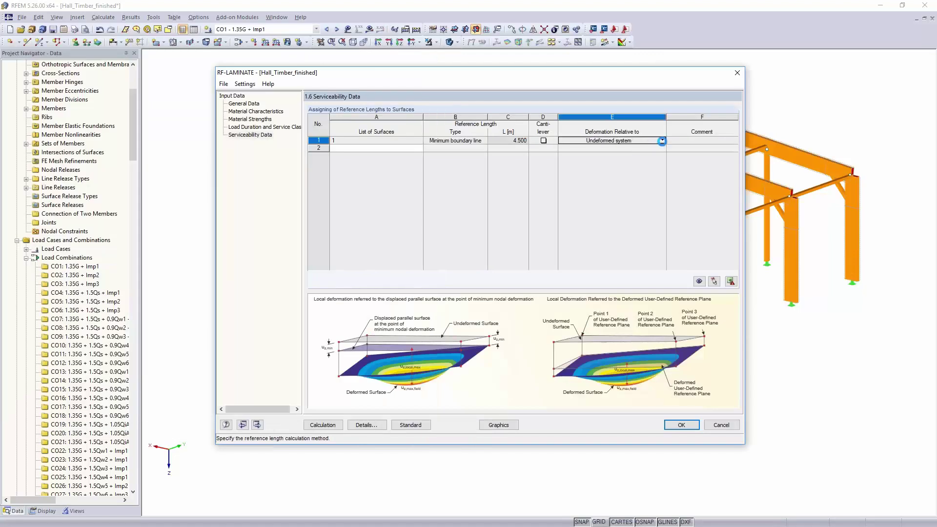
left_click(662, 140)
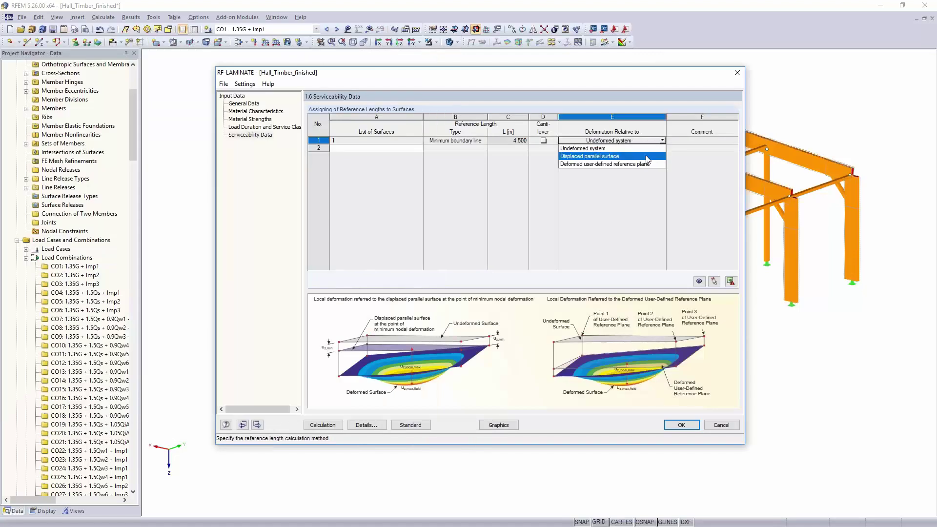
left_click(647, 157)
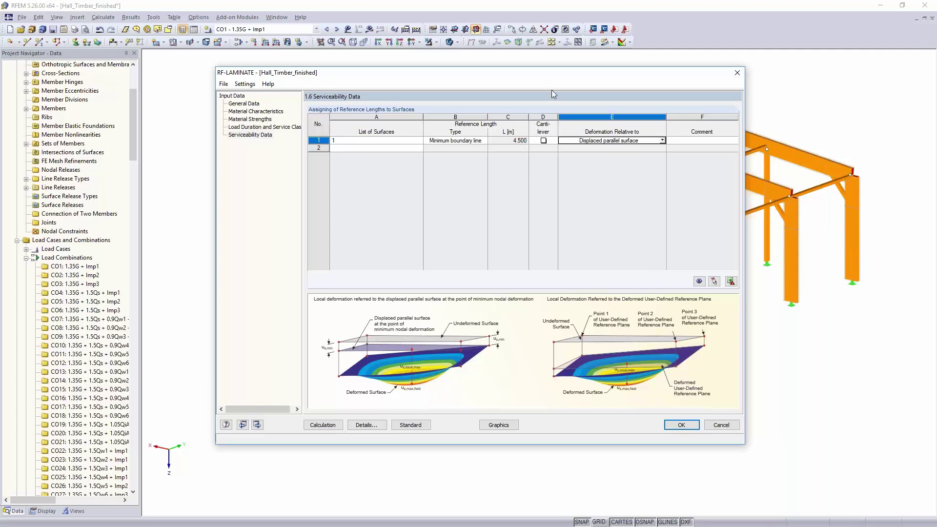
left_click_drag(550, 73, 299, 94)
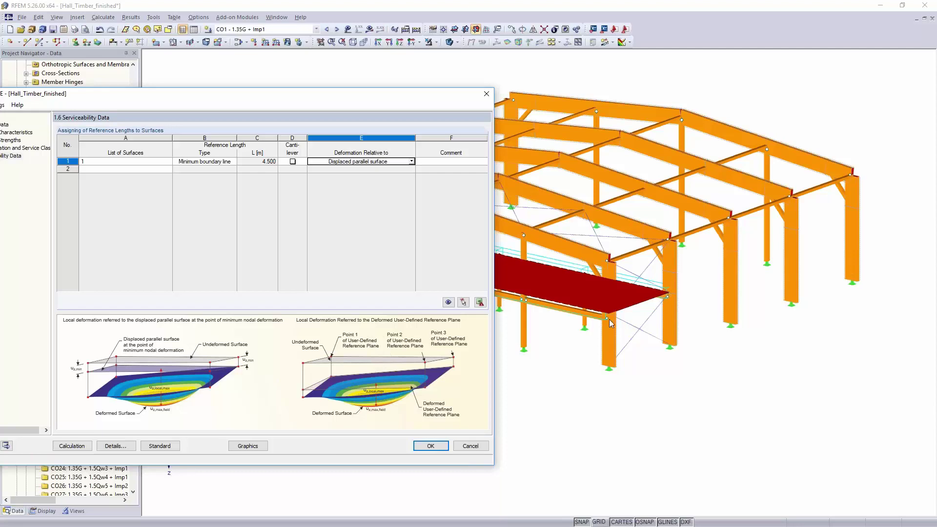
left_click_drag(385, 101, 653, 29)
- Calculate the slab design and inspect the CO48 maximum stress ratios and limits with their layer stress diagrams
left_click(341, 375)
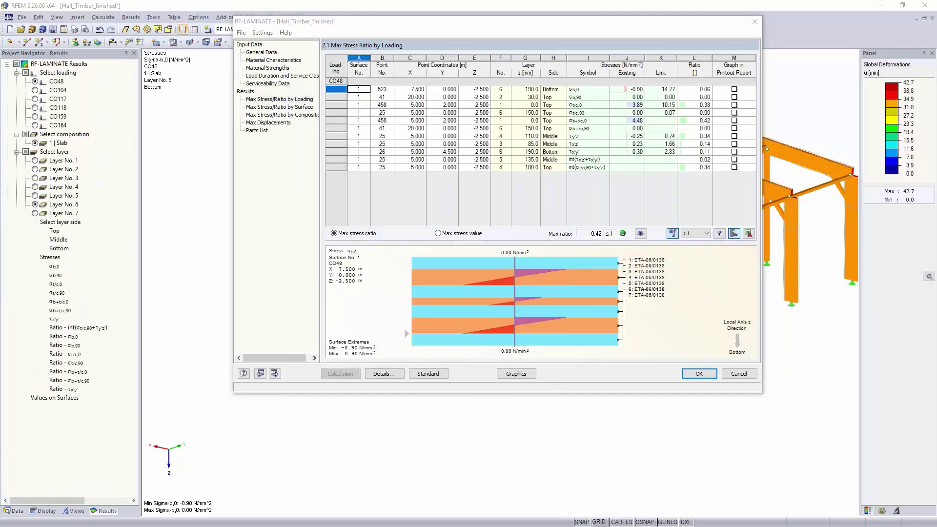
left_click_drag(589, 26, 333, 27)
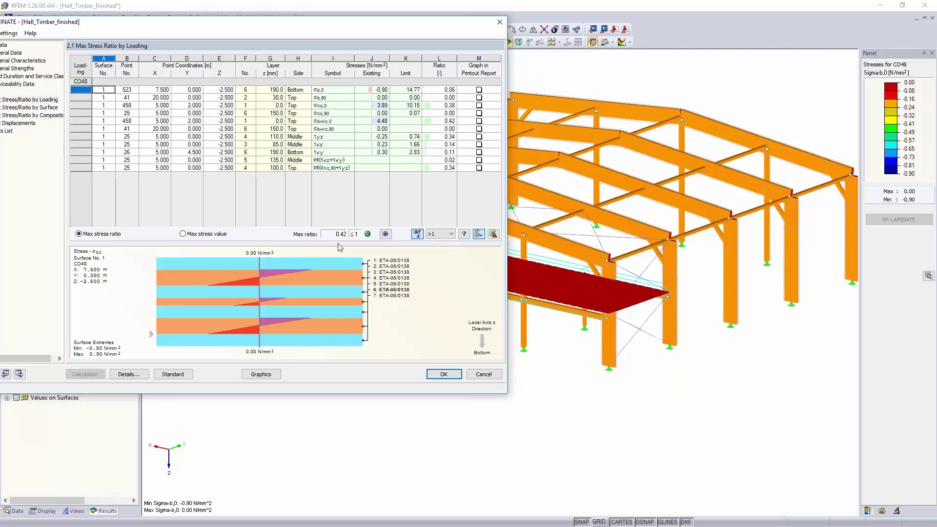
left_click(432, 121)
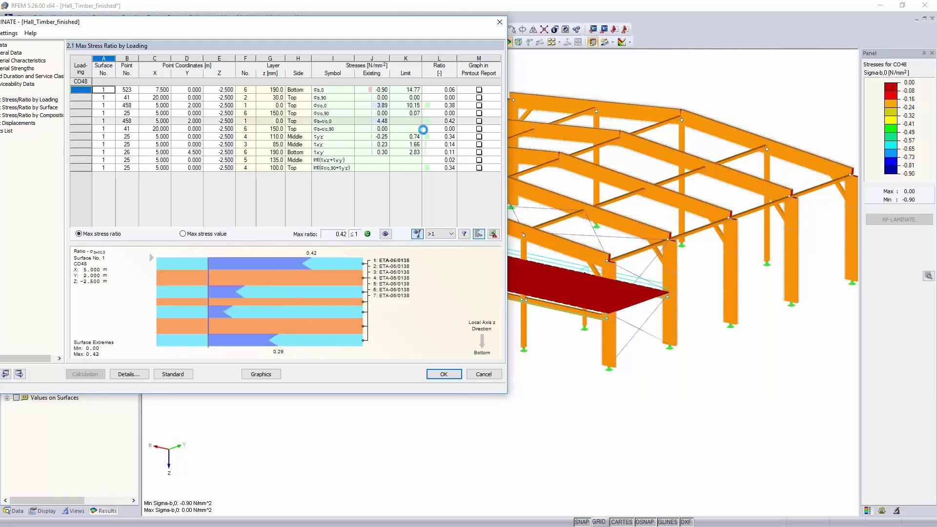
left_click(431, 121)
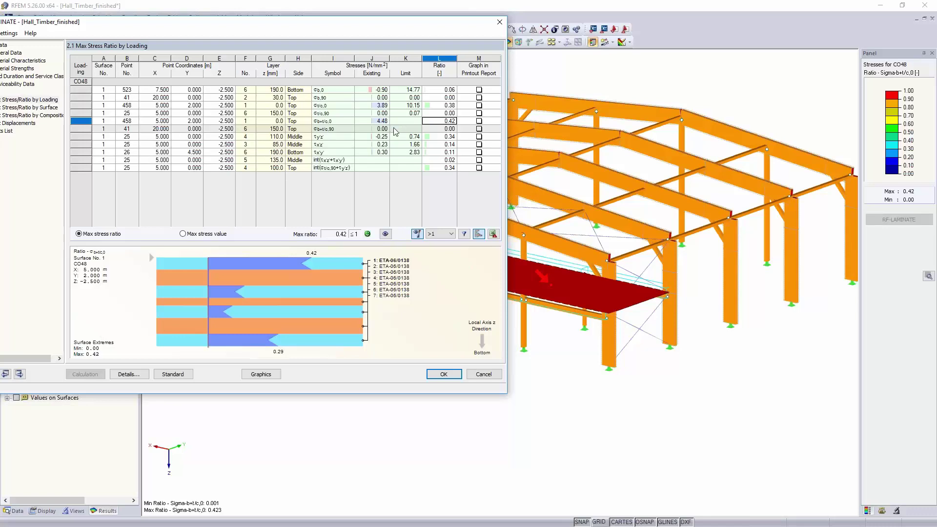
left_click(396, 90)
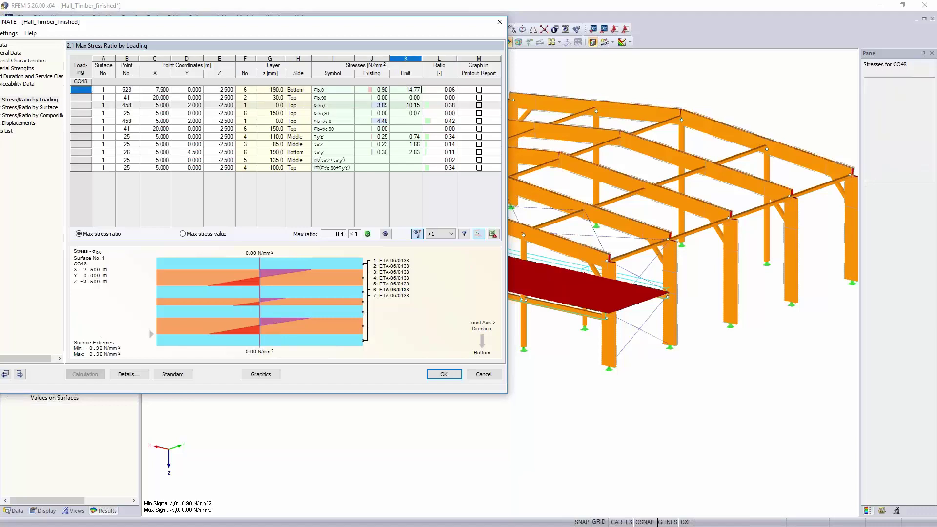
left_click(400, 106)
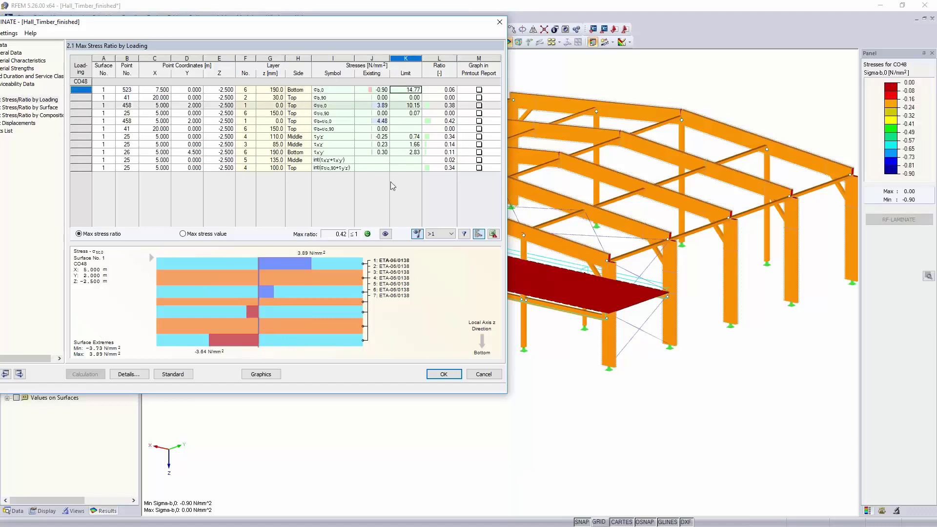
- Display the CO48 stress contours for the top of the slab's Layer No. 1 in the model
left_click(268, 375)
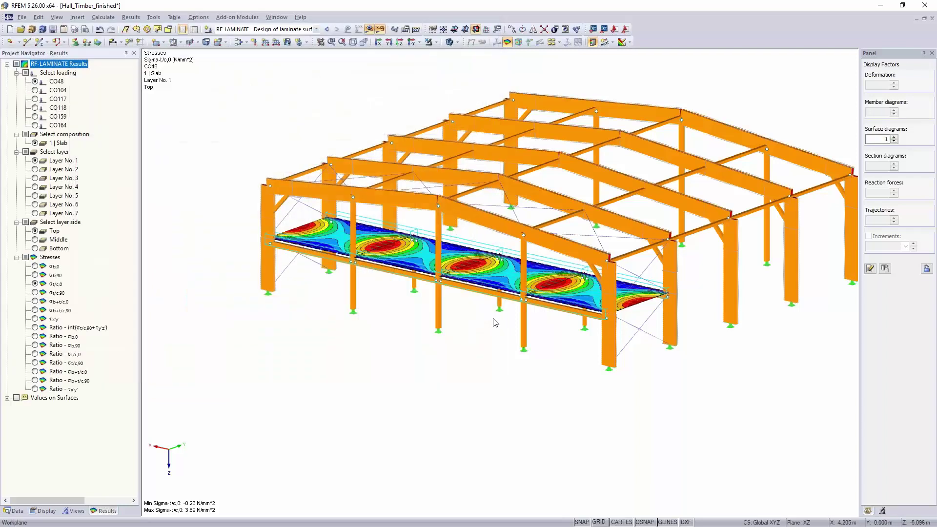
middle_click_drag(539, 401, 546, 354)
scroll(546, 354, "up", 1)
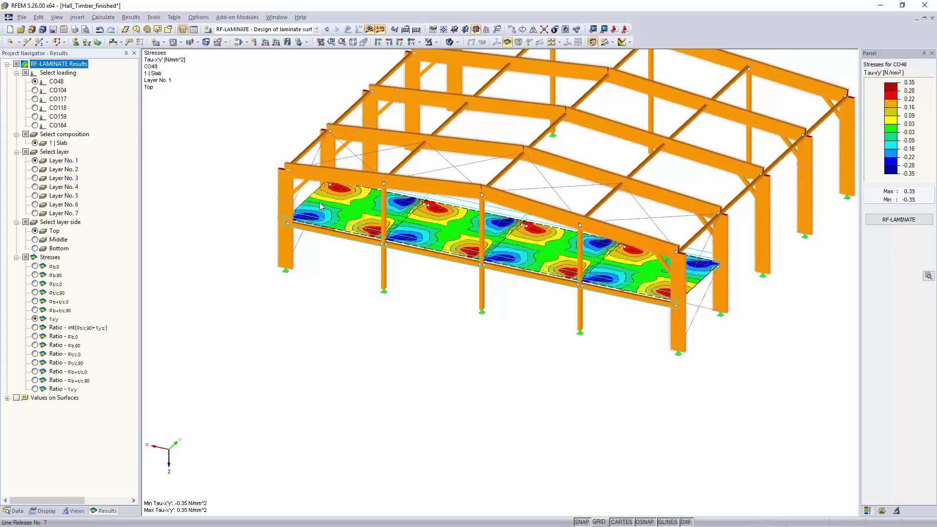
- Return to the RF-LAMINATE results and inspect the slab's maximum displacements and the CO104 displacement ratio
left_click(237, 17)
left_click(247, 28)
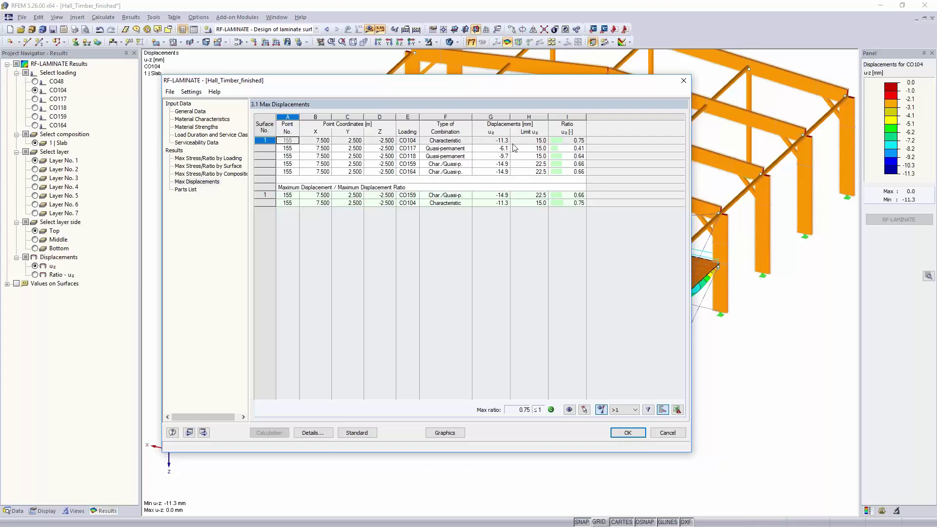
left_click(575, 140)
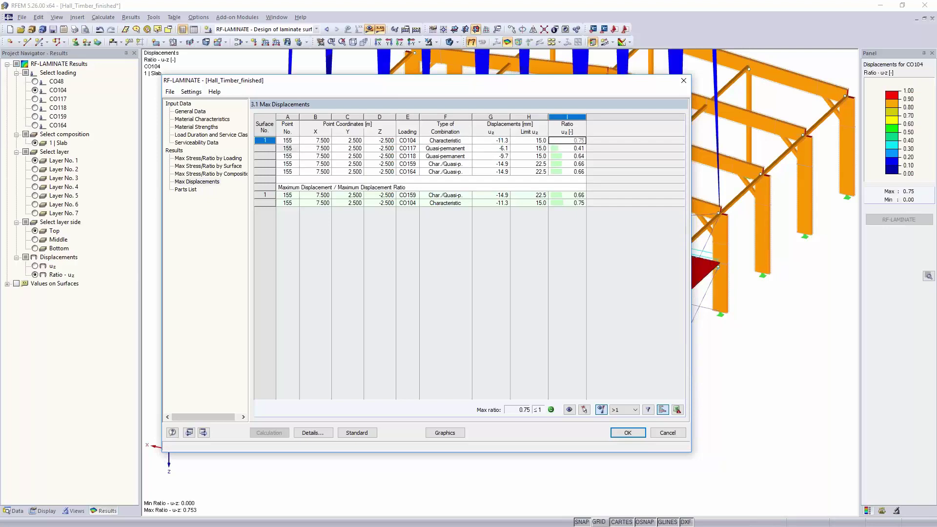
left_click(496, 141)
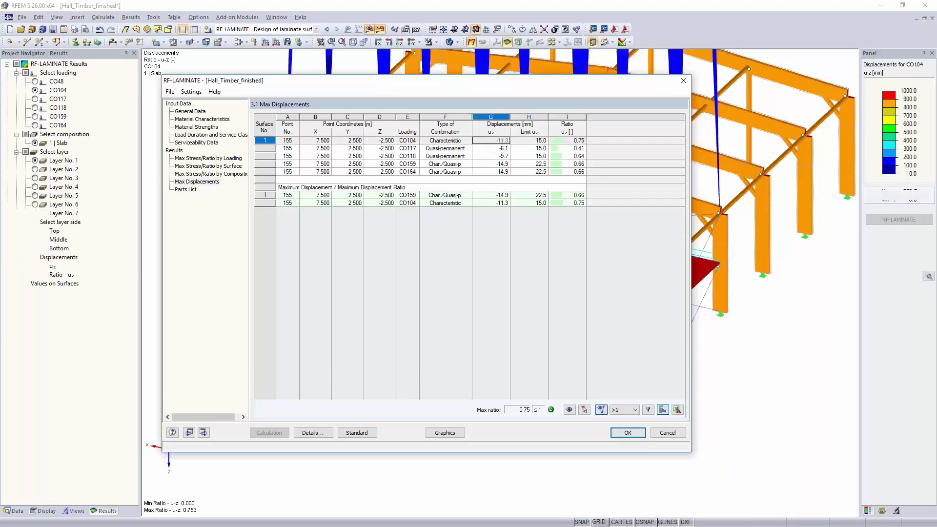
left_click_drag(314, 84, 78, 86)
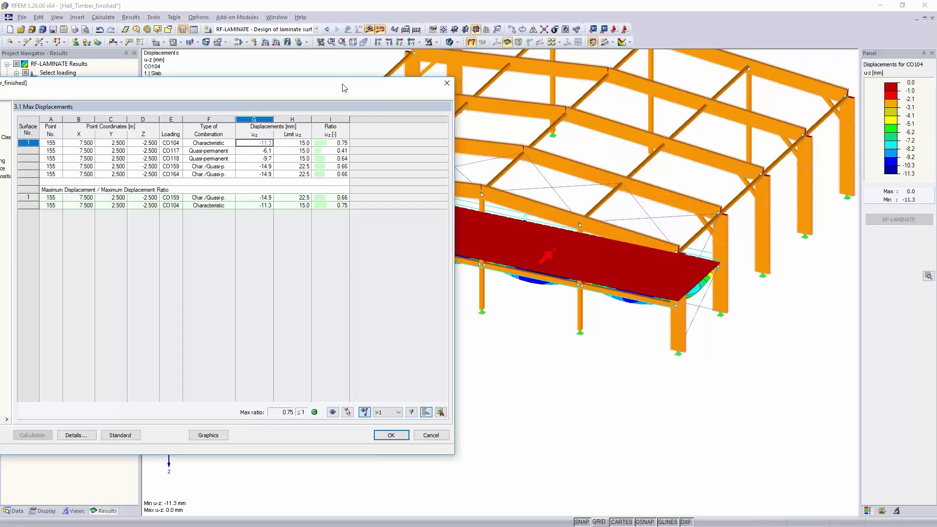
left_click_drag(343, 86, 550, 48)
left_click_drag(688, 57, 709, 110)
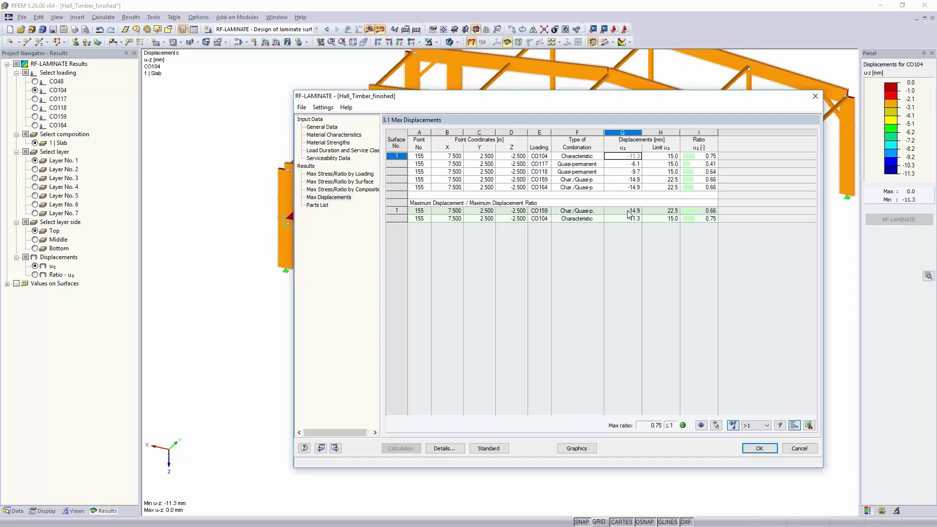
- Check the CO48 limits for the shear stresses τy'z' and τx'z', and examine the τx'z' contours of Layer No. 3 in the model
left_click(358, 173)
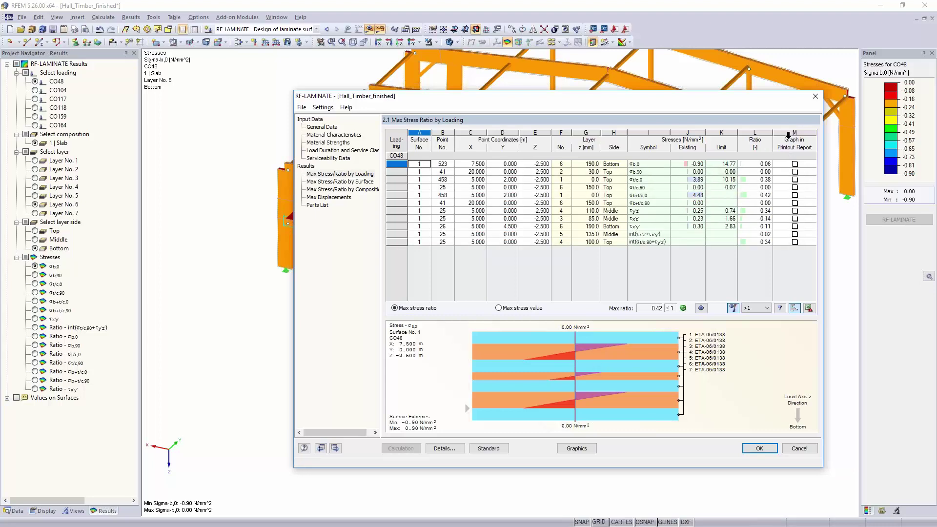
left_click(724, 210)
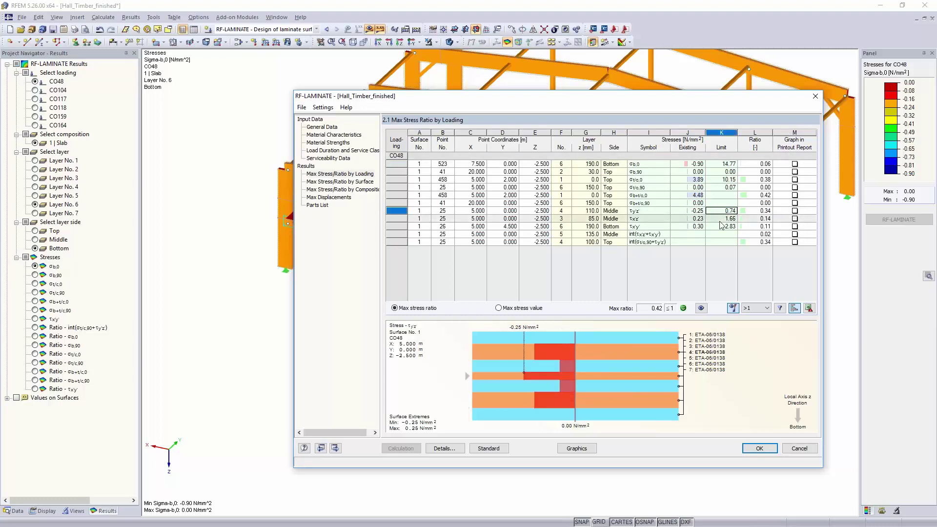
left_click(723, 219)
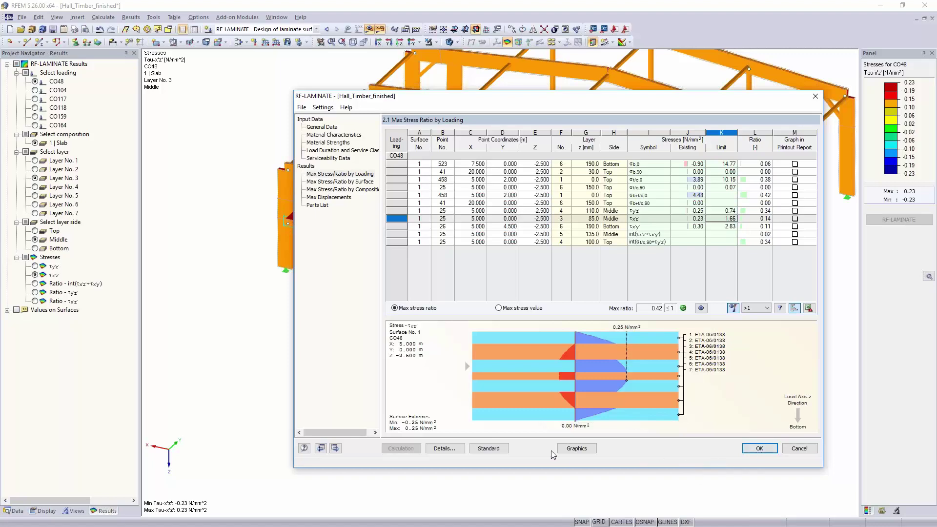
left_click(578, 449)
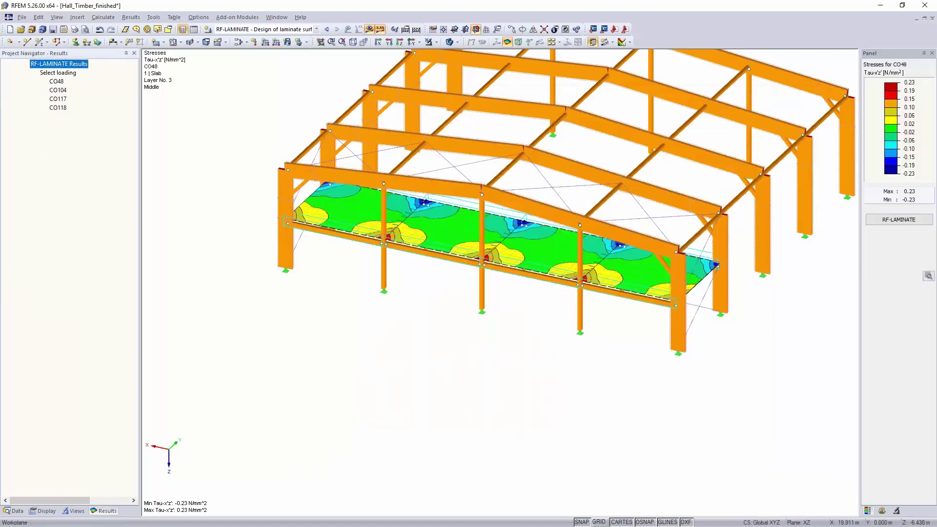
middle_click_drag(470, 372, 429, 435, "ctrl")
middle_click_drag(476, 370, 473, 263, "ctrl")
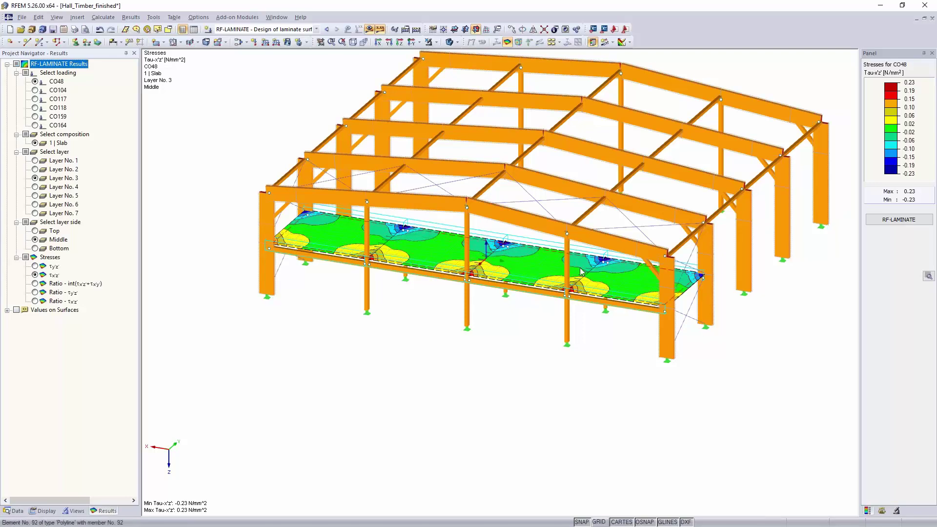
scroll(601, 296, "up", 4)
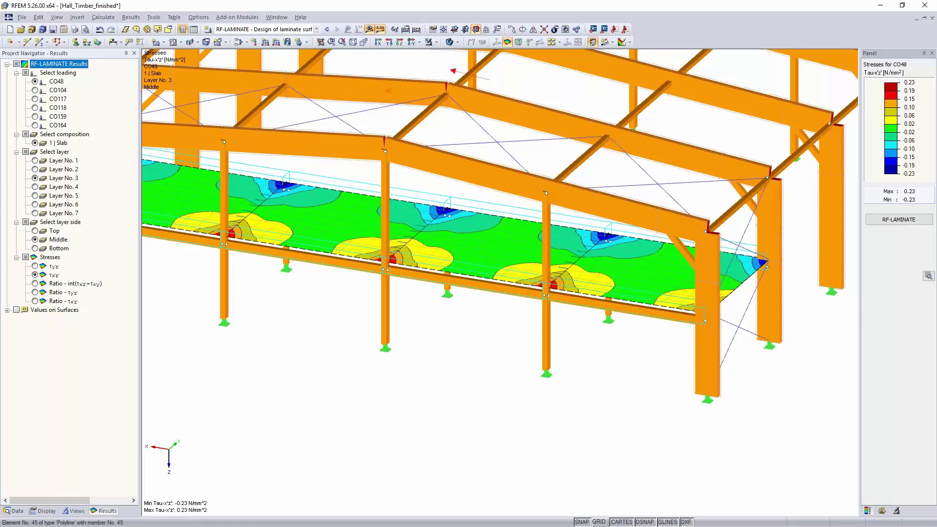
- Display the results of load combination CO48 (1.35G + 1.5QiA + Imp3) on the hall model
left_click(316, 29)
scroll(313, 135, "up", 18)
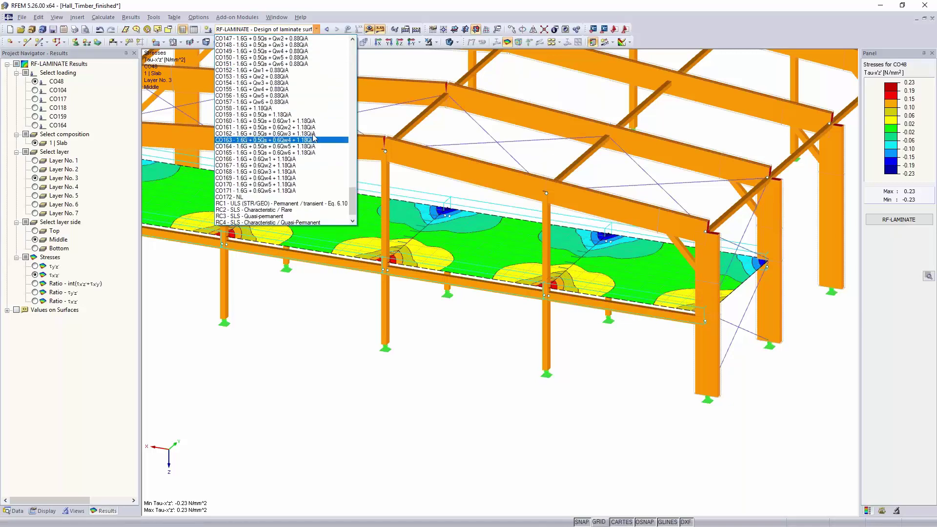
scroll(313, 135, "up", 14)
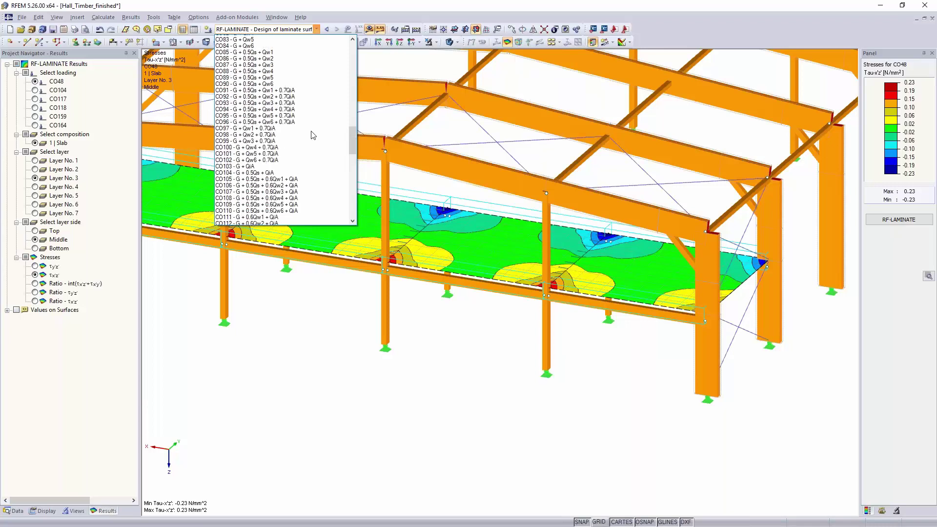
scroll(313, 135, "up", 4)
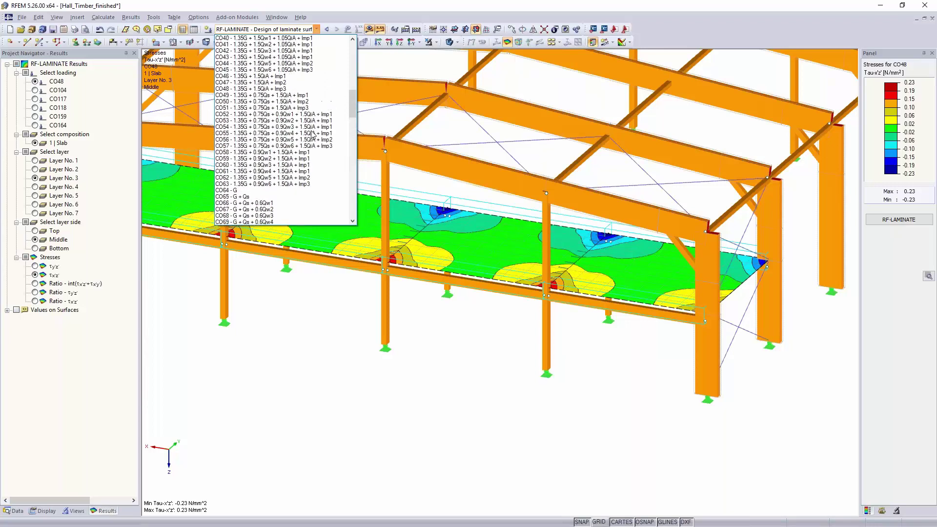
left_click(290, 89)
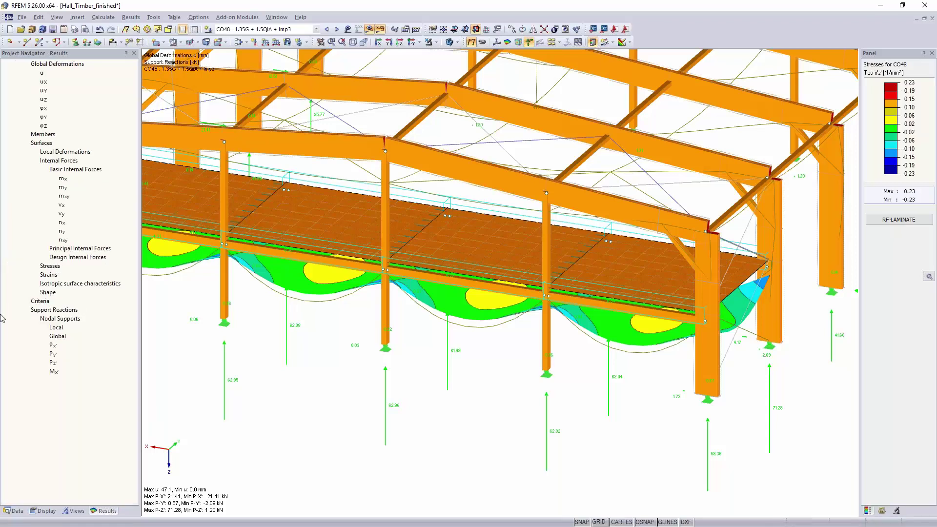
- Show the release results on the slab, with the axial force n displayed for both the line hinges and the line releases
left_click(7, 424)
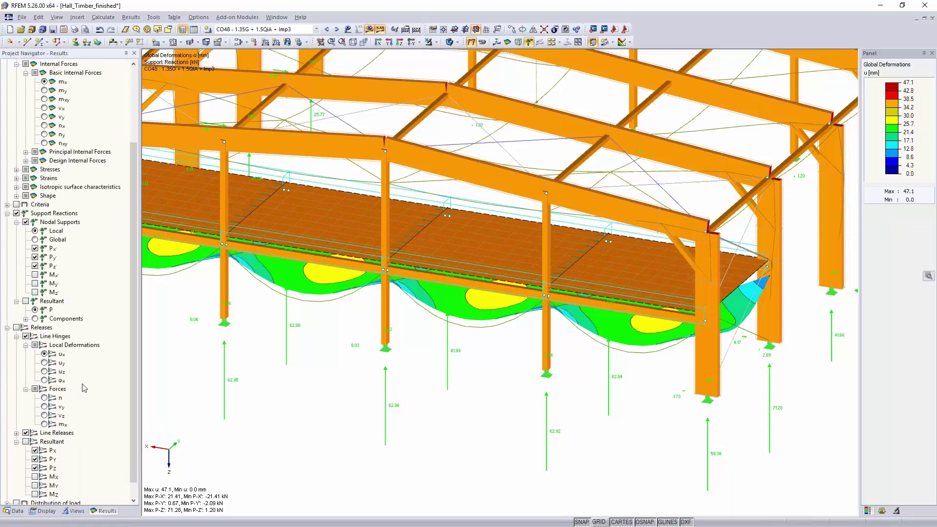
scroll(84, 388, "down", 1)
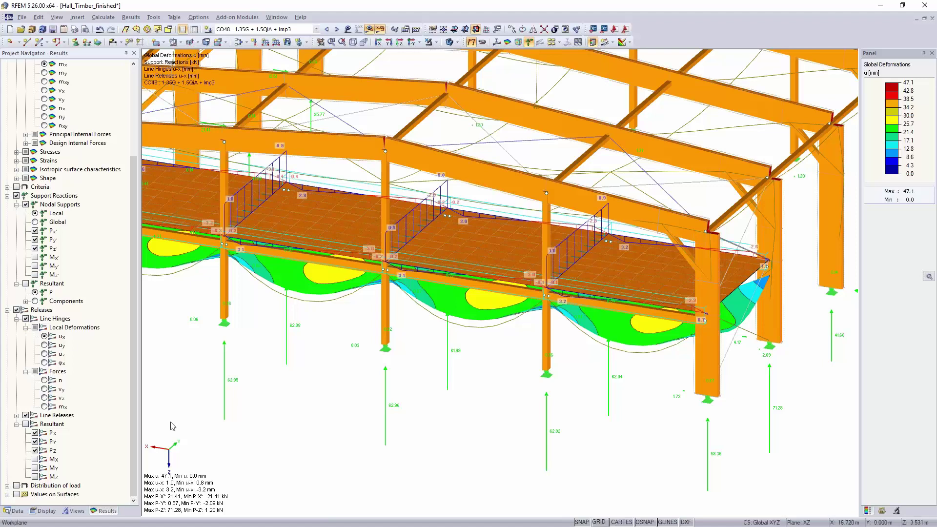
left_click(45, 381)
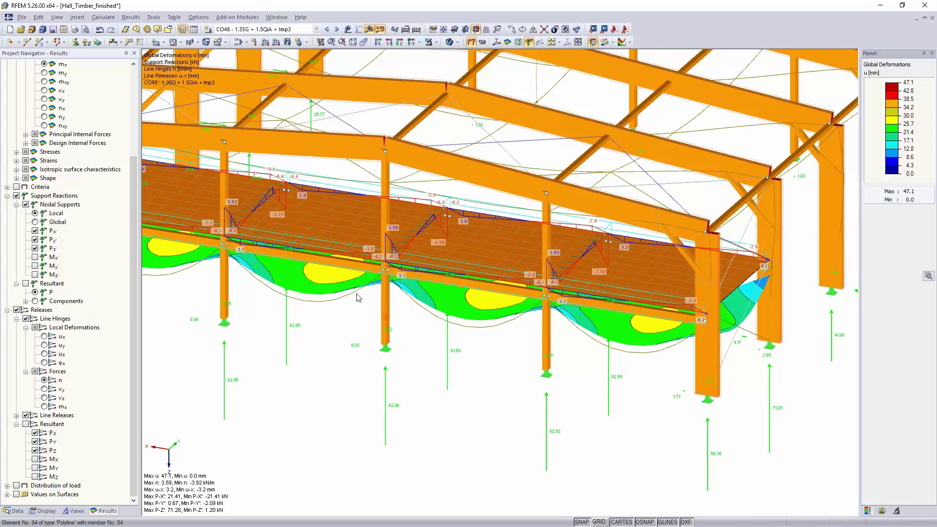
left_click(16, 415)
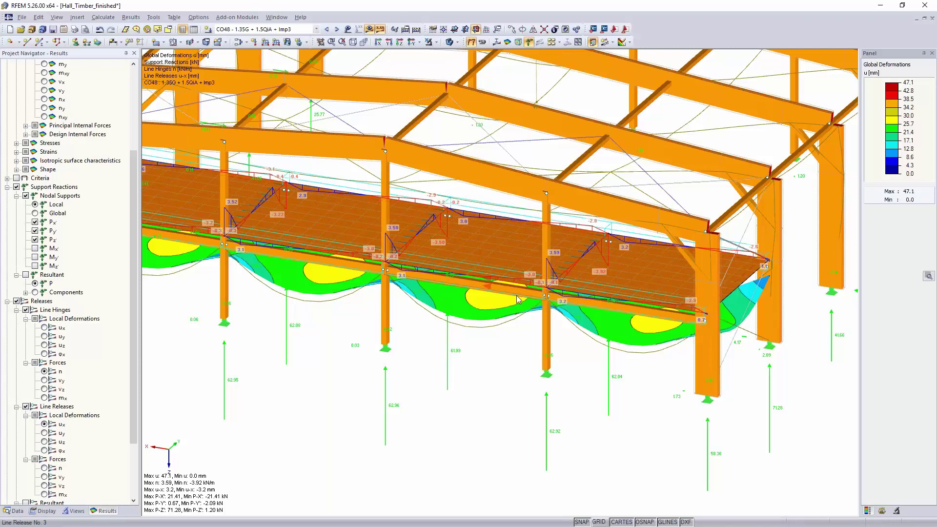
scroll(44, 441, "down", 1)
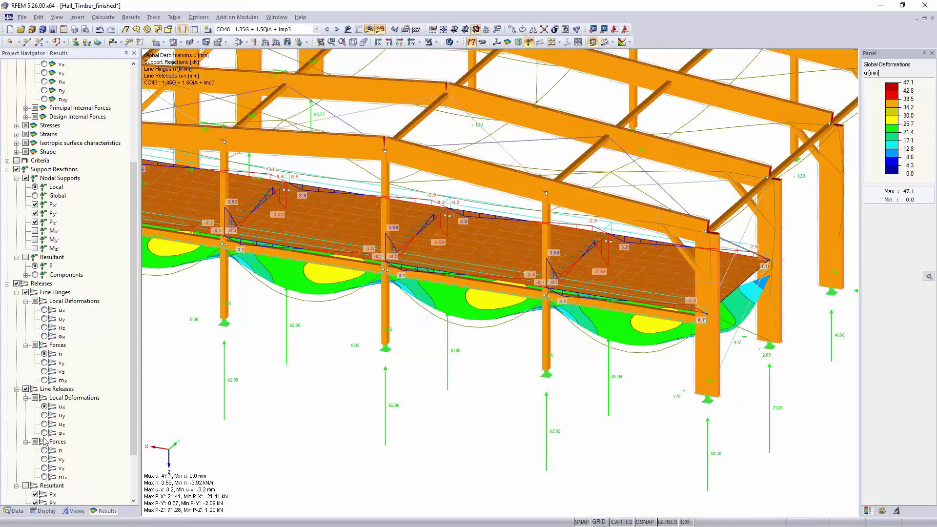
scroll(44, 442, "down", 3)
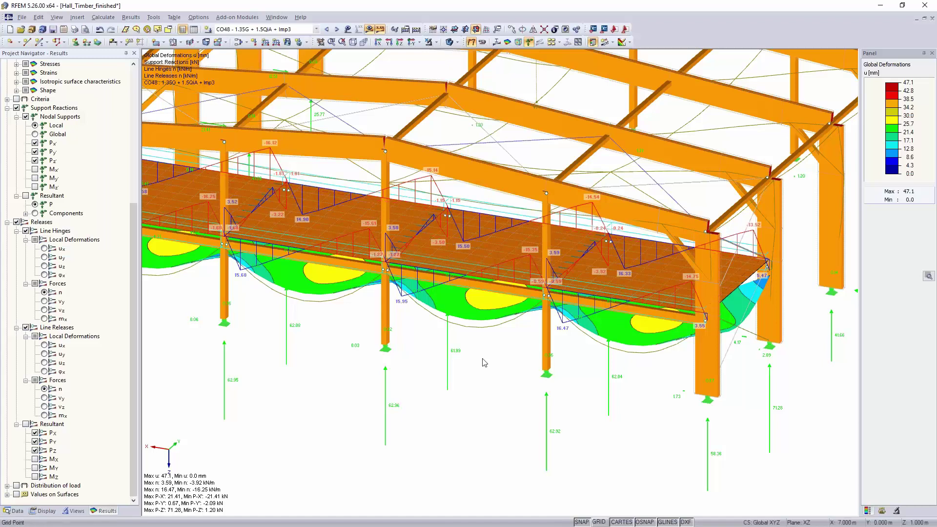
- In the result diagram of a slab-edge line release, average force n with a constant smooth range from 0 to 1 m, then close the diagram
right_click(460, 267)
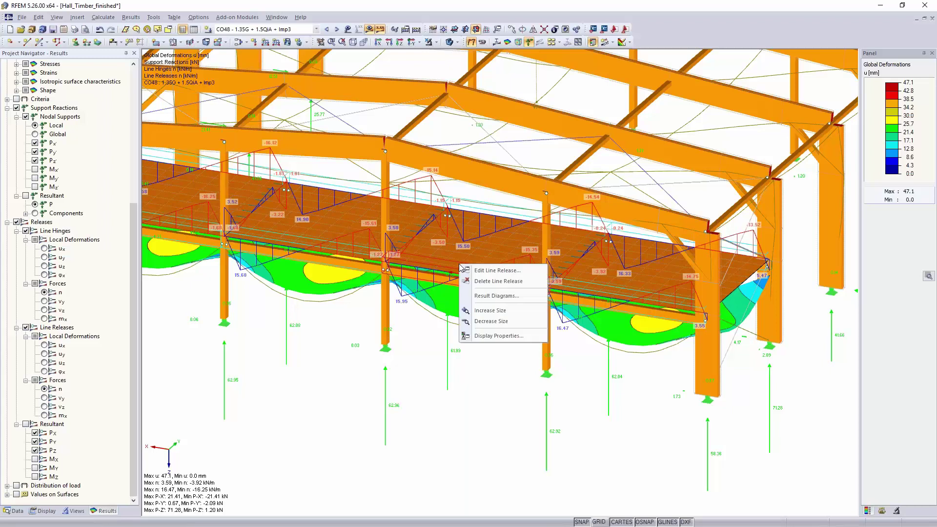
left_click(484, 295)
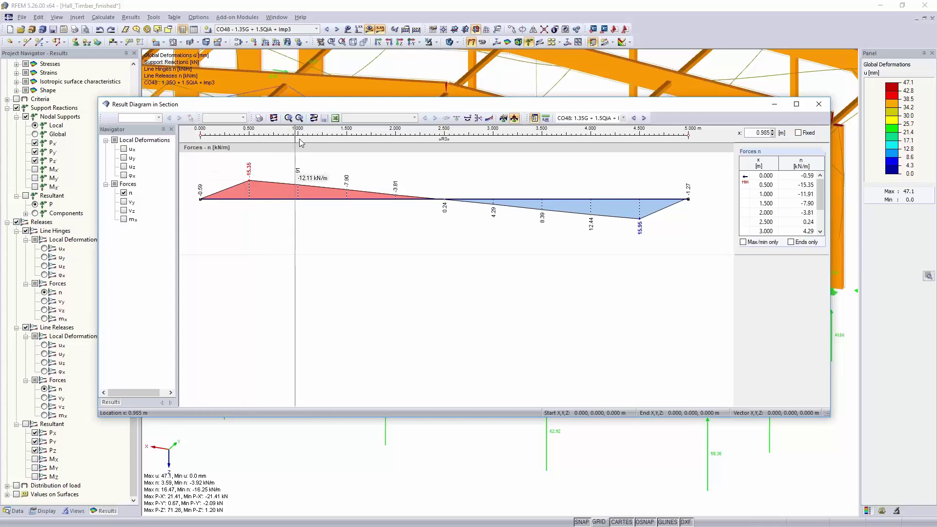
left_click(503, 118)
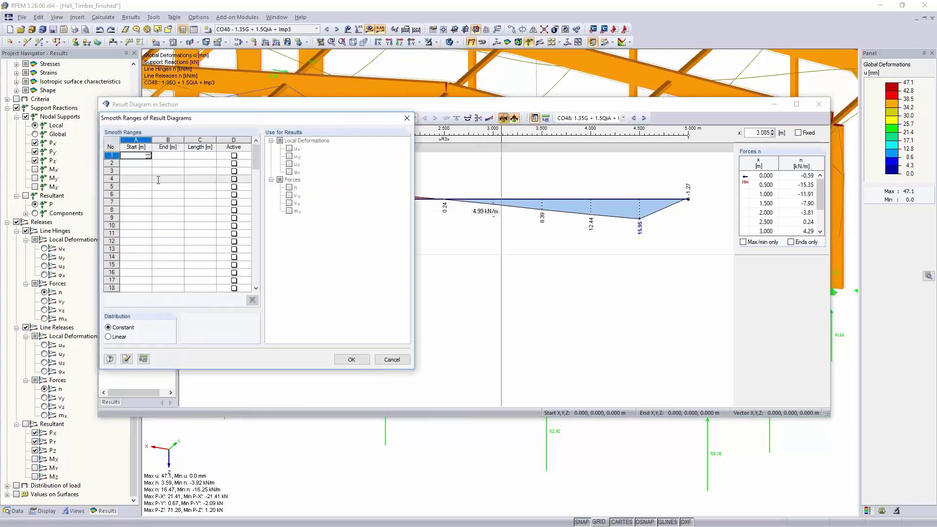
key("Tab")
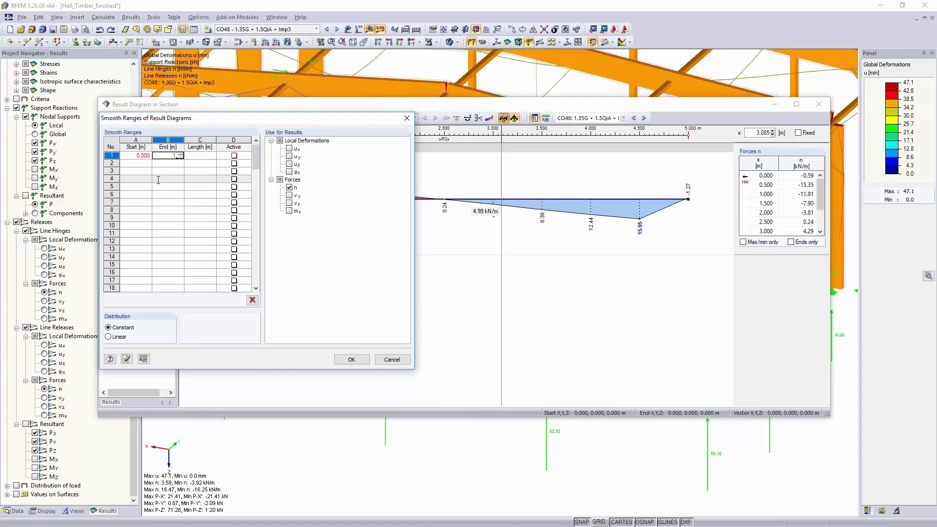
key("Tab")
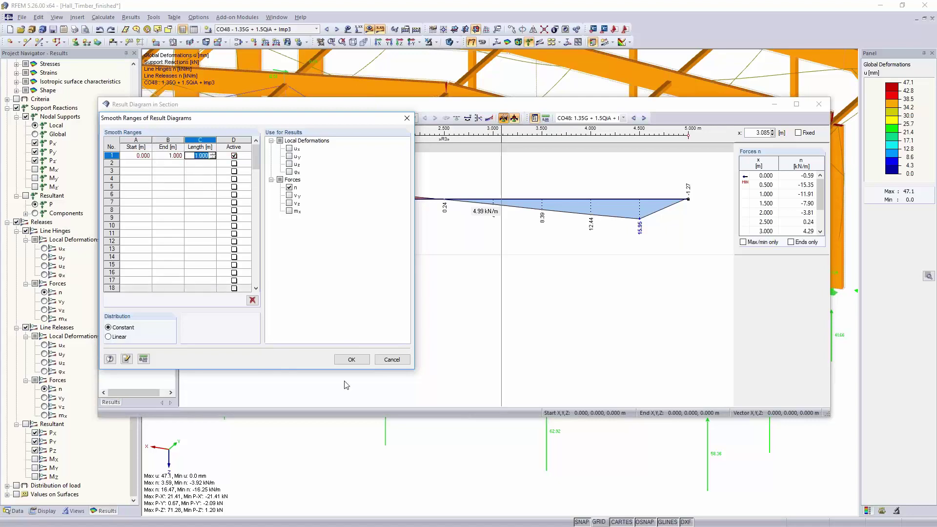
left_click(355, 361)
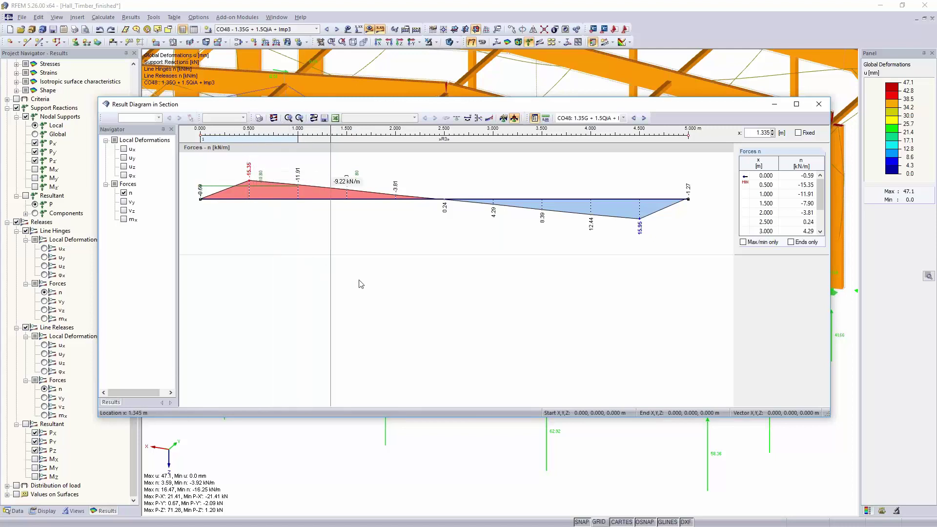
left_click(817, 105)
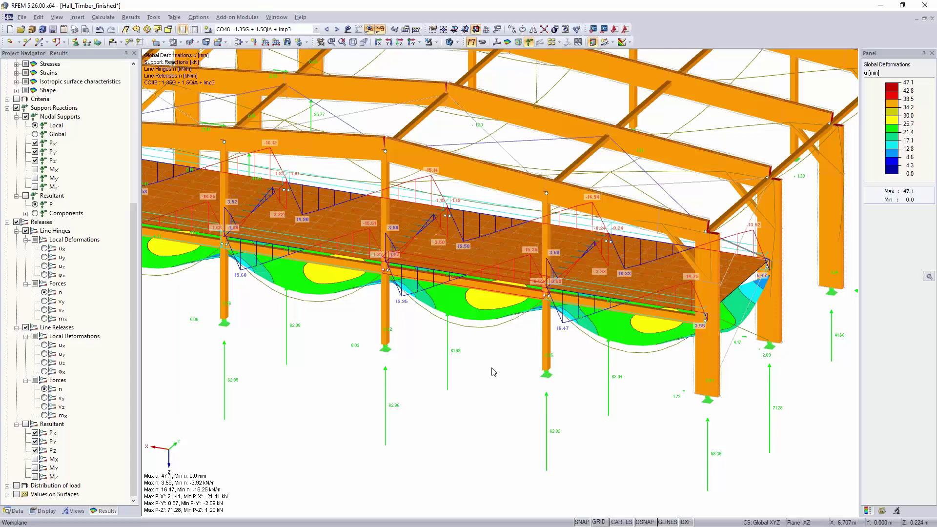
- Collapse the load combinations in the project data and open the RF-TIMBER Pro add-on module
scroll(492, 368, "down", 1)
scroll(492, 372, "down", 1)
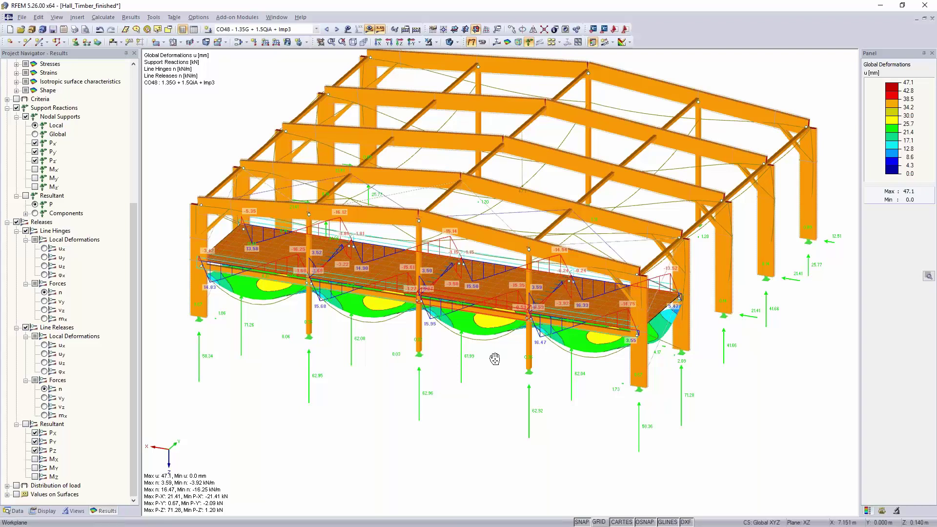
middle_click_drag(494, 359, 564, 293)
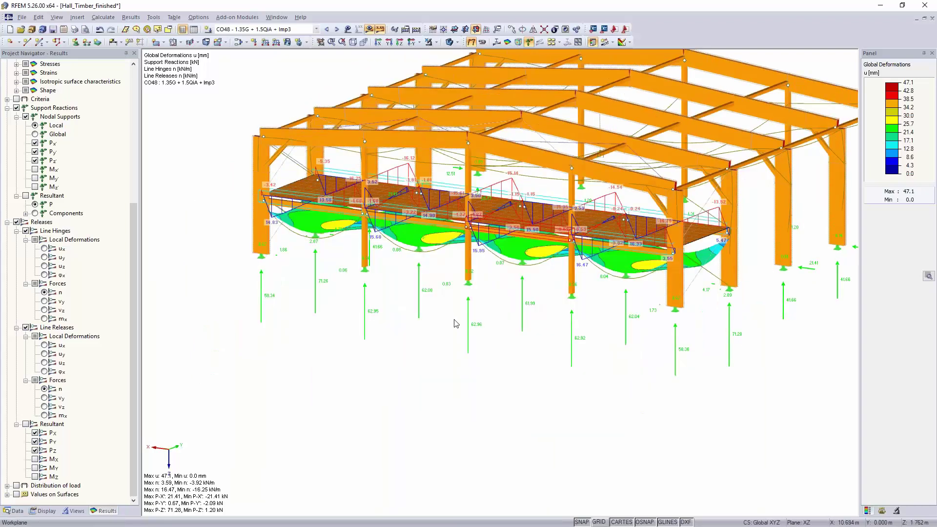
left_click(14, 510)
scroll(31, 141, "down", 3)
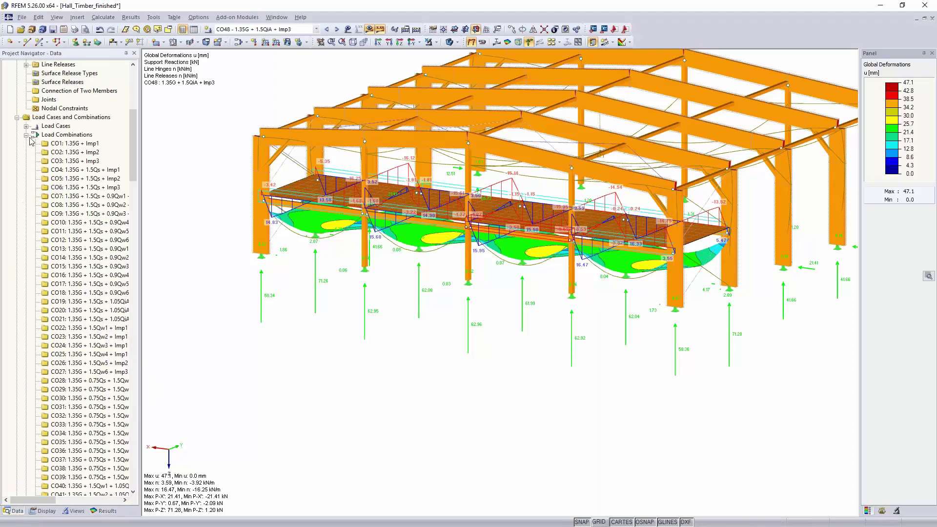
left_click(27, 135)
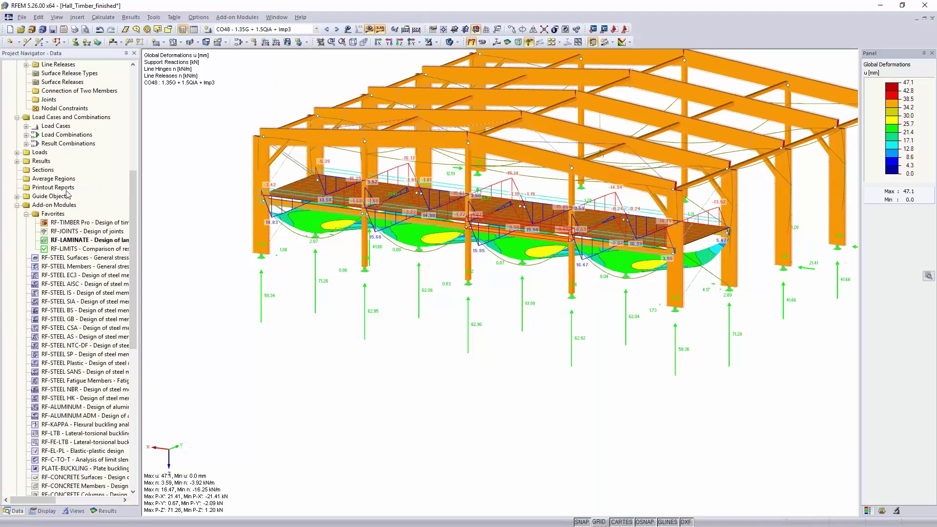
double_click(79, 222)
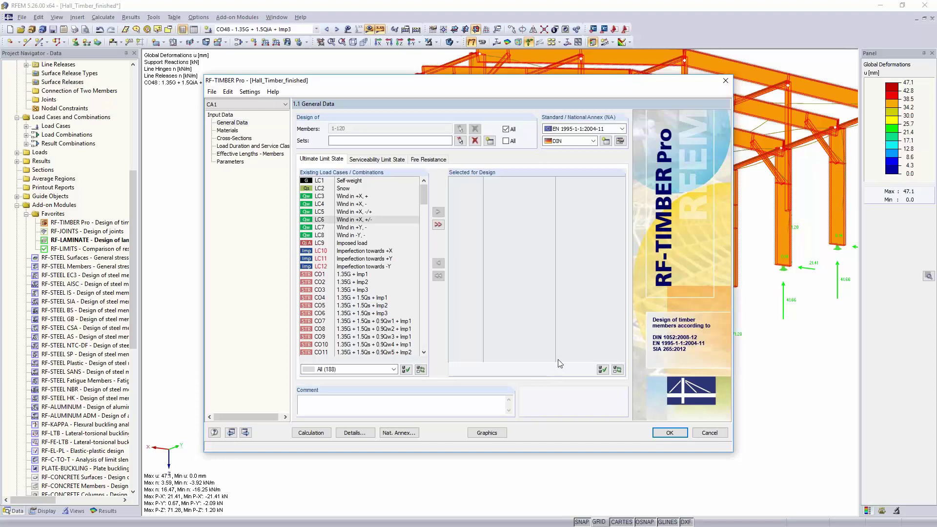
- Pick sets of members 6 and 9 graphically in the model for the timber design
left_click(459, 141)
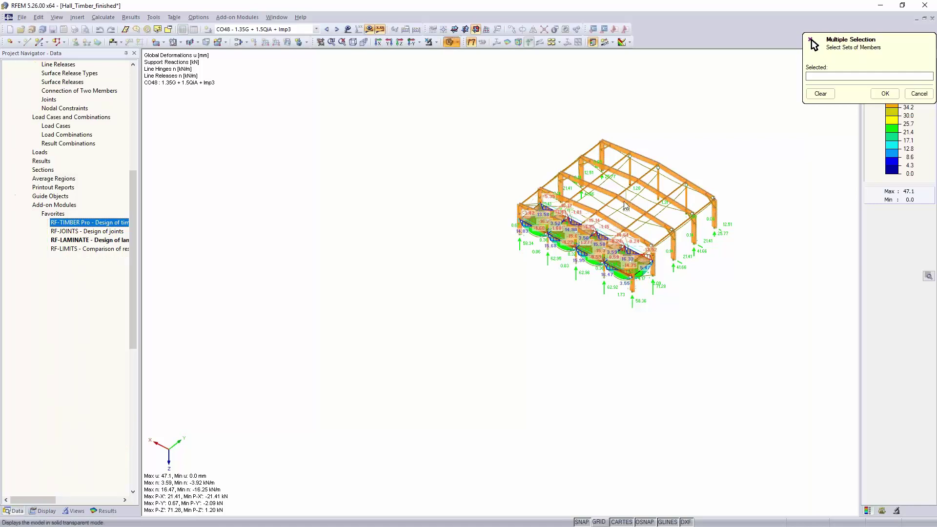
scroll(626, 209, "up", 1)
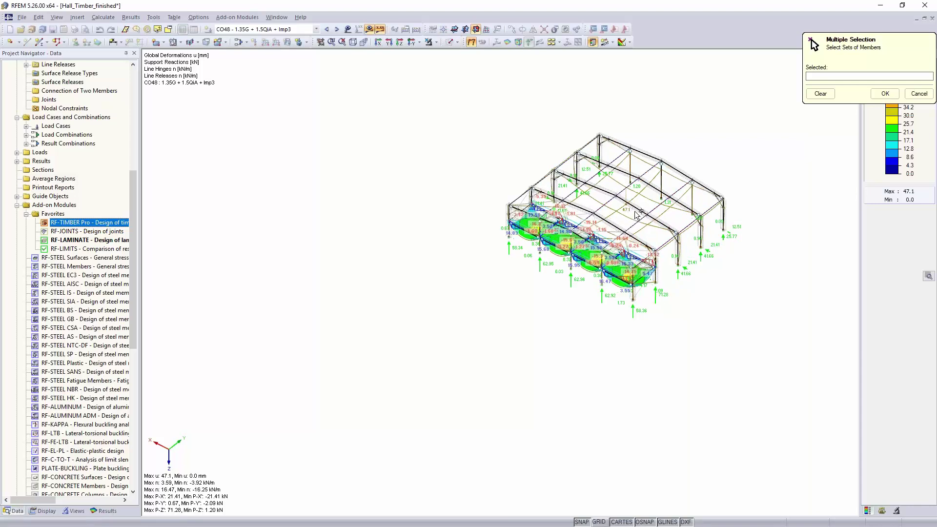
scroll(636, 215, "up", 5)
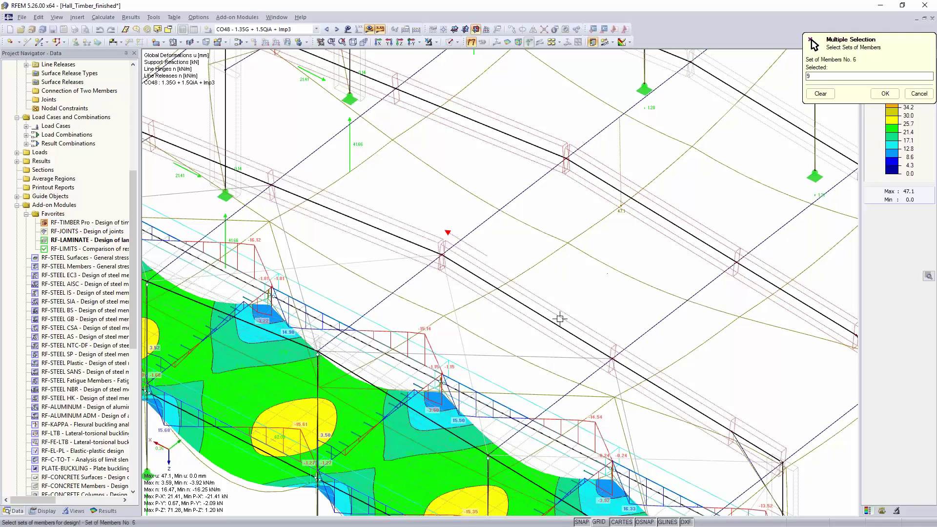
scroll(569, 266, "down", 5)
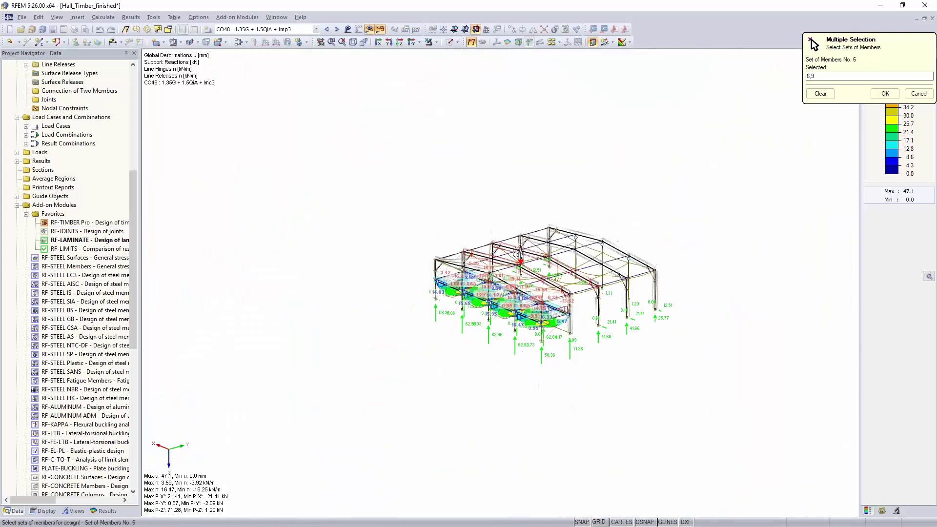
scroll(579, 283, "up", 3)
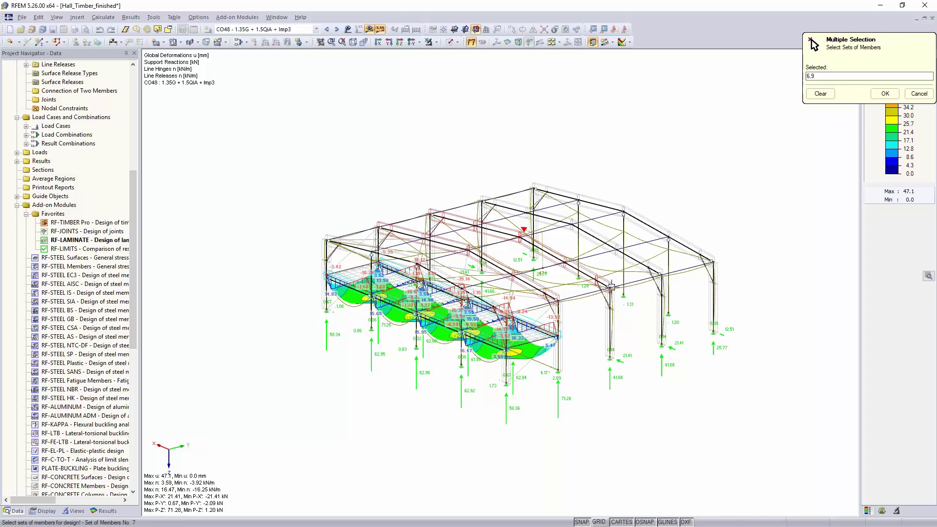
left_click(885, 94)
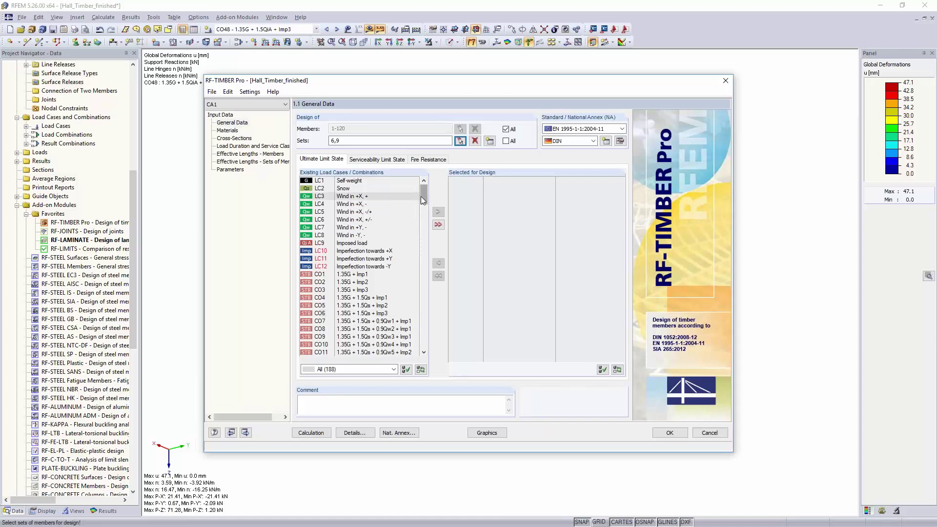
- Add load combinations CO38 and CO44 to the ultimate limit state design
scroll(419, 229, "down", 16)
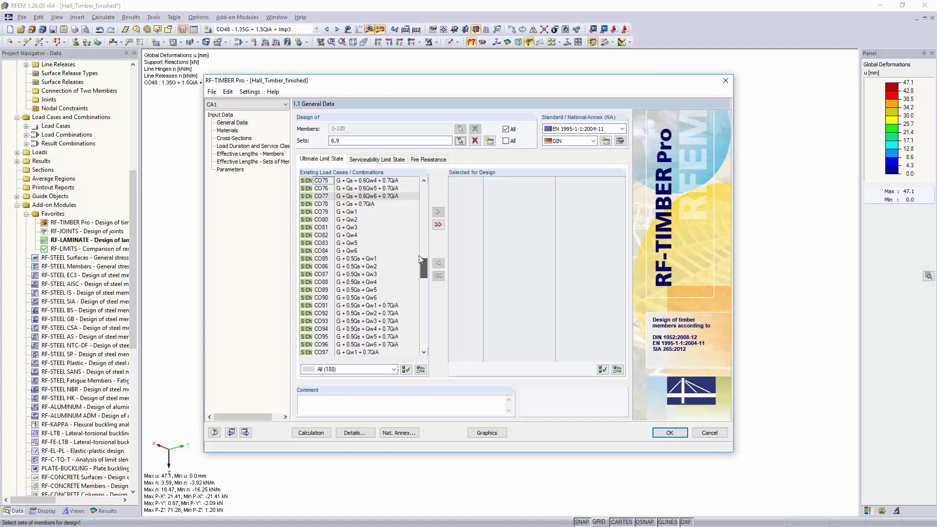
scroll(420, 244, "up", 2)
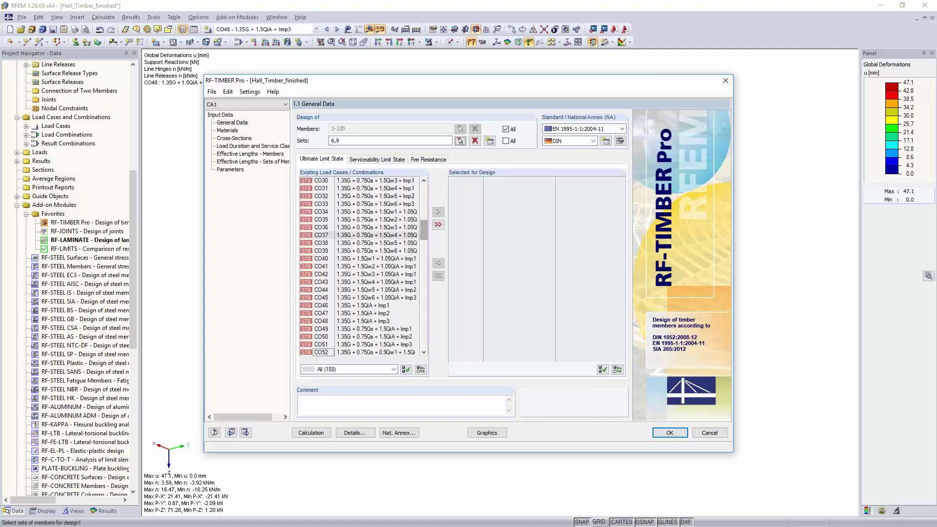
double_click(378, 243)
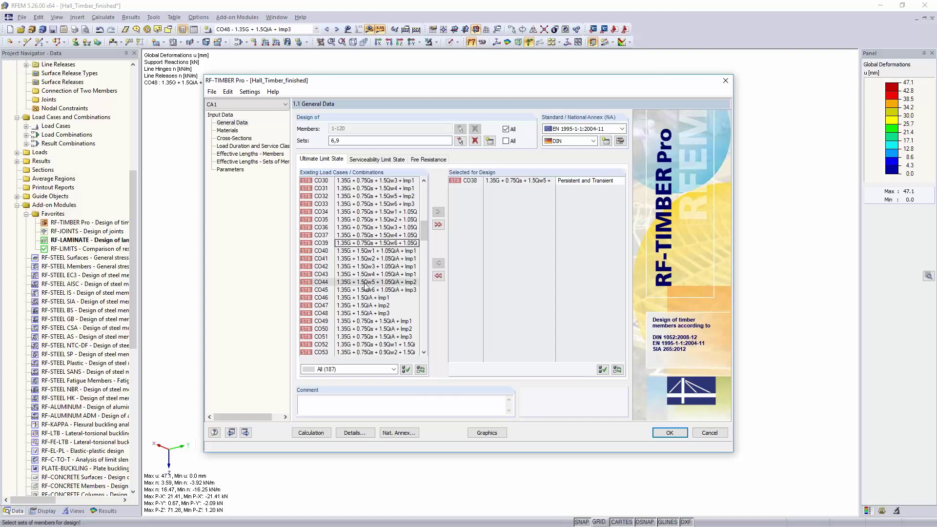
double_click(369, 282)
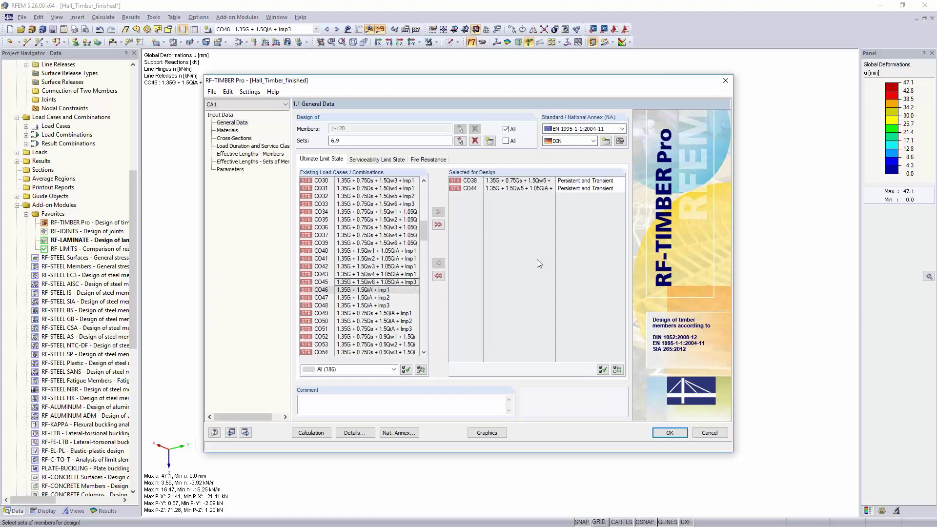
- Add load combination CO72 to the serviceability limit state design
left_click(380, 159)
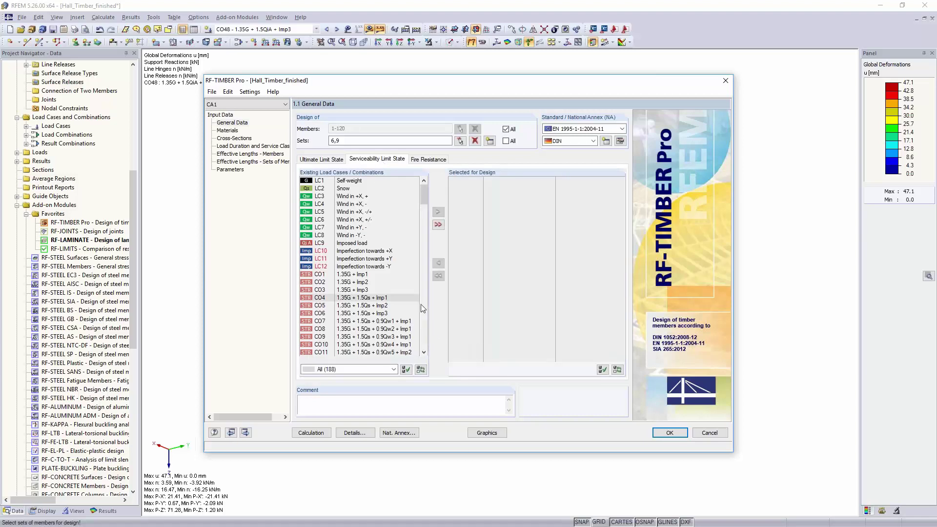
scroll(406, 298, "down", 5)
scroll(407, 301, "down", 14)
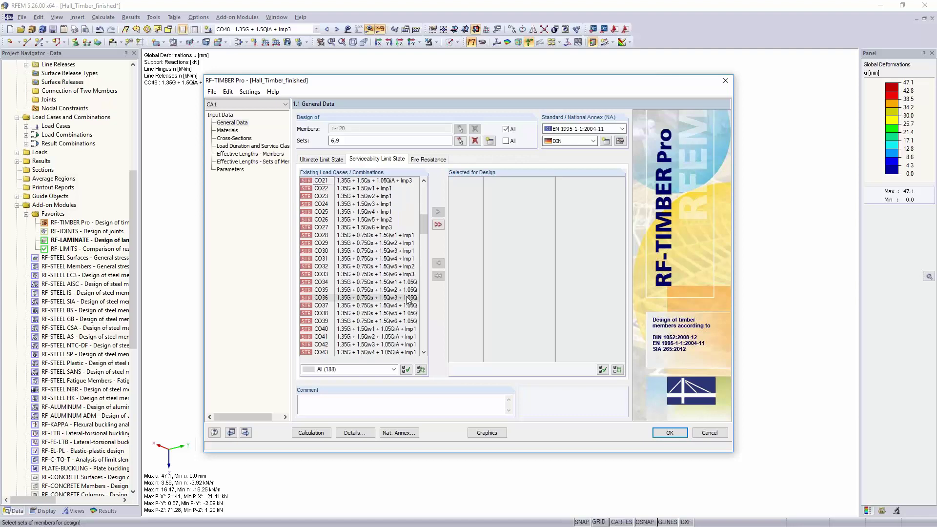
scroll(407, 300, "down", 4)
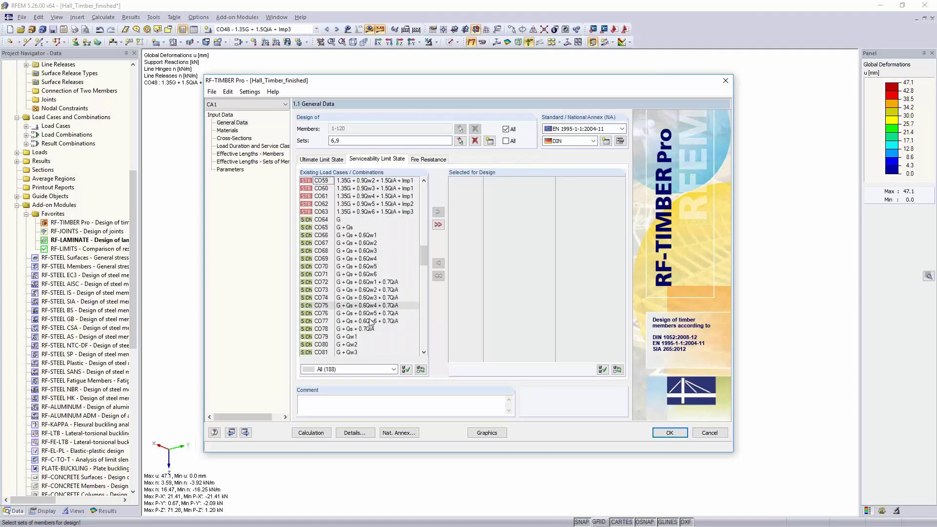
left_click(343, 282)
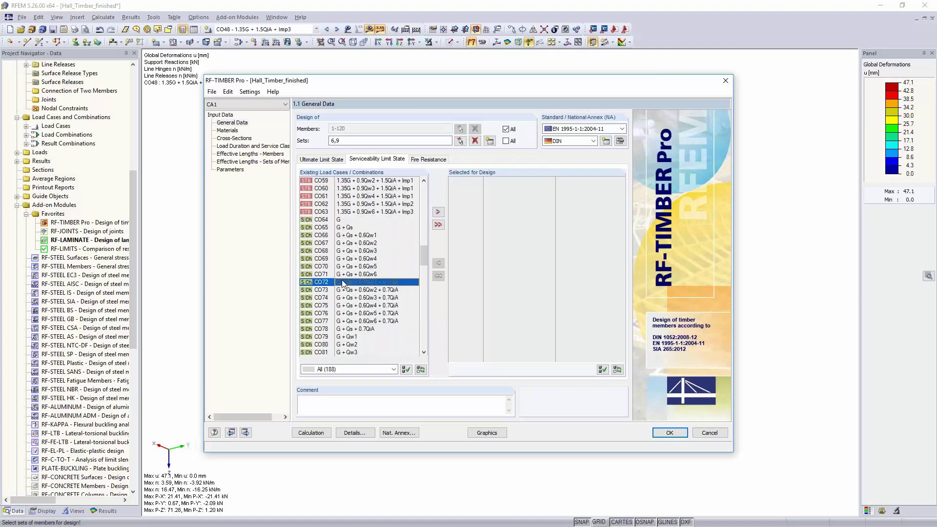
double_click(344, 283)
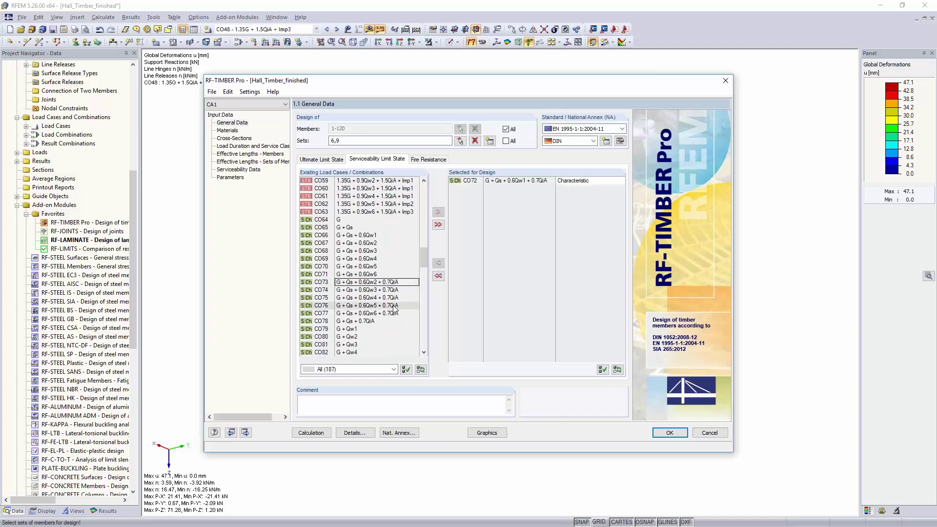
- Add the quasi-permanent load combinations CO117 and CO118 to the serviceability limit state design
scroll(393, 306, "down", 3)
scroll(393, 306, "down", 10)
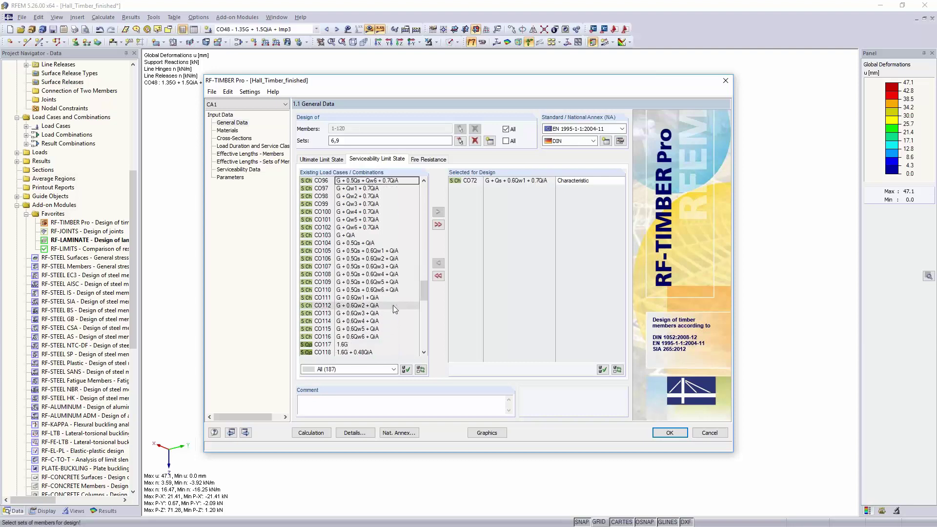
left_click(338, 298)
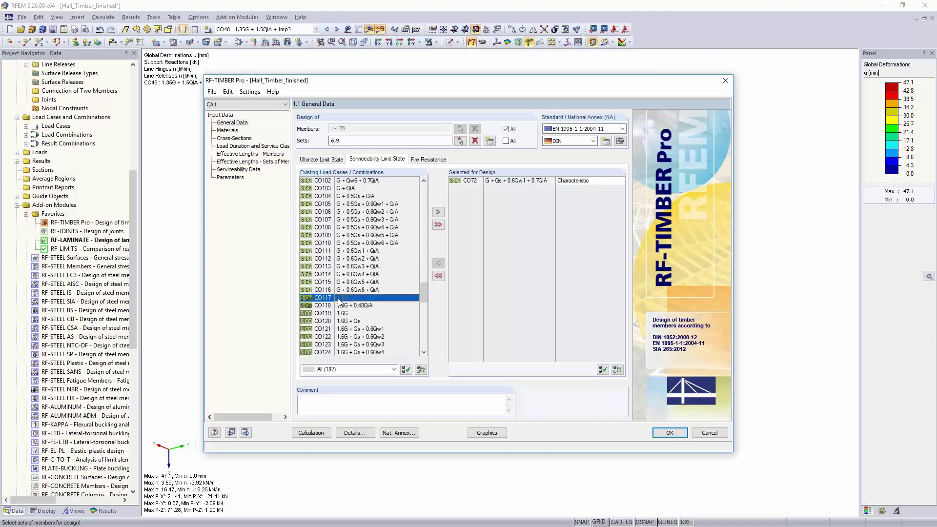
left_click(345, 305, "ctrl")
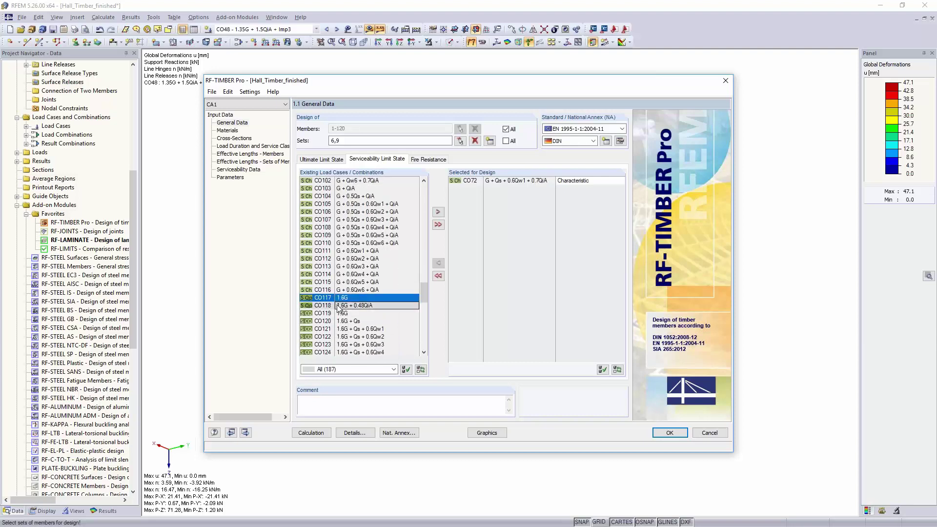
left_click(437, 212)
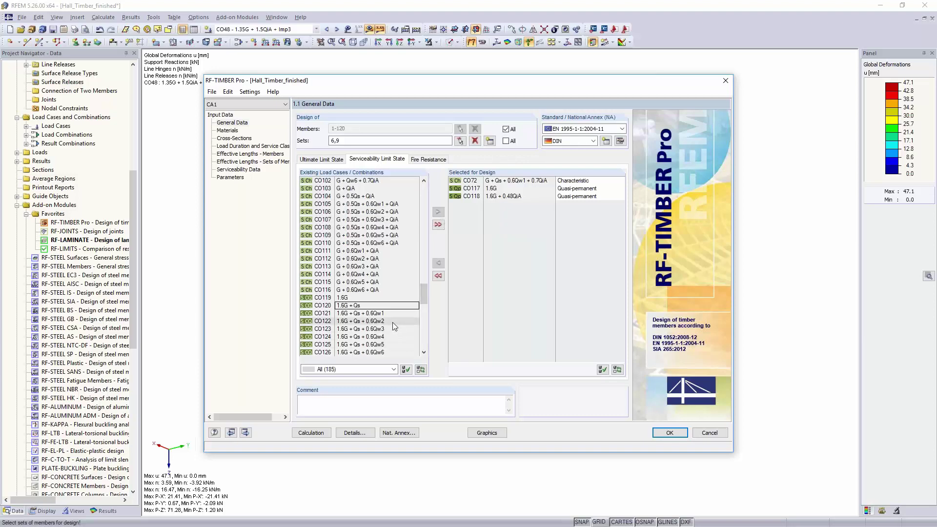
- Add load combination CO164 to the serviceability limit state design
scroll(392, 322, "down", 7)
scroll(391, 321, "down", 3)
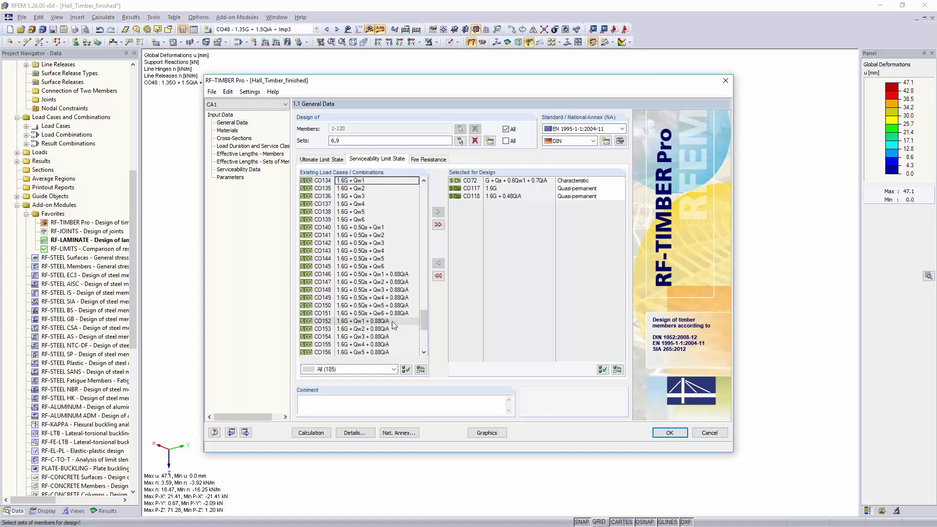
scroll(391, 321, "down", 4)
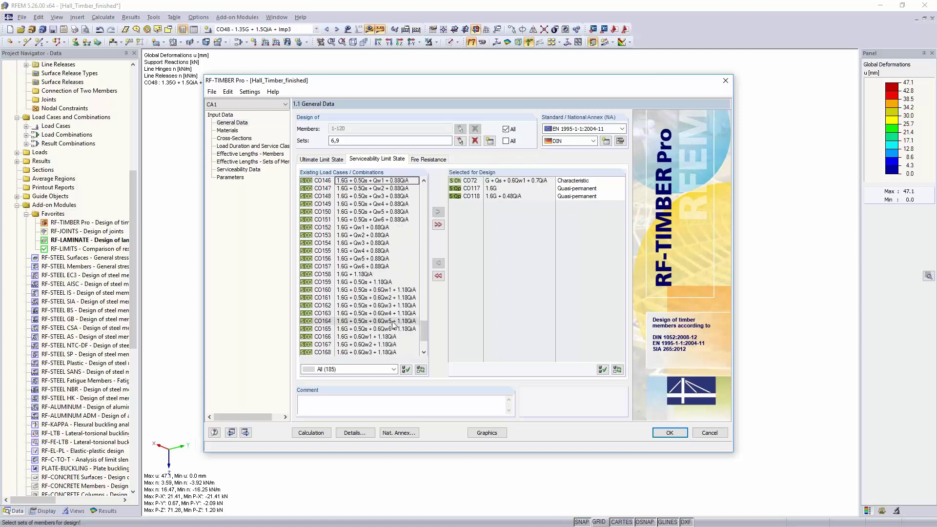
scroll(392, 324, "down", 3)
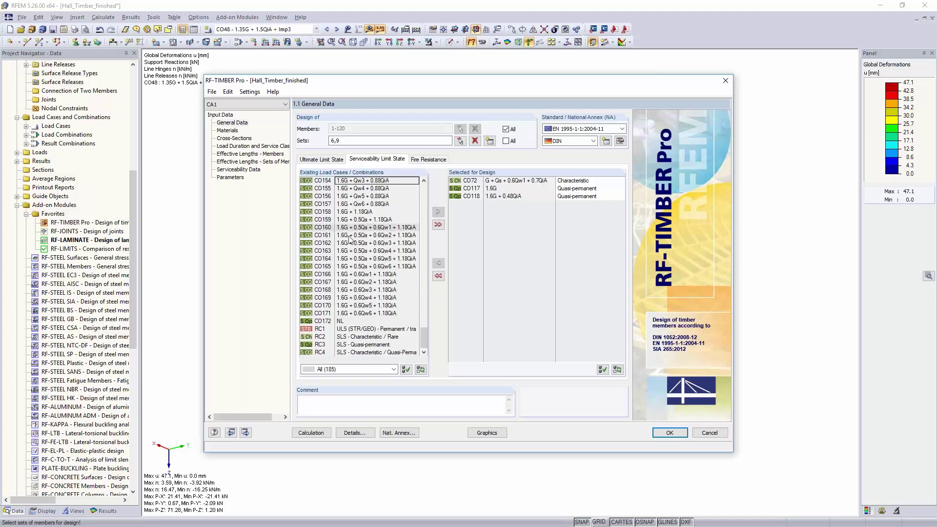
left_click(371, 258)
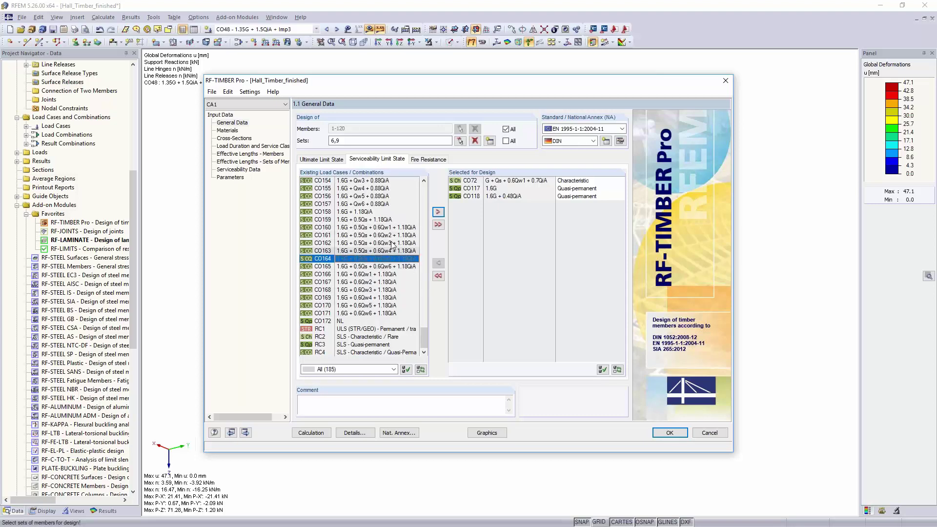
left_click(438, 212)
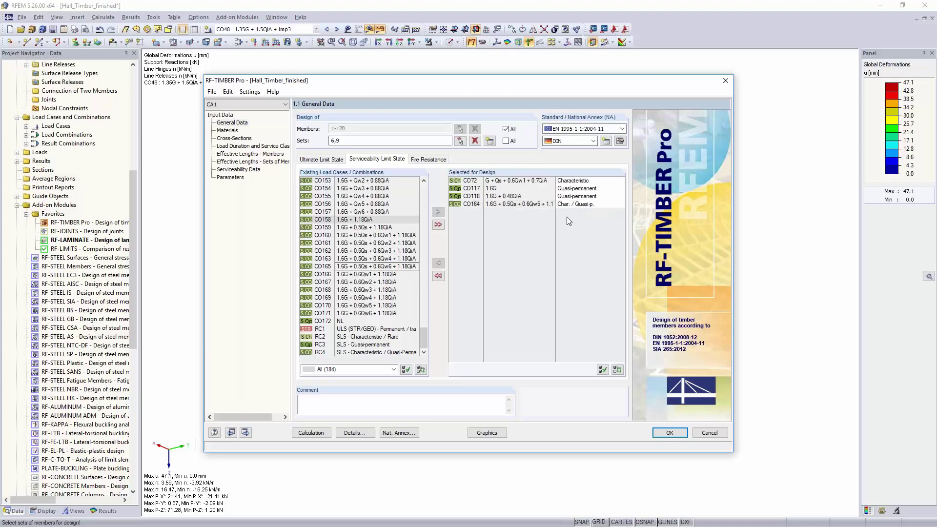
- Examine the design situations available for CO164, and move the module window aside to look at the hall model
left_click(575, 205)
left_click(575, 206)
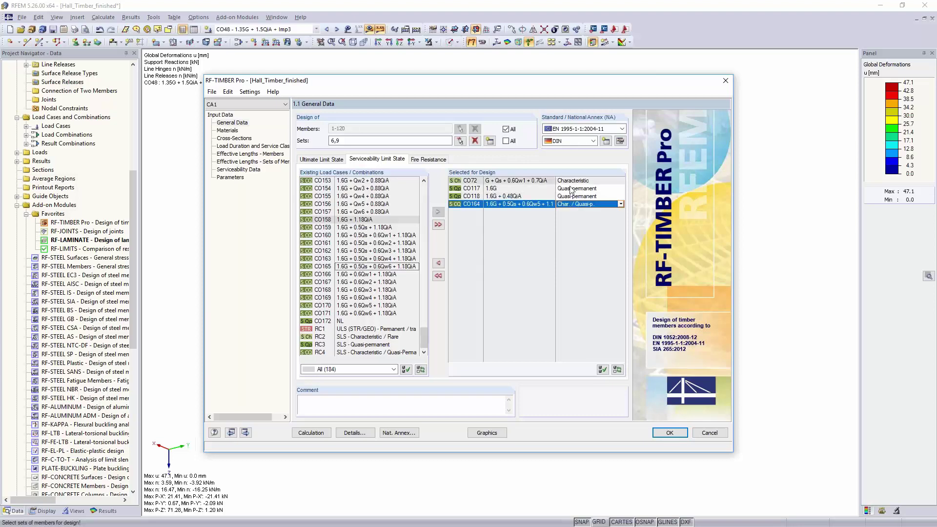
left_click(620, 204)
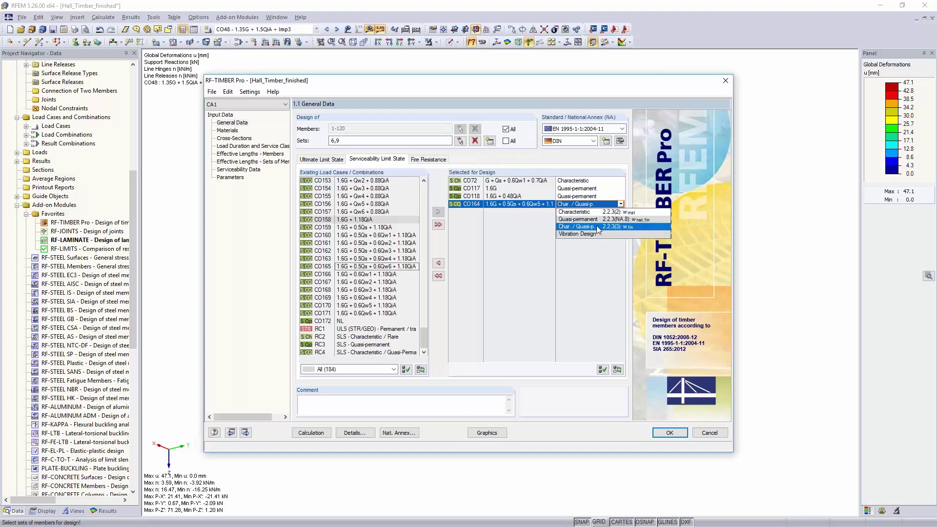
left_click(614, 89)
left_click_drag(593, 89, 152, 187)
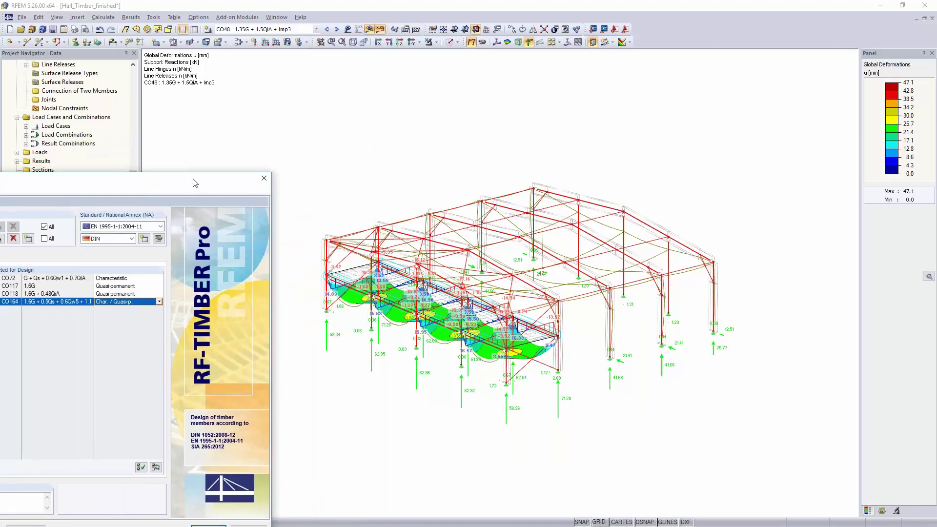
left_click_drag(195, 181, 746, 42)
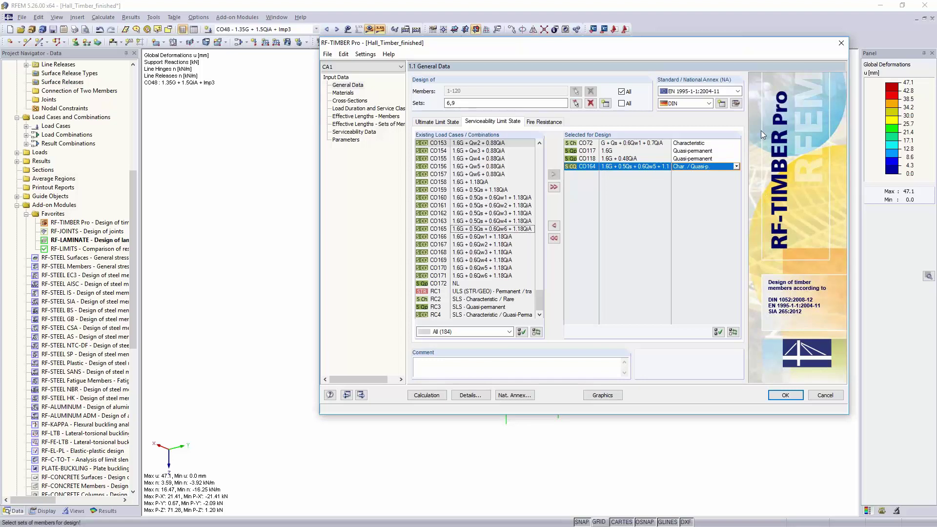
- Review the DIN national annex's material factors and other settings without changing them, and check the load duration classes
left_click(735, 104)
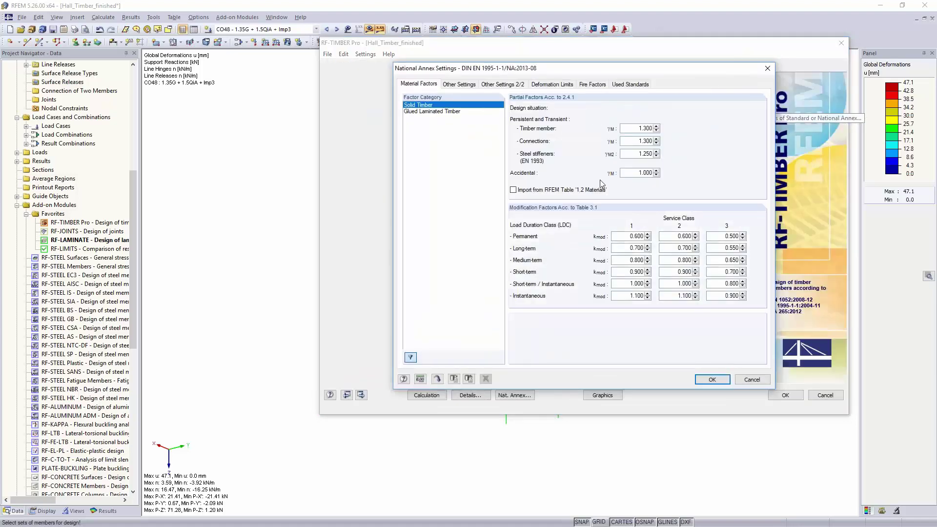
left_click_drag(584, 68, 531, 46)
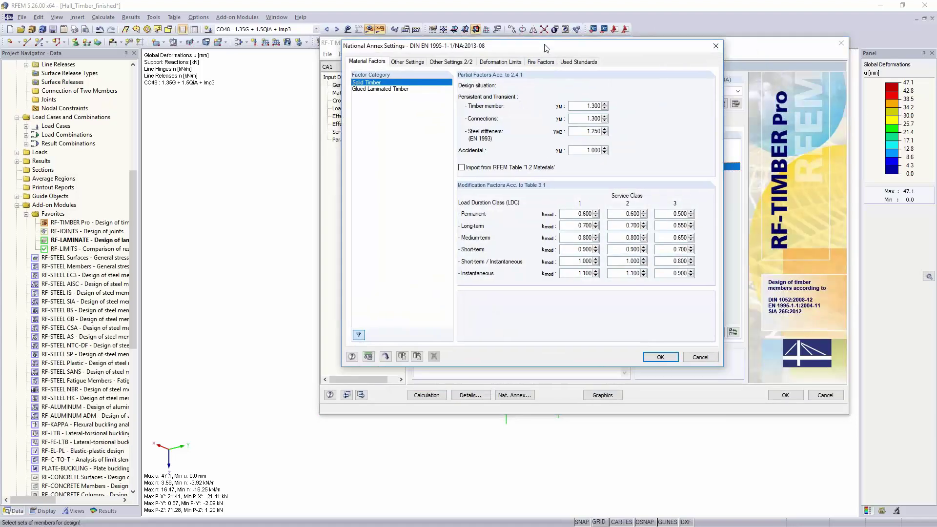
left_click(400, 62)
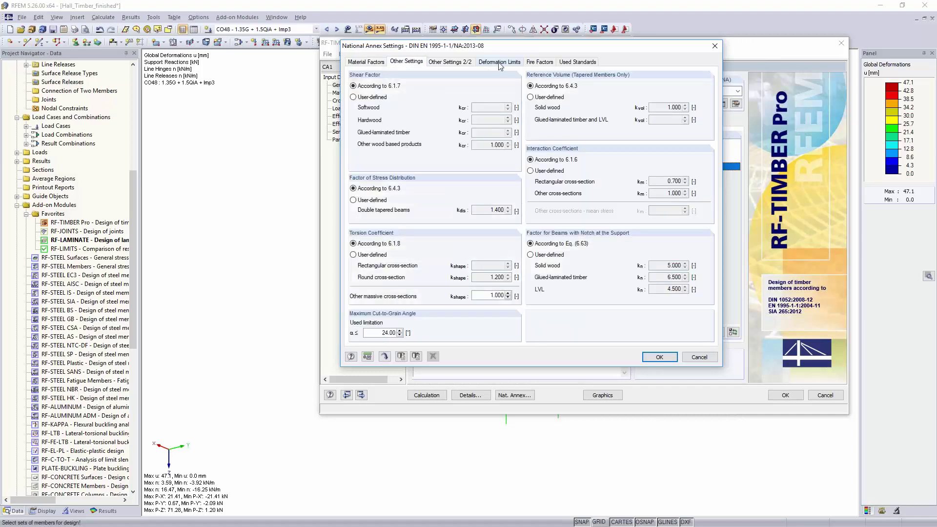
double_click(488, 210)
double_click(497, 145)
left_click(446, 63)
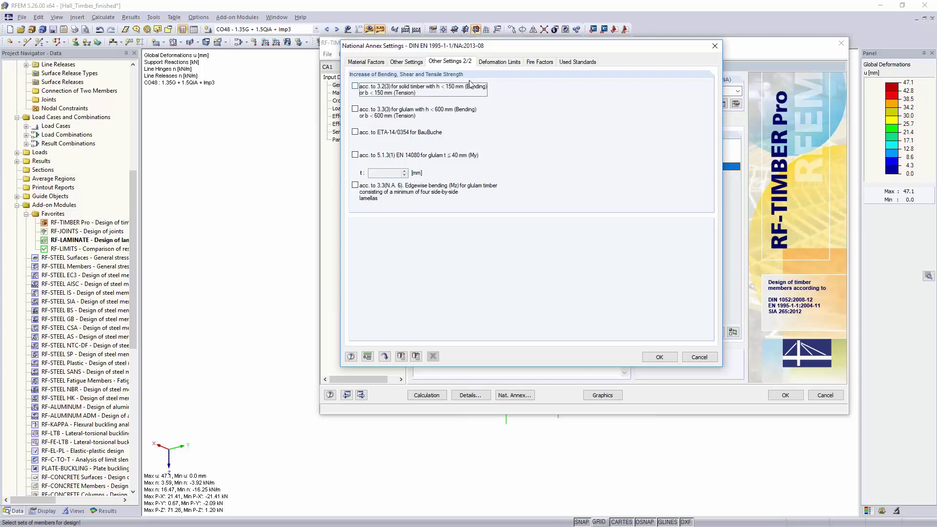
left_click(699, 357)
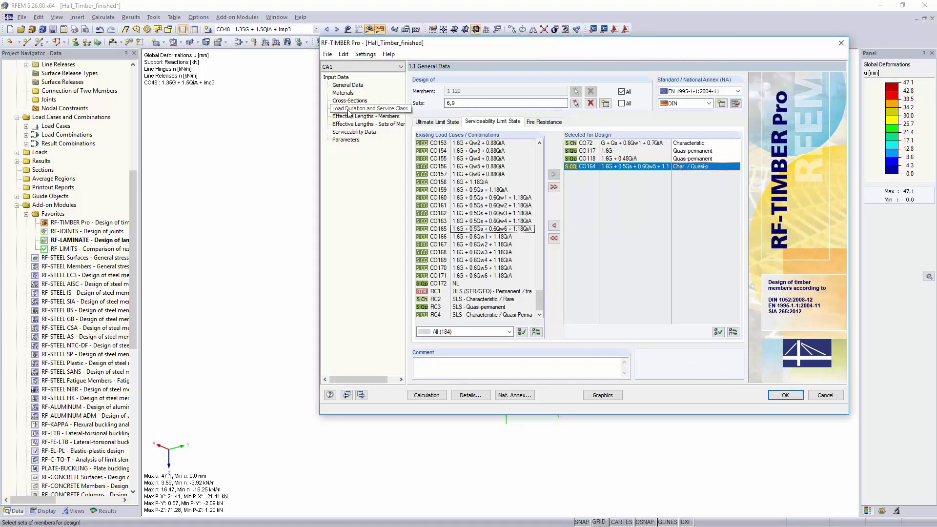
left_click(349, 109)
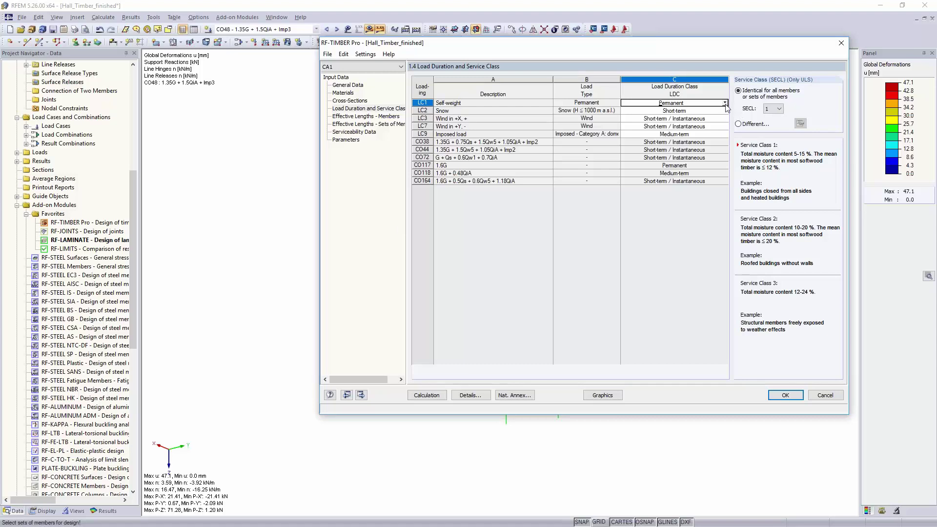
left_click(683, 103)
- Turn off the stability check in the design details, review the serviceability and fire resistance settings, and accept
left_click(470, 395)
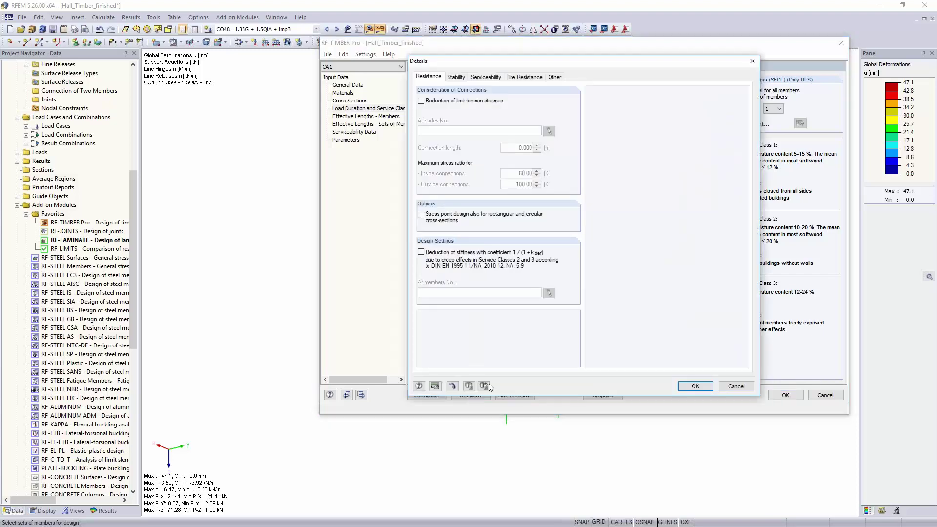
left_click(456, 78)
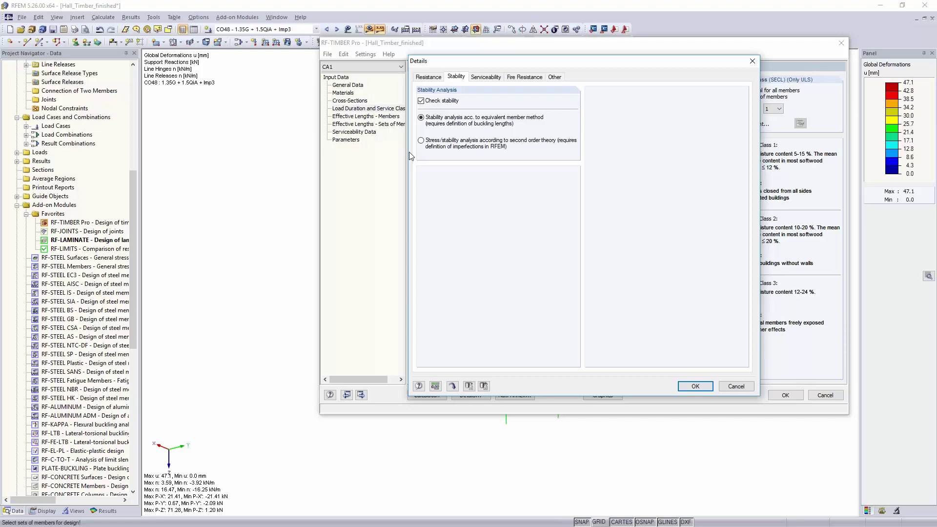
left_click(421, 100)
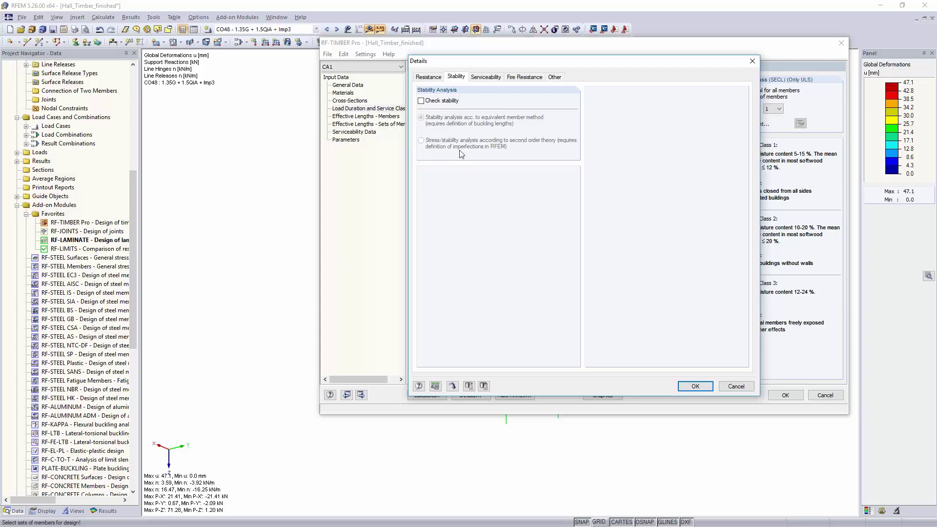
left_click(486, 78)
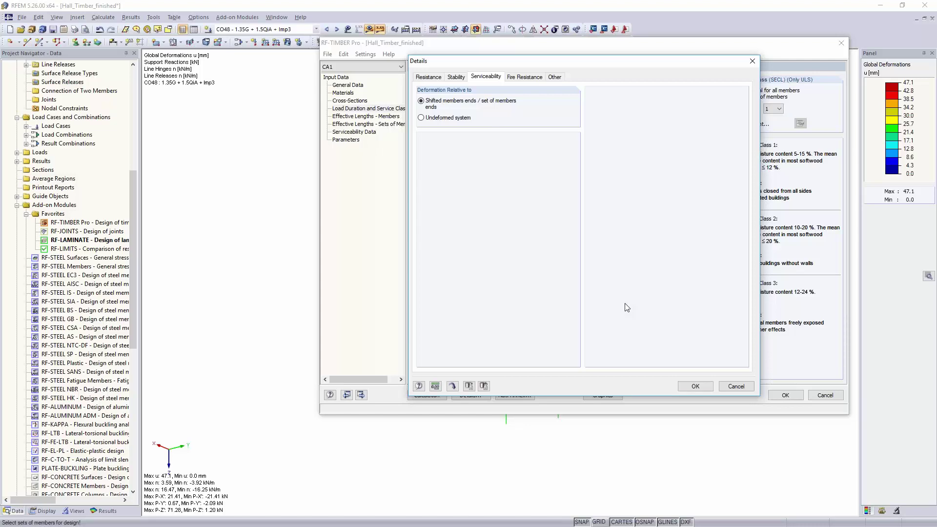
left_click(522, 78)
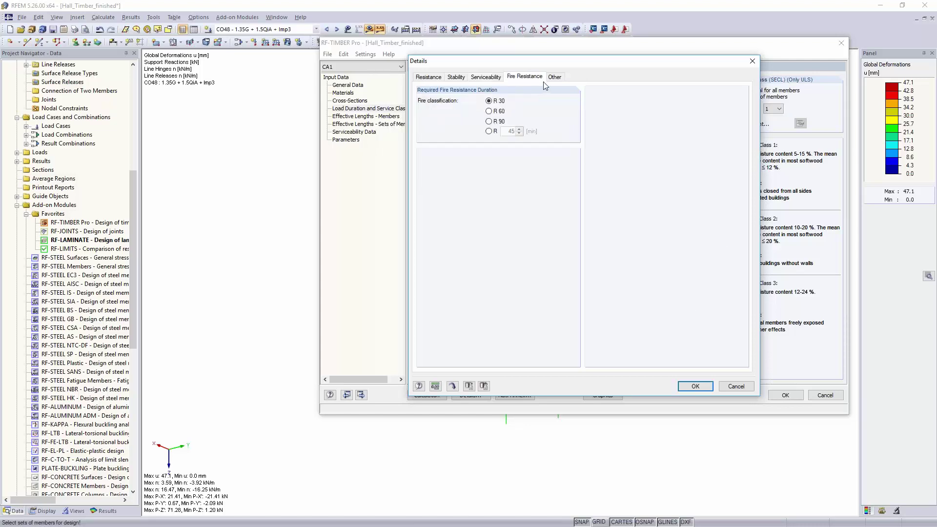
left_click(700, 389)
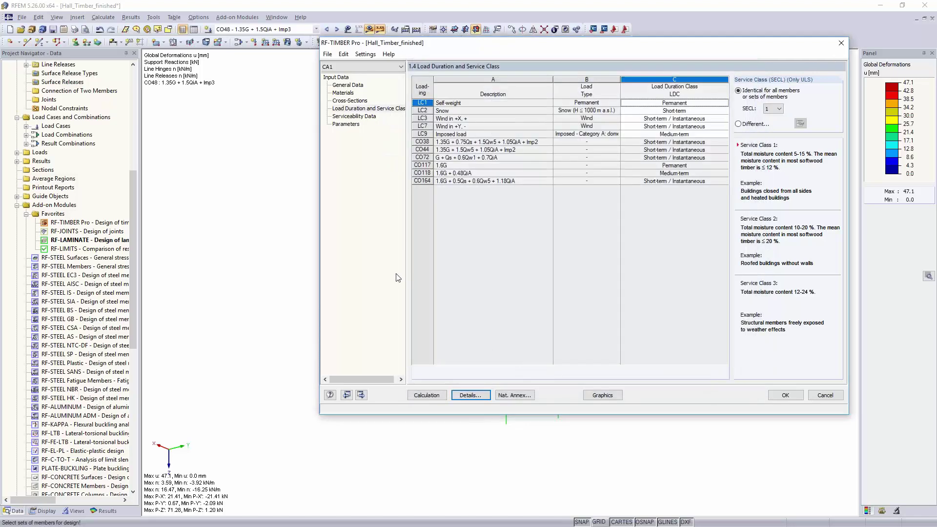
- Define a serviceability data entry that refers to set of members 6
left_click(355, 117)
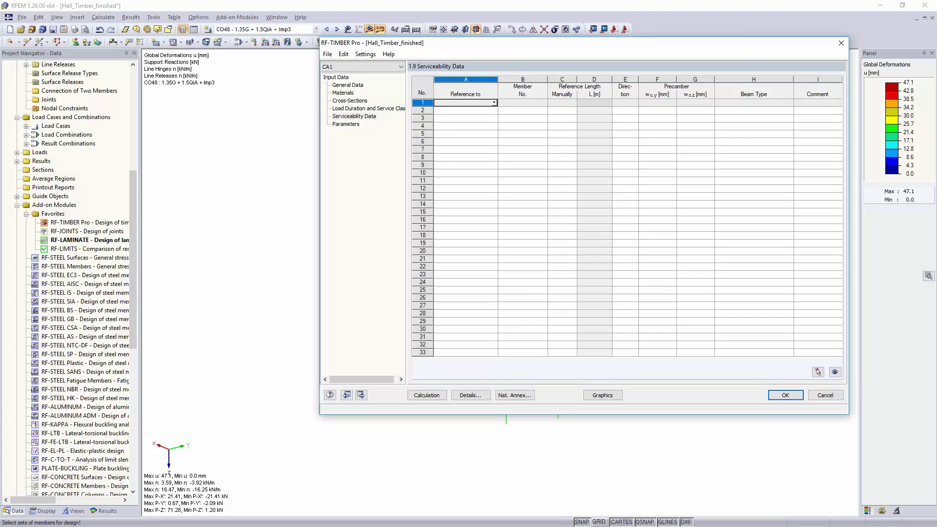
left_click(494, 103)
left_click(486, 126)
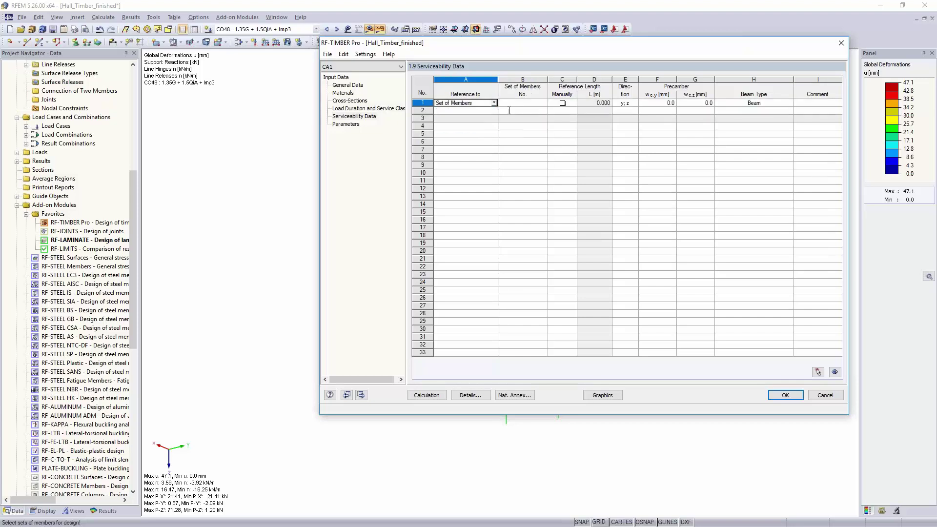
left_click(511, 104)
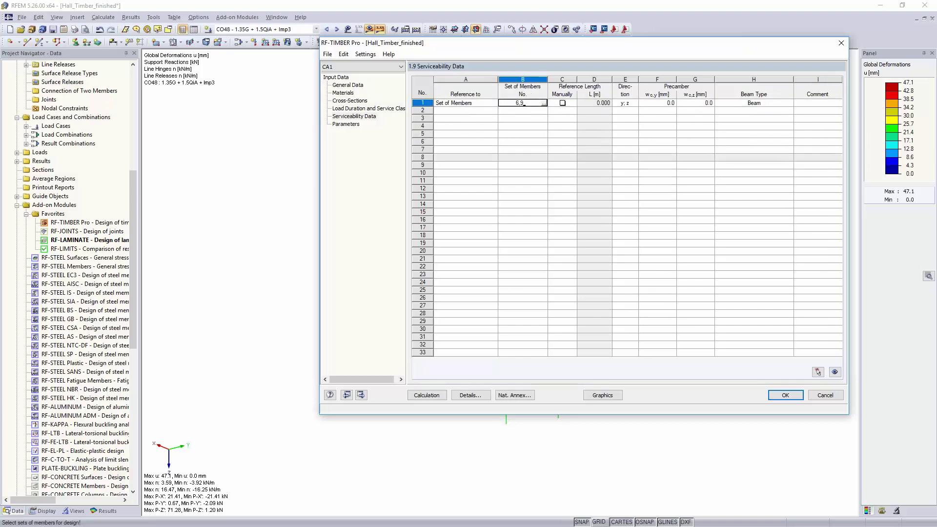
type("6")
key("Return")
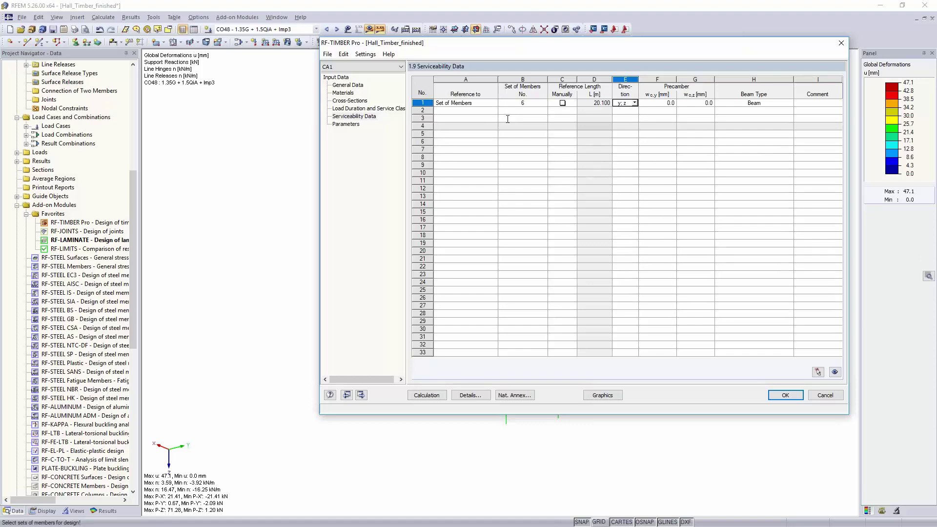
- Add a second serviceability data entry that refers to set of members 9
left_click(486, 111)
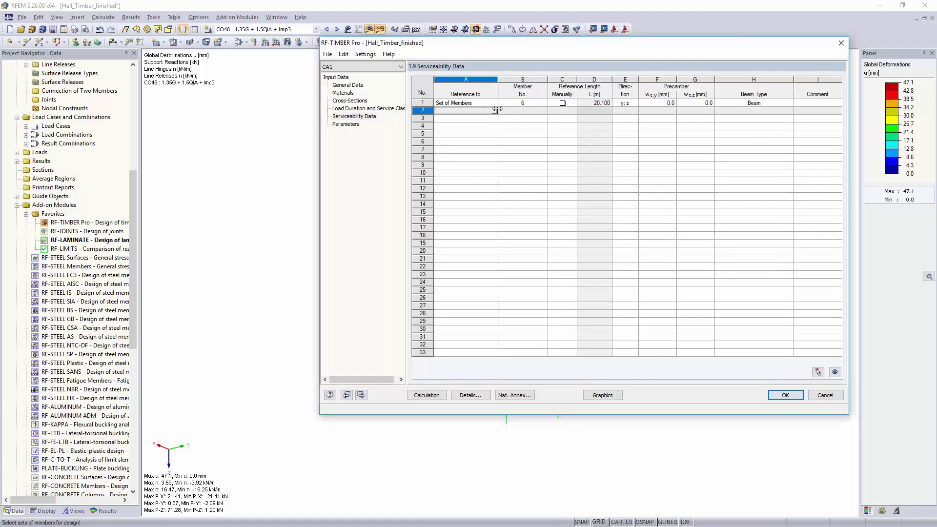
left_click(494, 111)
left_click(485, 134)
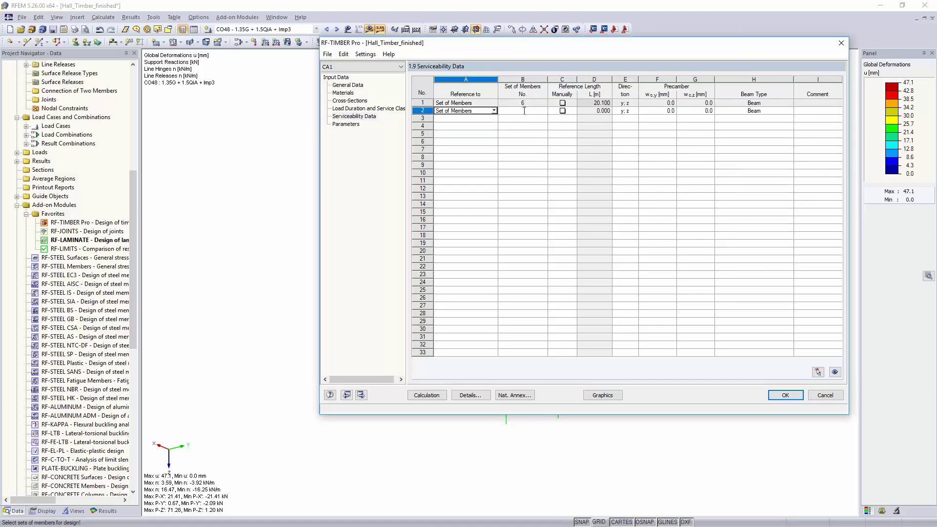
left_click(522, 111)
type("9")
key("Tab")
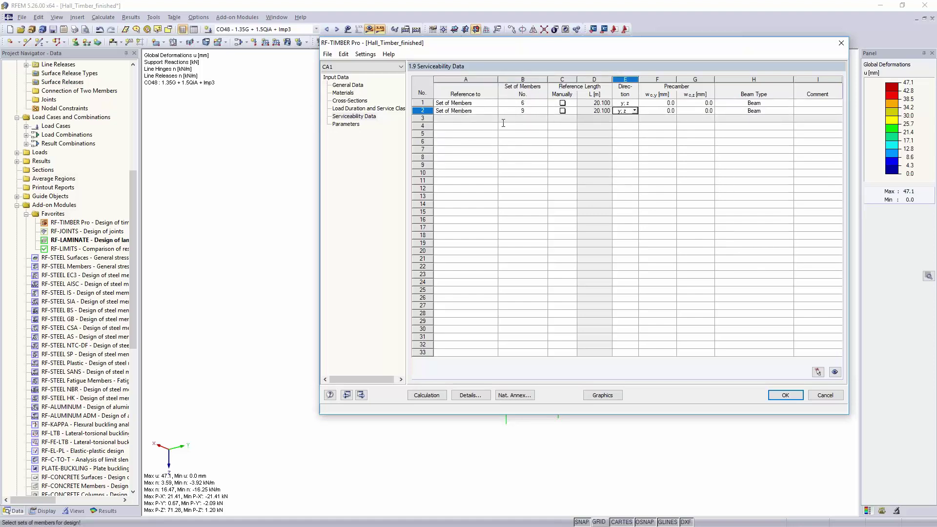
- Add serviceability data entries of the Member type for members 98, 100, 102 and 104, picking them graphically in the hall model
left_click(481, 118)
left_click(493, 118)
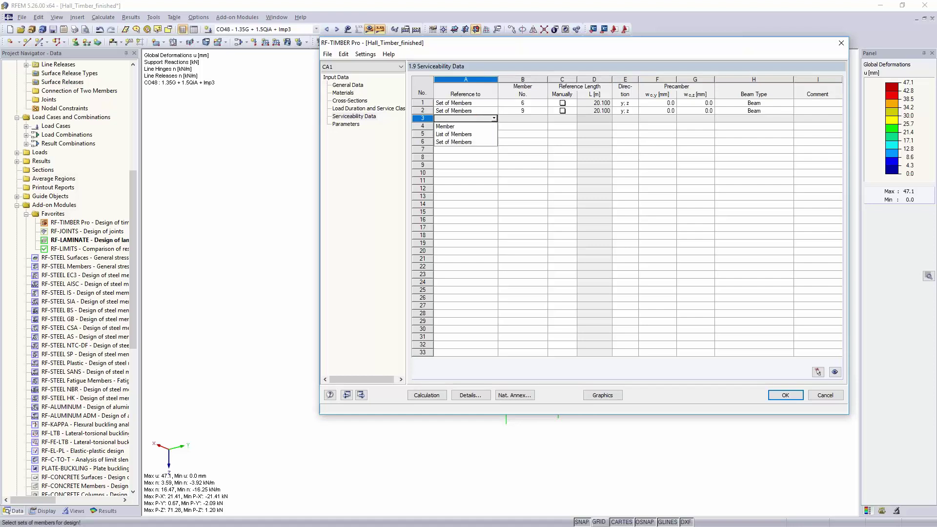
left_click(489, 127)
left_click(530, 118)
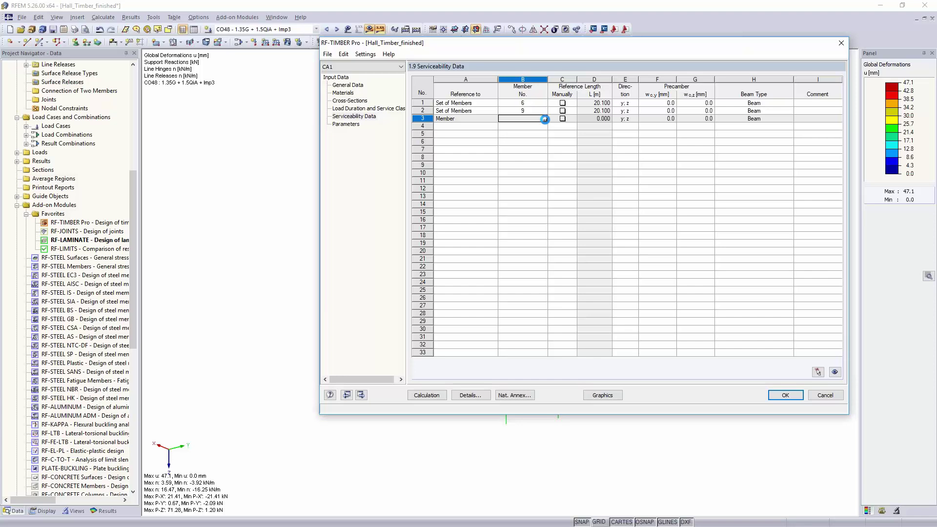
left_click(545, 119)
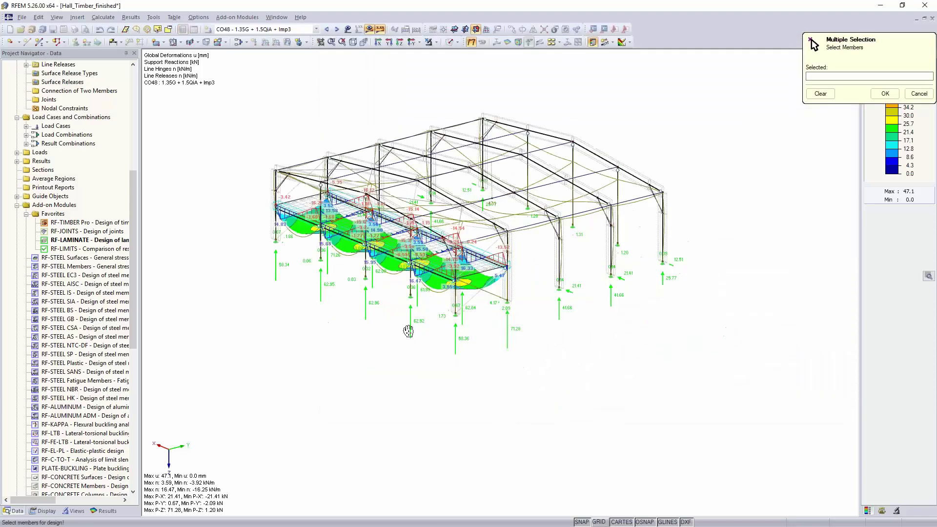
middle_click_drag(409, 332, 584, 331, "ctrl")
scroll(564, 256, "up", 3)
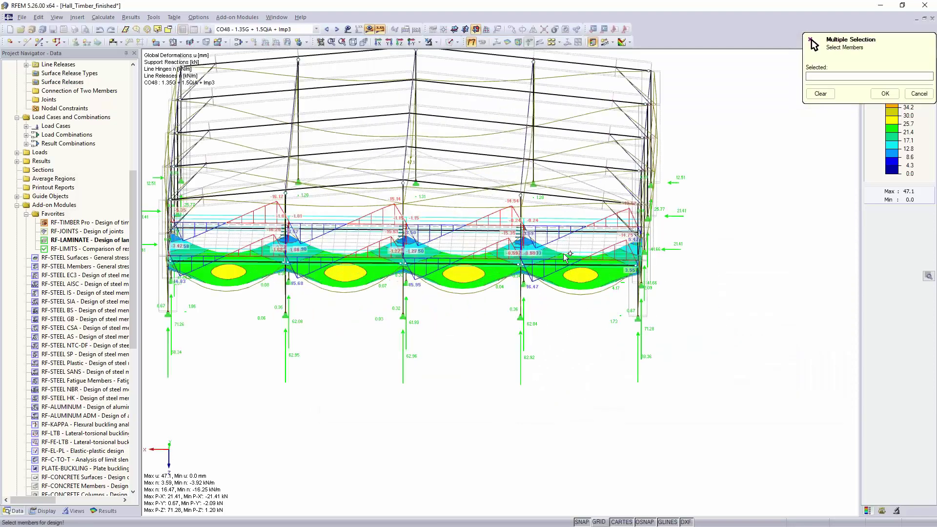
scroll(564, 256, "up", 1)
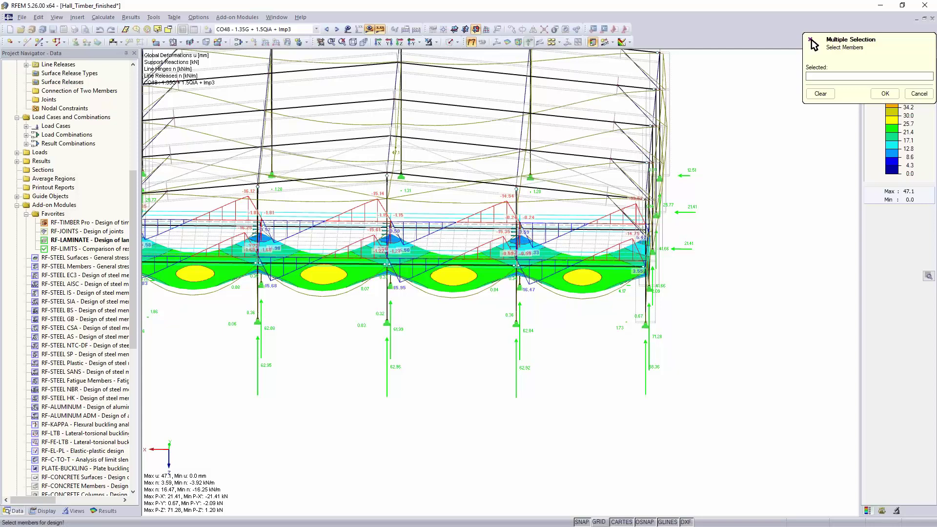
left_click(577, 229)
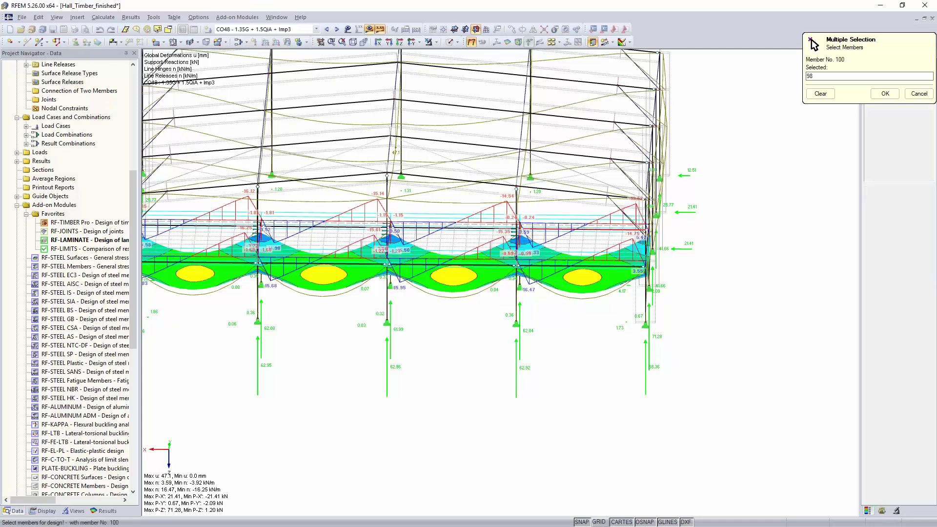
left_click(317, 228)
left_click(317, 228)
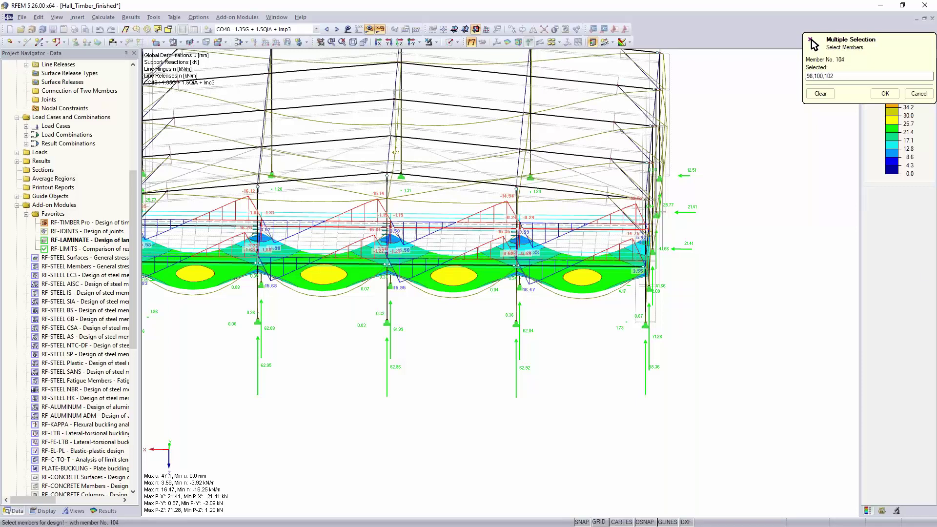
left_click(210, 225)
middle_click_drag(343, 364, 402, 327)
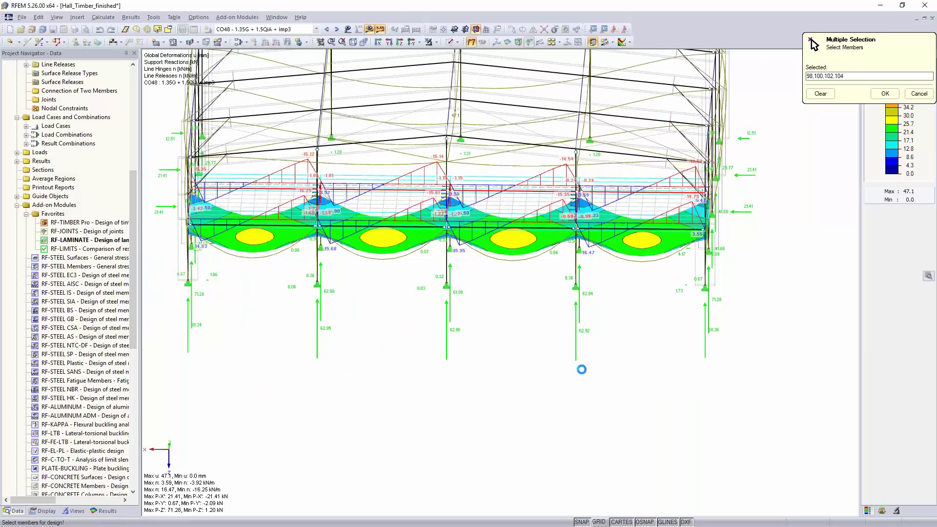
middle_click_drag(581, 369, 693, 373, "ctrl")
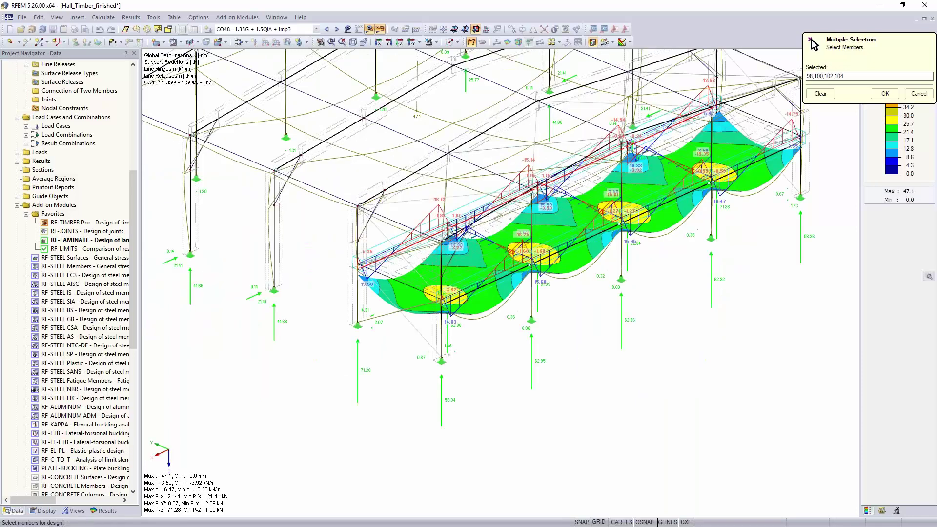
left_click(885, 94)
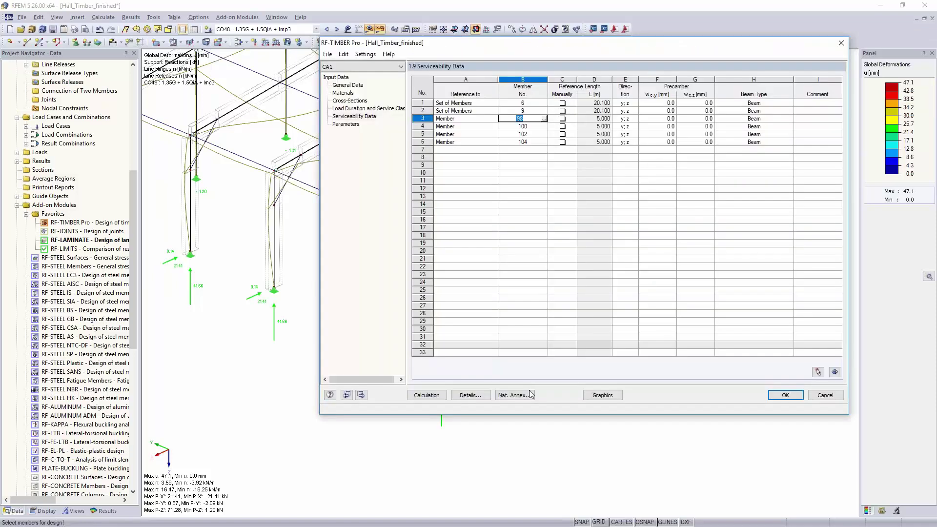
- Run the RF-TIMBER Pro design calculation for case CA1
left_click(430, 396)
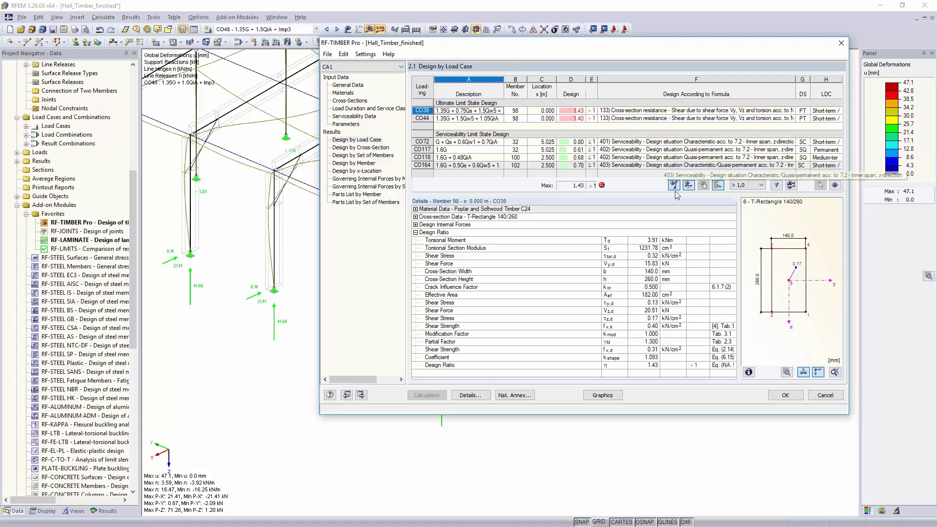
- Check the fire resistance design data and the fire factors in the DIN National Annex settings, leaving them unchanged
left_click(348, 85)
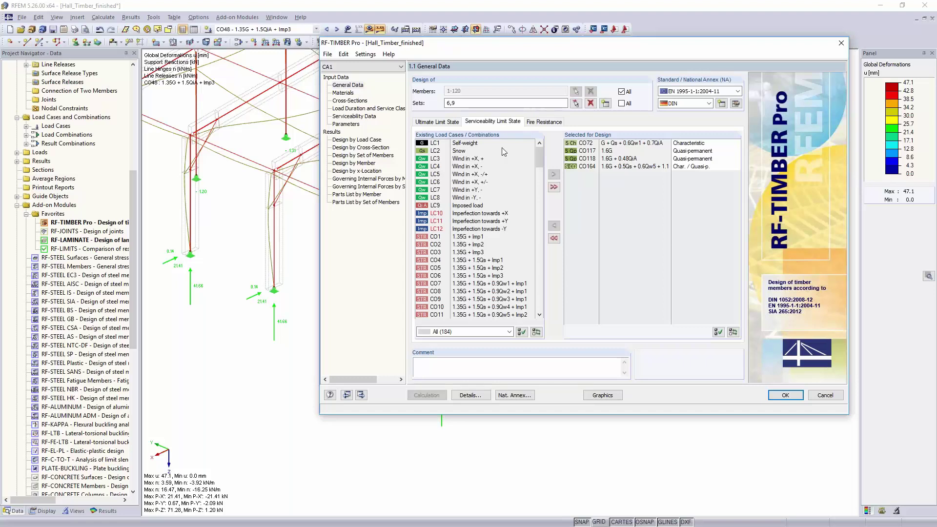
left_click(550, 123)
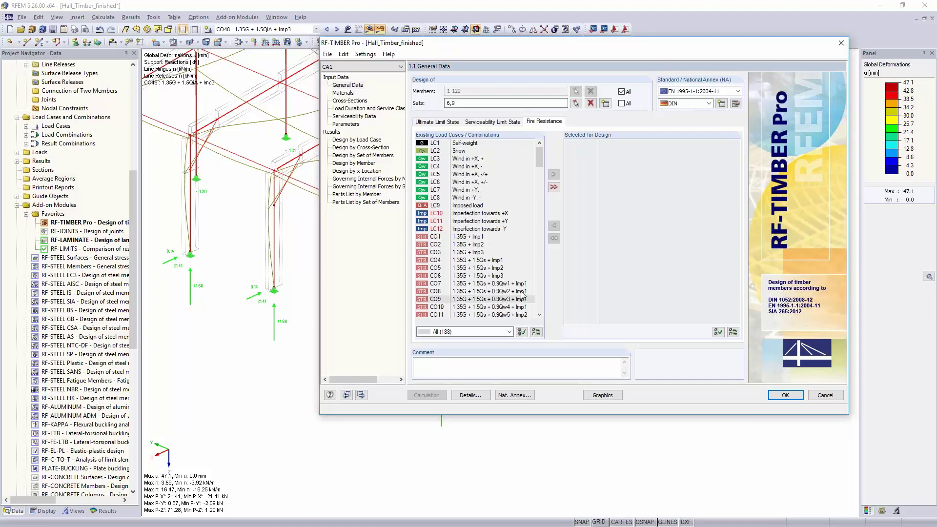
left_click(735, 103)
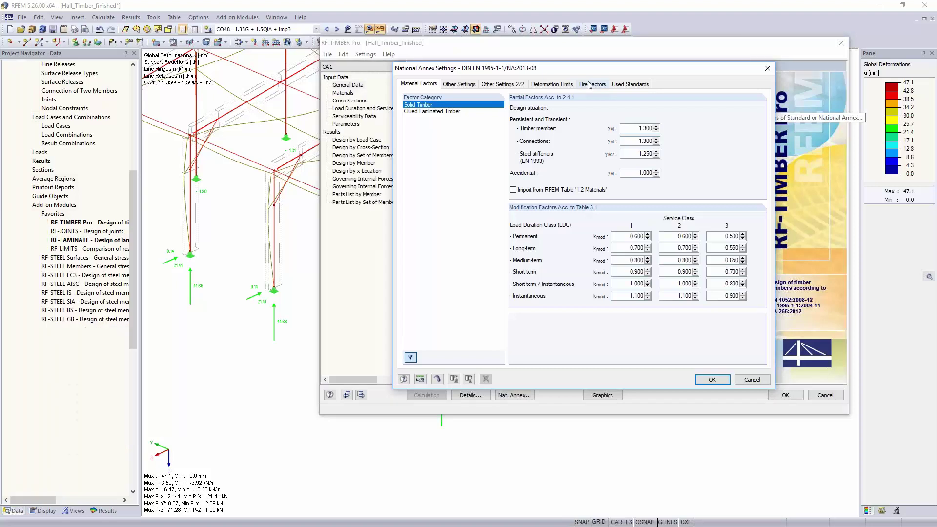
left_click(588, 86)
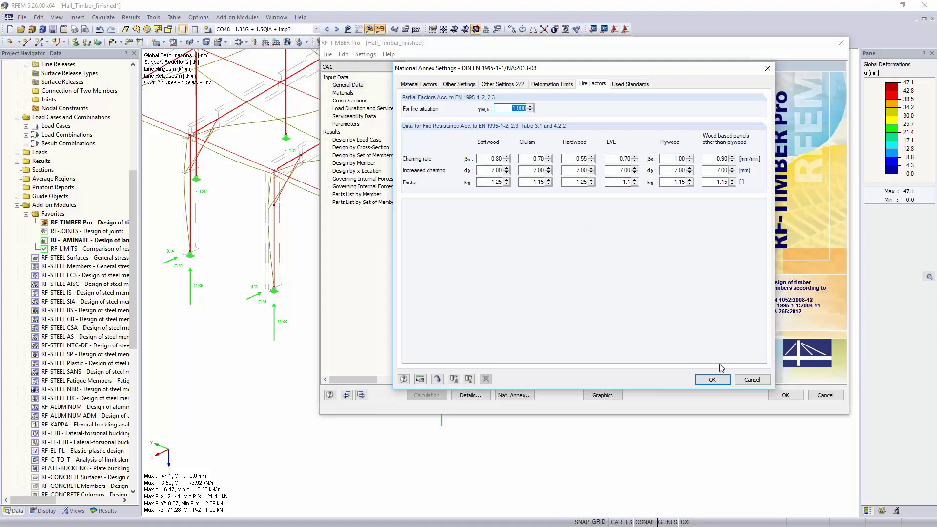
left_click(755, 383)
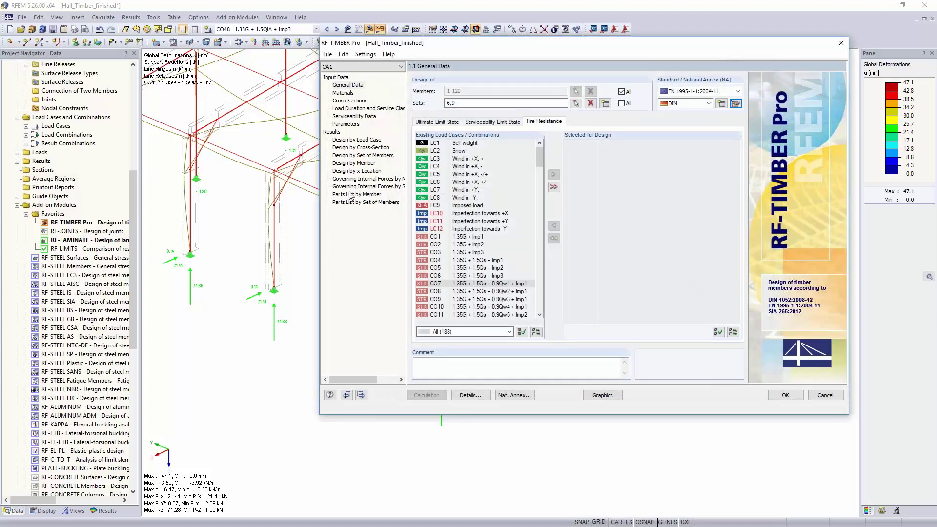
- Review the design by load case for CO72 and display the timber design ratios graphically on the model
left_click(361, 142)
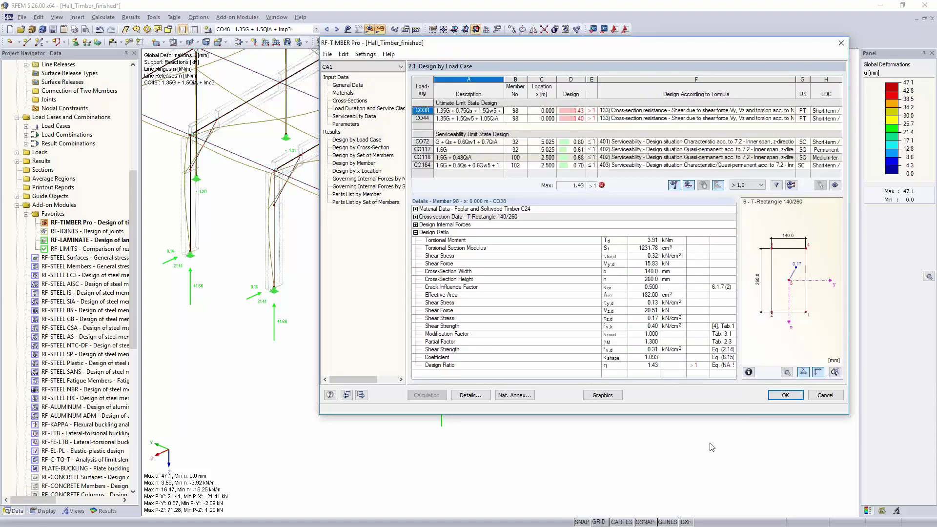
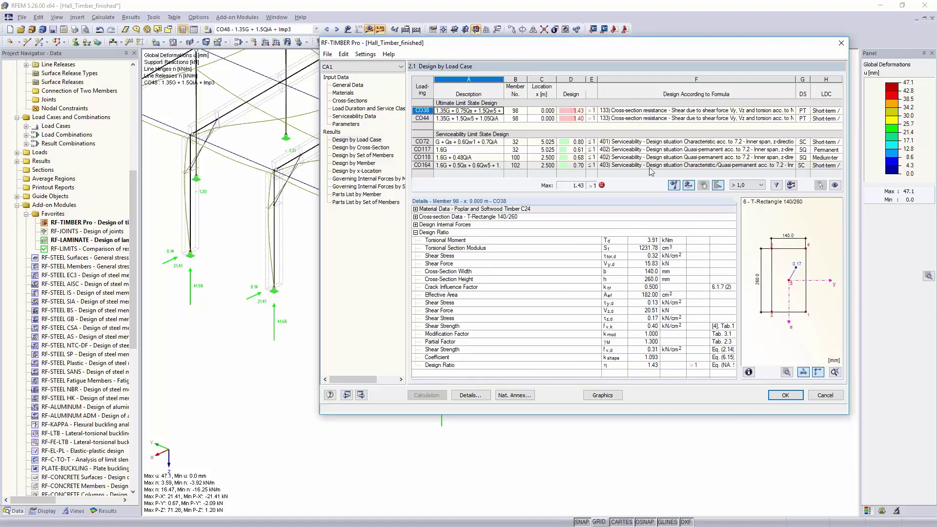
left_click(620, 142)
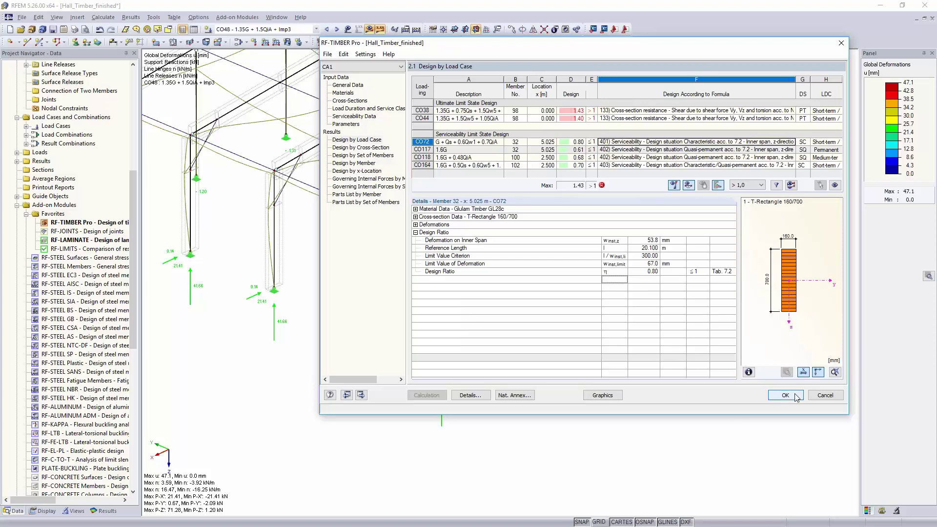
left_click(602, 395)
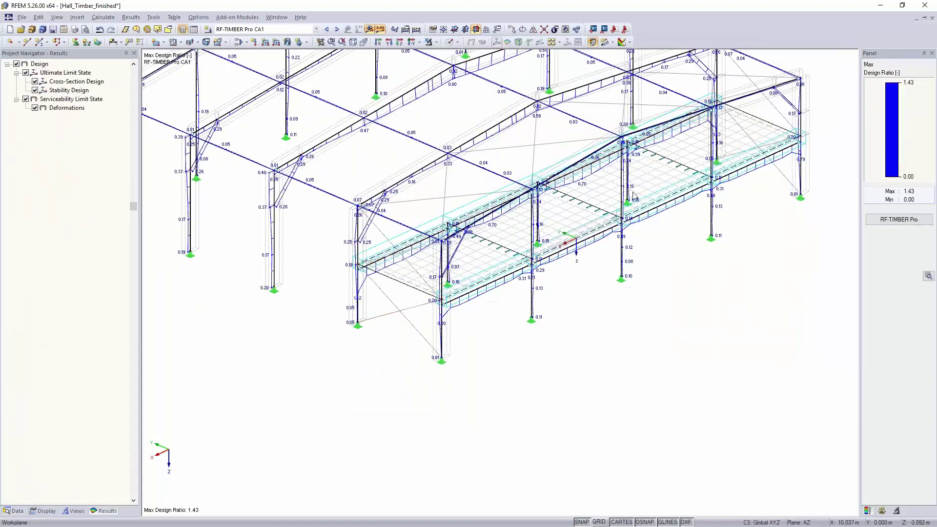
- Isolate the end bay of the hall containing the intermediate floor, using visibility by selected objects
middle_click_drag(735, 309, 580, 378)
scroll(673, 337, "down", 2)
mouse_move(674, 337)
middle_mouse_down("ctrl")
mouse_move(526, 305)
mouse_move(732, 210)
mouse_move(696, 351)
mouse_move(683, 351)
middle_mouse_up("ctrl")
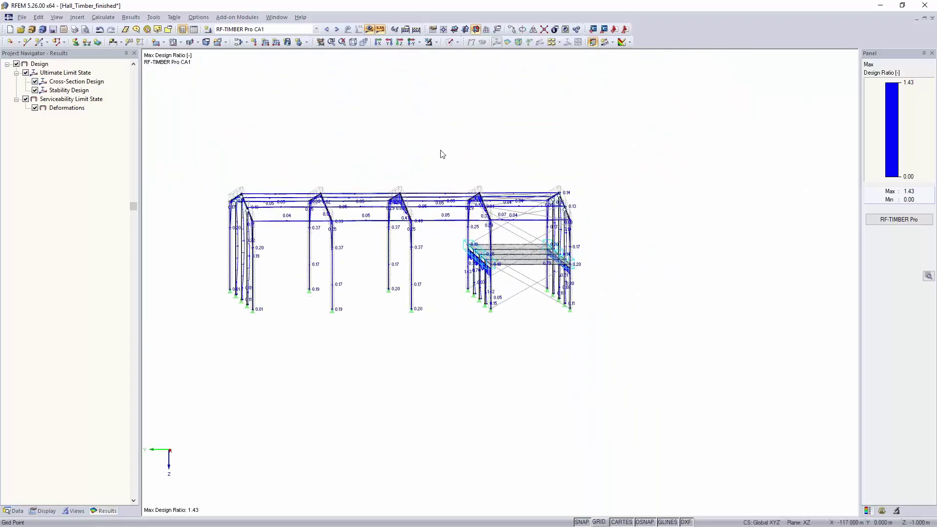
left_click_drag(440, 155, 645, 354)
left_click(437, 44)
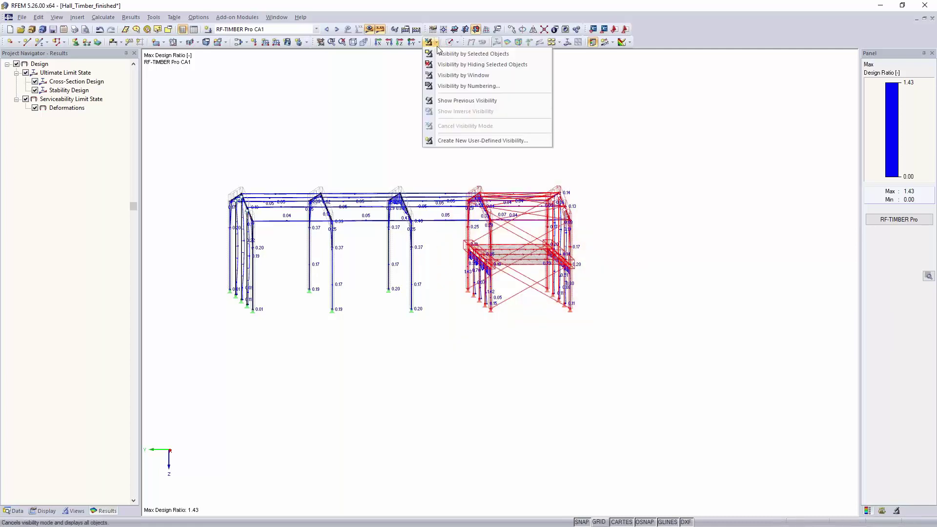
left_click(447, 54)
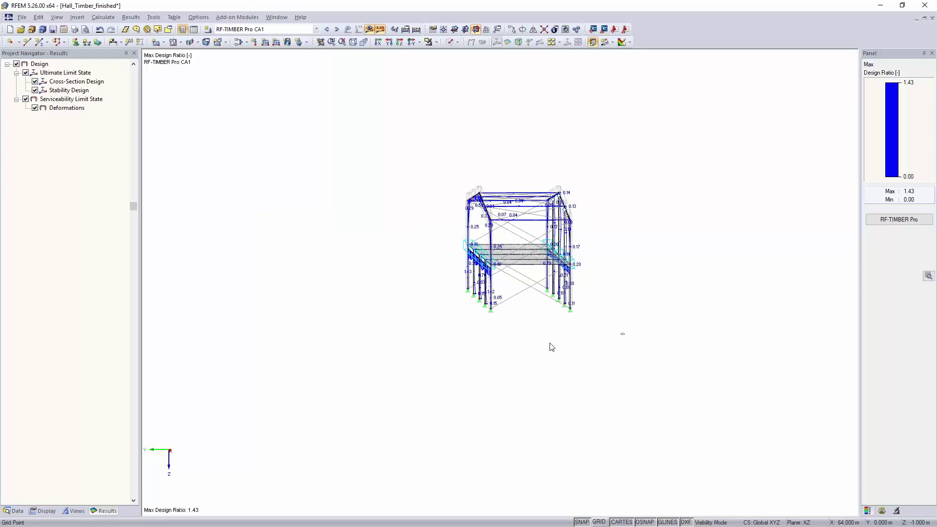
middle_click_drag(550, 347, 727, 409, "ctrl")
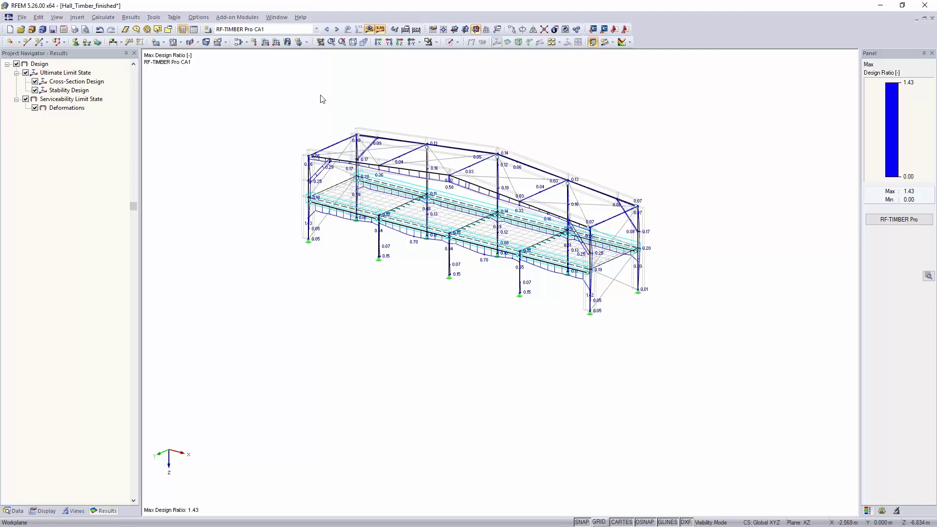
- Switch the displayed results to load combination CO38 (1.35G + 0.75Qs + 1.5Qw5 + 1.05QiA + Imp2)
left_click(285, 29)
scroll(279, 146, "up", 6)
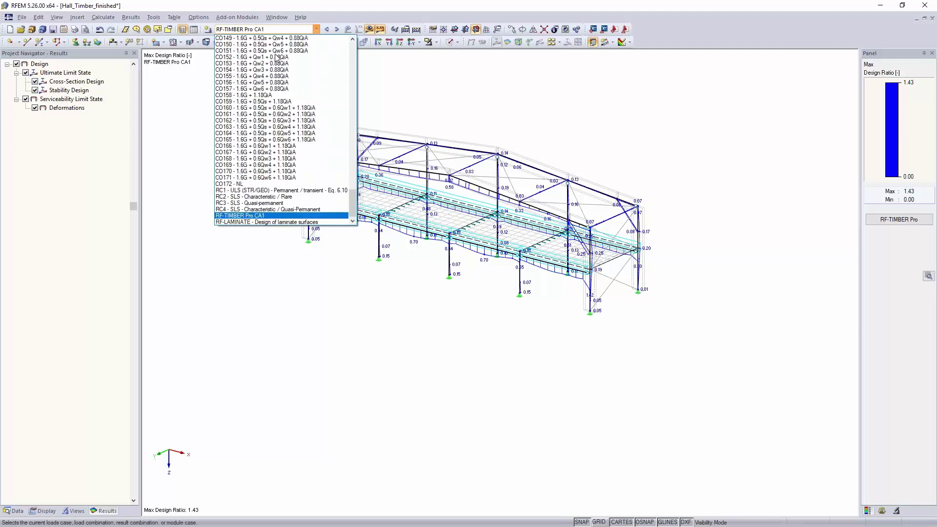
scroll(280, 159, "up", 16)
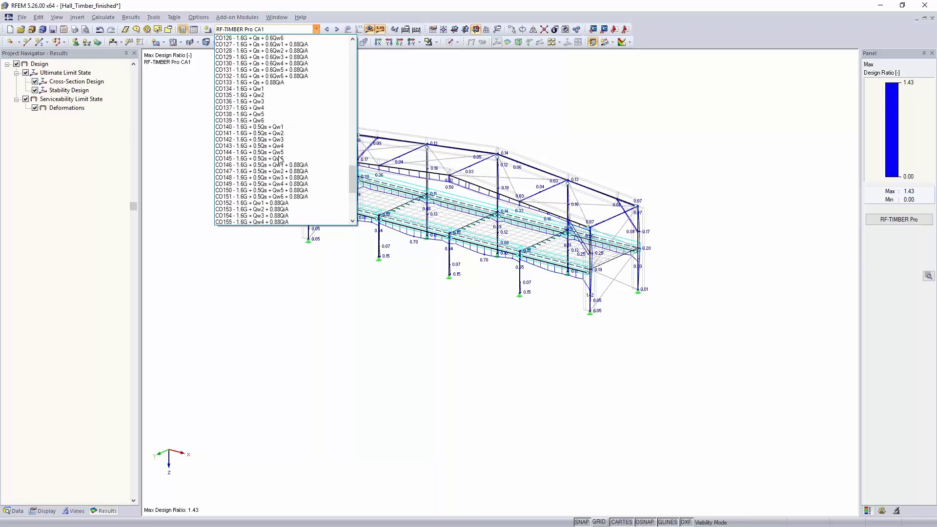
scroll(280, 159, "up", 15)
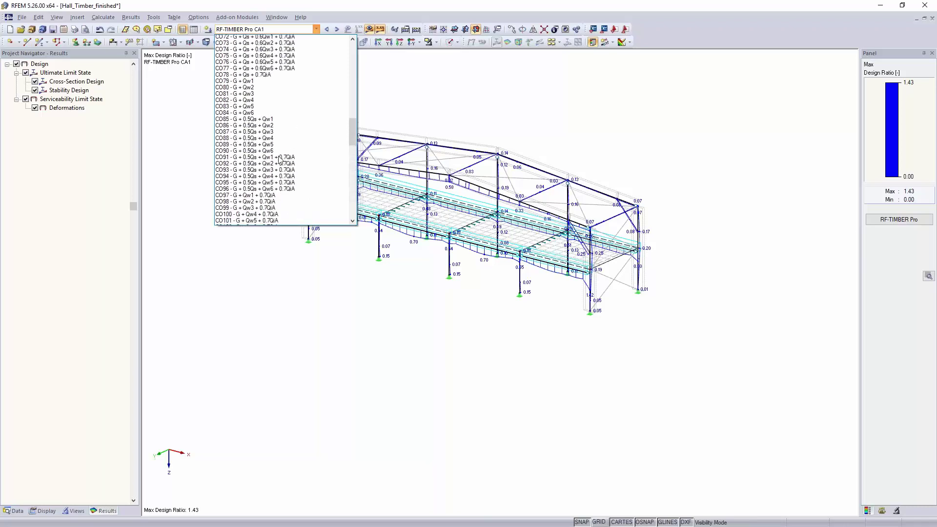
scroll(280, 159, "up", 8)
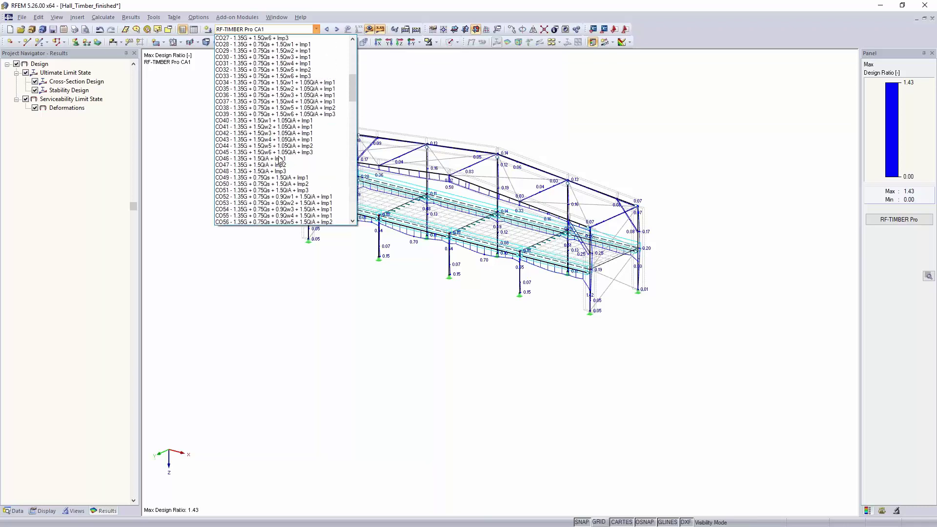
left_click(253, 136)
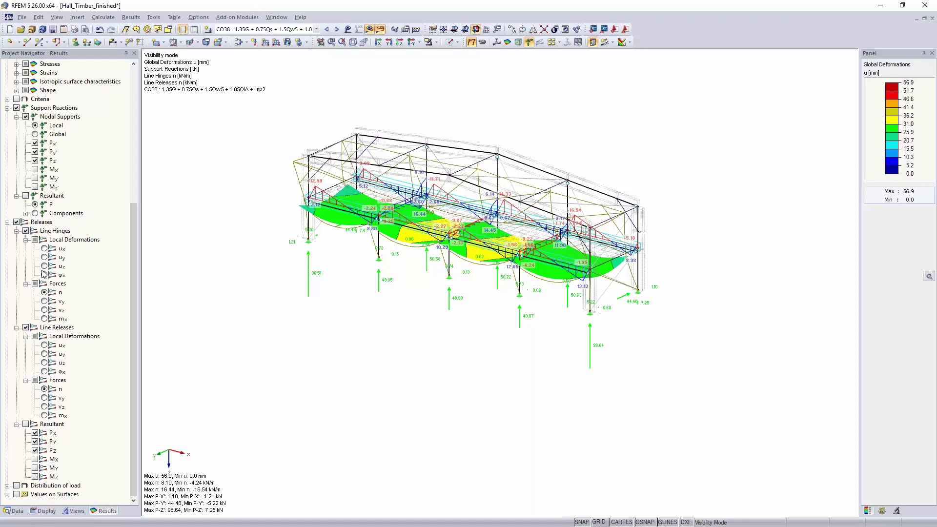
- Display the members' torsional moments M-T with the release results hidden, and inspect them along the floor's edge beams
scroll(44, 275, "up", 8)
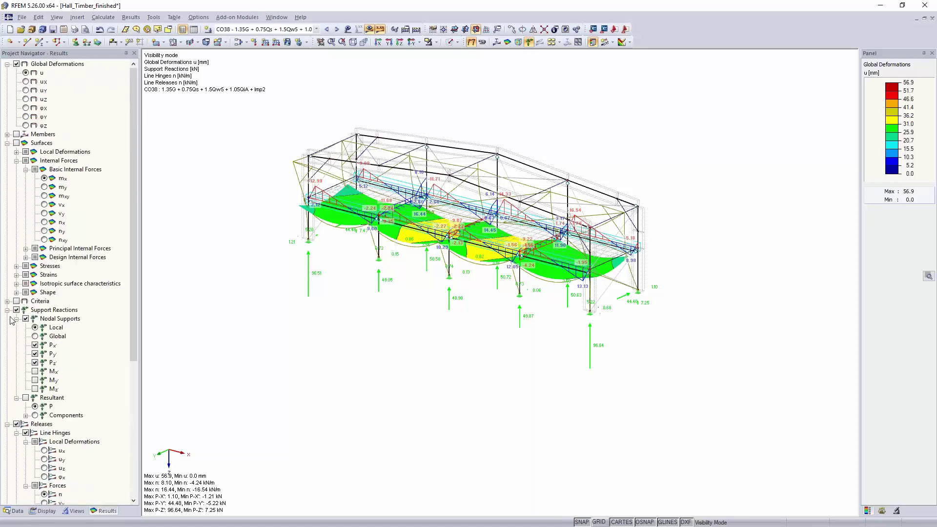
left_click(7, 135)
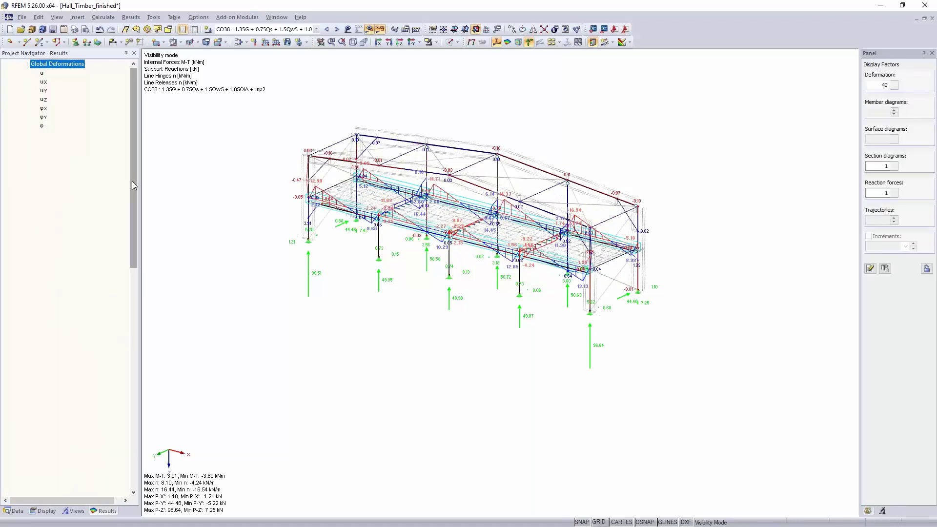
left_click_drag(132, 180, 130, 432)
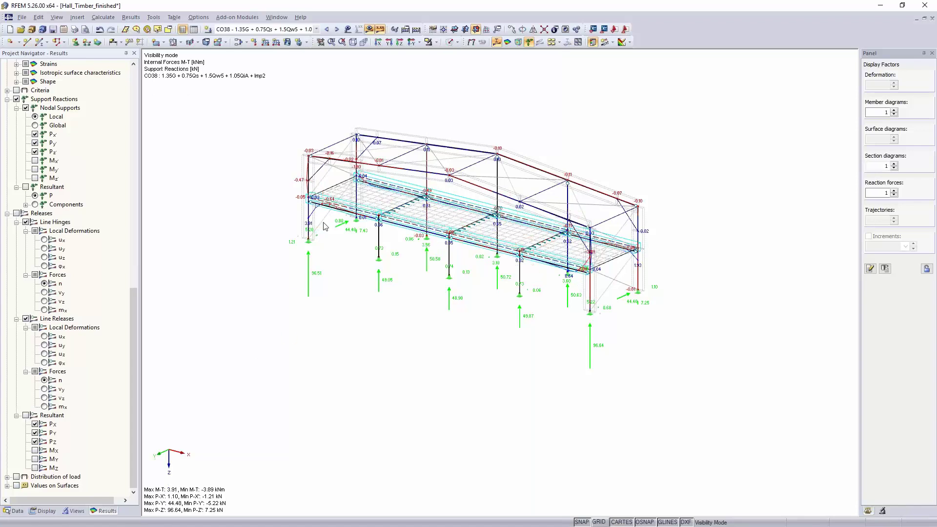
scroll(324, 226, "up", 3)
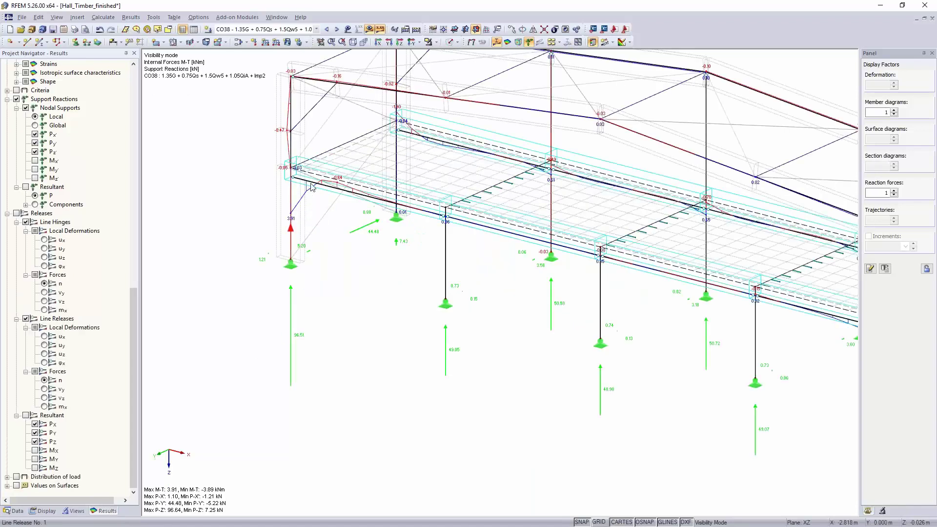
scroll(324, 236, "down", 2)
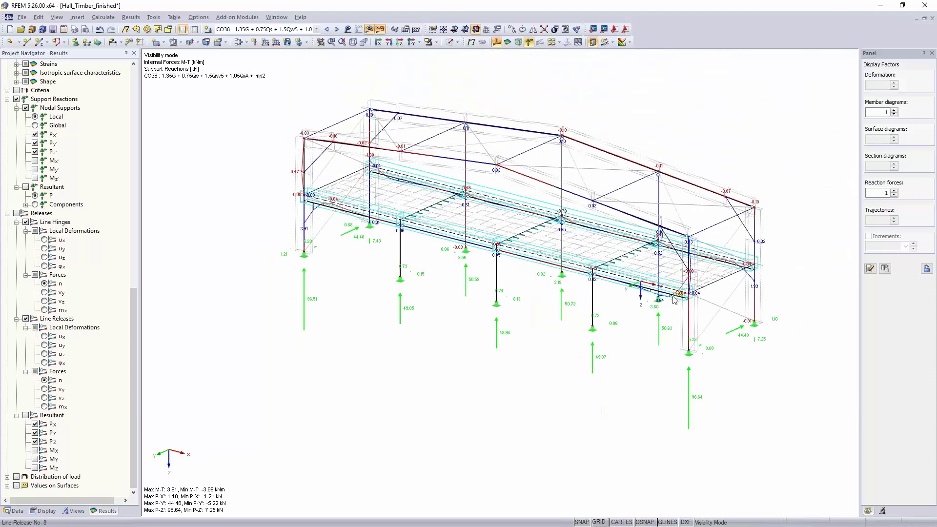
- Assign a new member hinge no. 3 releasing φx, φy and φz to the end of floor edge beam member 104
scroll(674, 300, "up", 1)
scroll(674, 300, "up", 2)
scroll(673, 300, "up", 1)
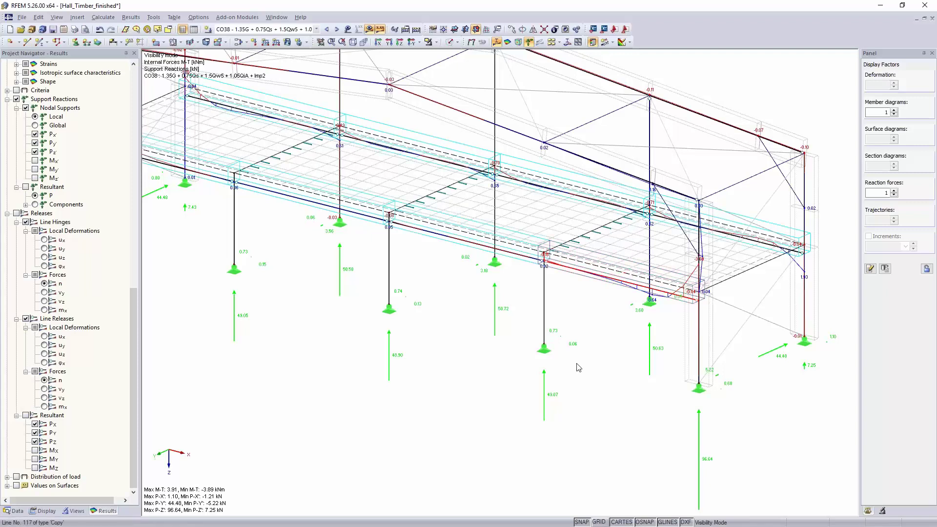
left_click(652, 293)
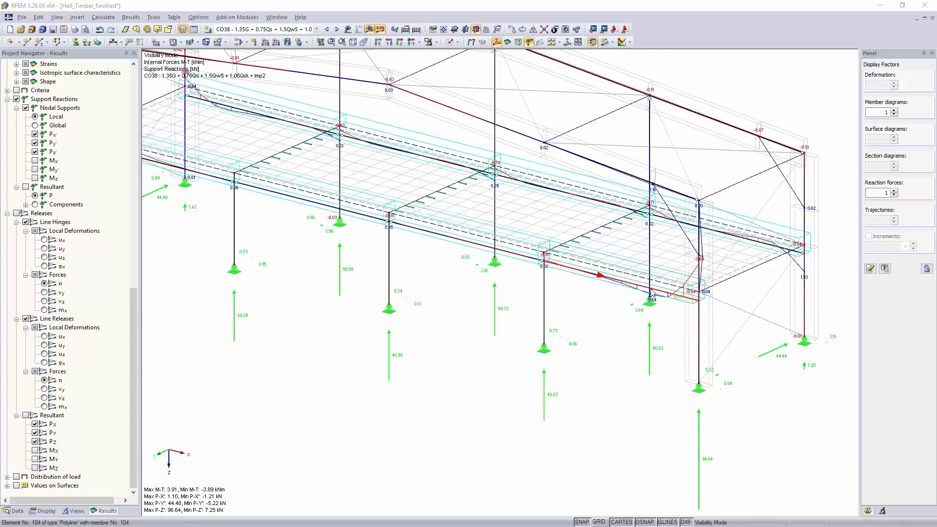
double_click(651, 293)
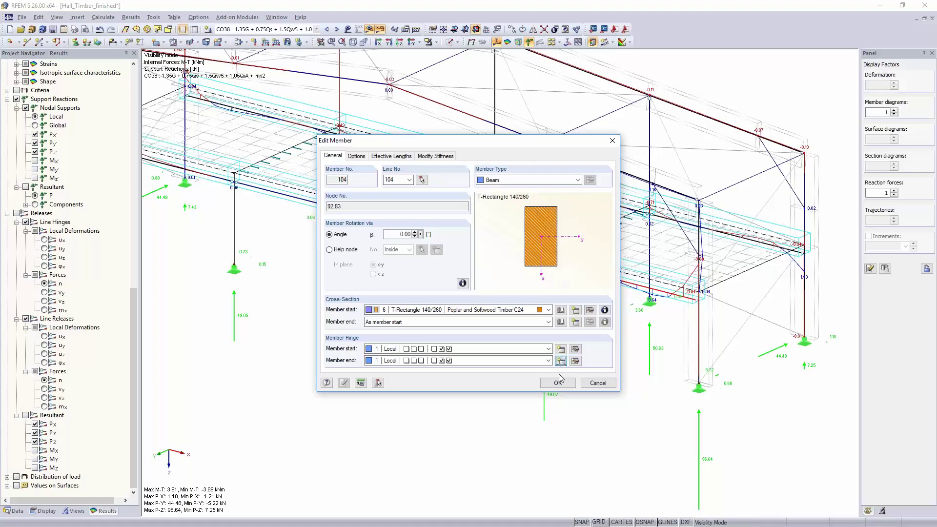
left_click(561, 361)
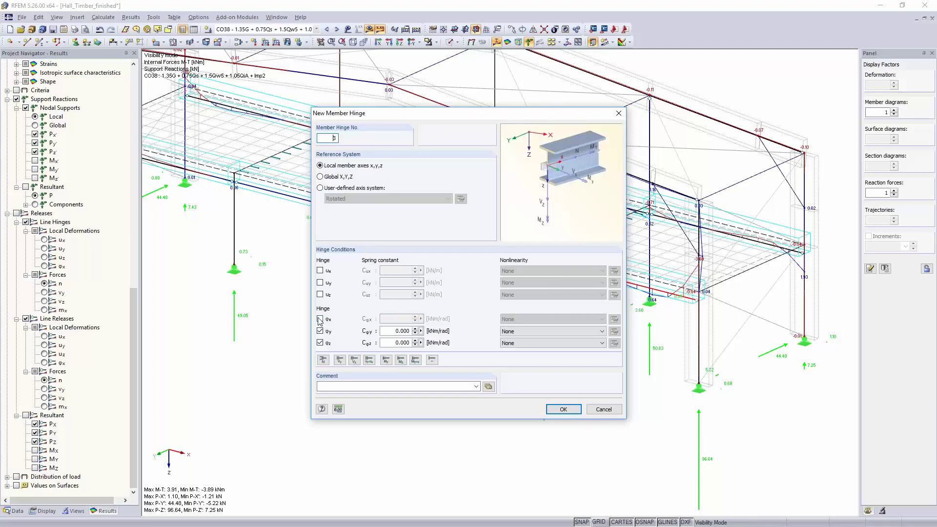
left_click(319, 319)
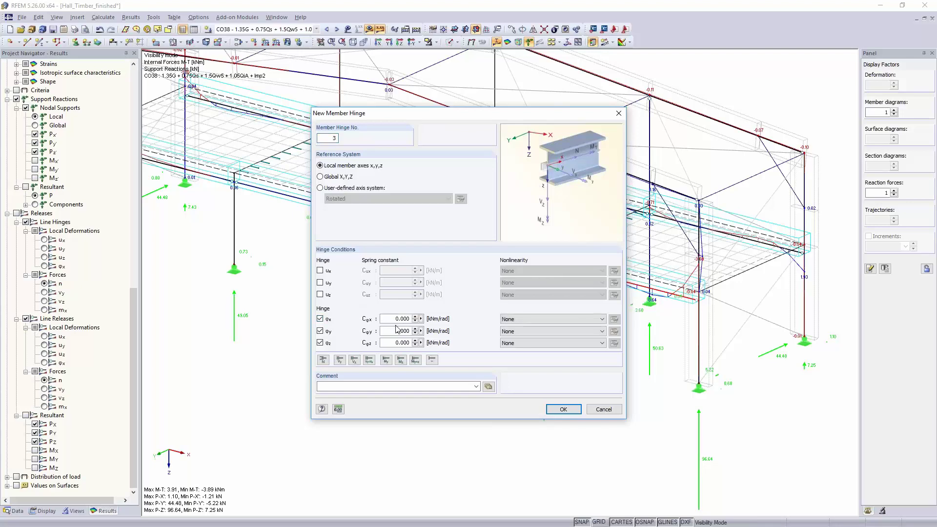
left_click(562, 410)
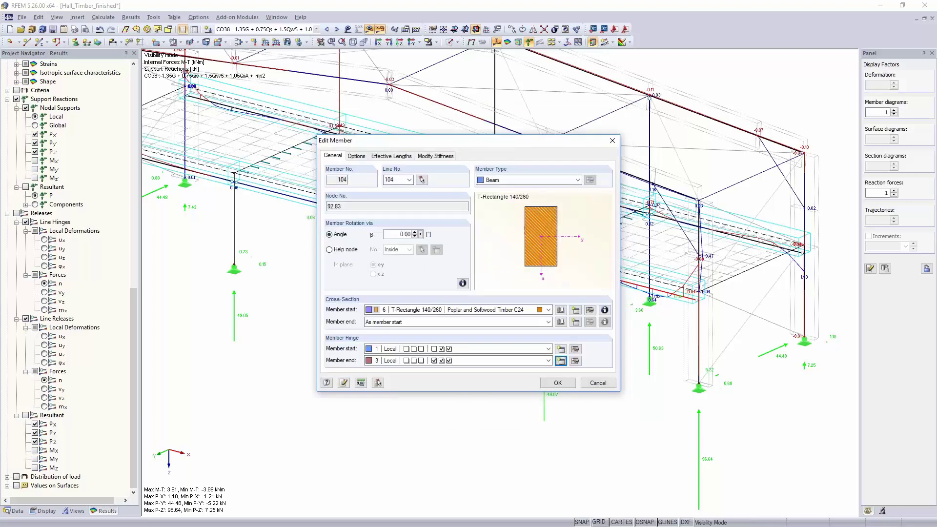
left_click(558, 383)
left_click(452, 287)
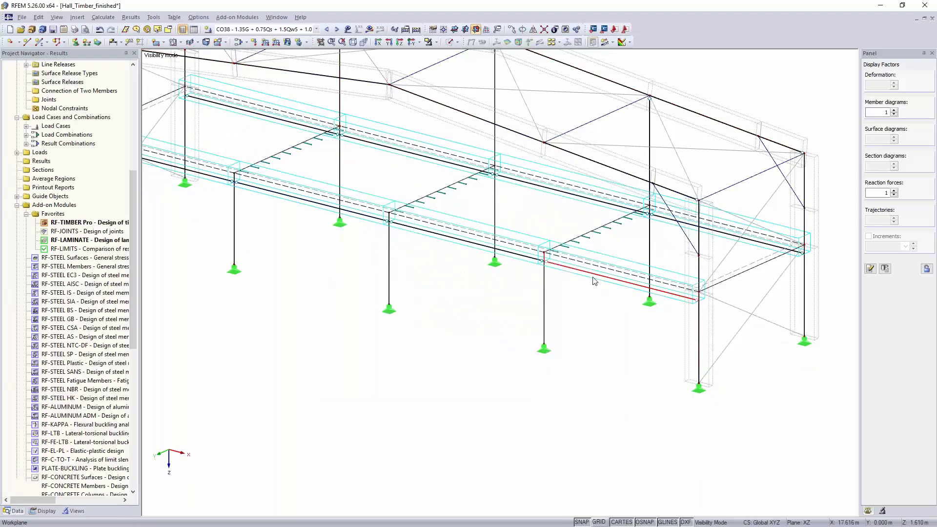
- Assign member hinge 3 to the start of member 98, the floor edge beam at the opposite corner column
scroll(596, 288, "down", 10)
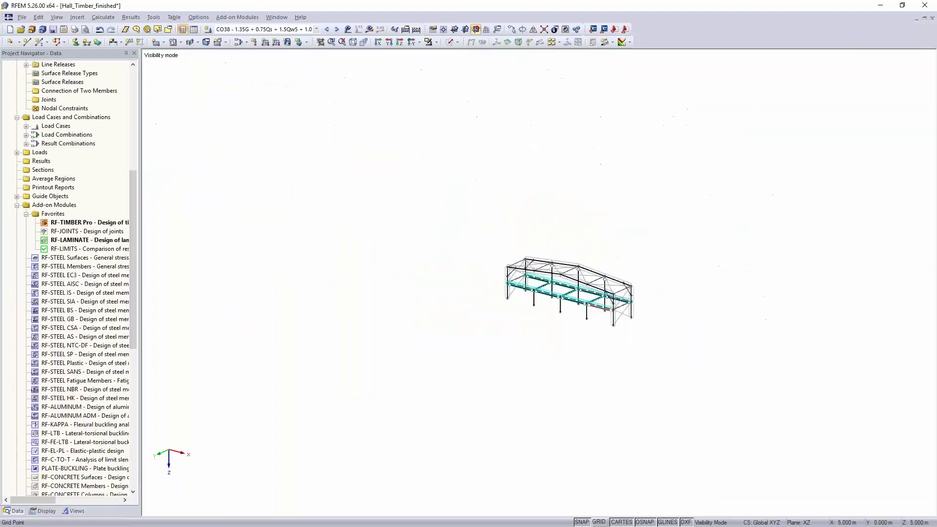
middle_click_drag(531, 310, 576, 362)
scroll(573, 360, "up", 15)
scroll(501, 284, "down", 1)
scroll(500, 284, "down", 1)
middle_click_drag(528, 326, 594, 416)
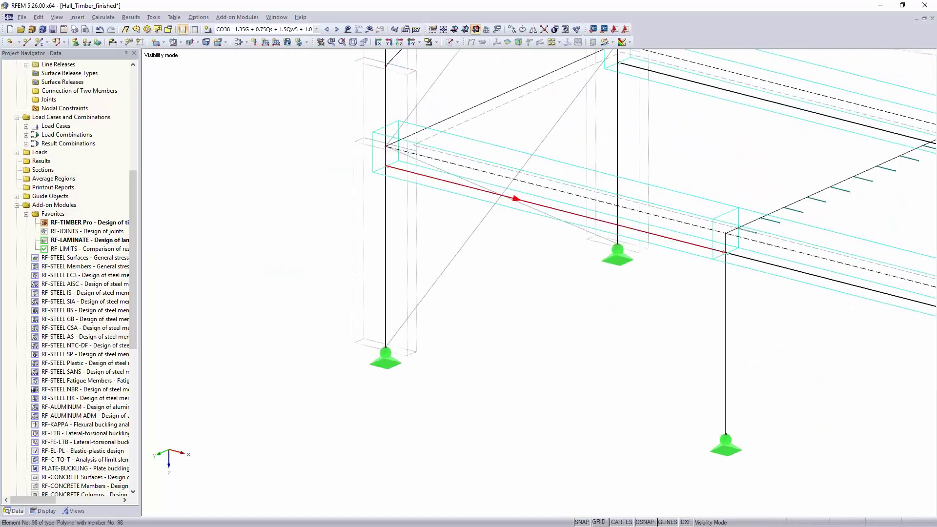
double_click(466, 188)
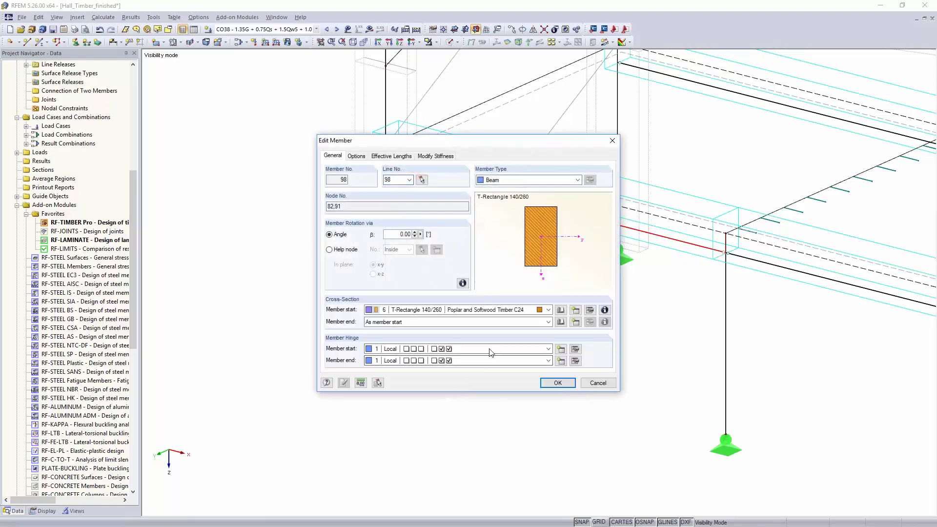
left_click(491, 350)
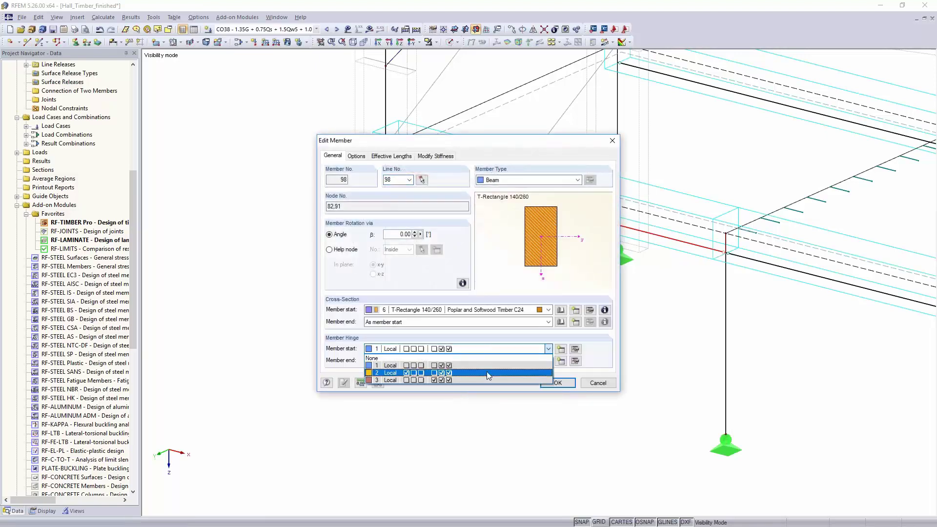
left_click(489, 381)
left_click(555, 383)
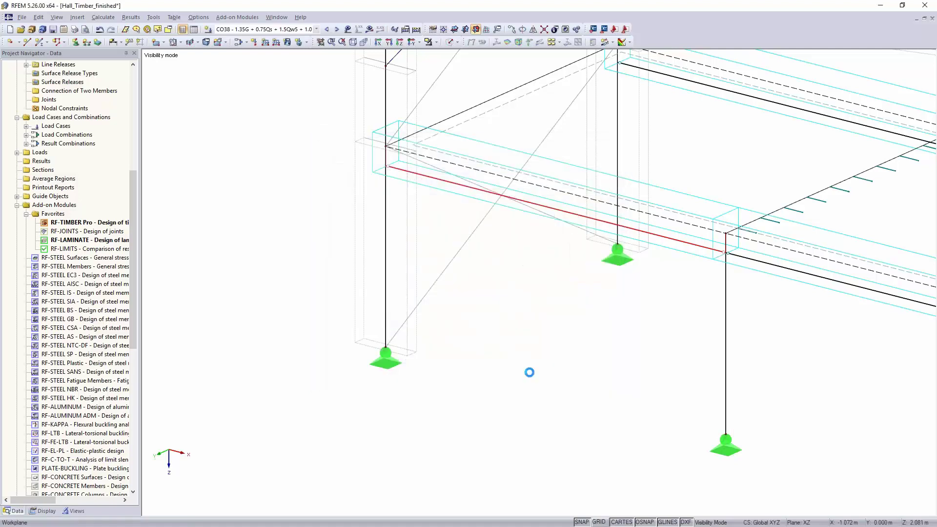
- Calculate CO38 with the new member hinges and inspect the torsional moments M-T along the floor edge beams
left_click(369, 30)
left_click(370, 30)
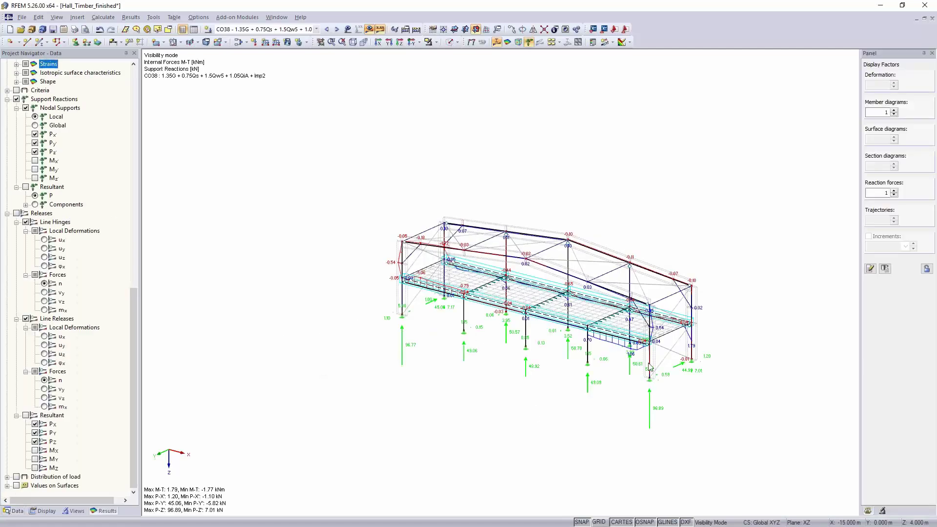
scroll(647, 361, "up", 5)
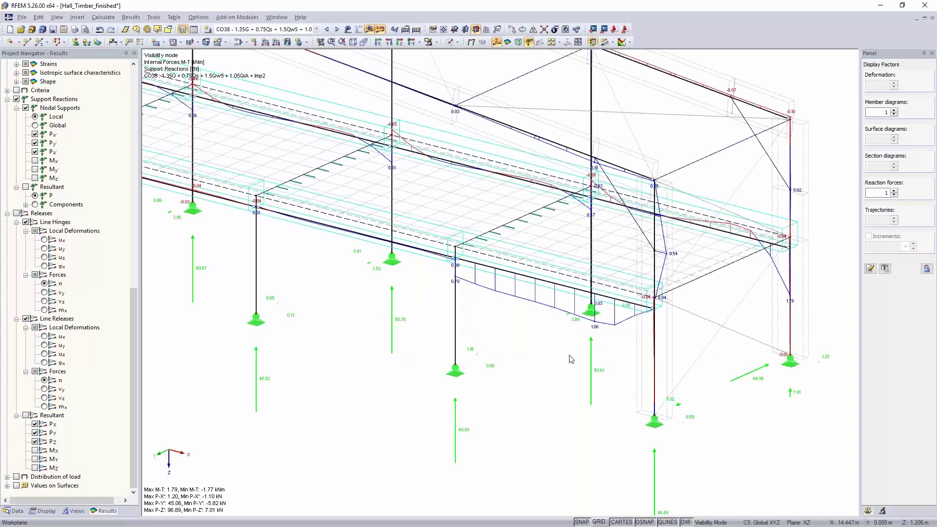
scroll(569, 356, "down", 5)
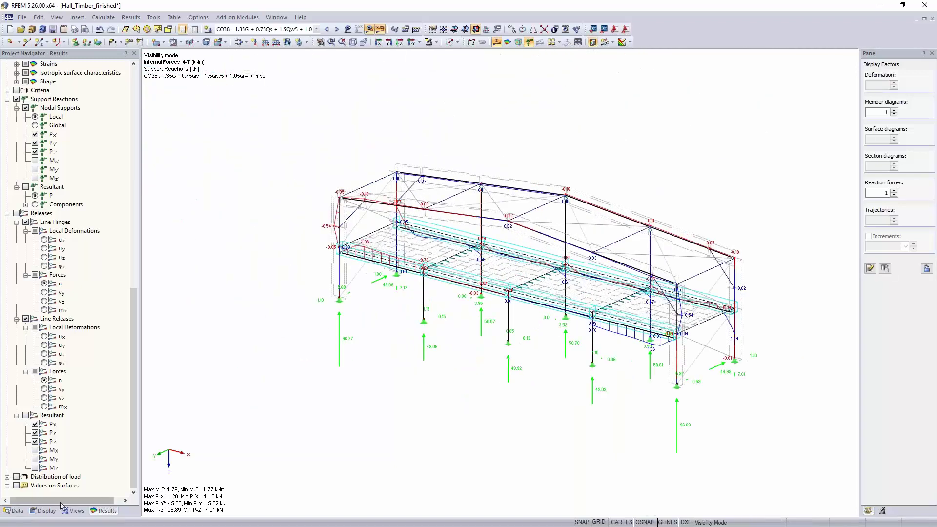
- Rerun the RF-TIMBER Pro design and review the details for CO44 and CO72 and the designs by cross-section
left_click(11, 511)
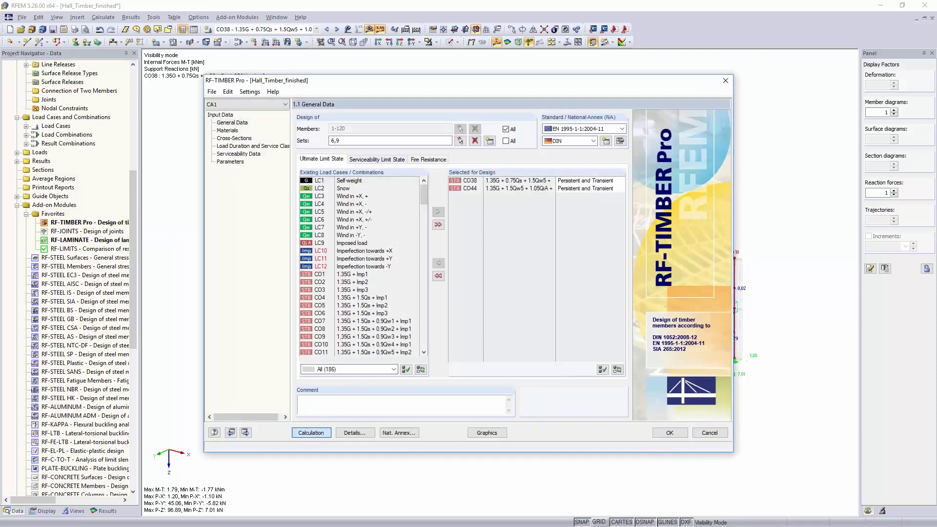
left_click(311, 432)
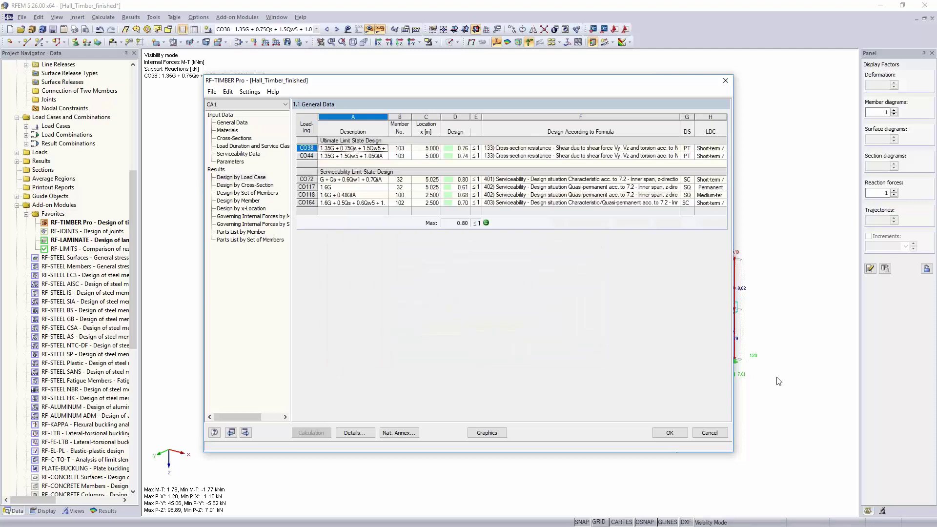
left_click(530, 156)
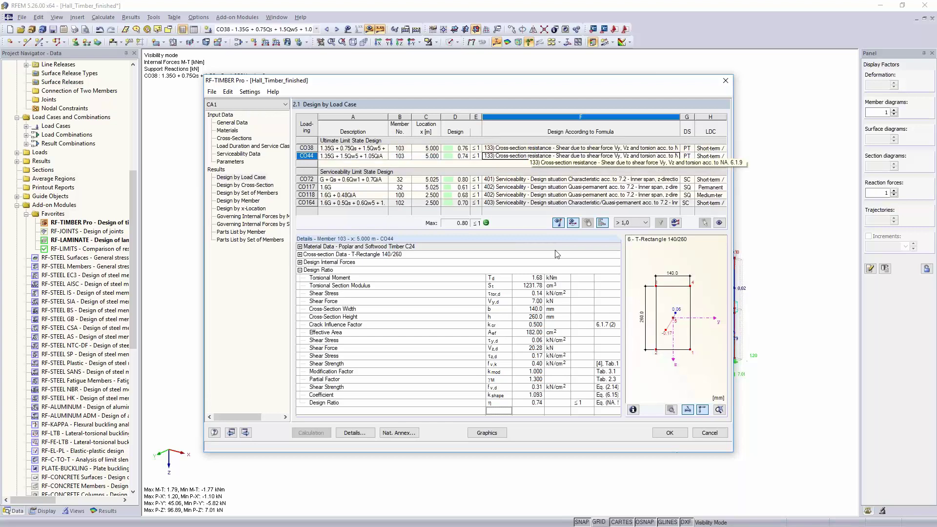
left_click(509, 180)
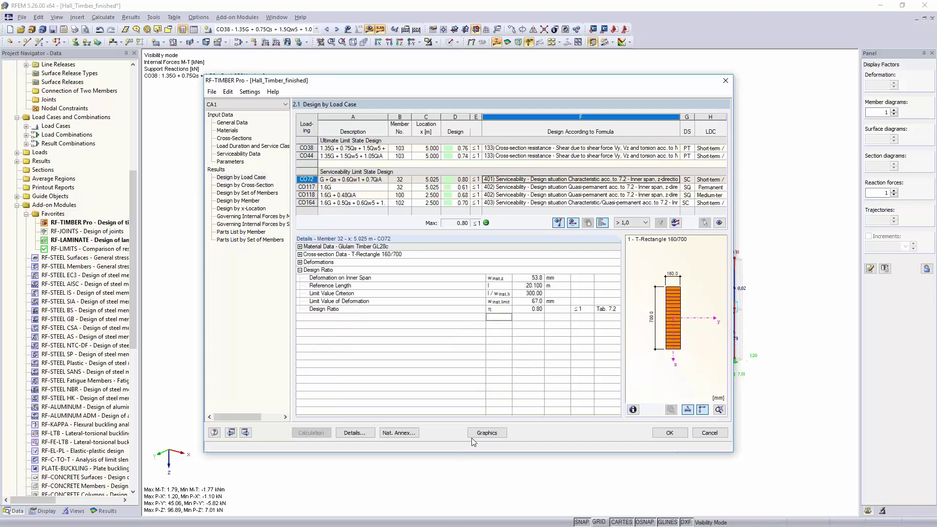
left_click(254, 186)
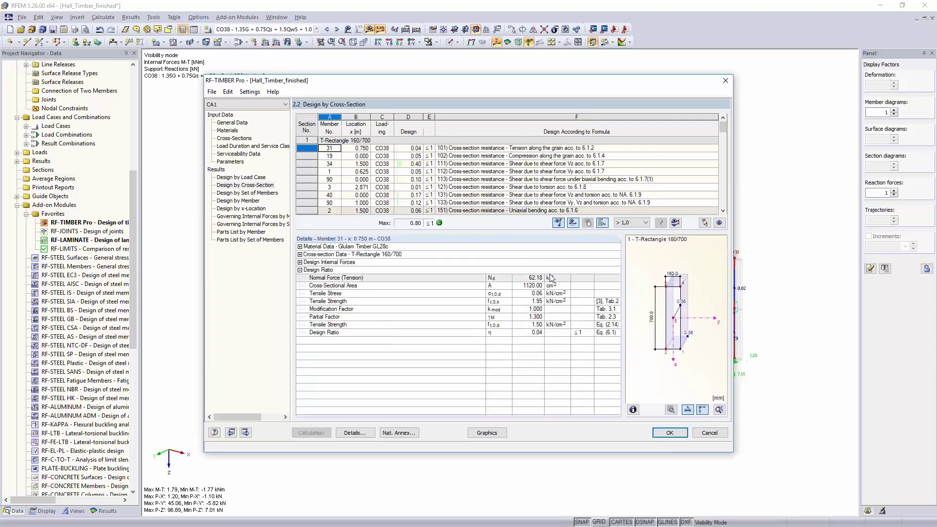
- Show the RF-TIMBER Pro design ratios graphically and cancel the visibility mode to display the whole hall
left_click(494, 435)
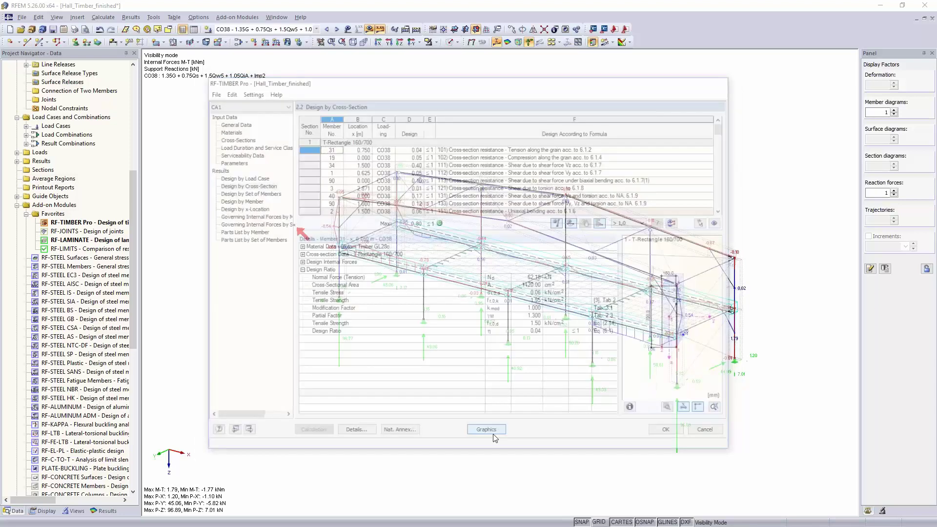
left_click(436, 43)
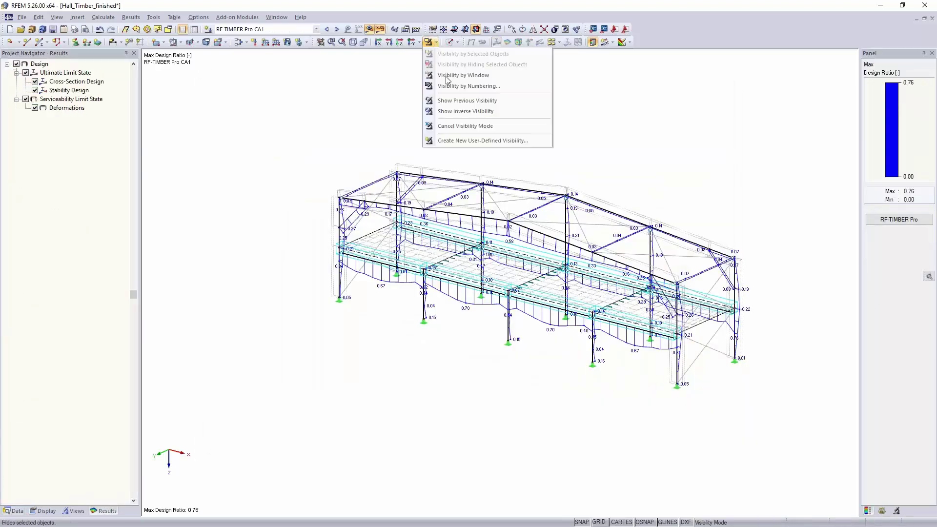
left_click(453, 126)
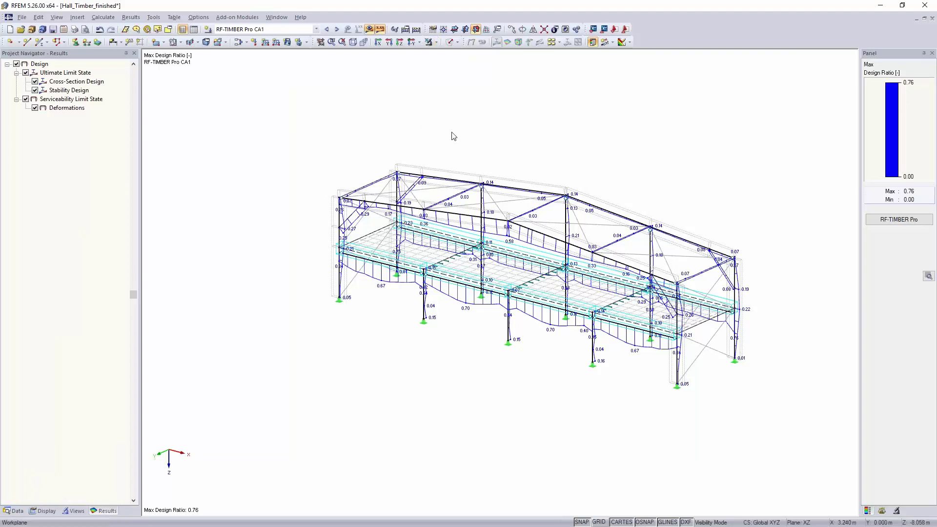
- Hide the ultimate limit state ratios and inspect the serviceability deformation ratios on the roof girders and floor edge beams
left_click(25, 73)
middle_click_drag(431, 437, 373, 371, "ctrl")
scroll(446, 285, "up", 2)
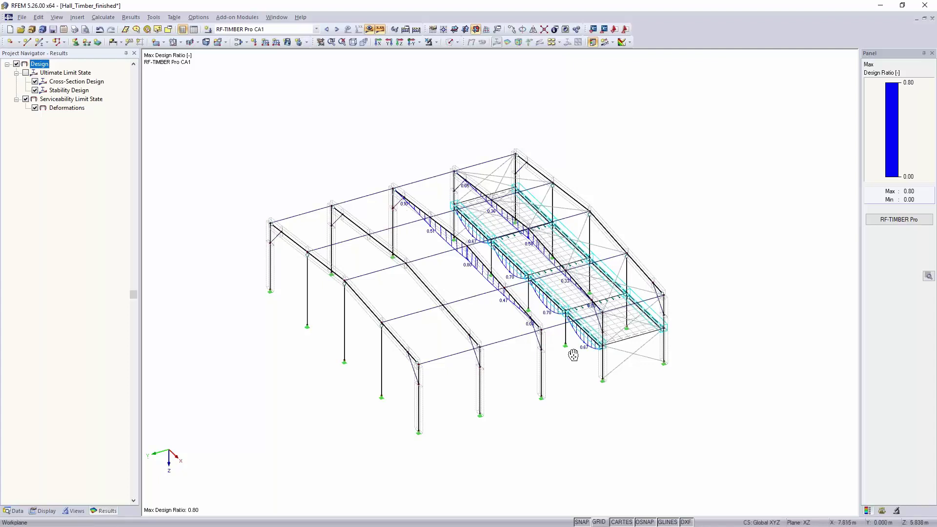
middle_click_drag(572, 340, 545, 310)
scroll(545, 310, "up", 4)
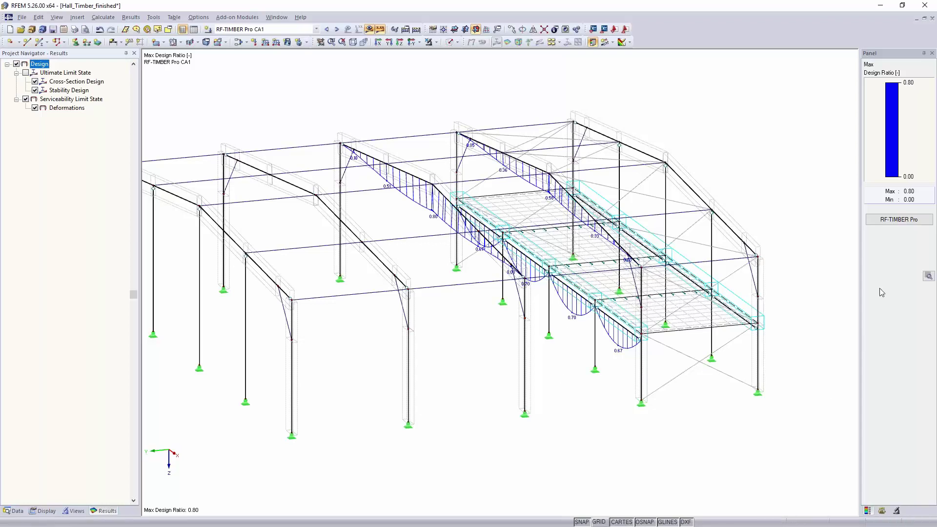
left_click(894, 223)
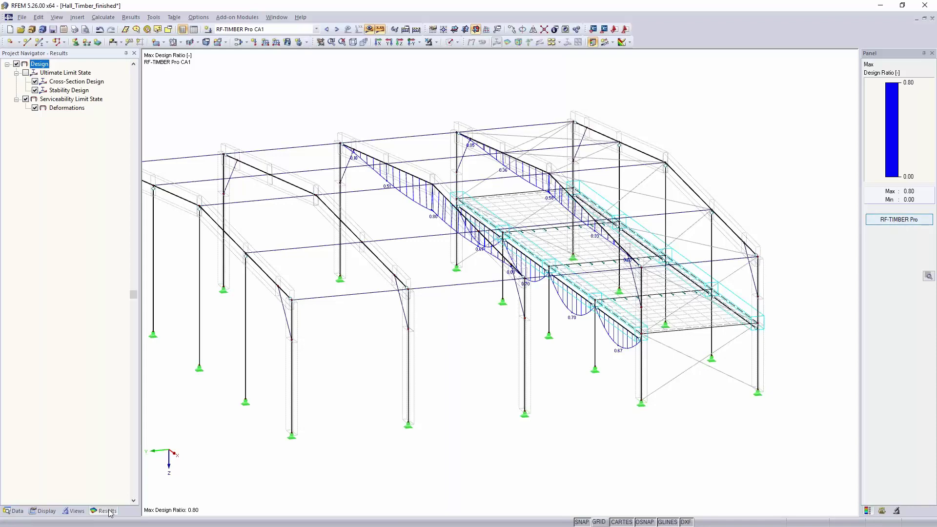
- Display the hall in solid mode and examine the frame corners where the roof girders meet the columns
left_click(14, 511)
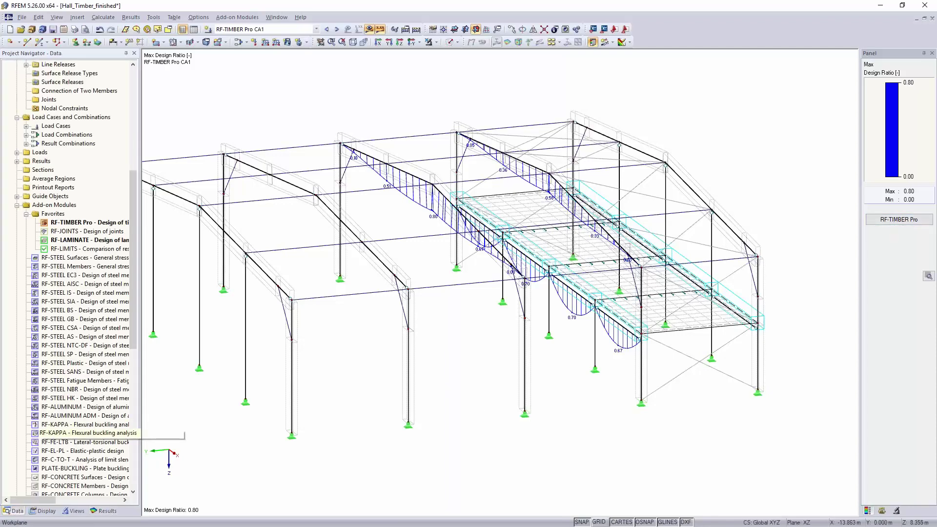
middle_click_drag(468, 353, 451, 205, "ctrl")
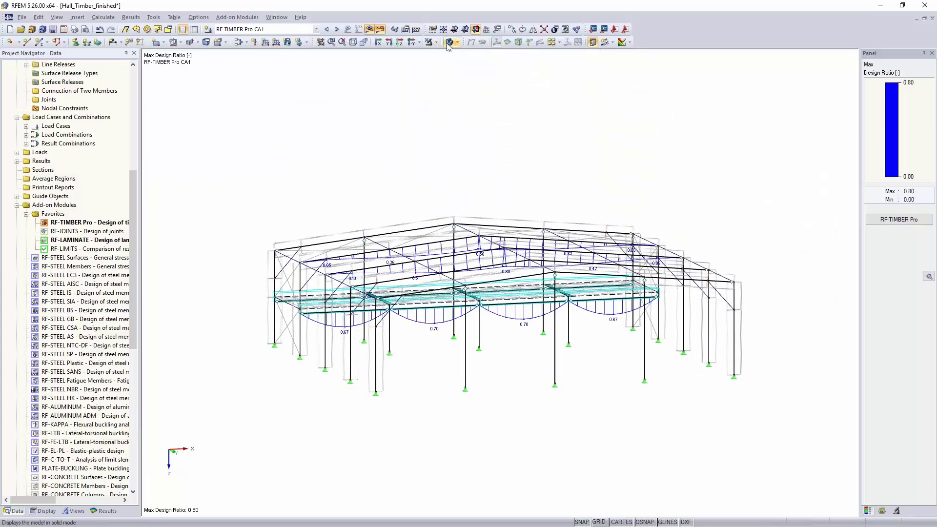
left_click(449, 42)
scroll(712, 337, "up", 5)
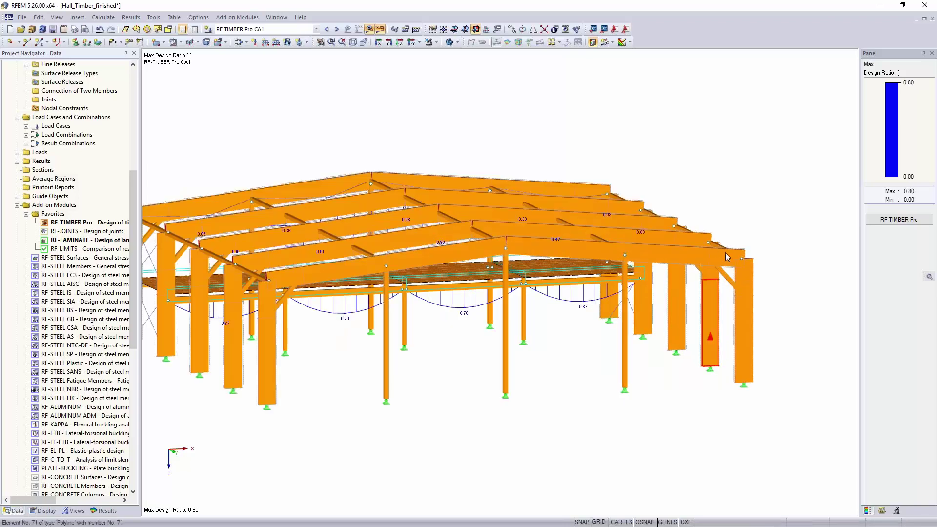
scroll(722, 263, "down", 5)
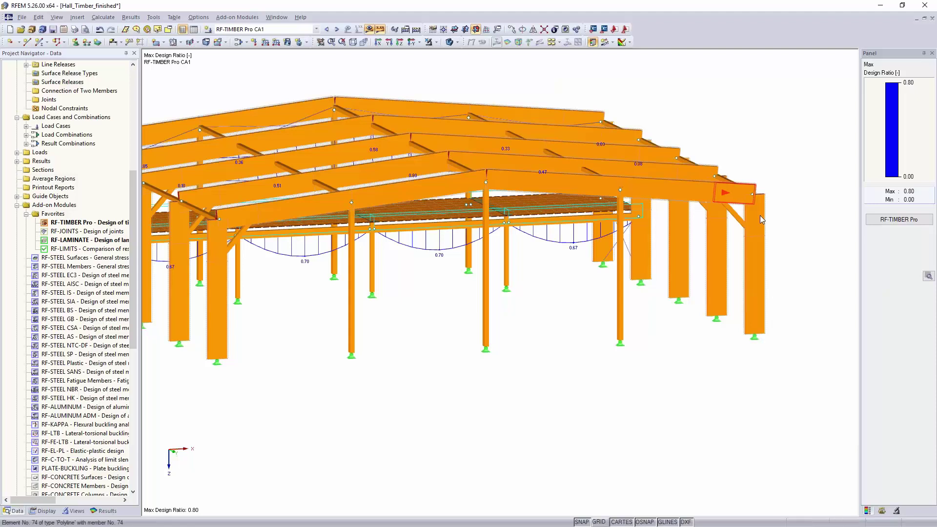
middle_click_drag(581, 341, 298, 390)
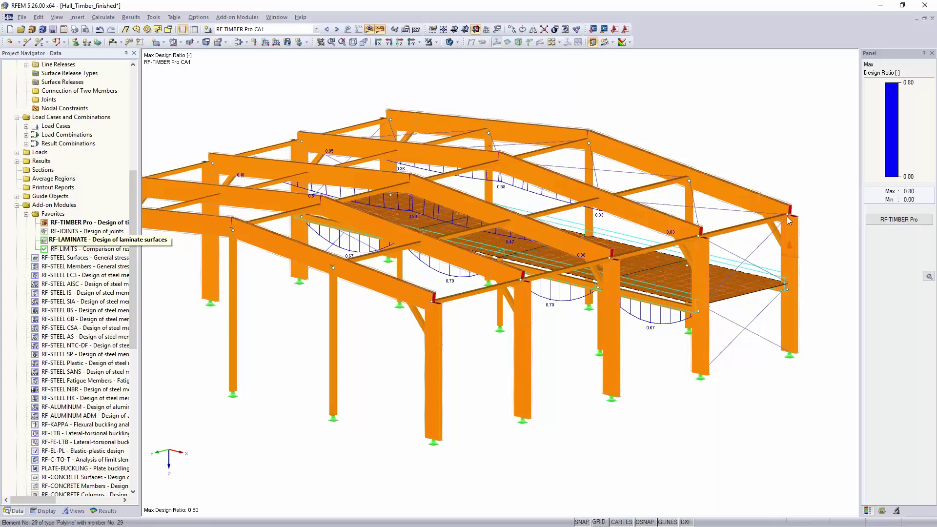
- Open the RF-JOINTS add-on module and view the available timber joint groups, keeping Steel to timber connection
double_click(86, 232)
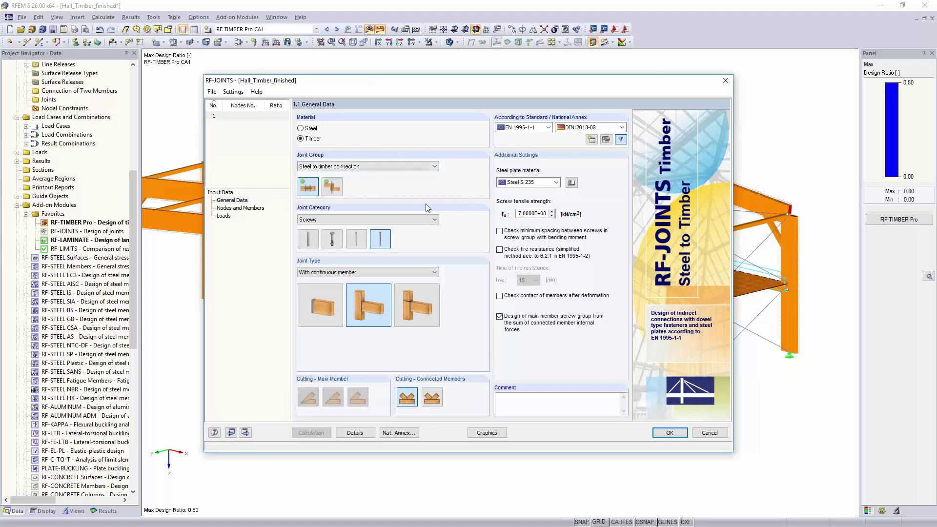
left_click(396, 166)
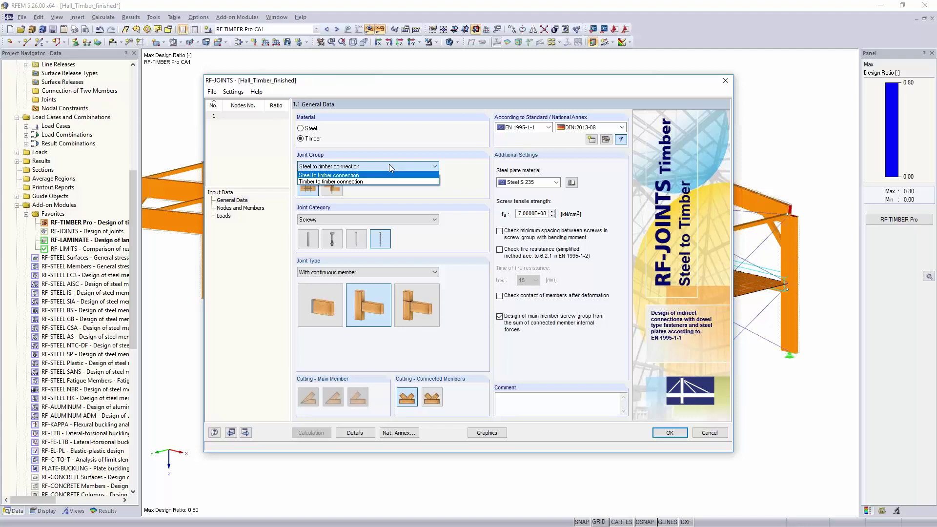
left_click(392, 144)
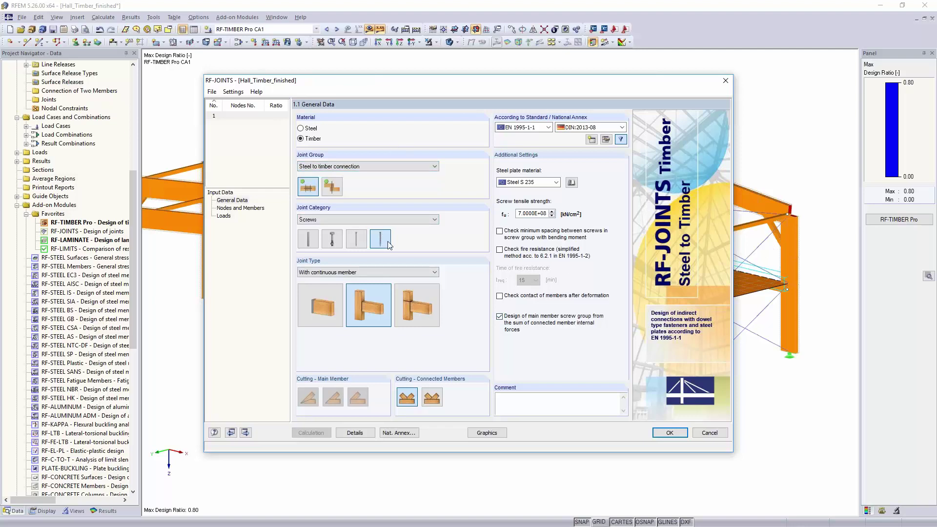
- Set the joint category to Dowels and the type to Without continuous member, using the second main member cutting option
left_click(408, 221)
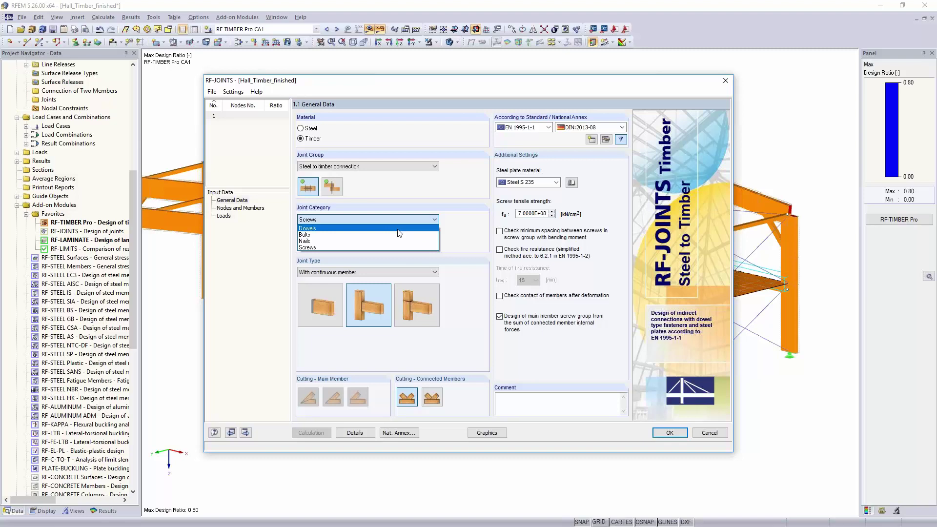
left_click(397, 229)
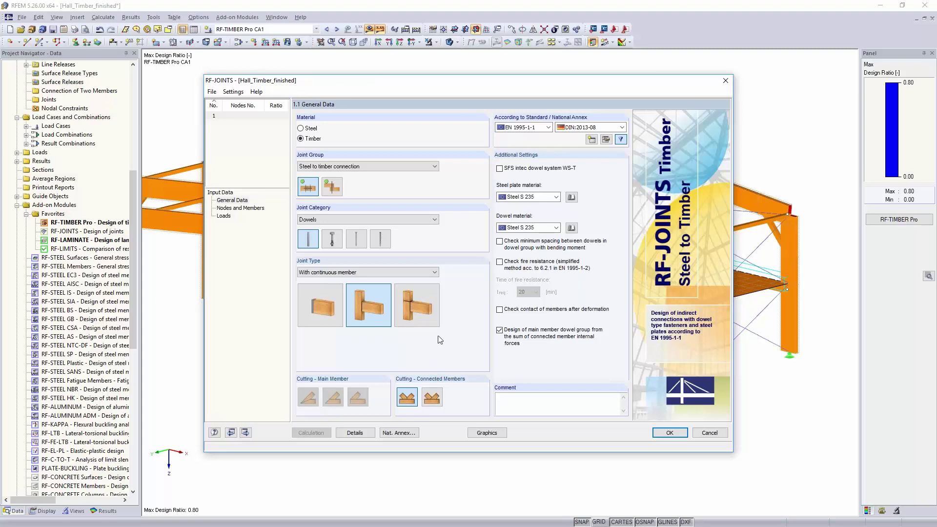
left_click(426, 315)
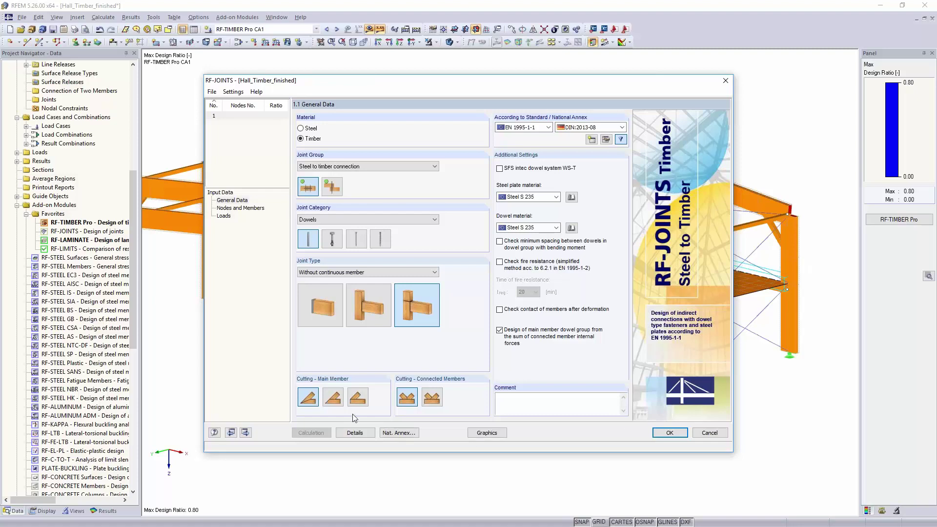
left_click(337, 401)
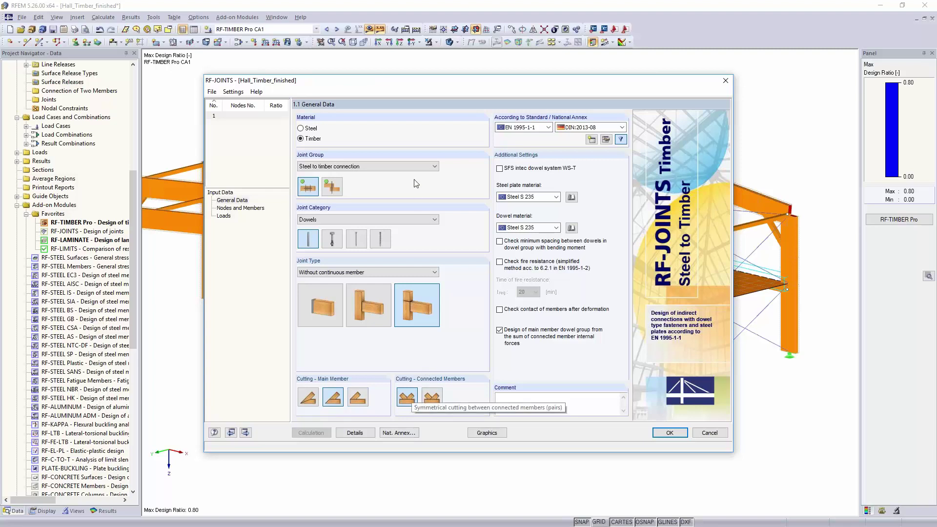
- View the available design standards and national annexes, keeping EN 1995-1-1 with DIN:2013-08
left_click(549, 128)
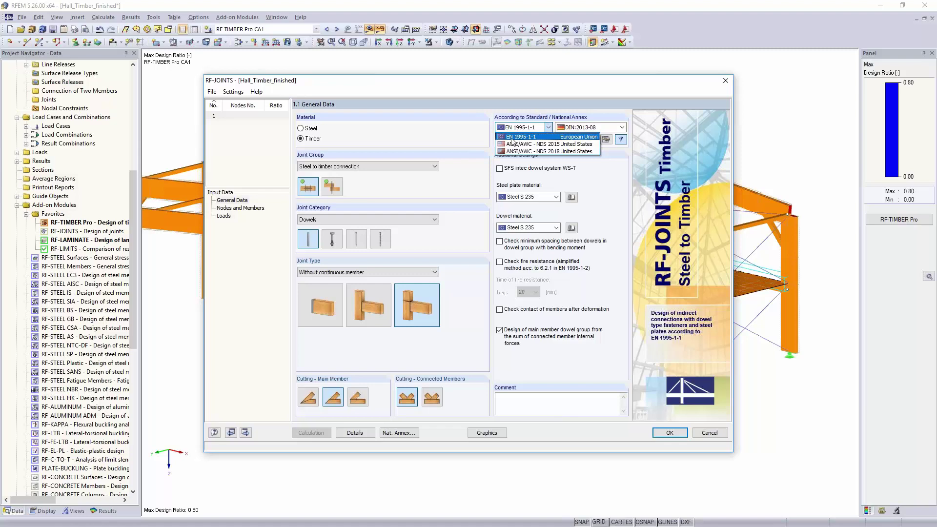
left_click(550, 98)
left_click(600, 129)
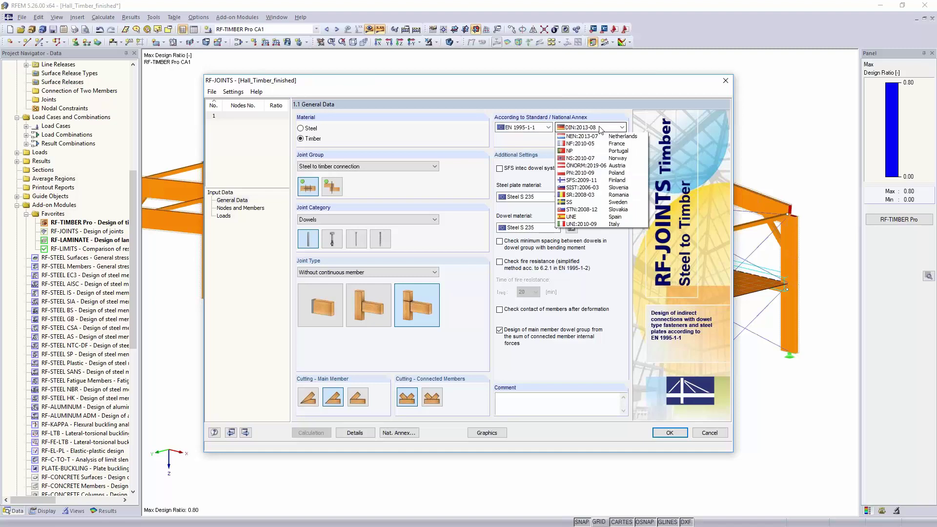
left_click(593, 103)
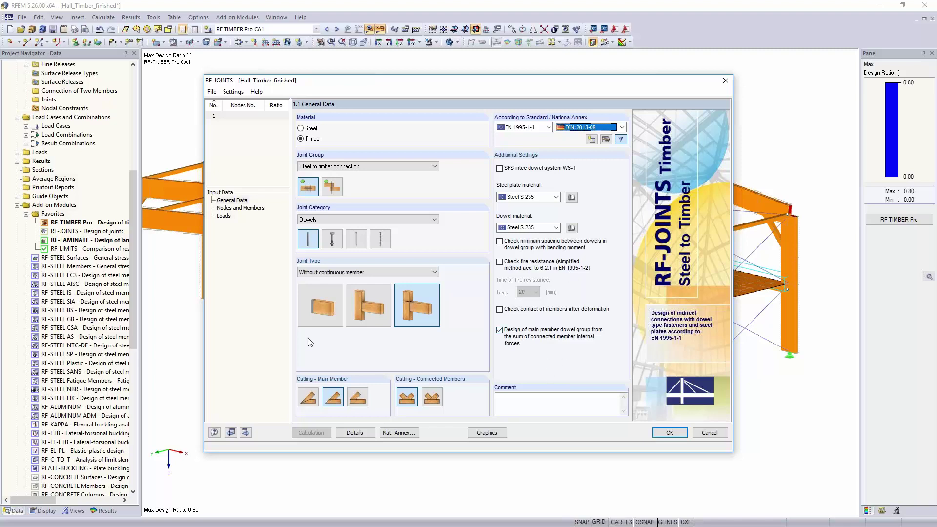
- Start picking the joint nodes in the model and select corner nodes 8, 19, 35, 51 and 67 along one eave
left_click(243, 208)
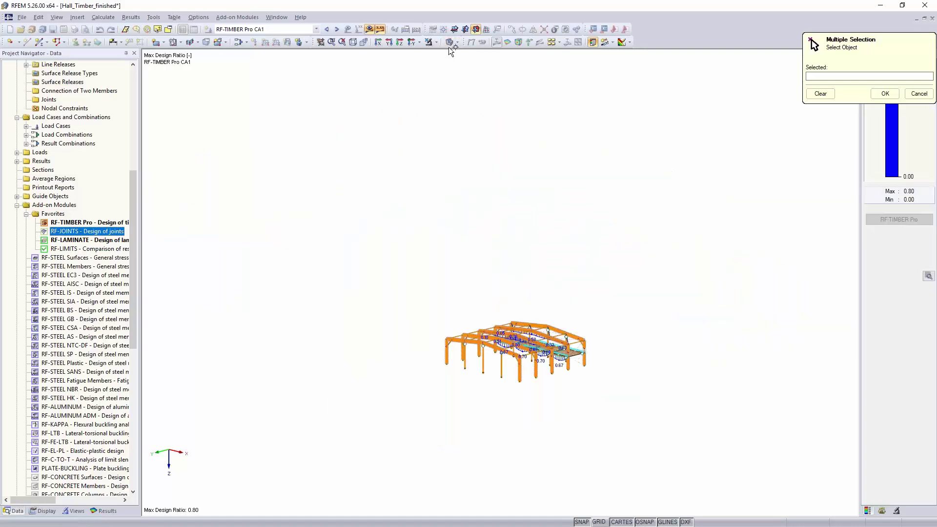
left_click(369, 30)
middle_click_drag(524, 315, 445, 195, "ctrl")
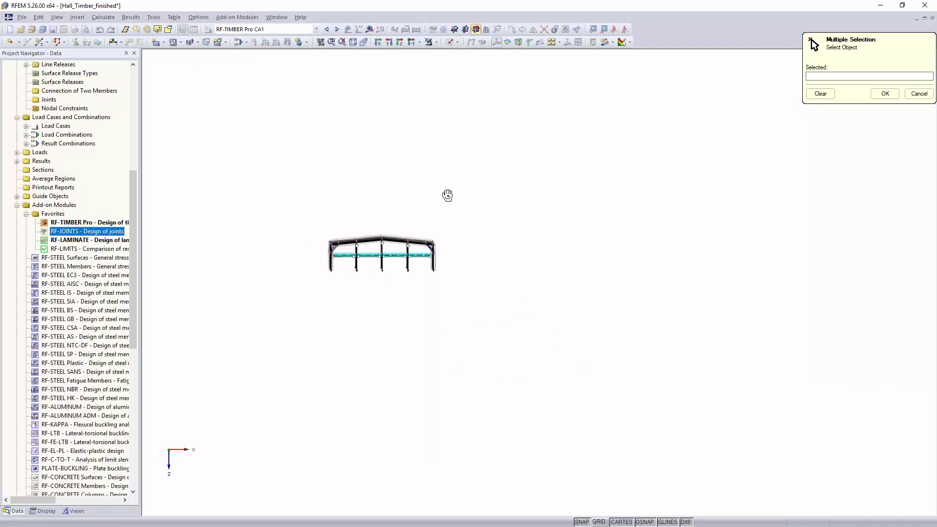
scroll(446, 230, "up", 3)
scroll(444, 290, "up", 2)
scroll(489, 272, "up", 5)
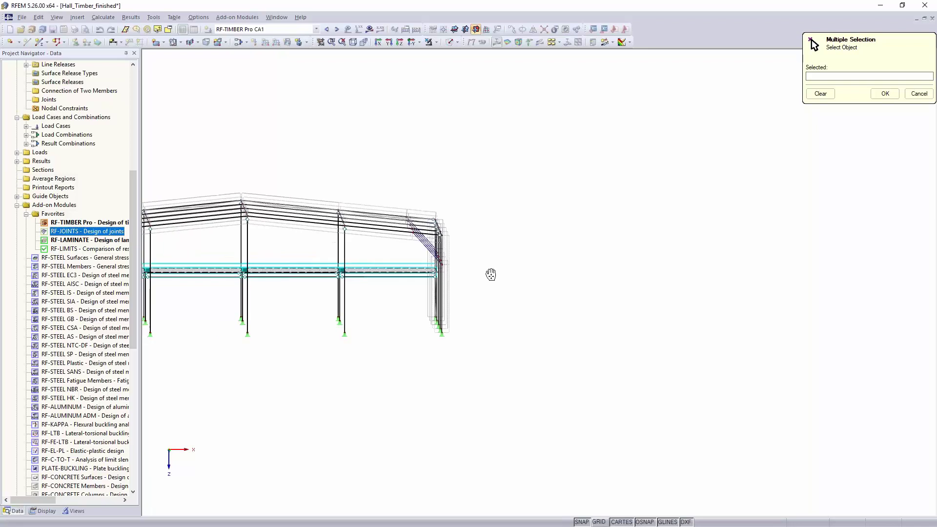
scroll(489, 263, "up", 2)
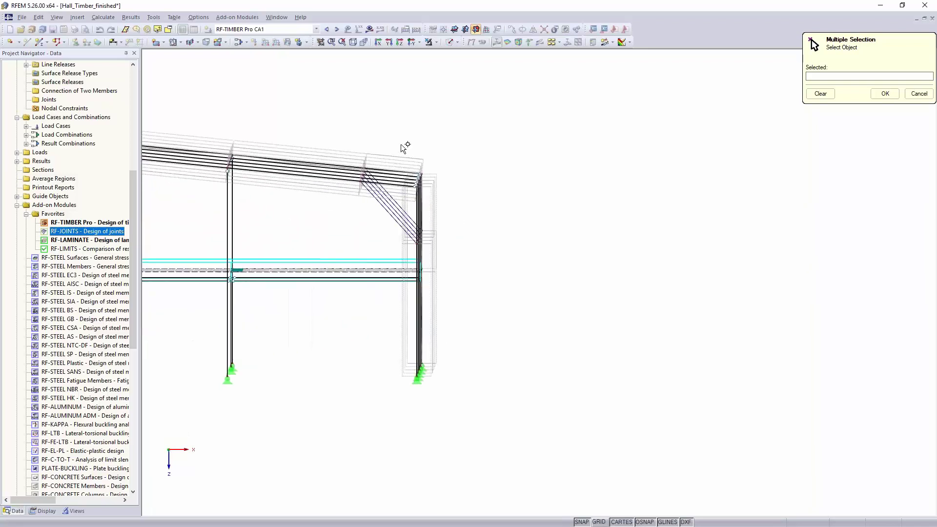
left_click_drag(406, 143, 452, 201)
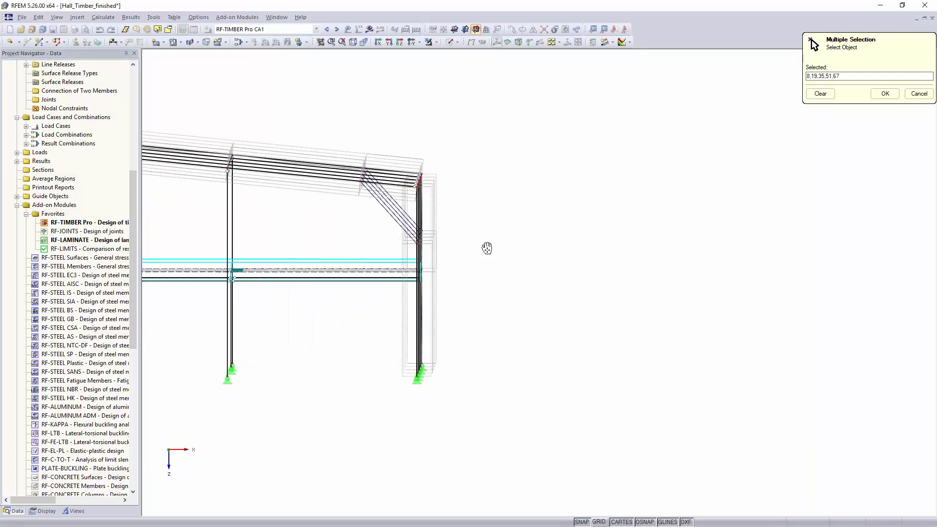
- Add the corner nodes 2, 13, 29, 45 and 61 along the opposite eave and confirm the node selection
scroll(492, 247, "down", 5)
middle_click_drag(499, 247, 552, 249)
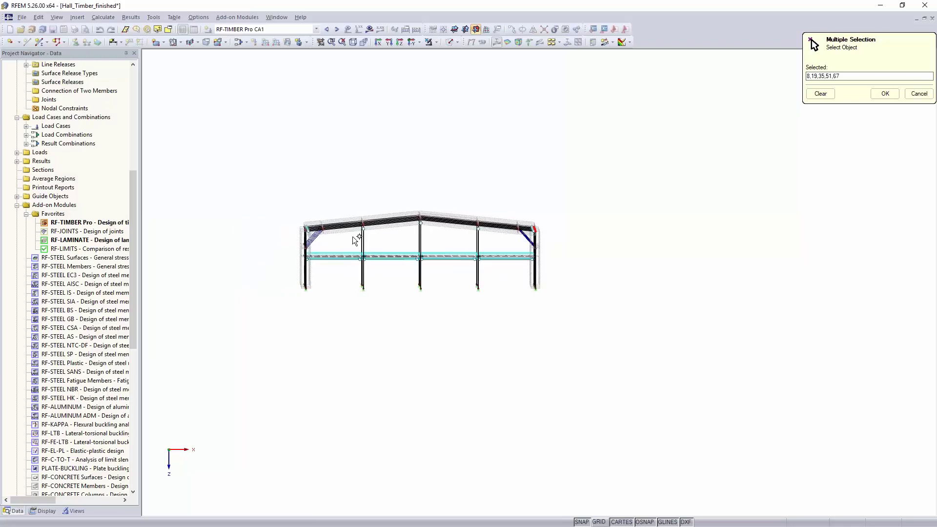
scroll(320, 231, "up", 4)
left_click_drag(261, 187, 297, 237)
left_click(884, 94)
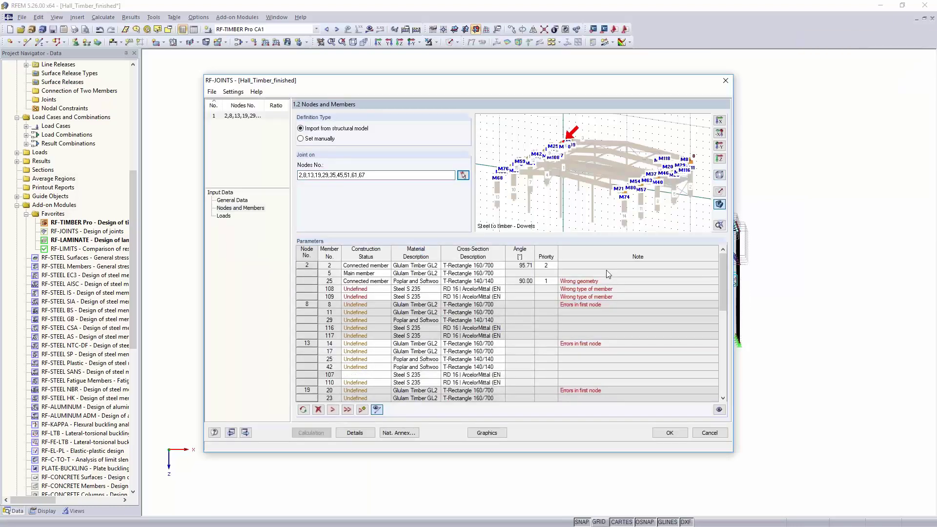
- Identify the members at node 2 in the preview and set member 25's construction status to Inactive
scroll(560, 141, "up", 5)
scroll(560, 142, "up", 2)
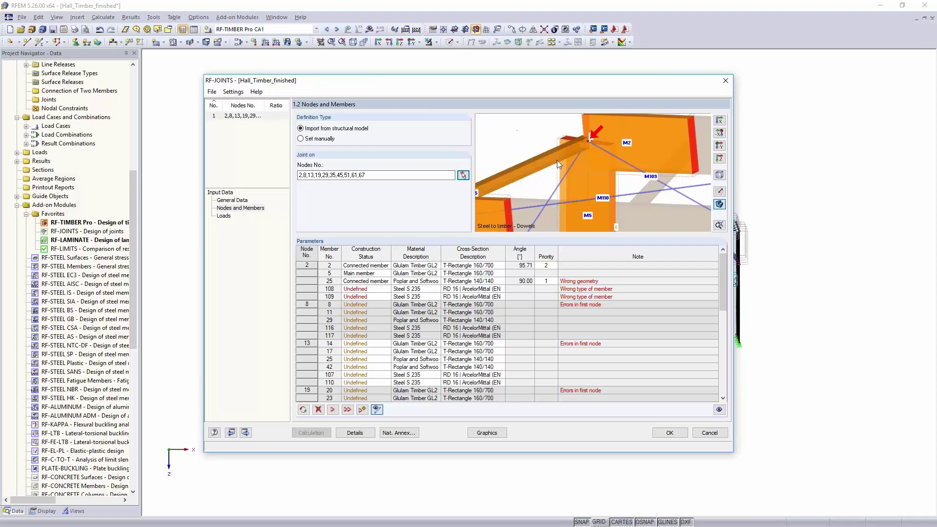
left_click(361, 266)
left_click(361, 273)
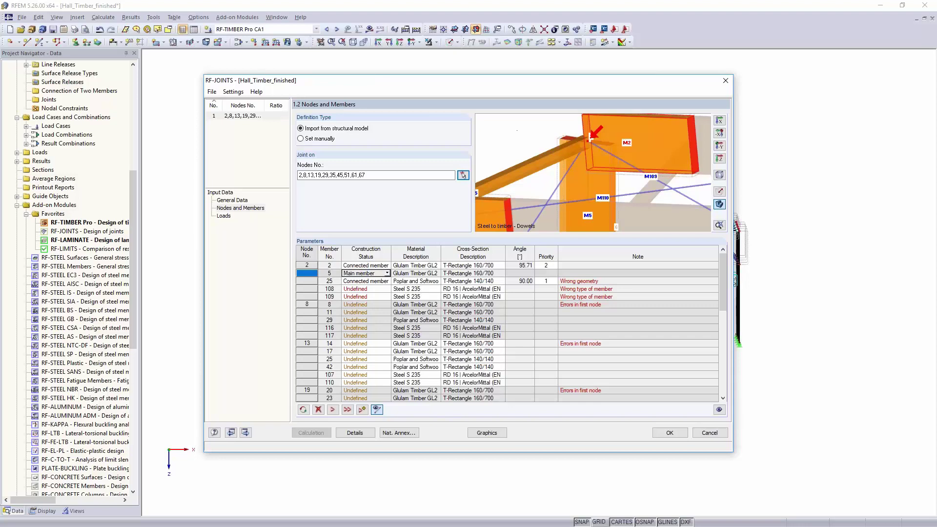
left_click(371, 282)
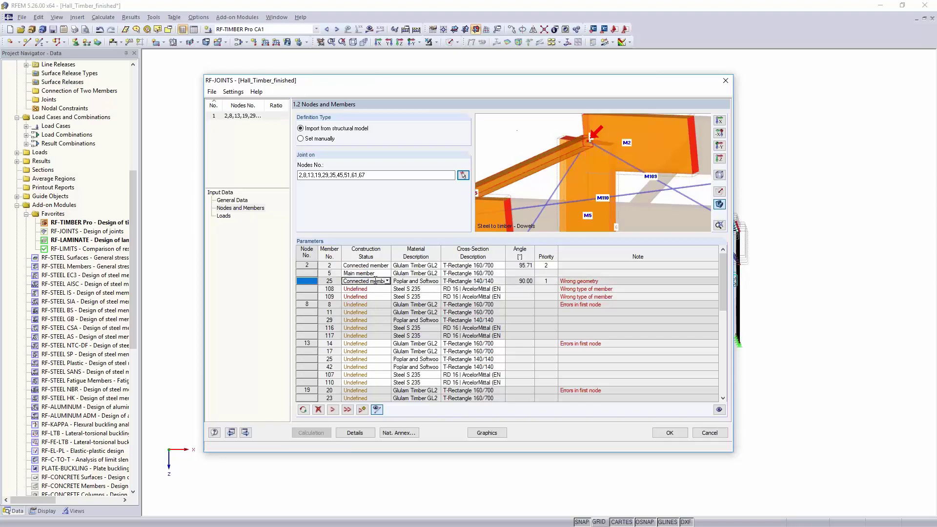
left_click(387, 281)
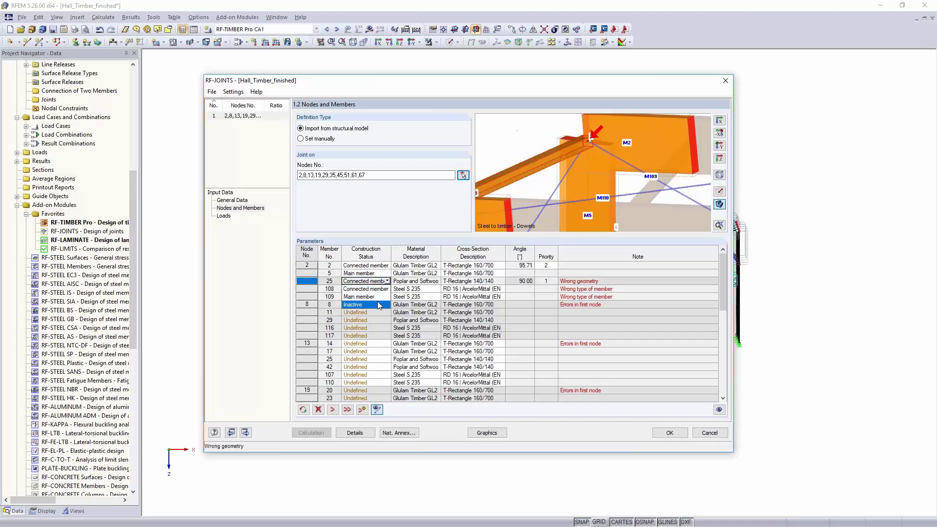
left_click(380, 305)
- Set the steel rod members 109 and 108 at node 2 to Inactive
left_click(371, 289)
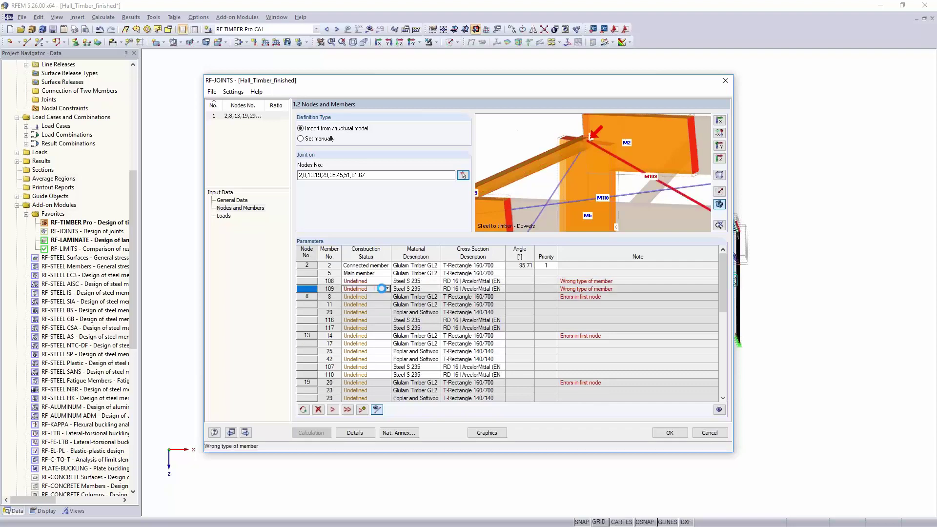
left_click(387, 288)
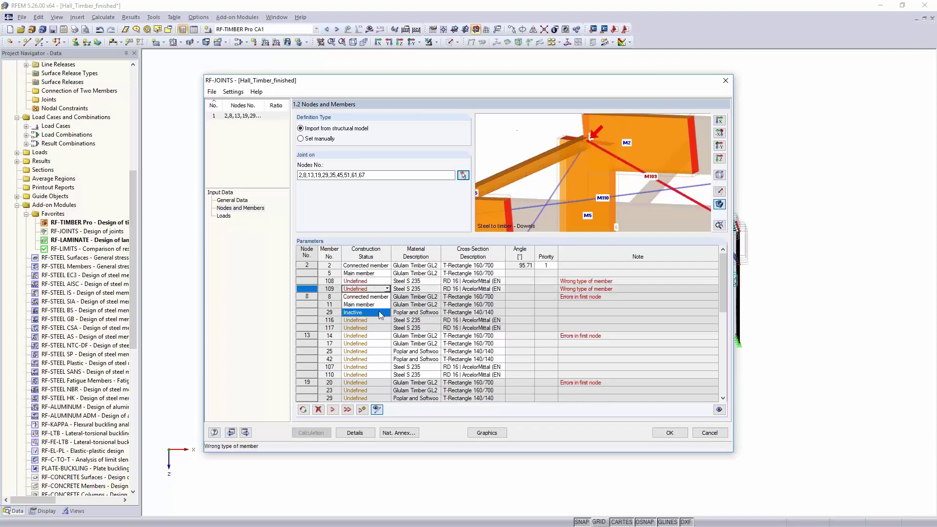
left_click(379, 311)
left_click(366, 281)
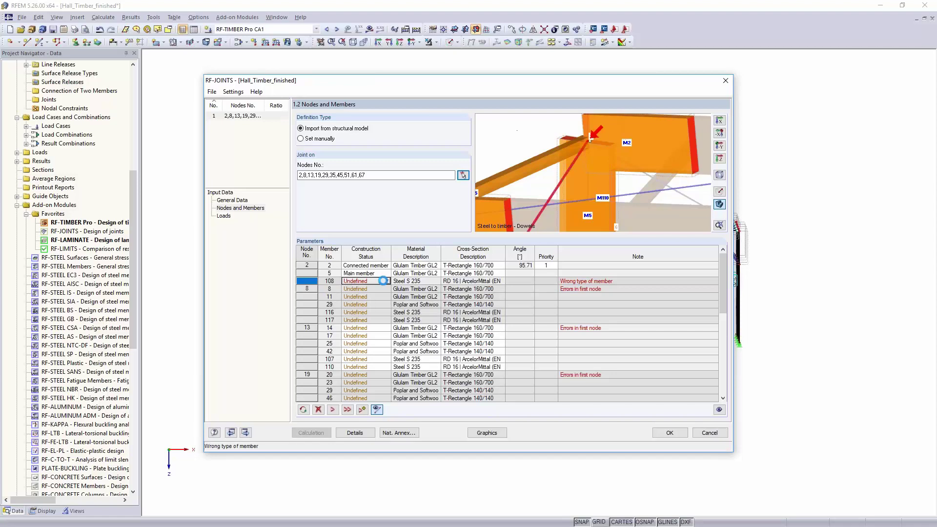
left_click(387, 281)
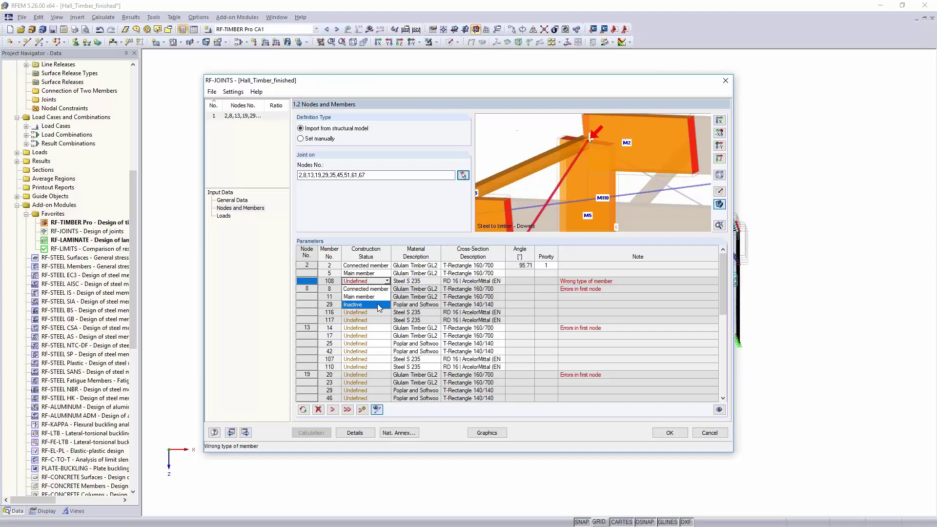
left_click(377, 303)
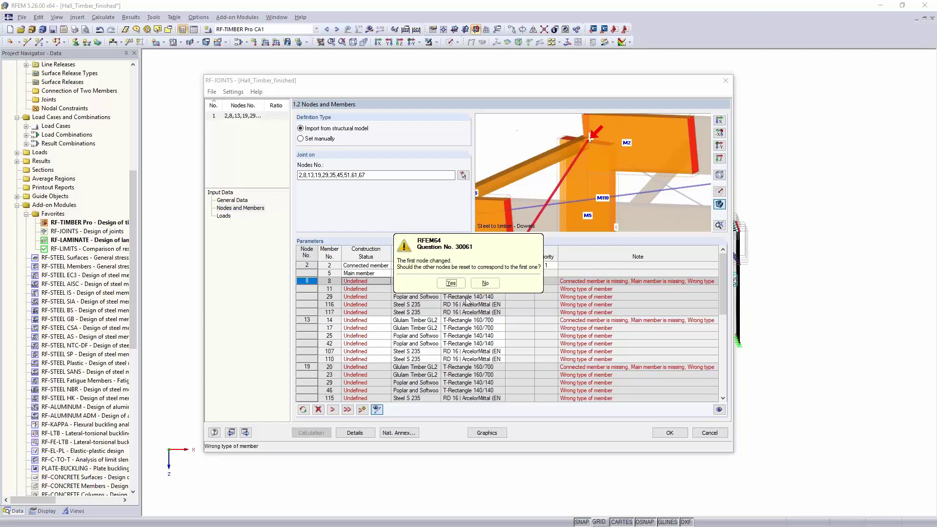
- Reset the other joint nodes to correspond to the first node, without setting the connection geometry to default
left_click(450, 283)
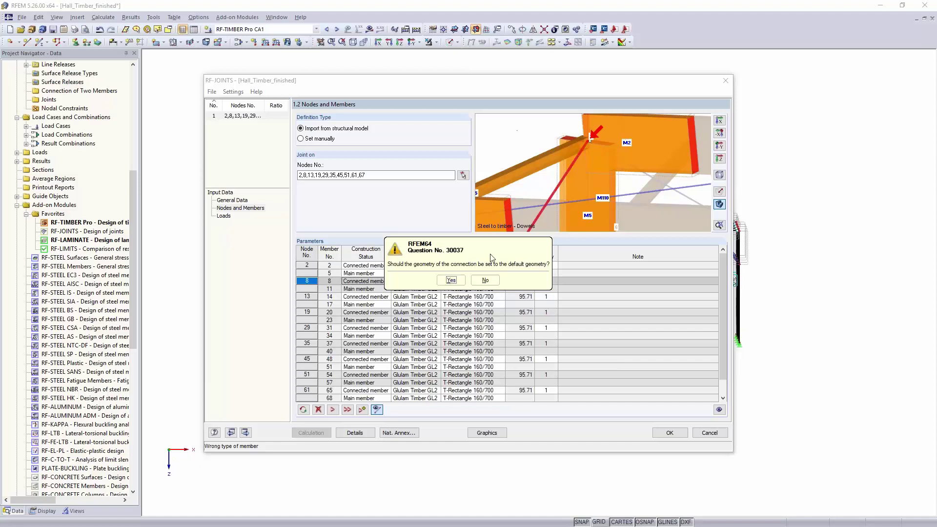
left_click(485, 281)
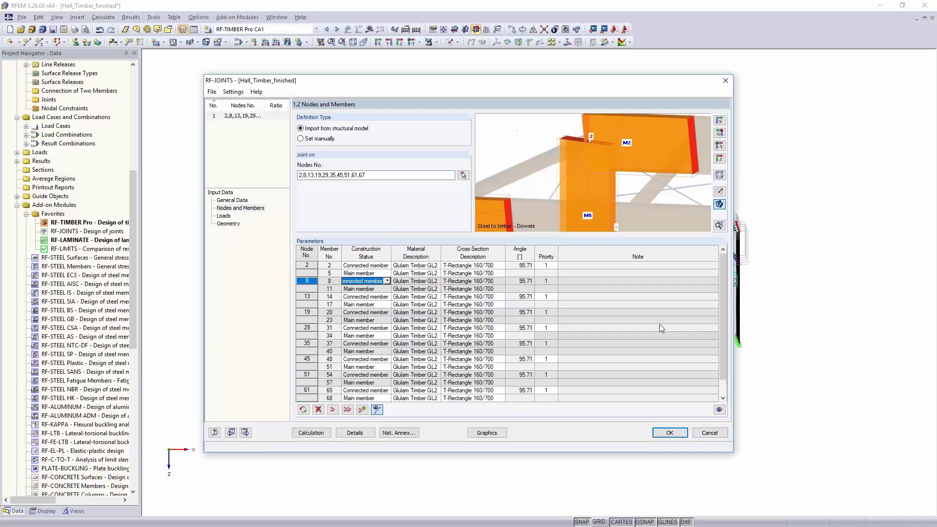
left_click_drag(608, 87, 426, 94)
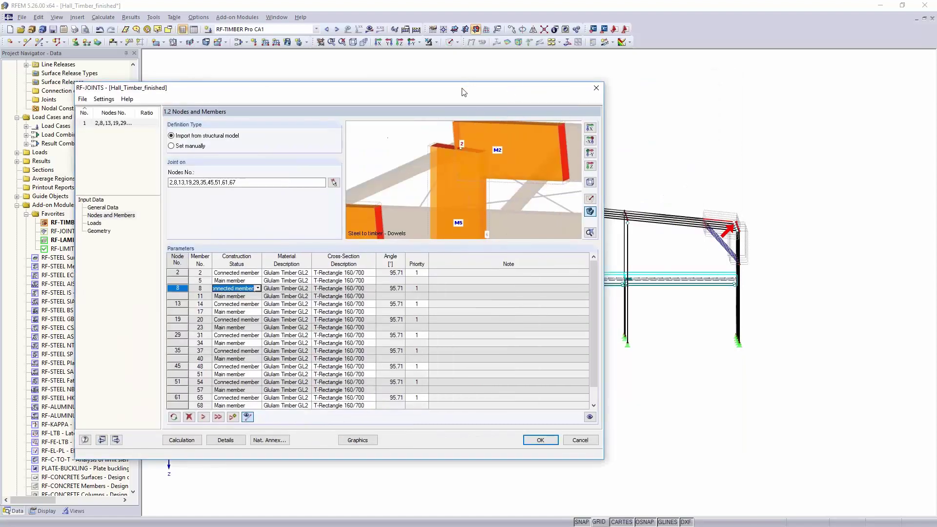
left_click_drag(468, 91, 677, 58)
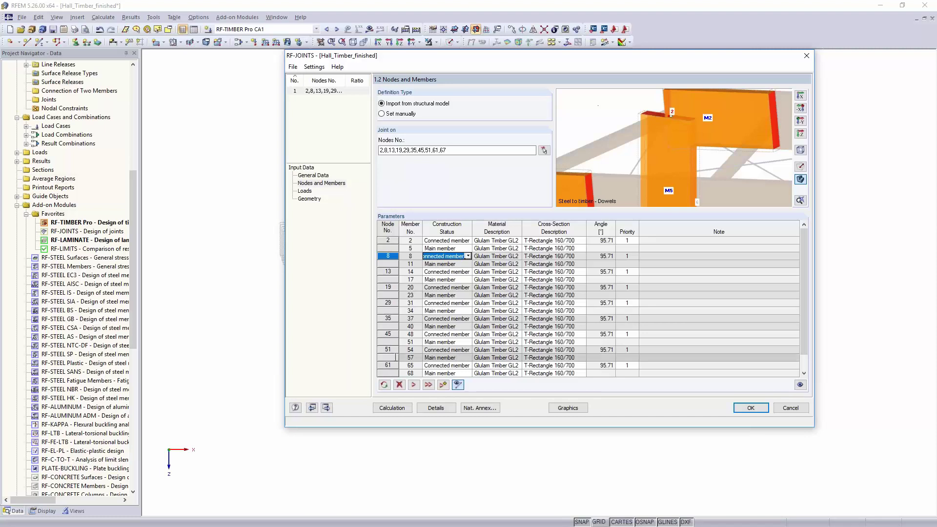
- Select load combinations CO13 and CO19 for the joint design and open the connection geometry settings
left_click(305, 191)
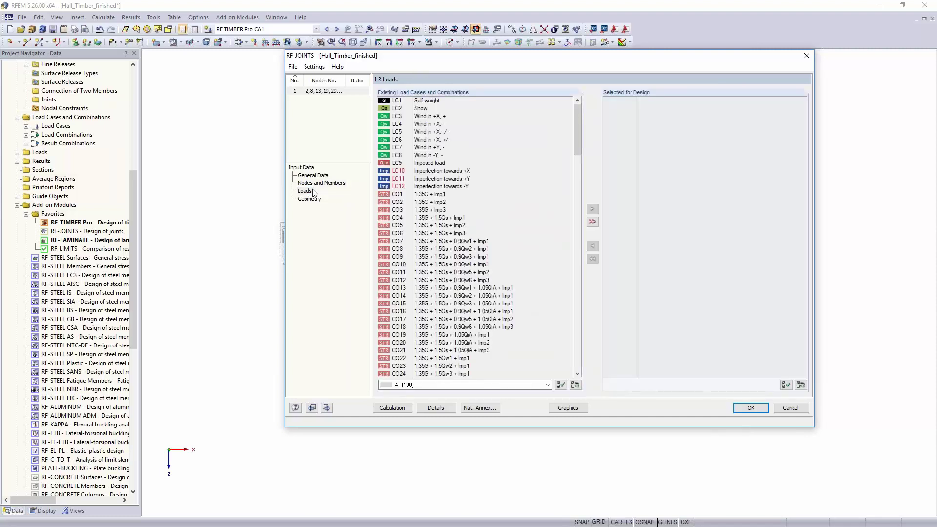
scroll(420, 287, "down", 1)
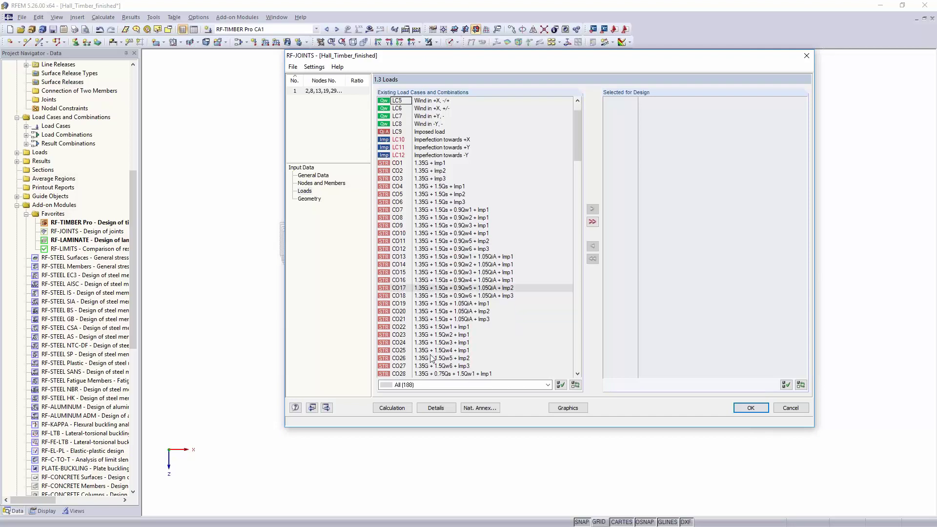
double_click(420, 259)
double_click(436, 296)
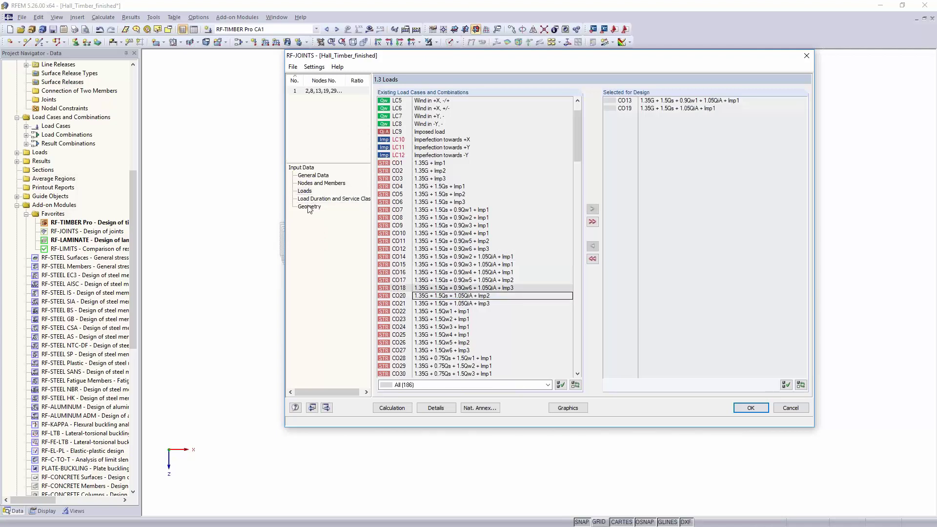
left_click(325, 208)
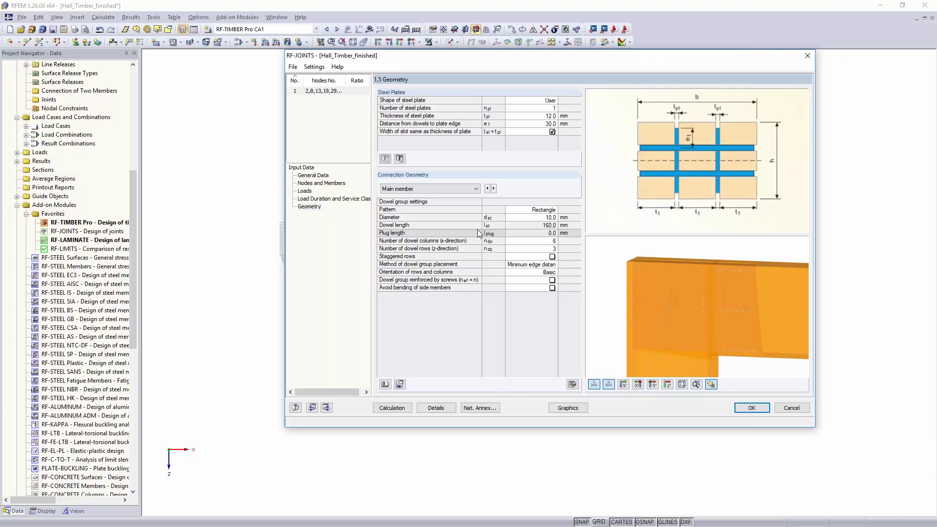
- Try the Rectangle shape for the steel plate and return the shape to User
left_click(531, 107)
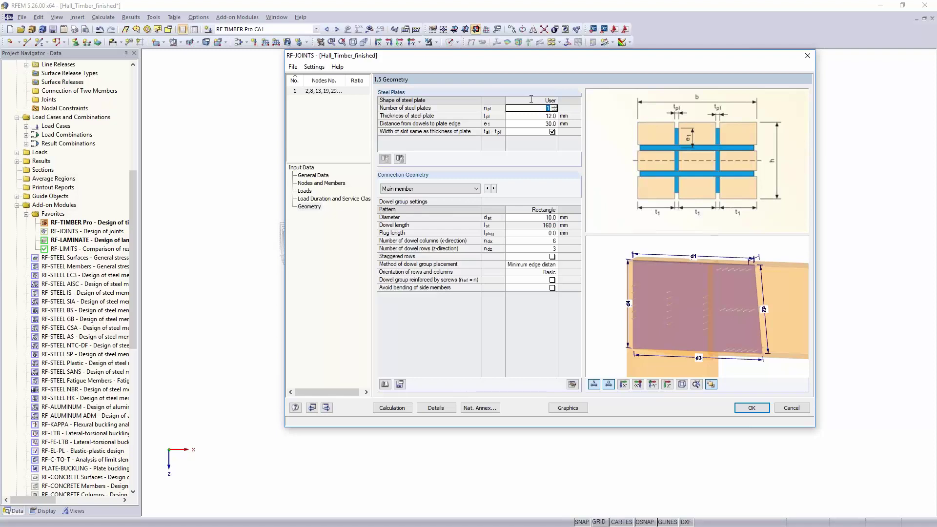
left_click(534, 100)
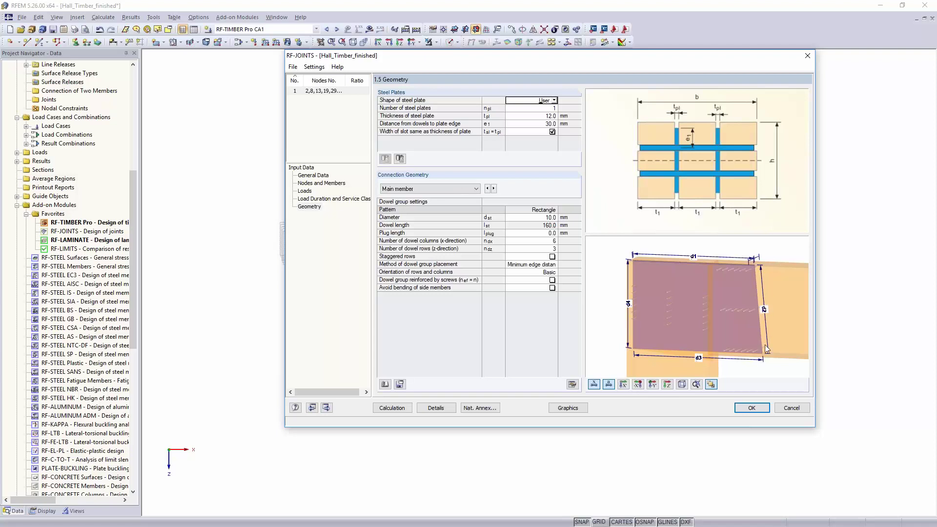
left_click(554, 100)
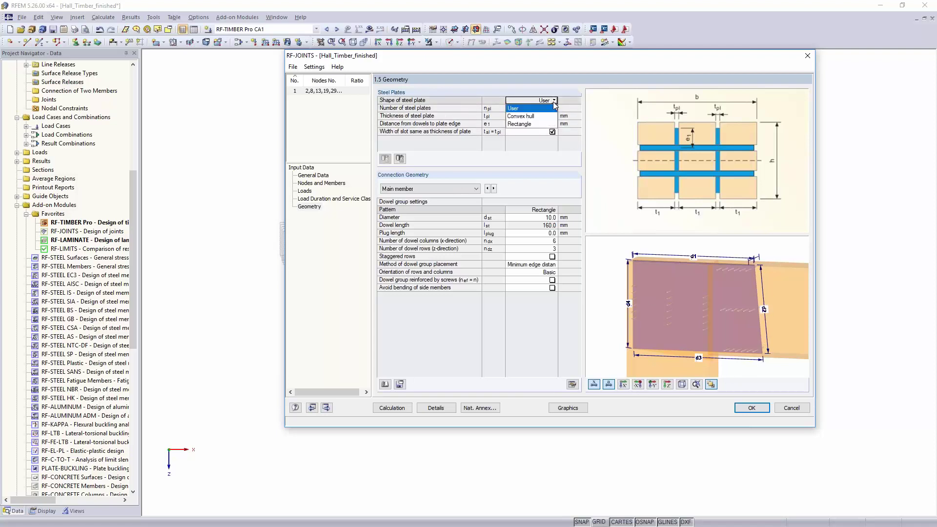
left_click(541, 124)
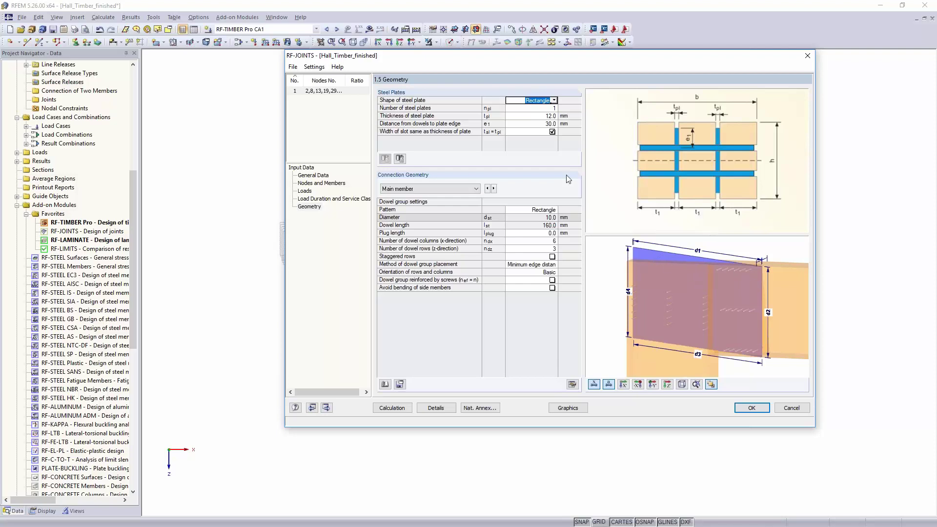
left_click(555, 100)
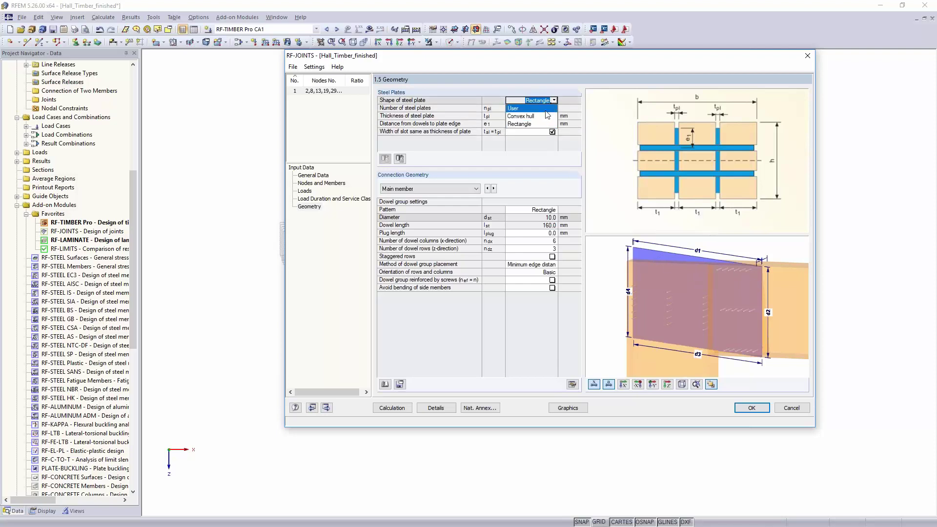
left_click(532, 115)
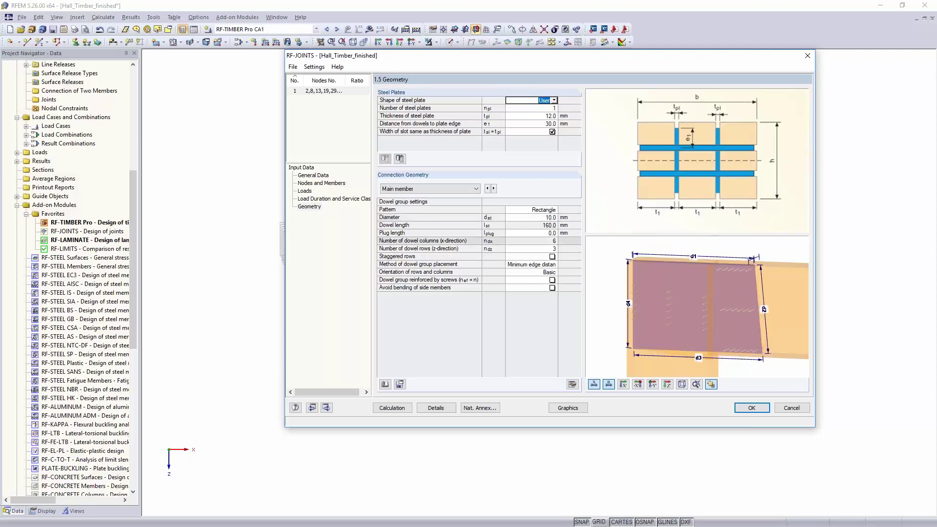
- Set the number of steel plates to 2 and their thickness to 14 mm, keeping the other plate settings
left_click(538, 108)
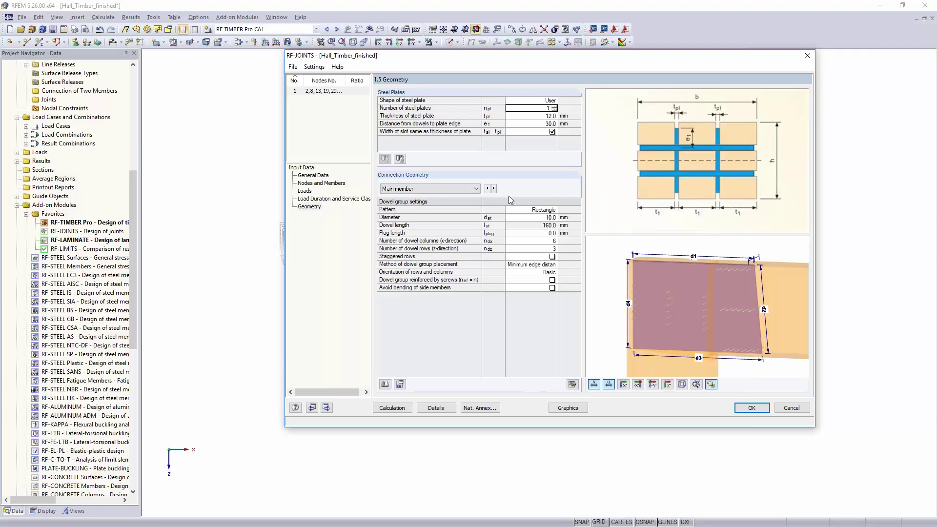
type("2")
key("Return")
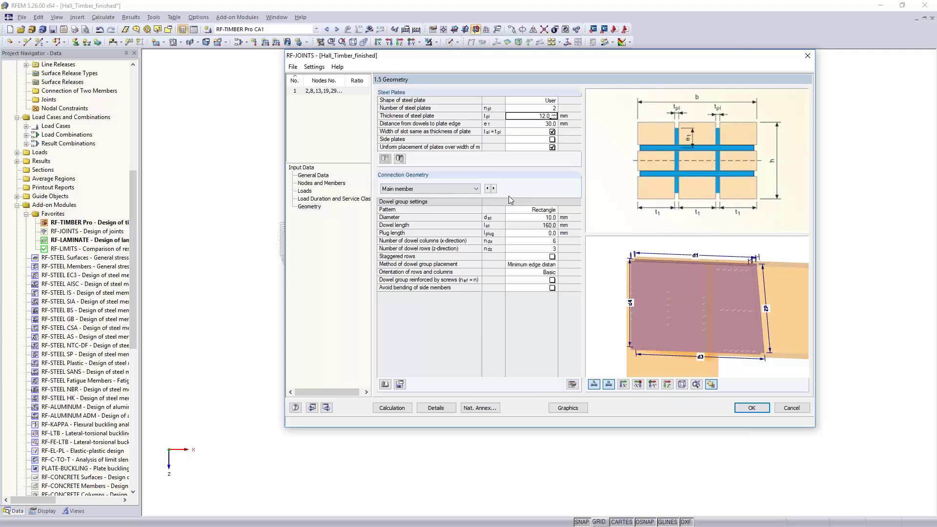
type("4")
key("Return")
key("Return")
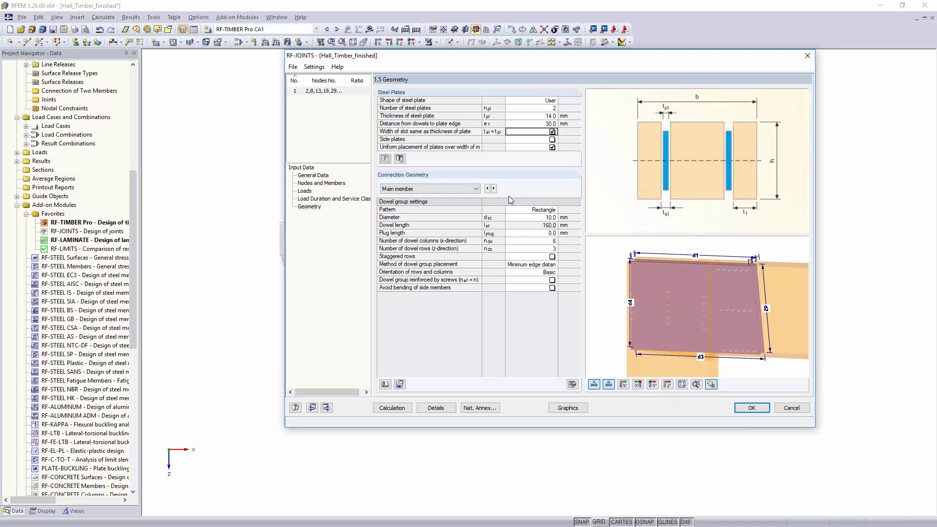
key("Return")
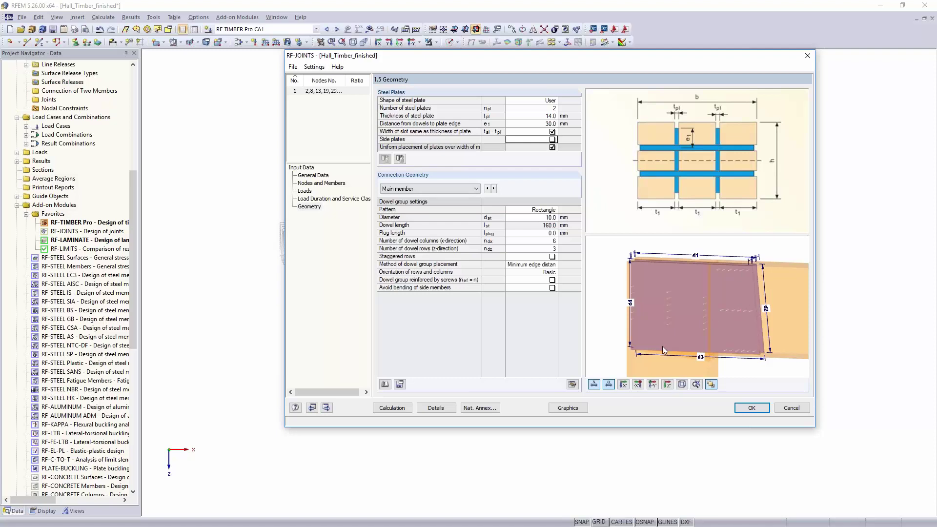
- Keep the Rectangle pattern for the main member's dowel group and set the dowel diameter to 14 mm
left_click(517, 208)
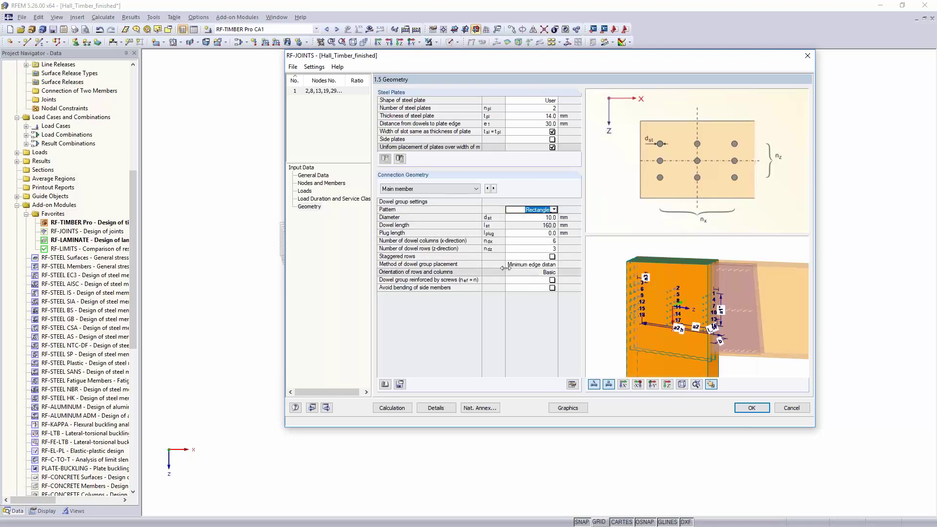
left_click(554, 209)
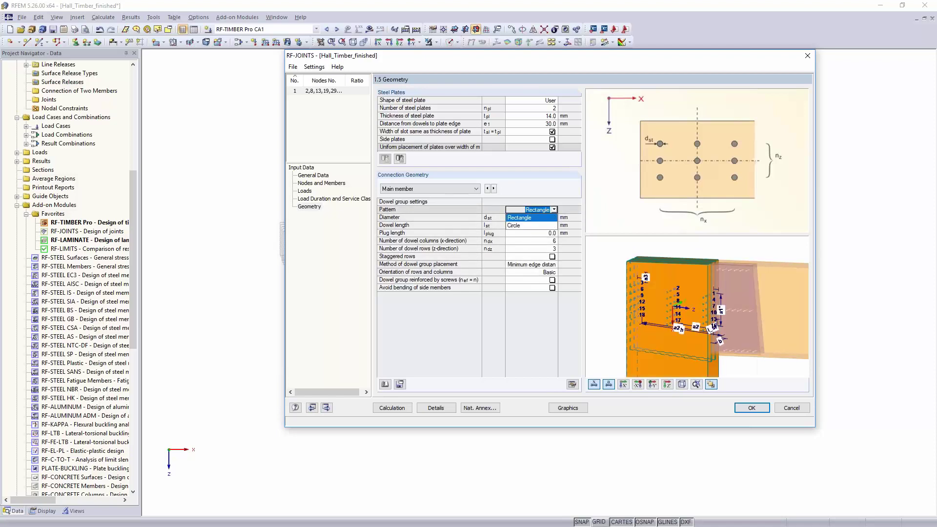
left_click(528, 217)
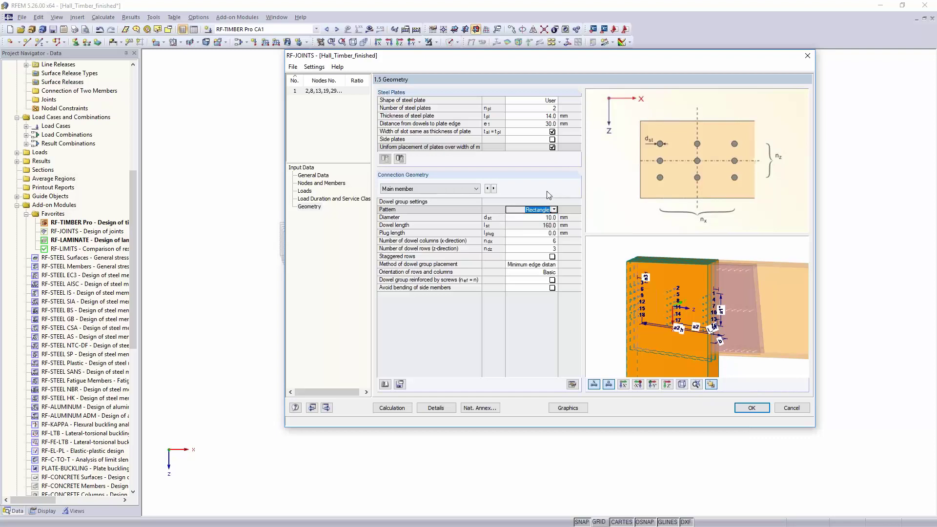
left_click(527, 217)
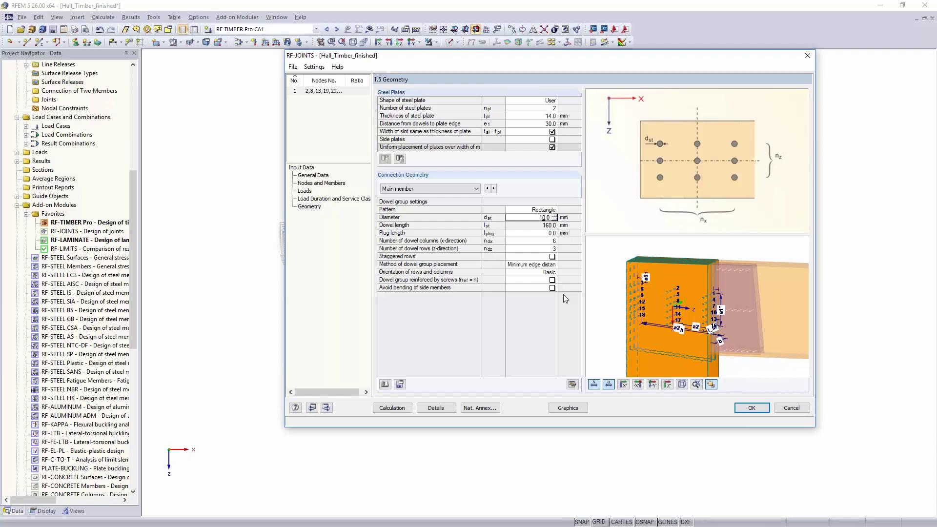
key("Delete")
type("4")
key("Return")
key("Return")
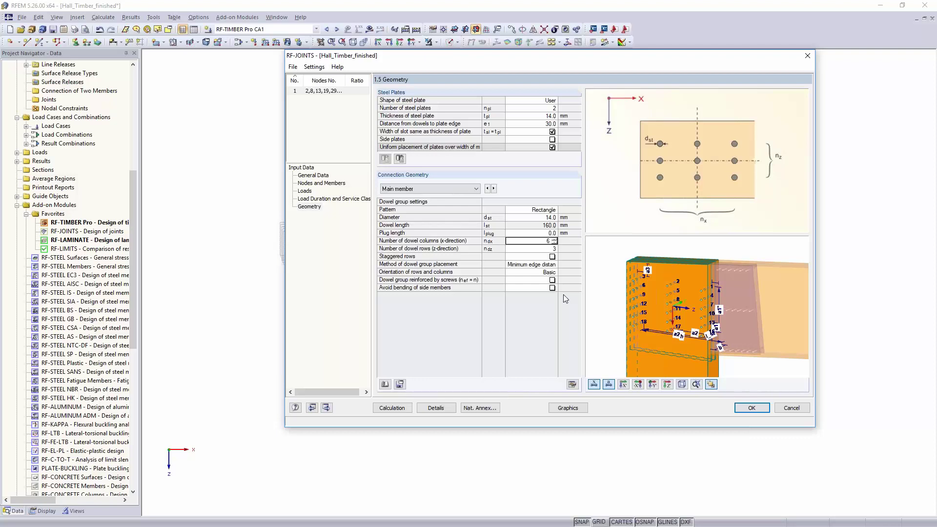
- Set the main member's dowel group to 8 columns and 4 rows
key("Return")
type("4")
key("Return")
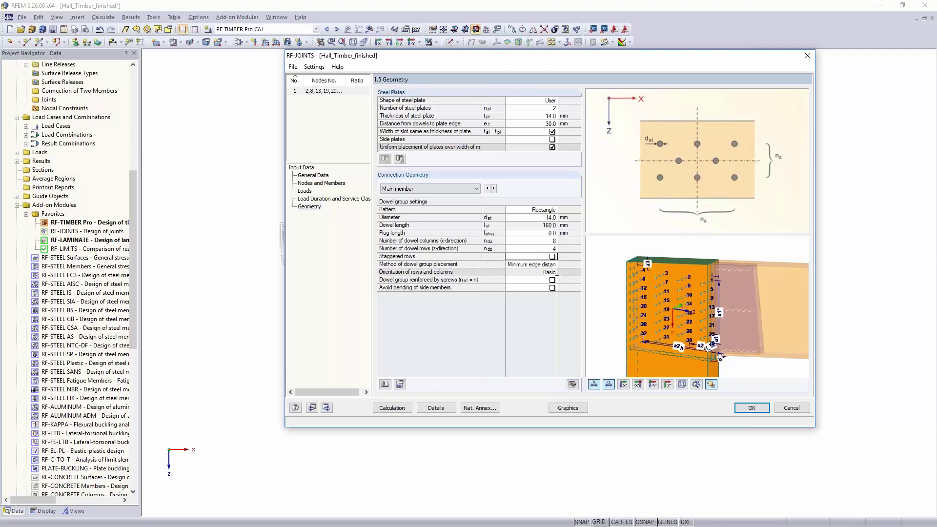
- Make the main member's dowel placement user-defined, with 100 mm between columns, 175 mm between rows and 140 mm from the loaded end
left_click(652, 385)
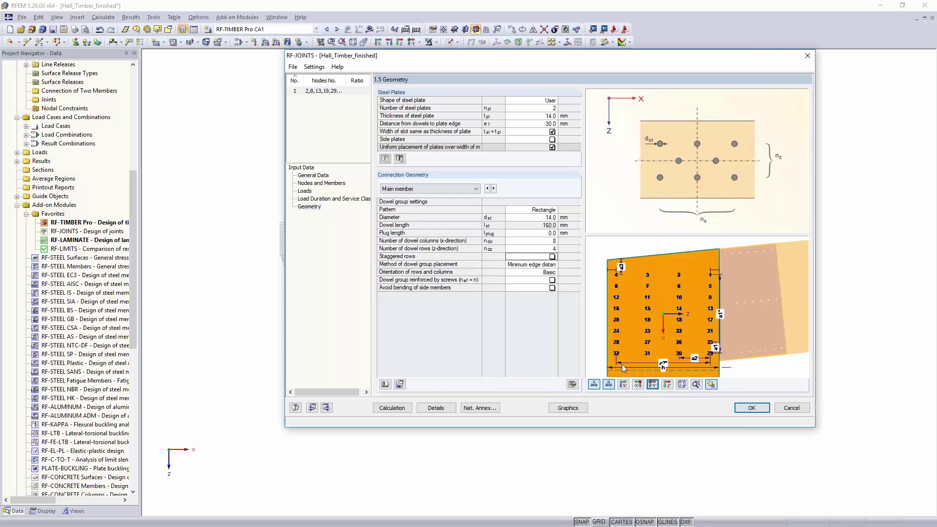
left_click(538, 265)
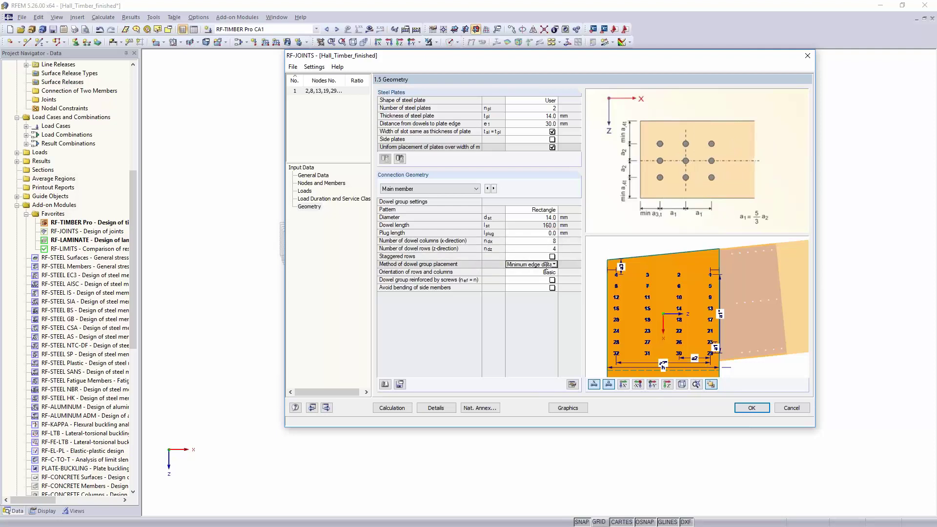
left_click(555, 264)
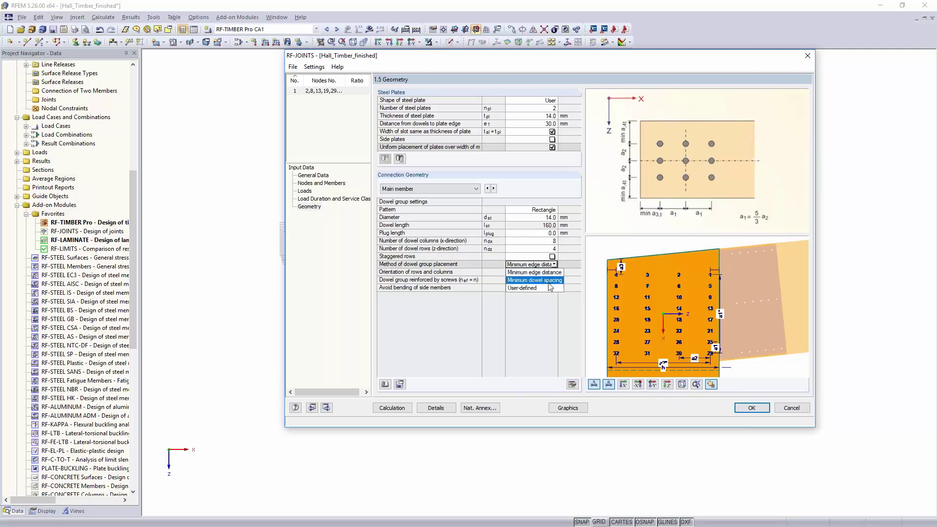
left_click(546, 288)
left_click(531, 272)
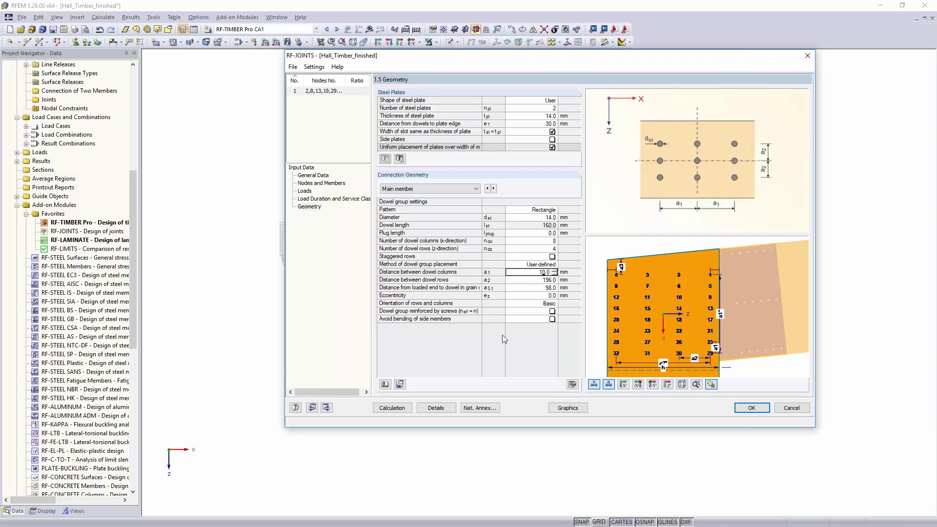
type("100")
key("Return")
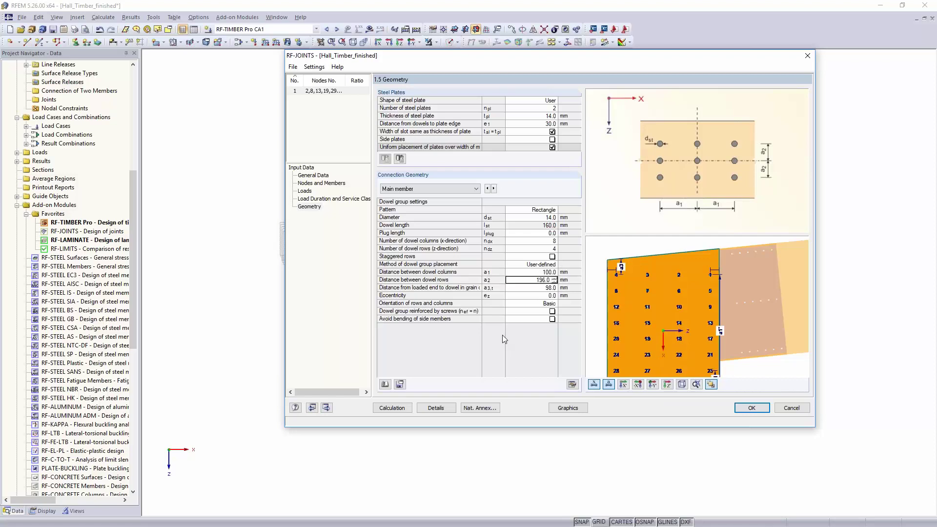
type("175")
key("Return")
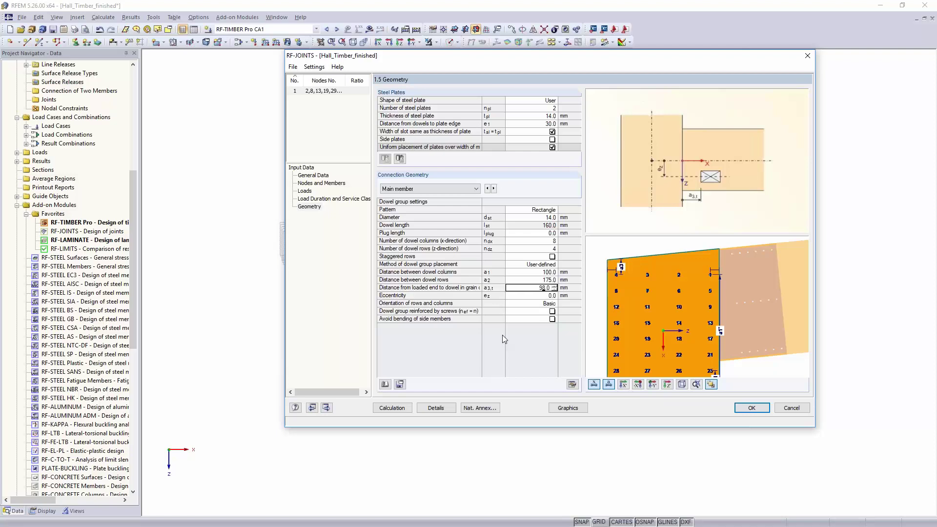
type("140.")
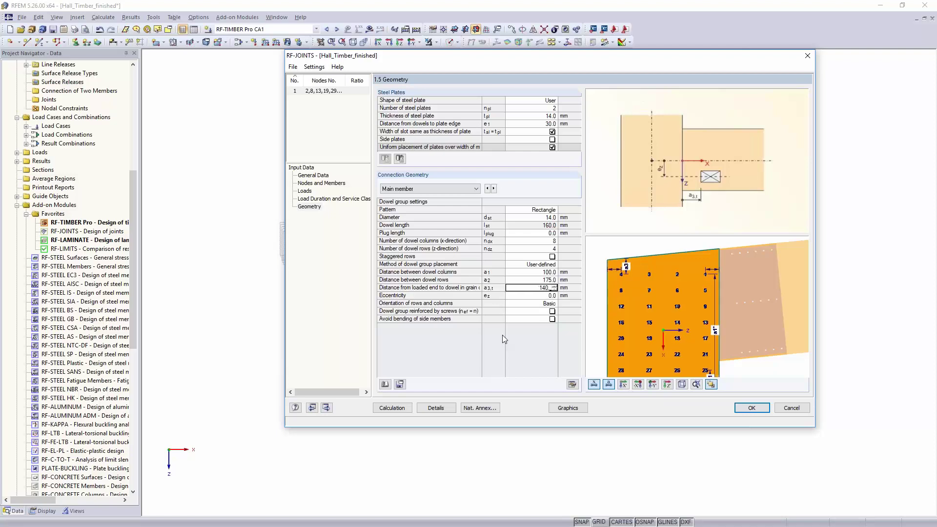
key("Return")
- Give connected member 1 dowels of 14 mm diameter in 8 columns and 4 rows
left_click(493, 189)
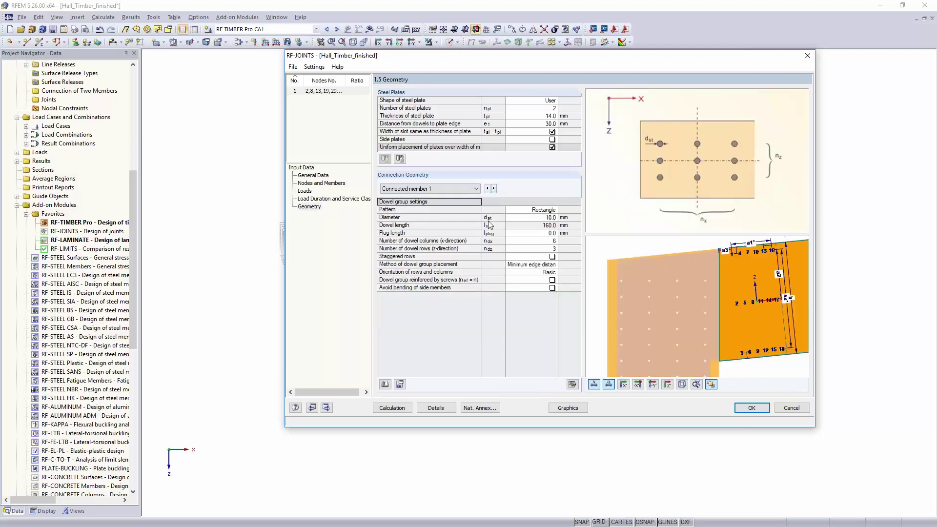
left_click(532, 217)
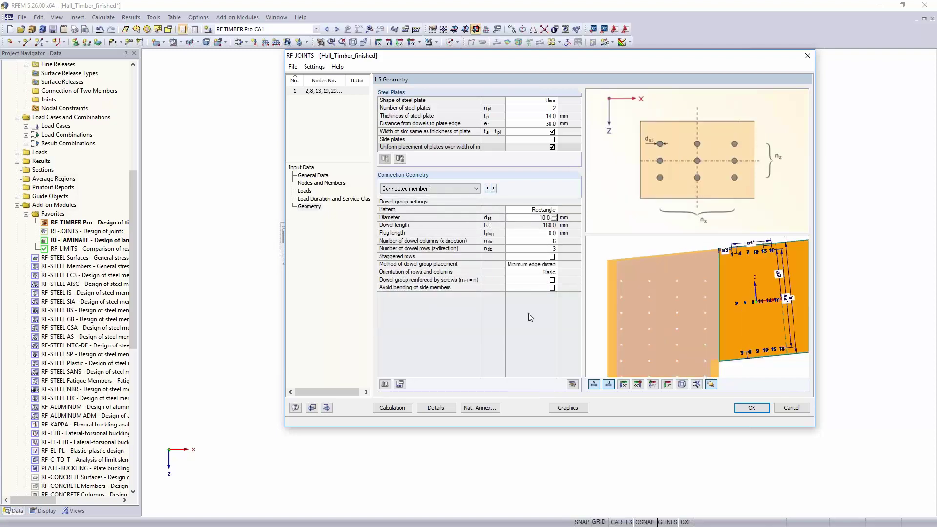
type("14")
key("Return")
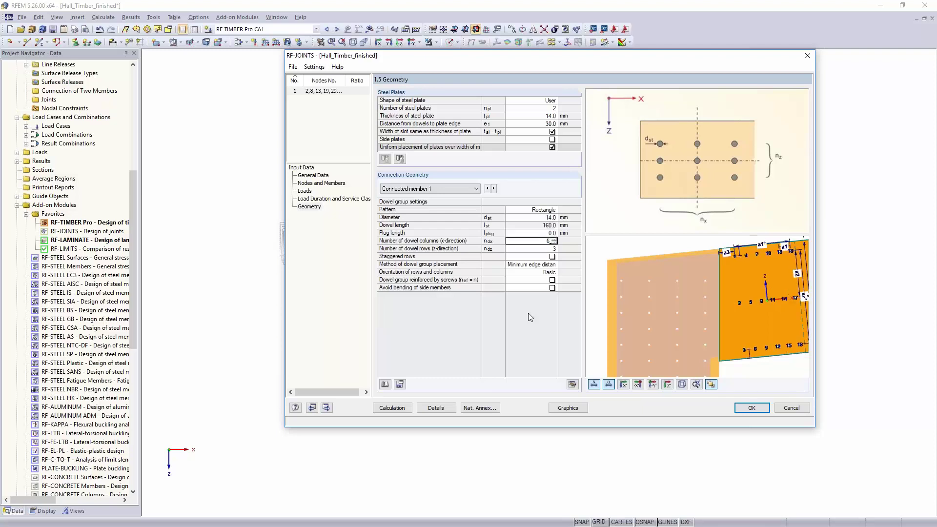
key("Return")
type("4")
key("Return")
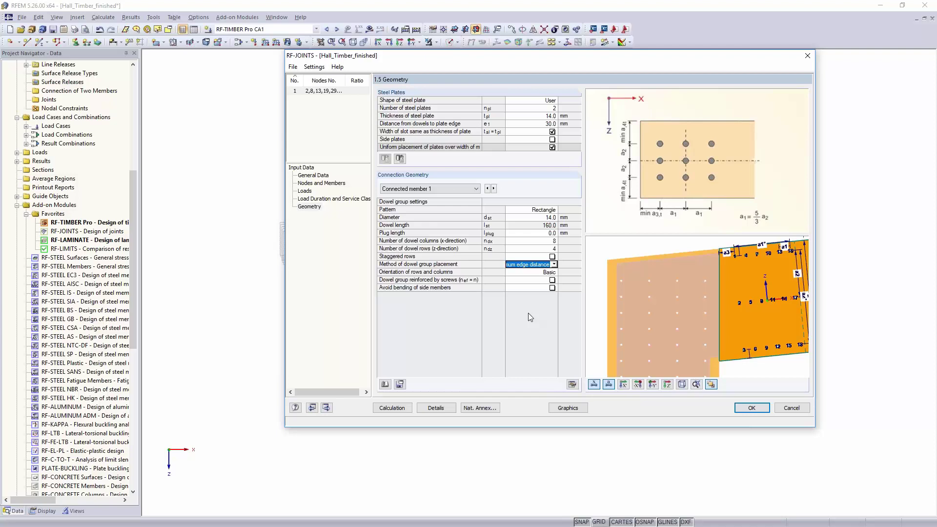
- Make connected member 1's dowel placement user-defined, with 105 mm between columns, 160 mm between rows and 130 mm from the loaded end
left_click(554, 264)
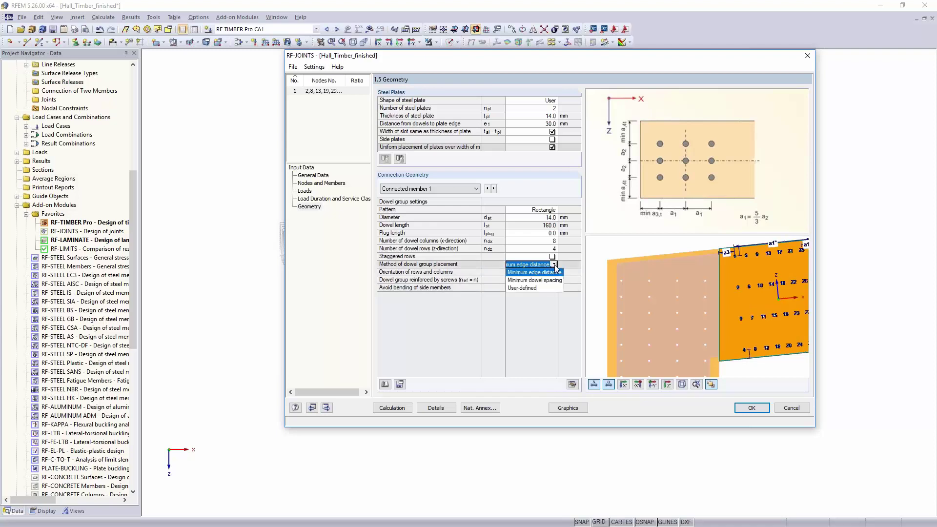
left_click(546, 288)
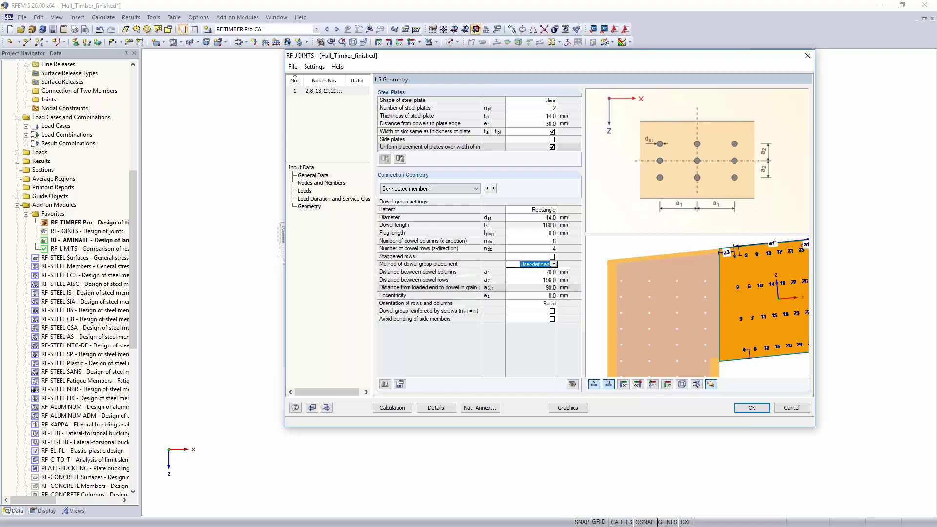
left_click(541, 272)
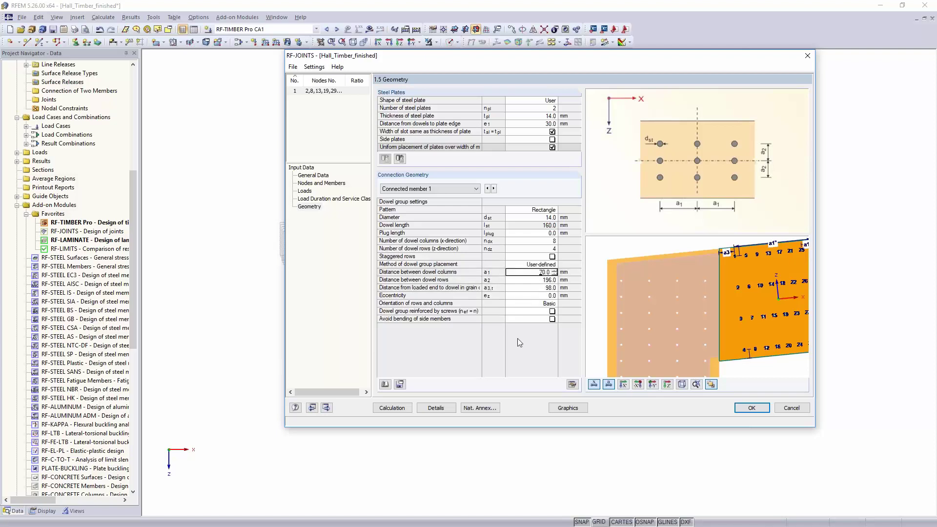
type("105")
key("Return")
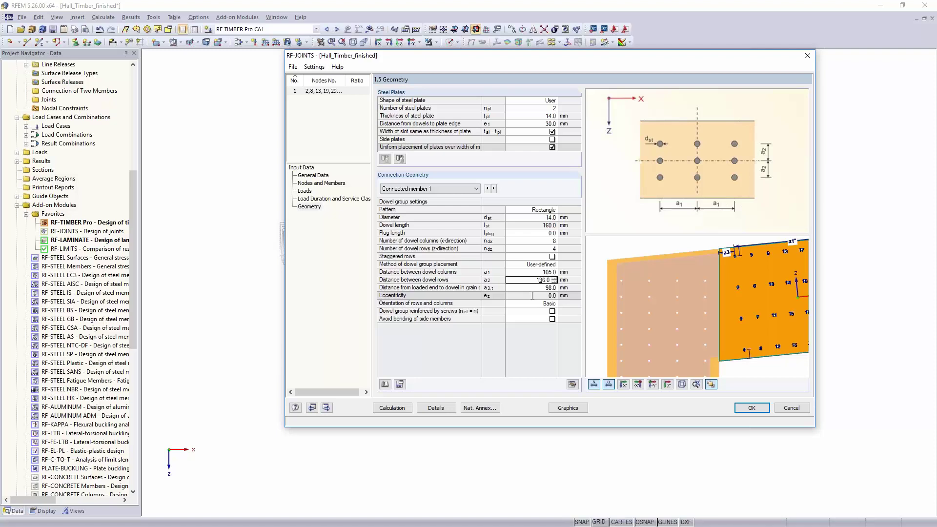
type("30")
key("Return")
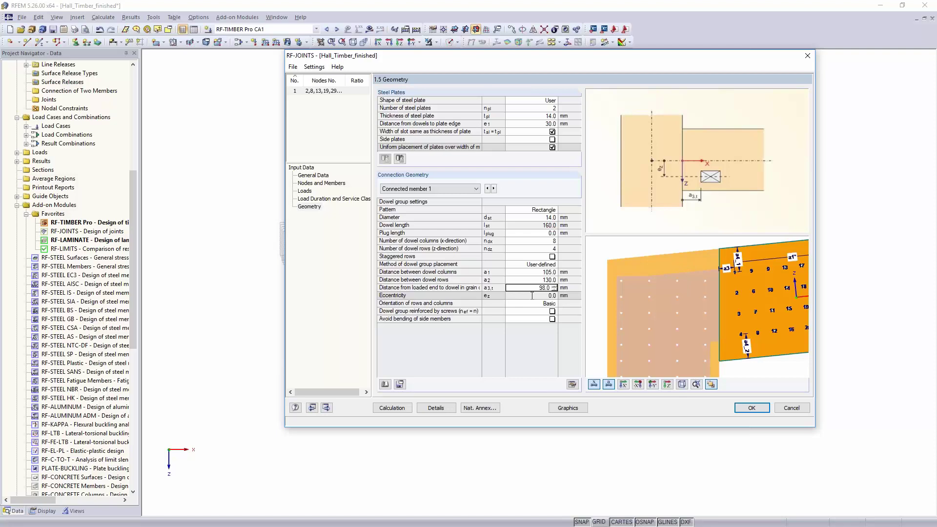
key("Up")
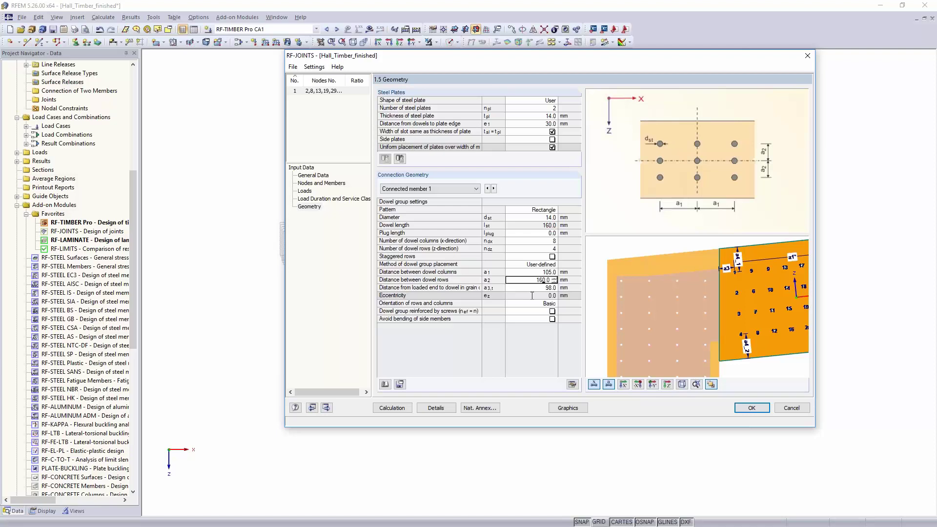
key("Down")
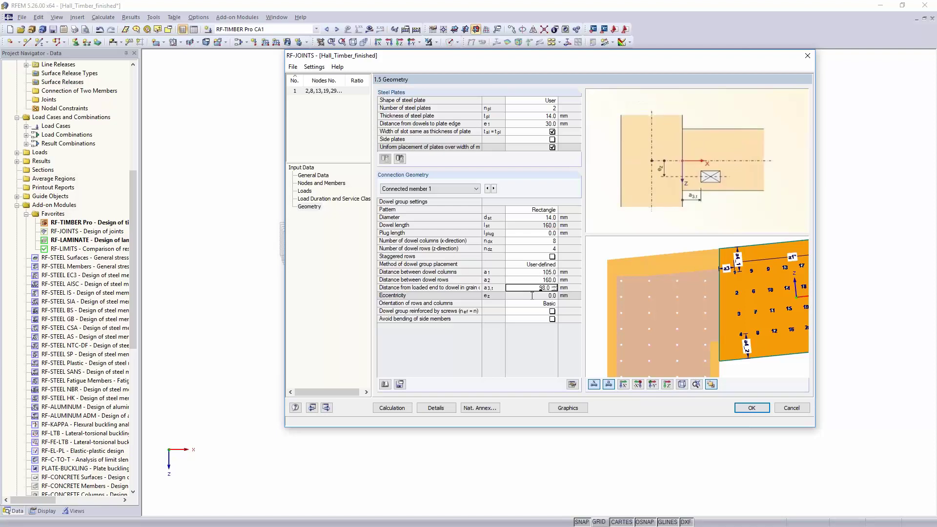
type("130")
key("Down")
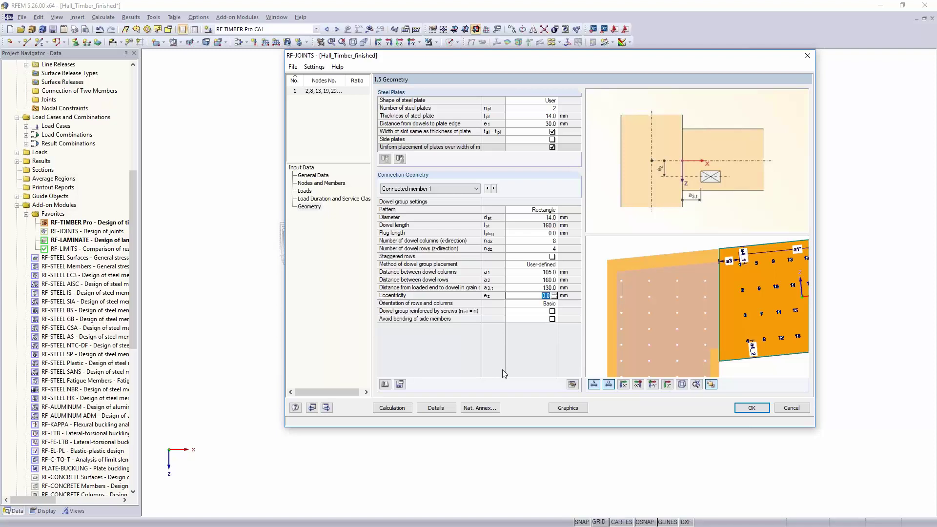
- Run the joint calculation and examine the single-dowel load capacity check 6010 with its dowel forces on the main member
left_click(385, 412)
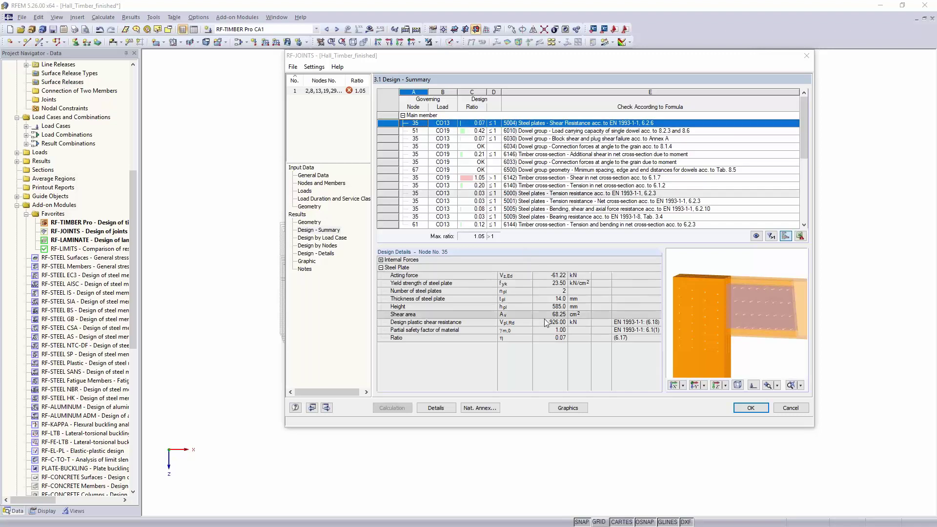
left_click(565, 131)
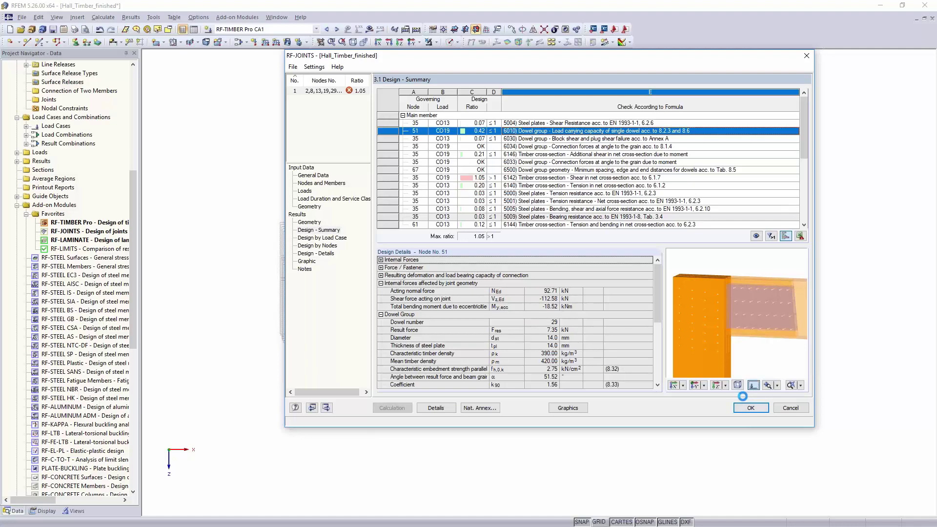
left_click(737, 385)
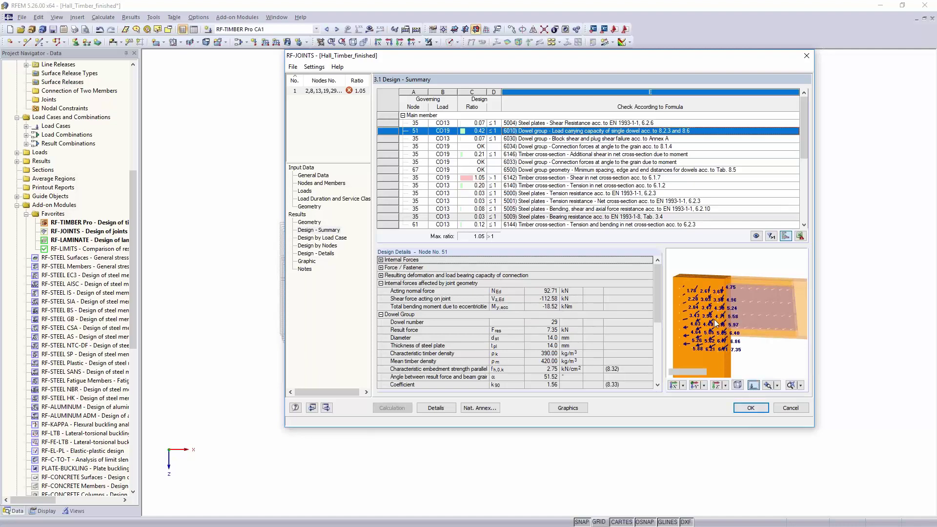
scroll(708, 319, "up", 5)
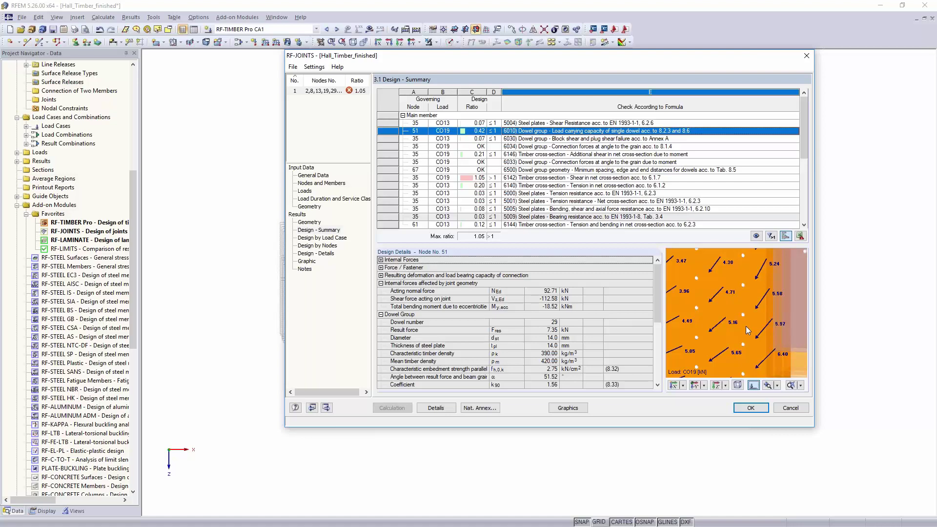
- Examine the main member's net cross-section shear check 6142 and view the module's design detail settings
left_click(589, 179)
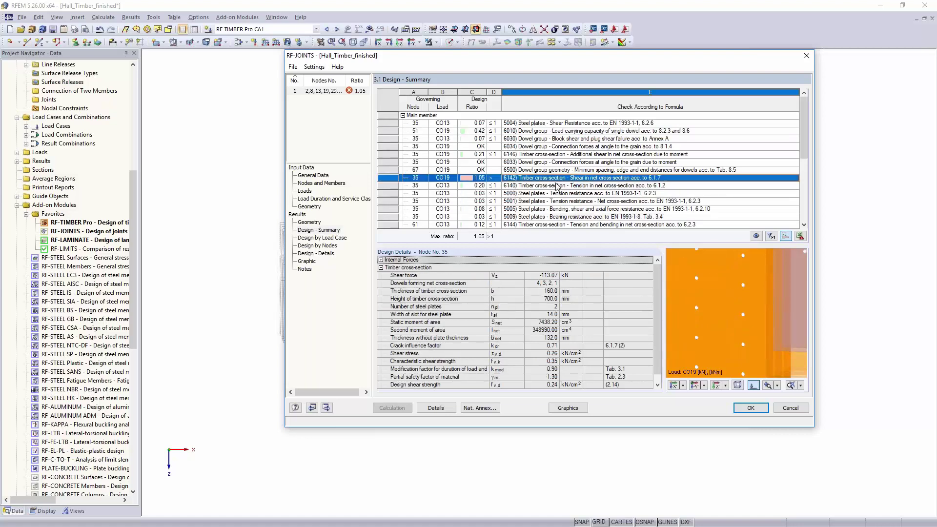
scroll(752, 306, "down", 4)
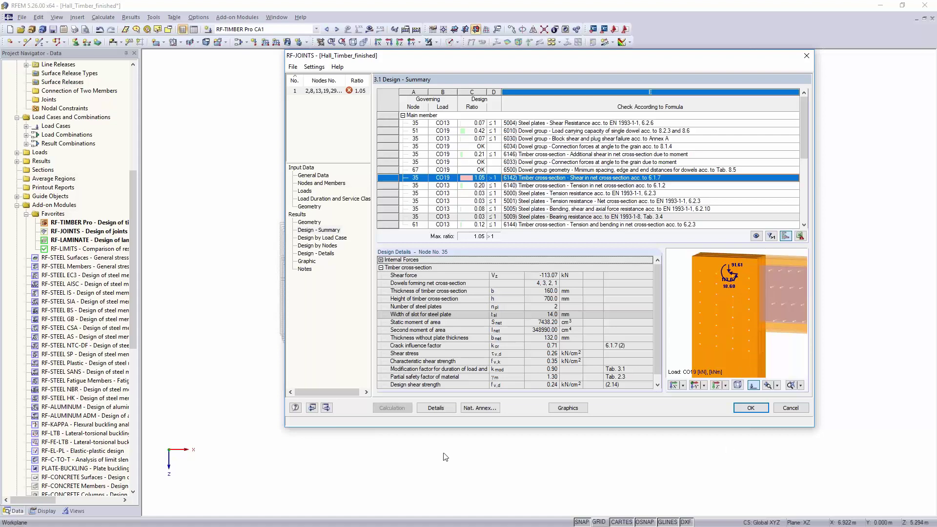
left_click(436, 408)
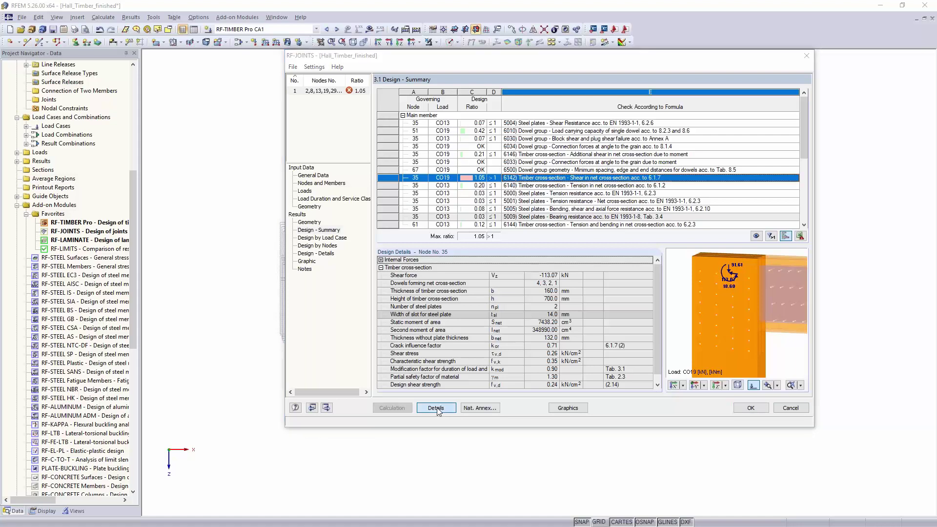
left_click_drag(594, 111, 453, 191)
left_click(561, 447)
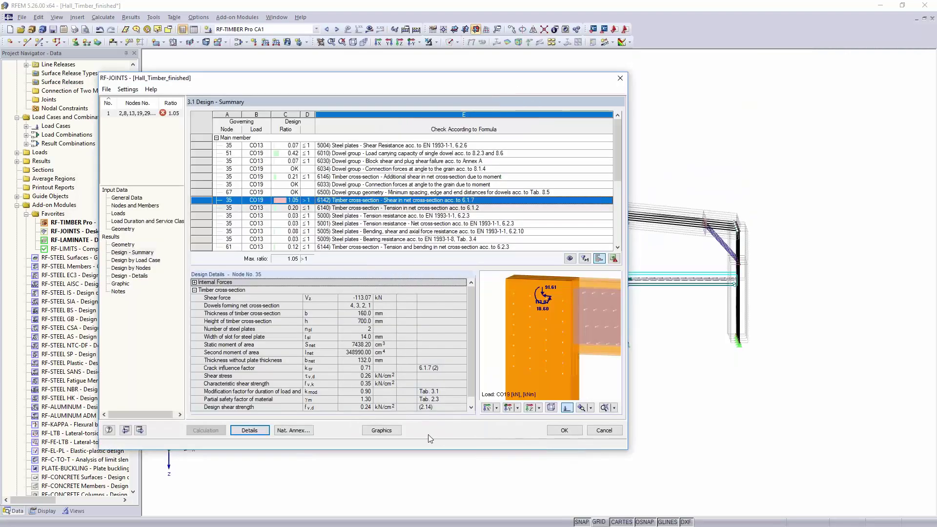
- Inspect the designed corner joints with their steel plates and dowels in the rendered hall model, and return to the RF-JOINTS module
left_click(383, 432)
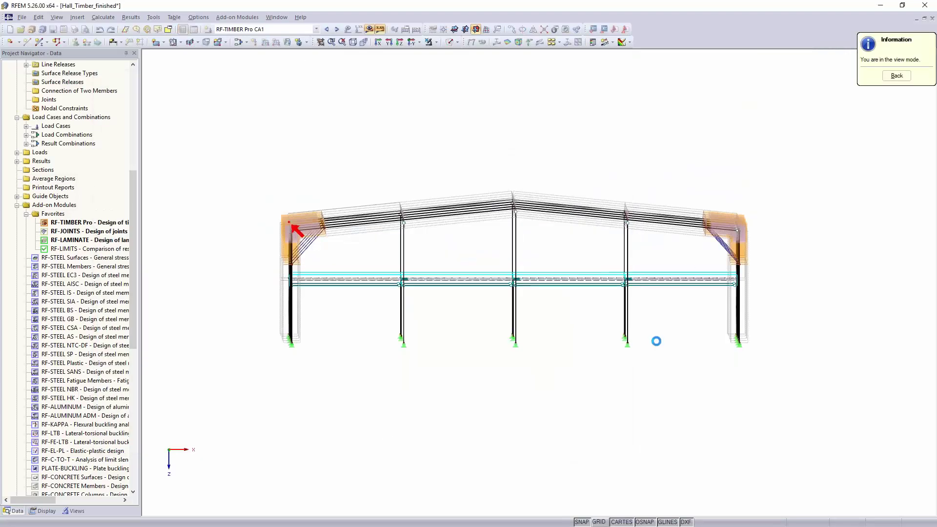
scroll(721, 239, "up", 5)
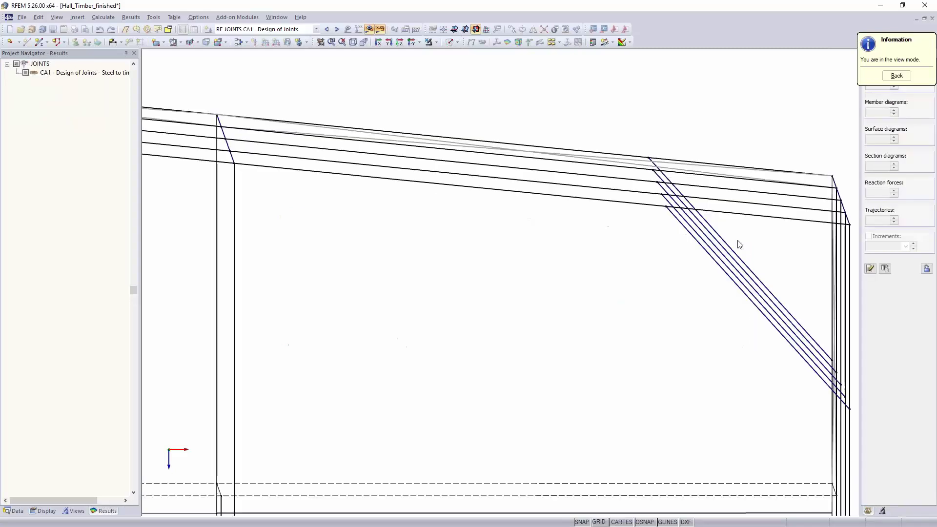
middle_click_drag(683, 246, 577, 323, "ctrl")
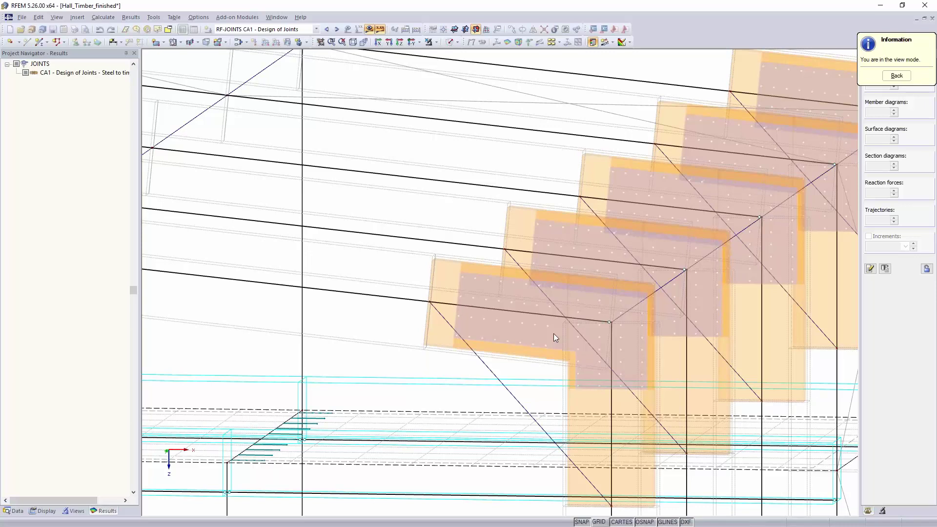
scroll(553, 333, "down", 3)
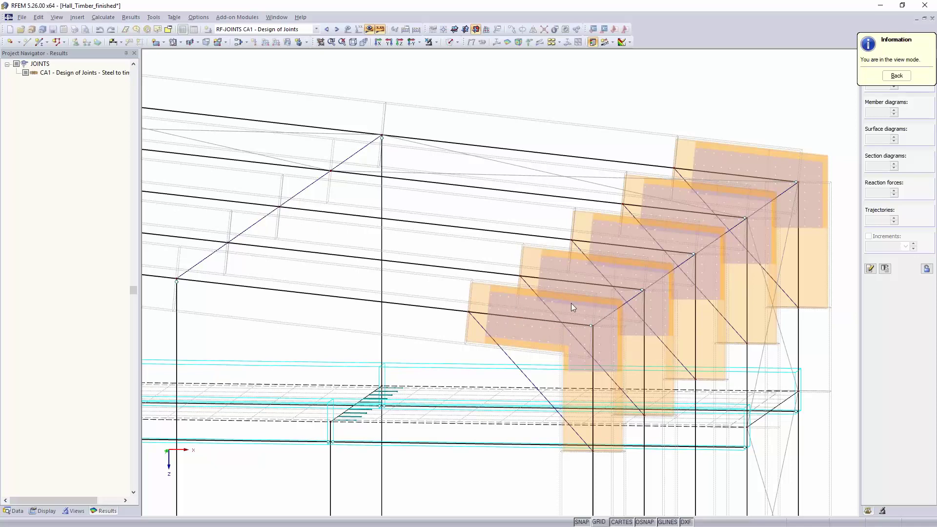
left_click(897, 75)
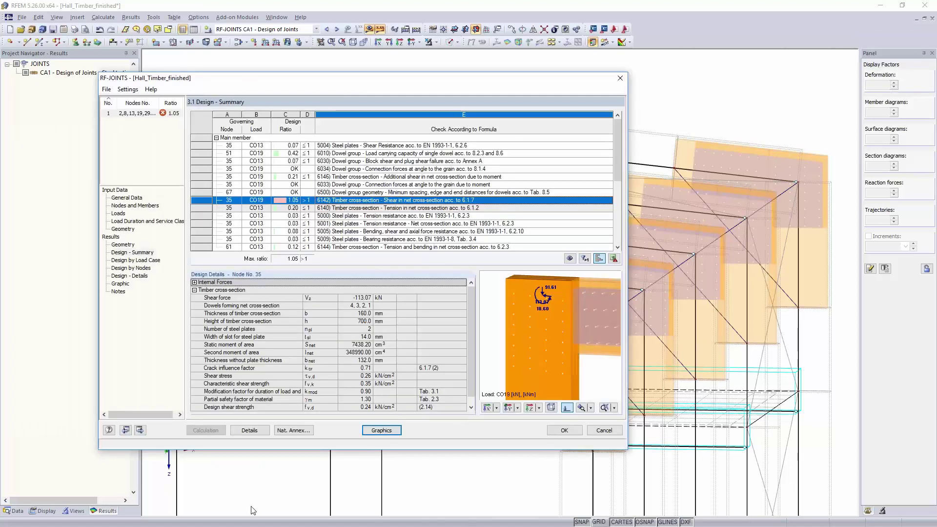
- Generate member eccentricities and the connection model (joint or hinge) in the structural model, accepting result deletion, and close the module
left_click(253, 431)
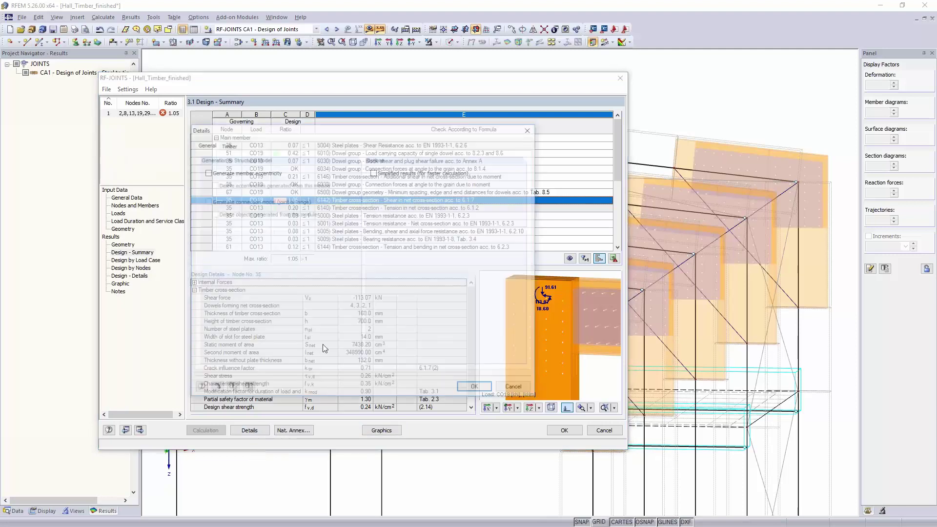
left_click(206, 172)
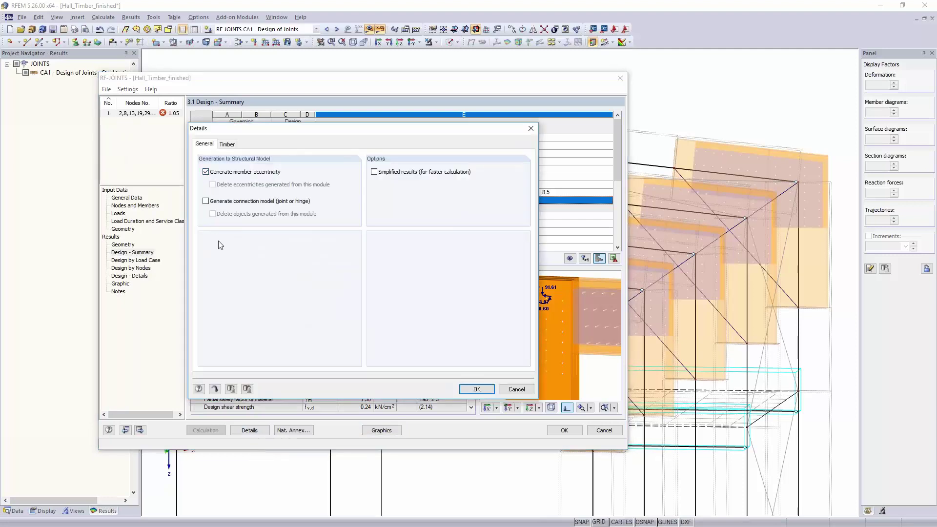
left_click(206, 201)
left_click(475, 389)
left_click(346, 284)
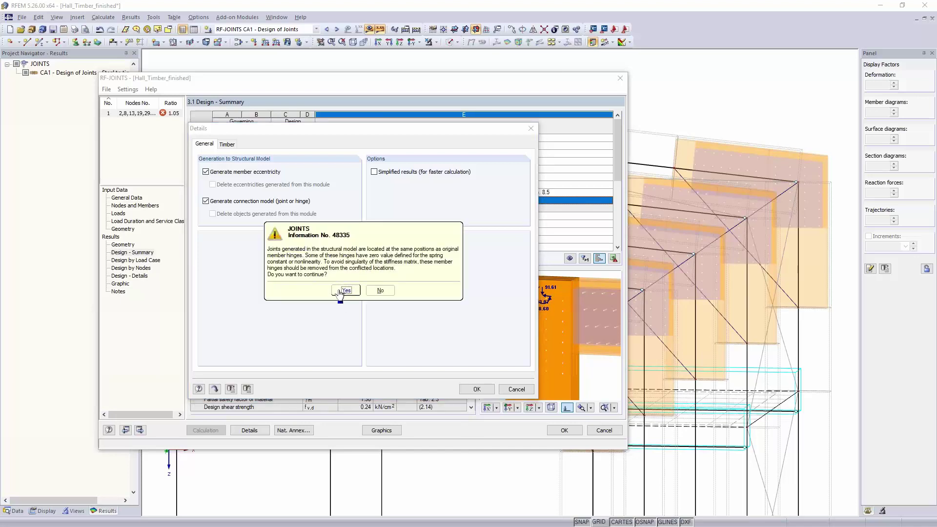
left_click(347, 290)
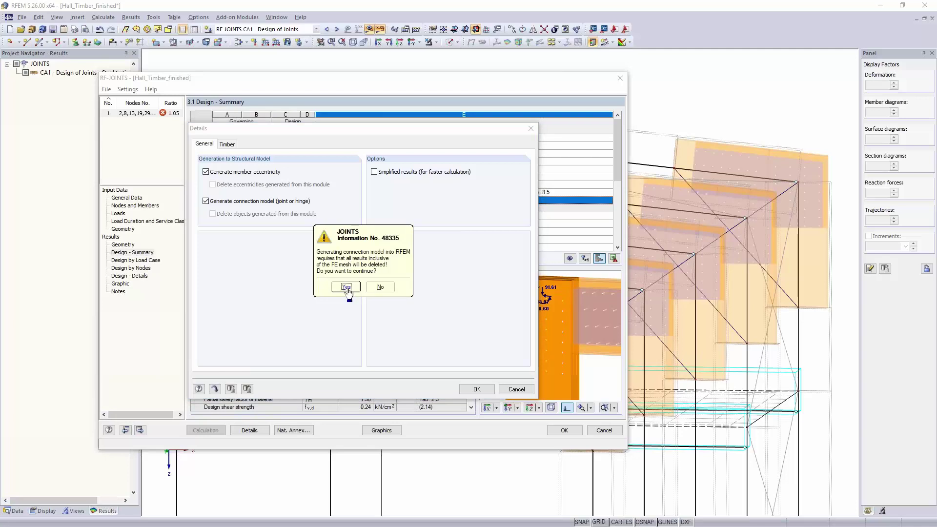
left_click(346, 287)
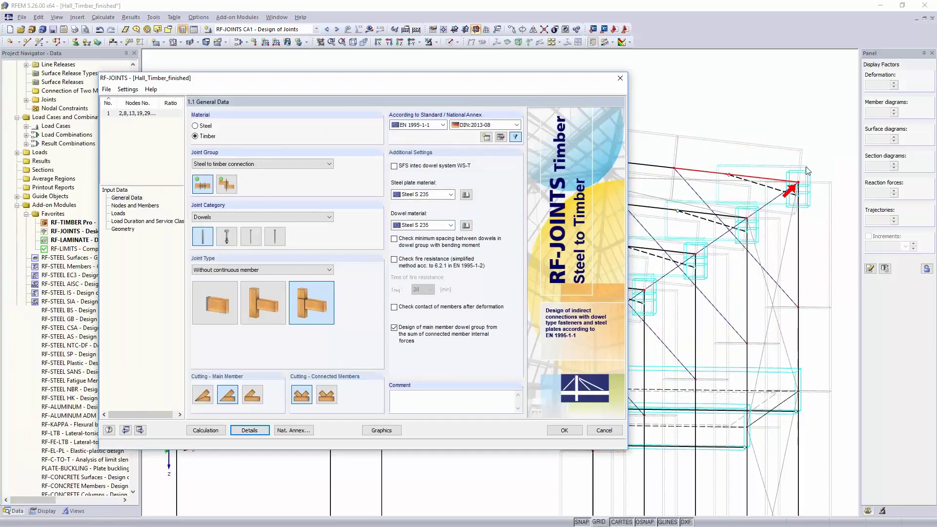
left_click(566, 430)
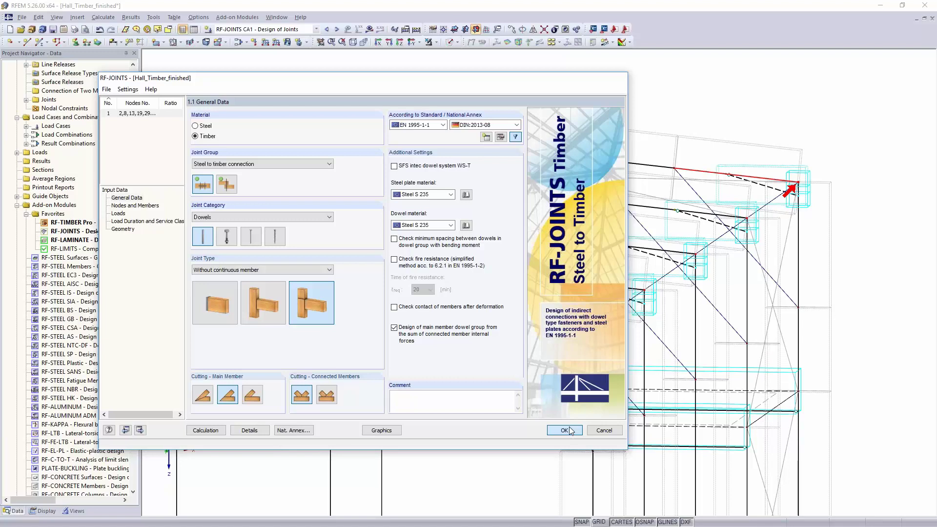
- Show only the middle frame by visibility of selected objects and view it in the Y-direction
left_click(399, 42)
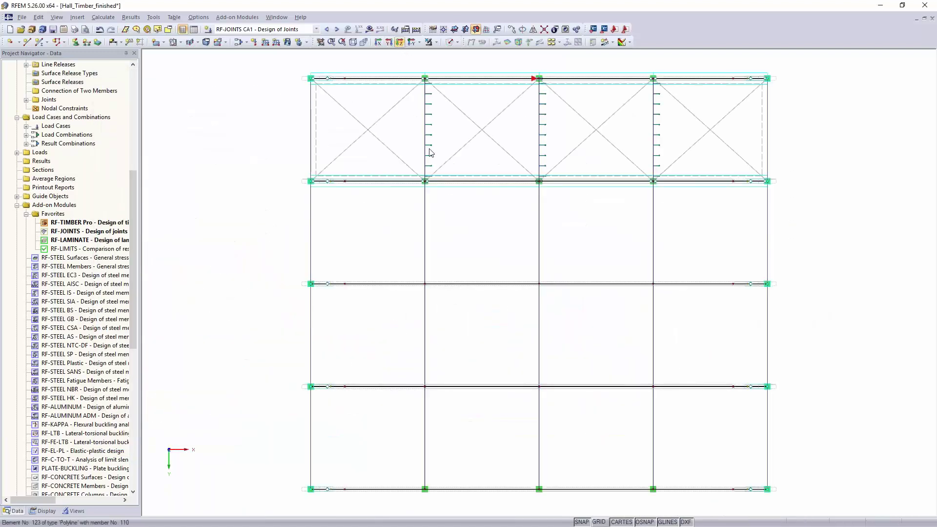
left_click_drag(282, 257, 815, 313)
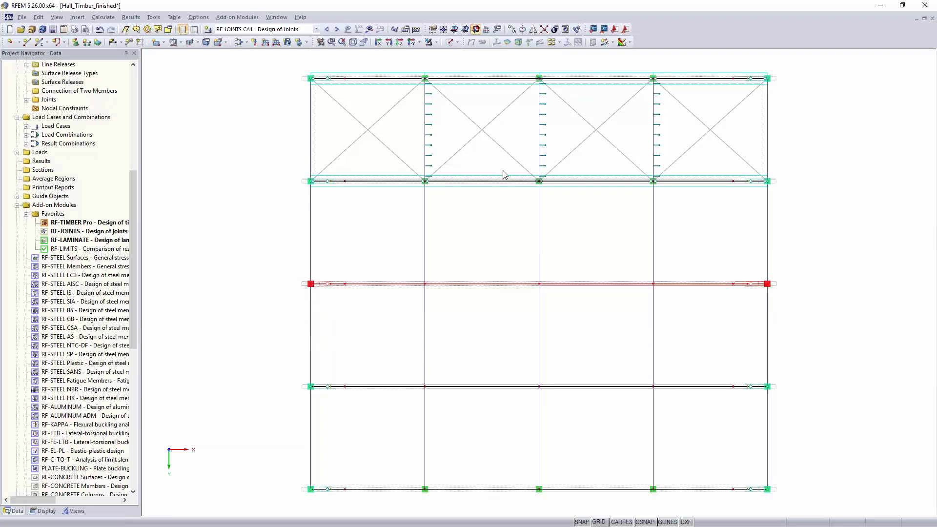
left_click(435, 42)
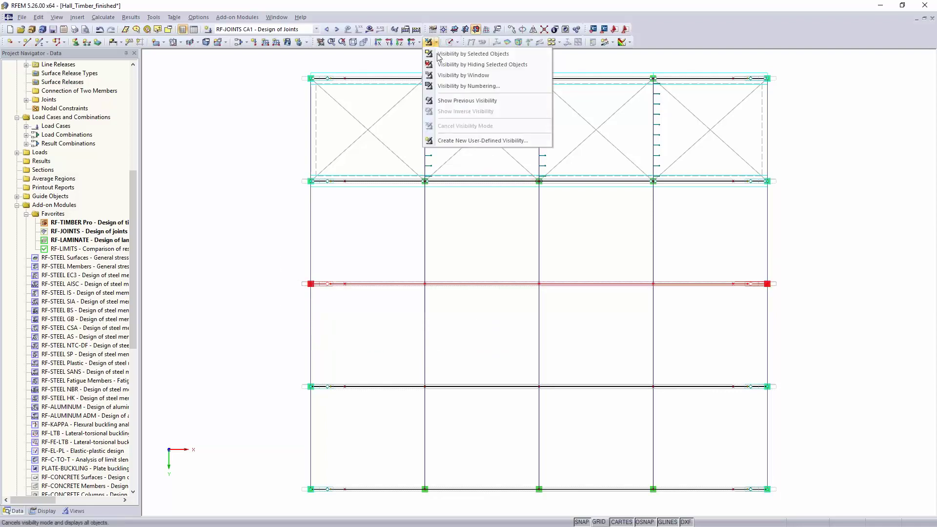
left_click(439, 55)
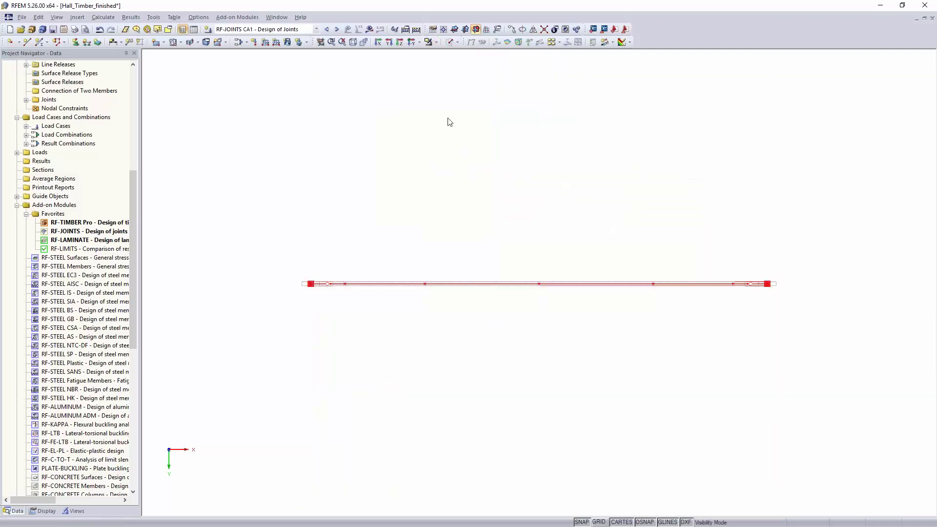
left_click(389, 42)
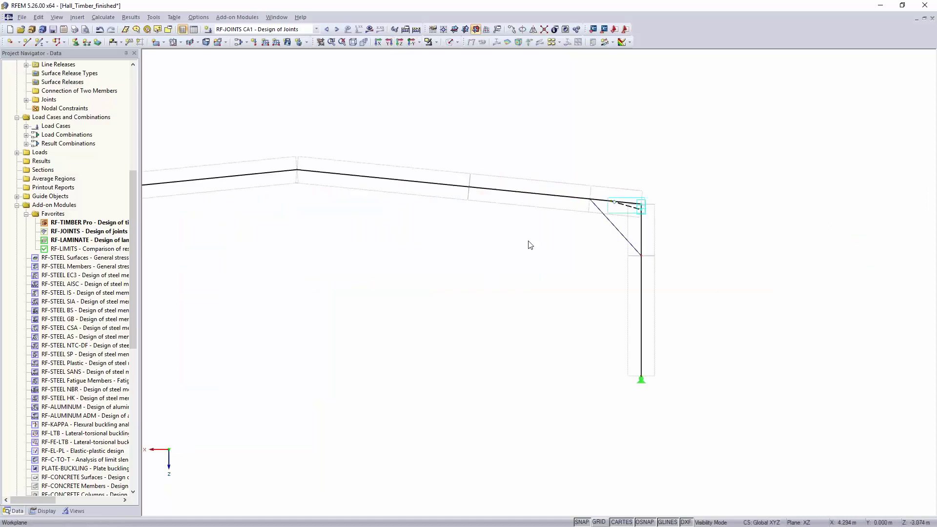
- Choose load combination CO13 (1.35G + 1.5Qs + 0.9Qw1 + 1.05QiA + Imp1) and calculate its results
left_click(279, 30)
scroll(269, 104, "up", 5)
scroll(269, 104, "up", 20)
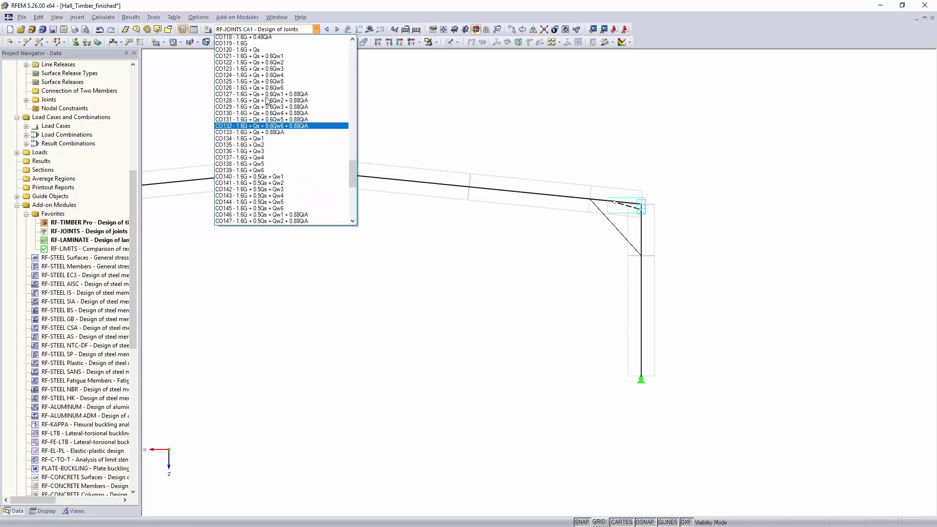
scroll(264, 98, "up", 16)
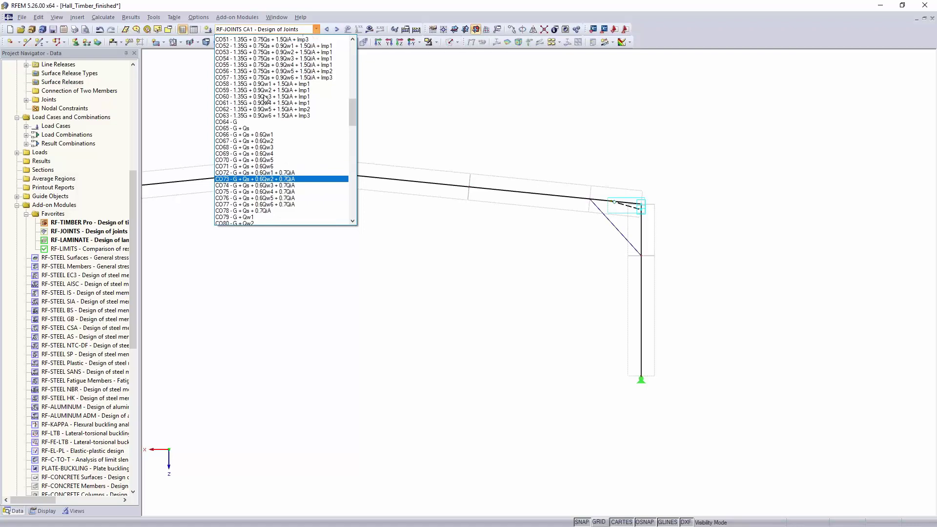
scroll(262, 98, "up", 4)
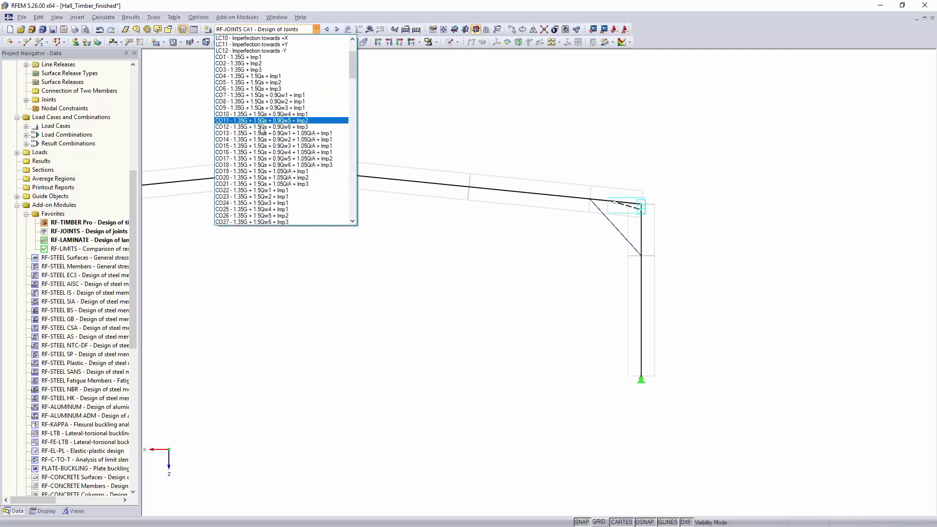
left_click(261, 134)
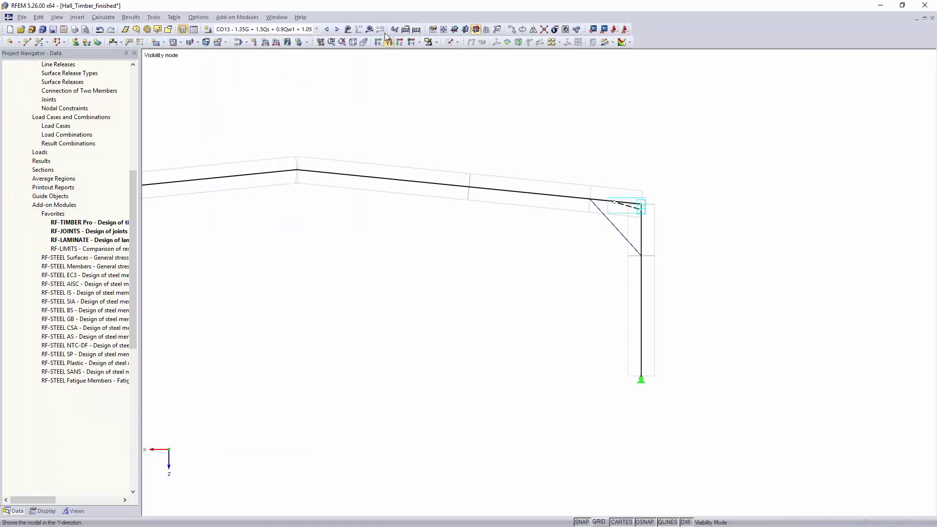
left_click(451, 283)
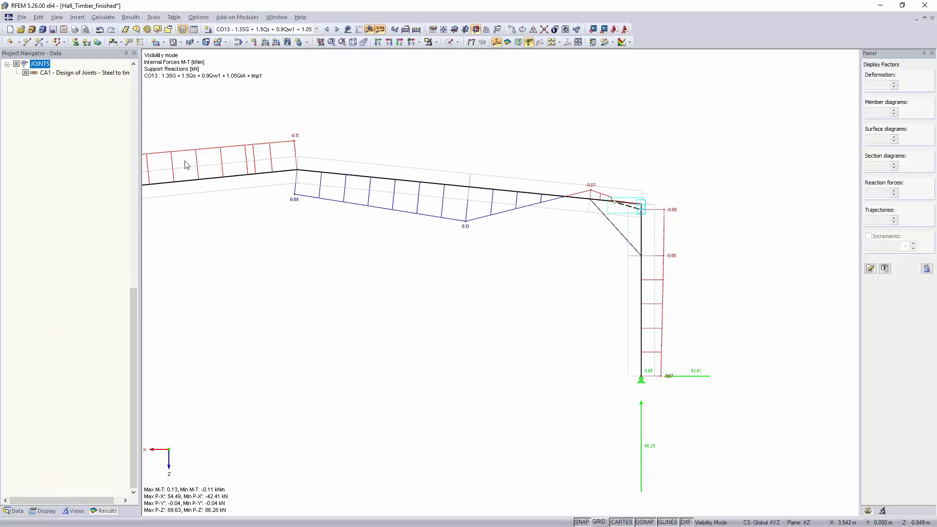
- Display the frame's global deformations u and examine the deformed shape around the generated corner joint
left_click_drag(133, 366, 142, 108)
left_click(18, 66)
left_click(16, 65)
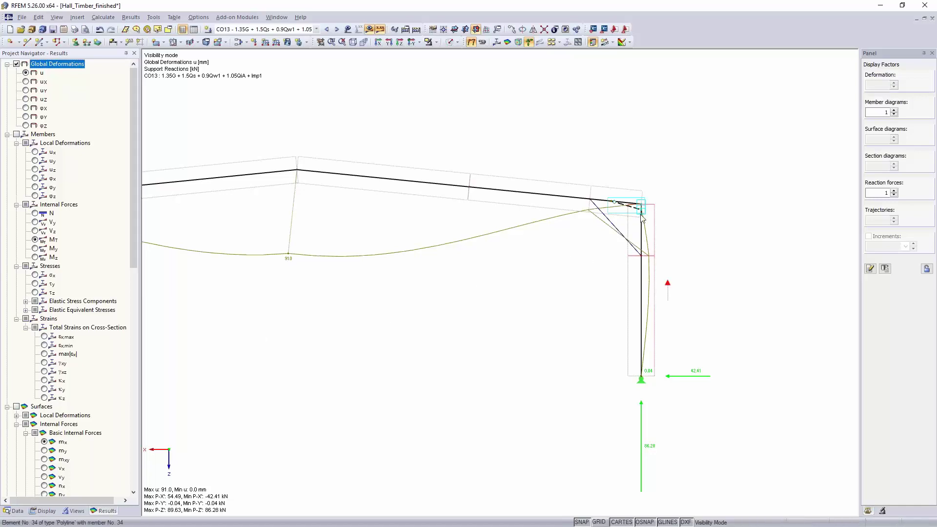
scroll(633, 211, "up", 1)
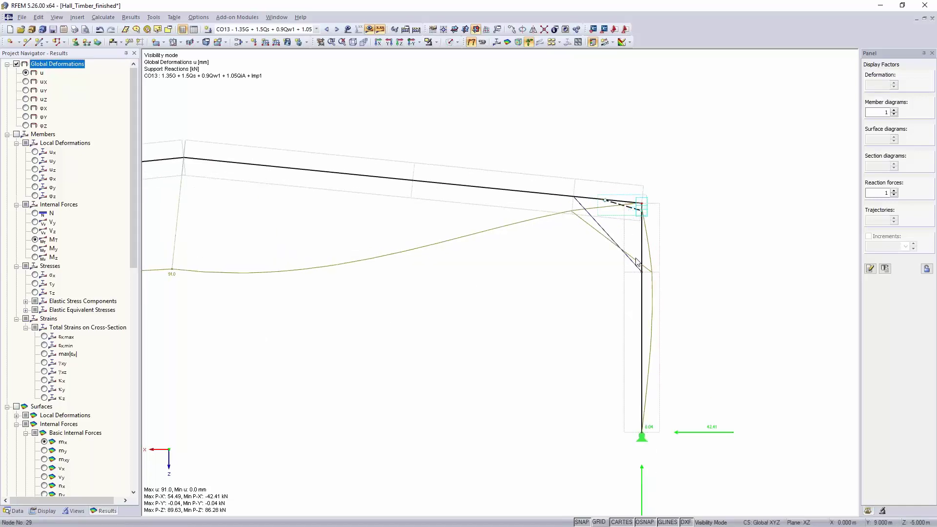
scroll(634, 211, "up", 4)
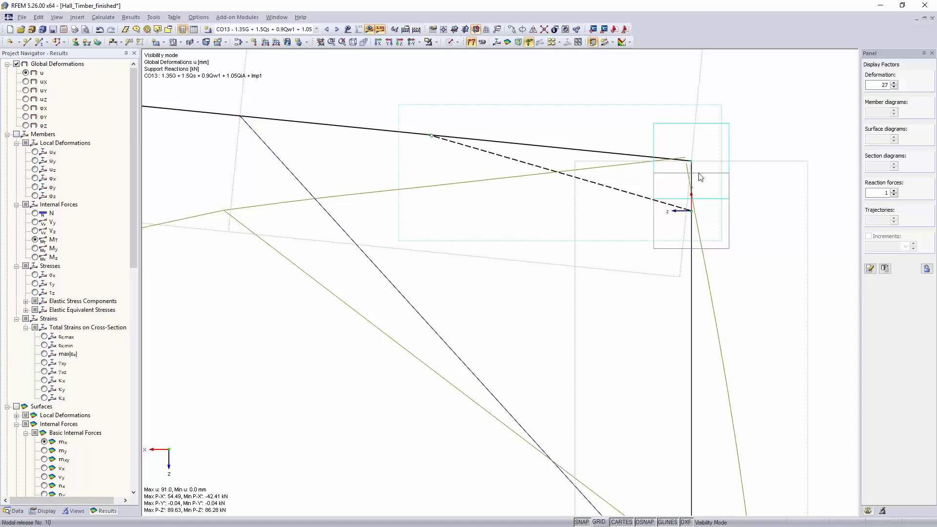
scroll(696, 162, "up", 2)
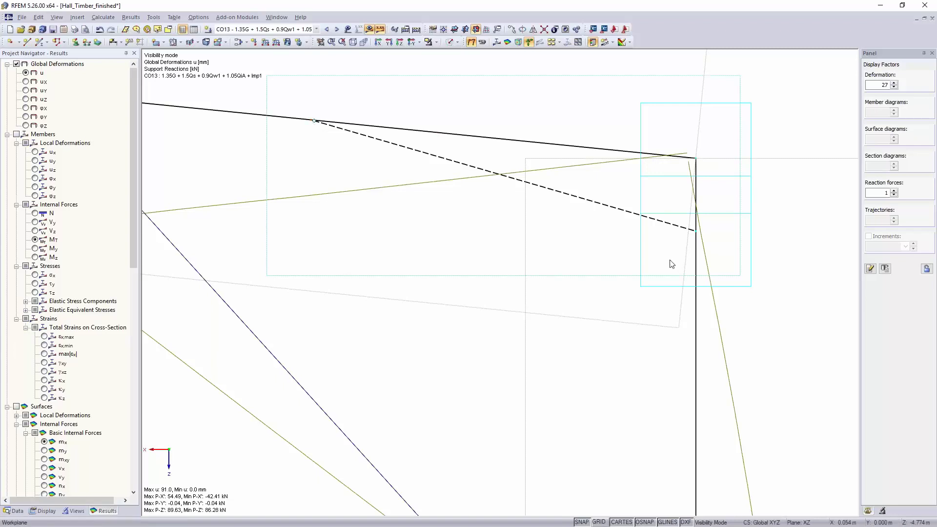
scroll(671, 264, "down", 5)
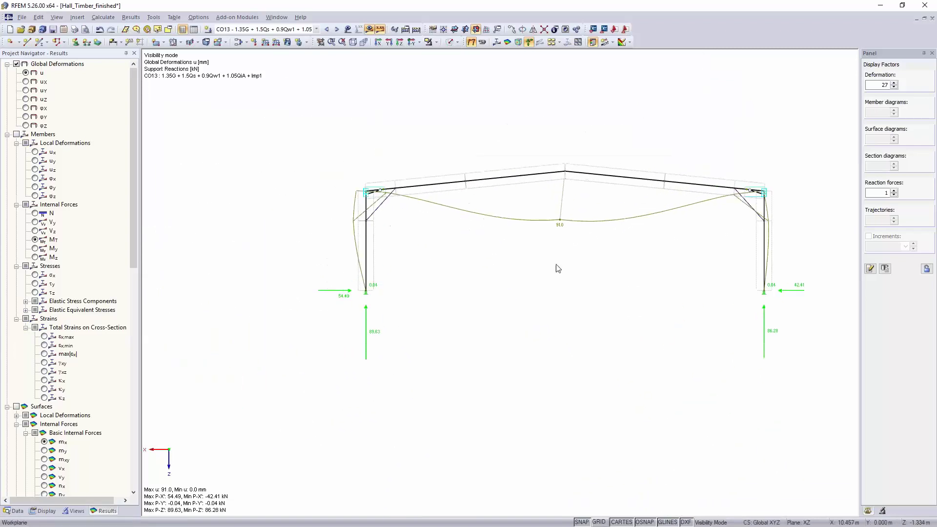
- Reopen the RF-JOINTS module and set the number of steel plates to 1 in the joint geometry
left_click(17, 510)
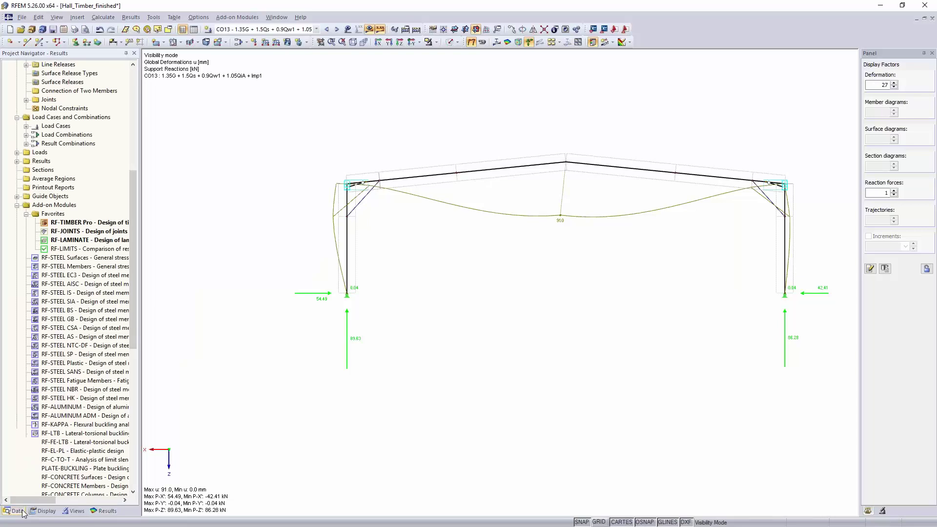
double_click(81, 233)
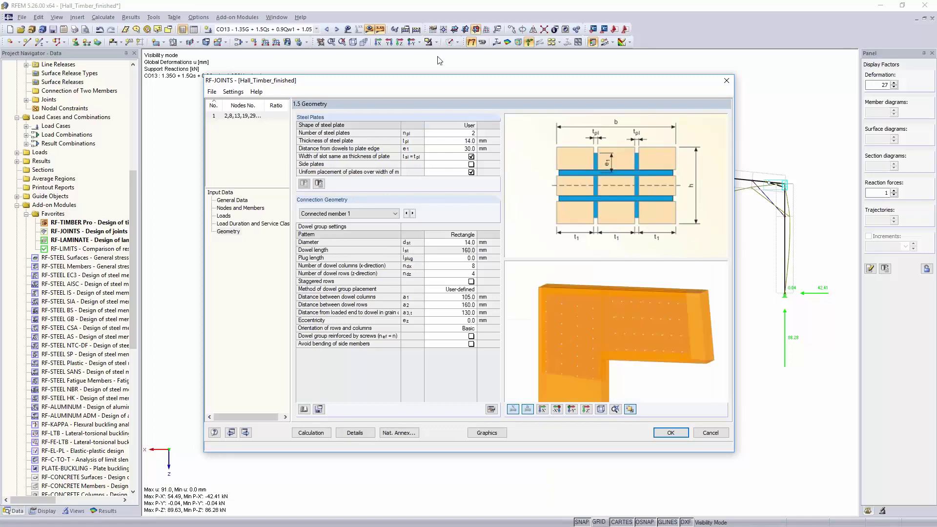
left_click(453, 133)
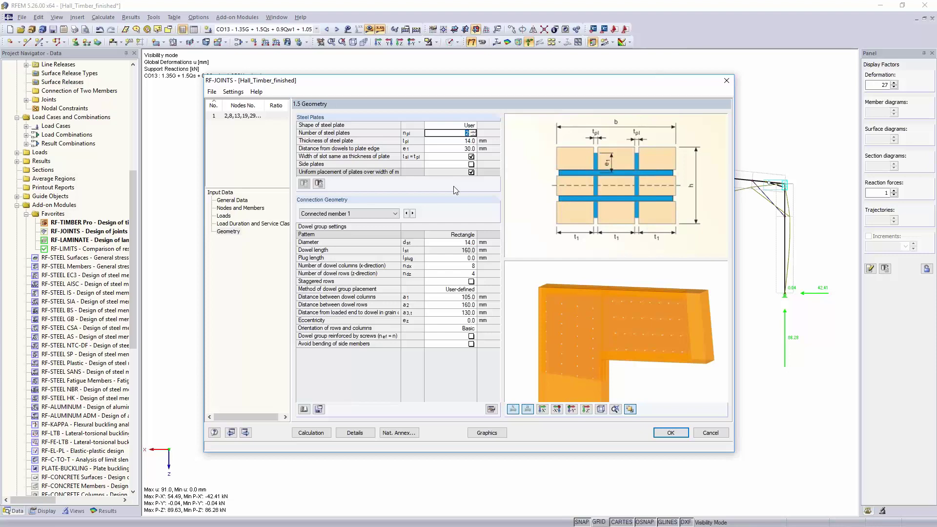
type("1")
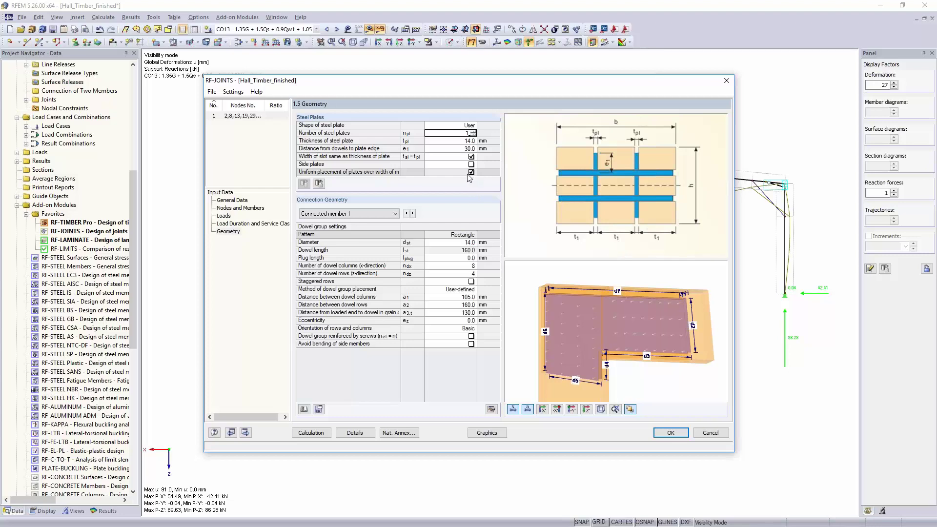
left_click(451, 140)
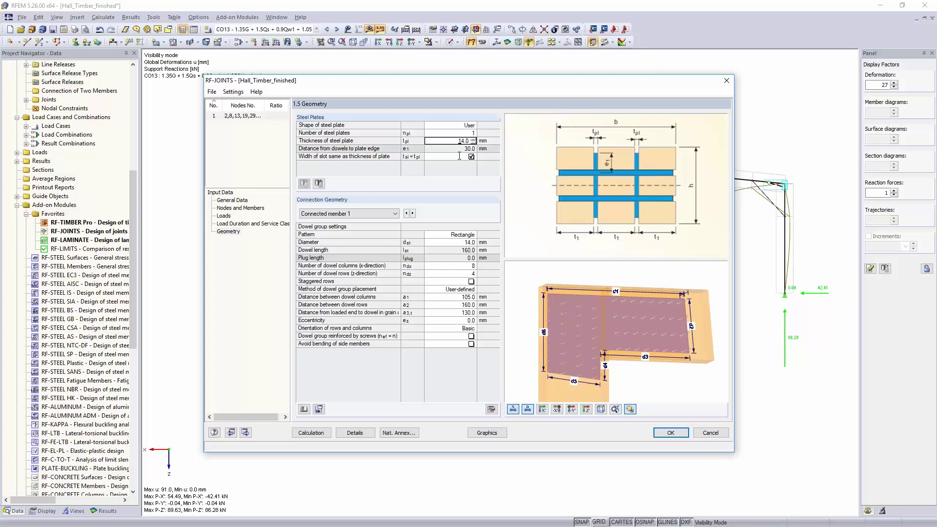
- Set the dowel diameter to 18 mm for both connected member 1 and the main member
left_click(454, 242)
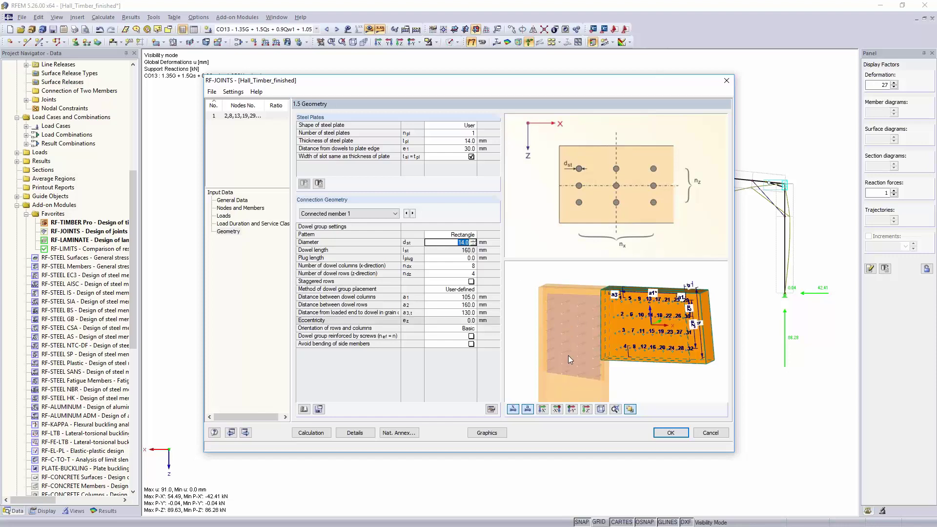
type("18")
key("Return")
left_click(406, 214)
left_click(434, 243)
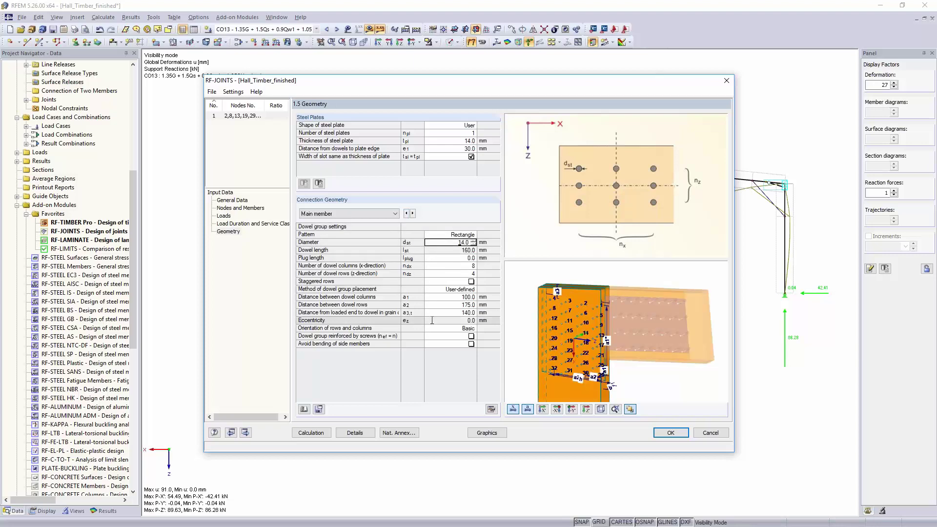
key("Return")
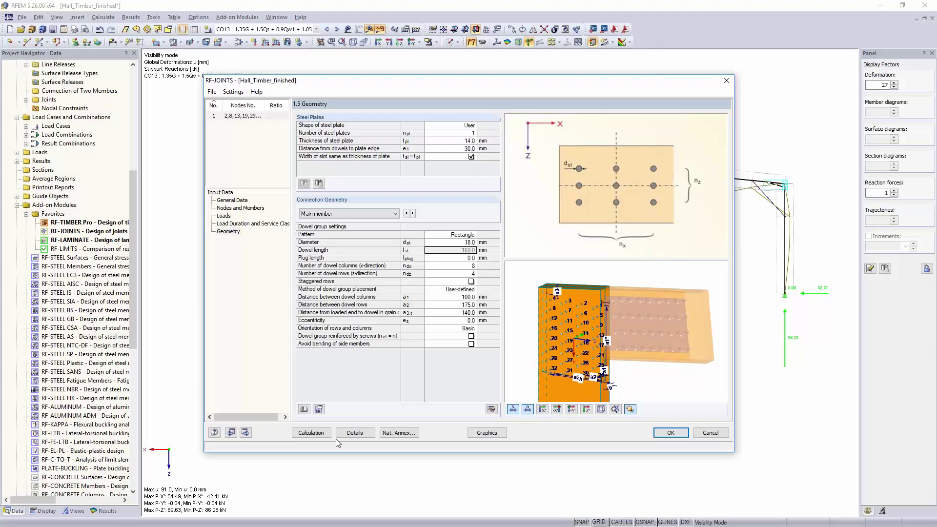
- Recalculate the joint with a regenerated connection model and review the steel plate, timber shear and single-dowel capacity checks for both members
left_click(314, 433)
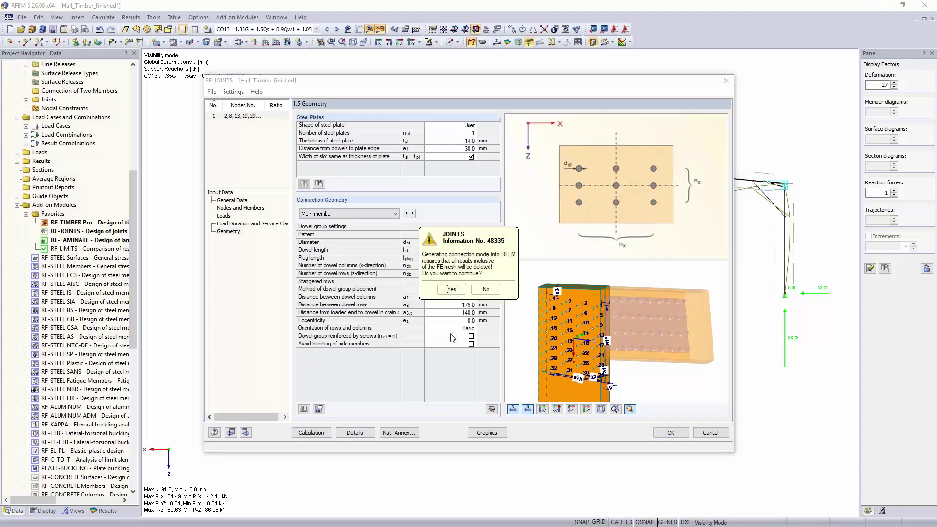
left_click(452, 289)
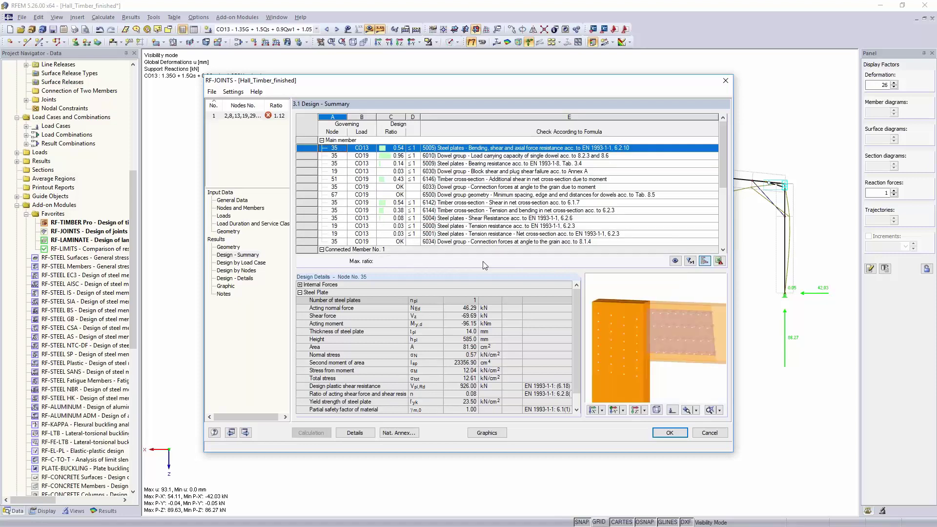
left_click(435, 157)
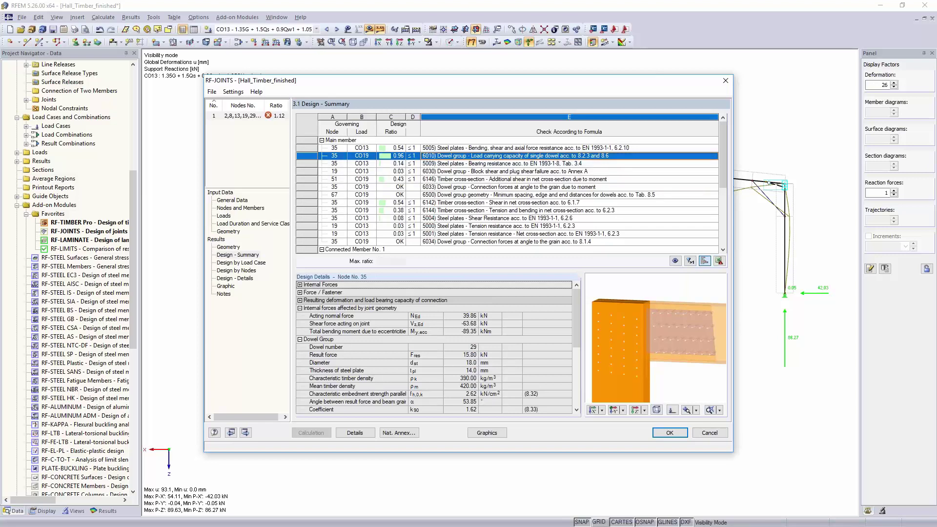
left_click(395, 148)
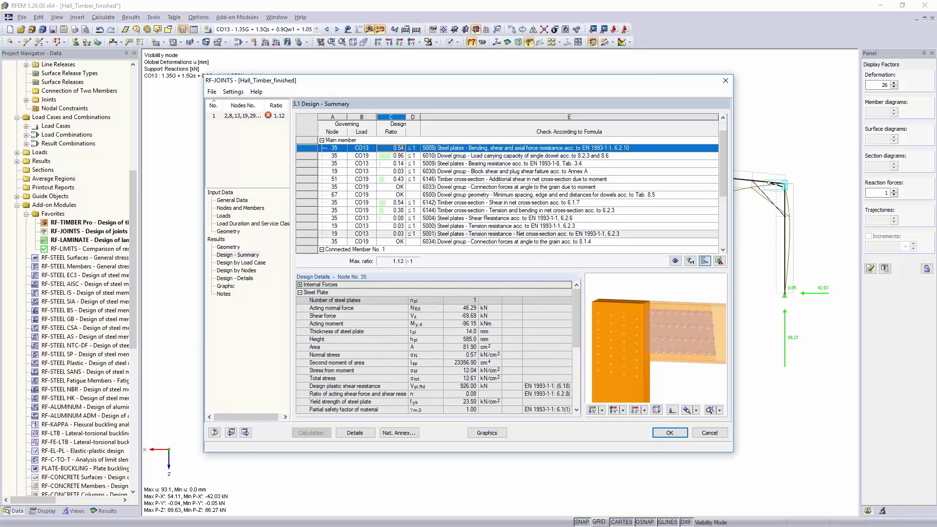
scroll(458, 214, "down", 3)
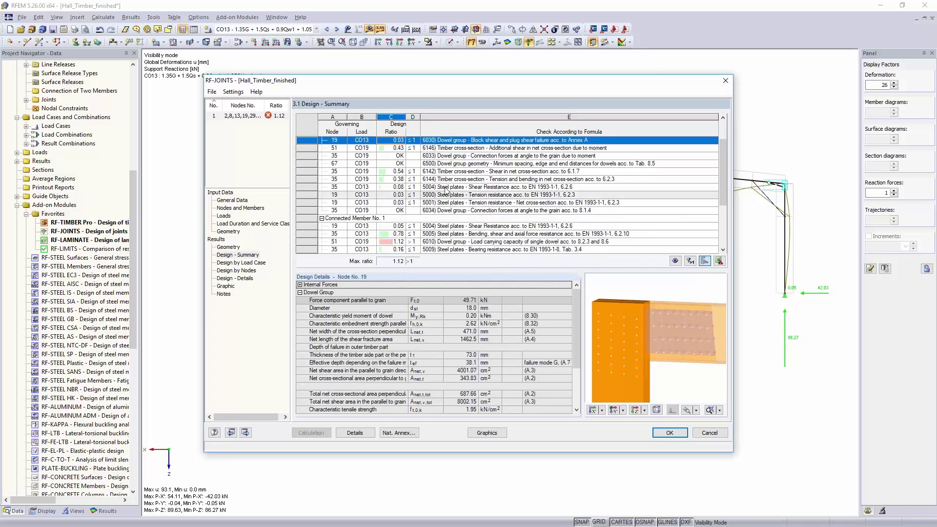
left_click(454, 174)
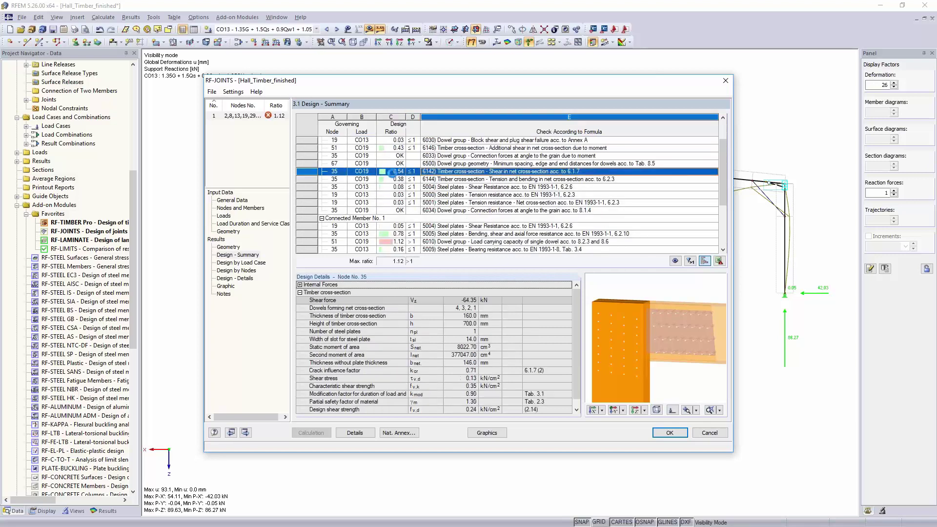
left_click(451, 243)
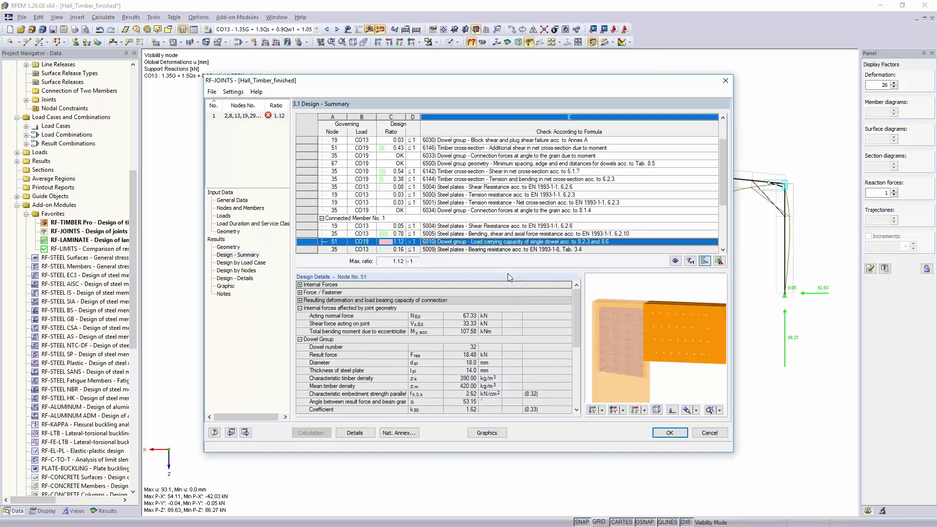
- Reinforce connected member 1's dowel group with screws in the joint geometry and specify the reinforcement parameters manually
left_click(230, 231)
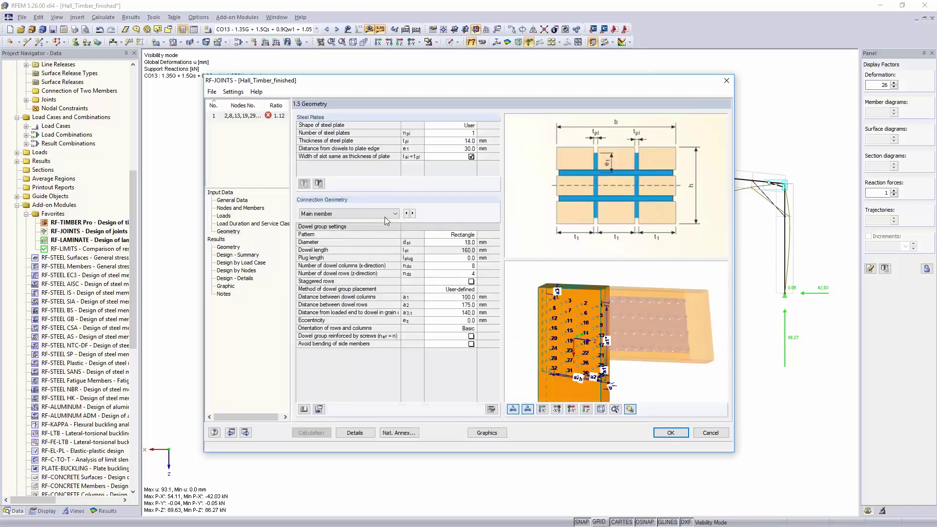
left_click(412, 214)
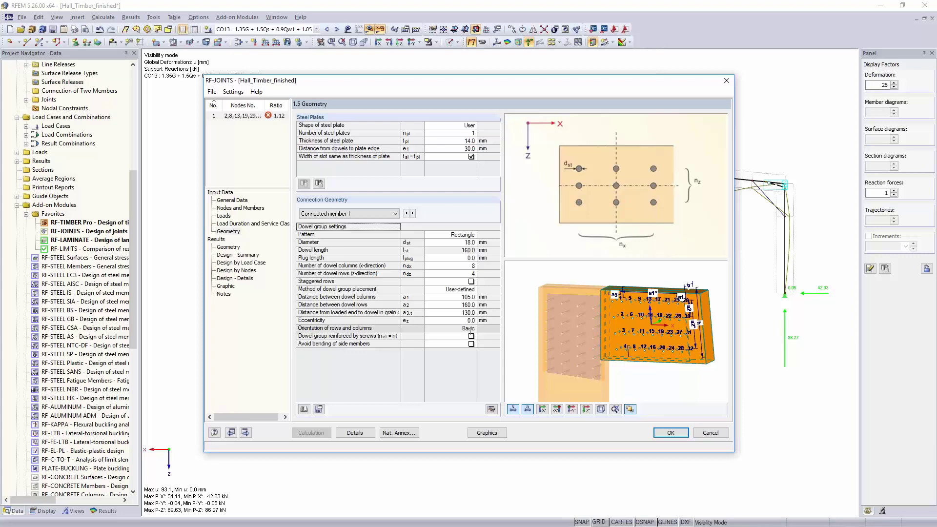
left_click(471, 338)
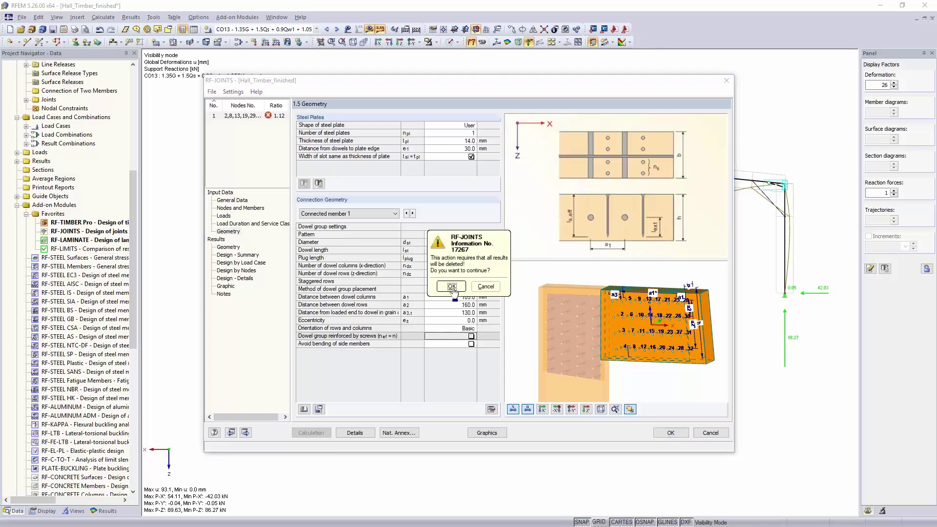
left_click(471, 336)
scroll(460, 322, "down", 1)
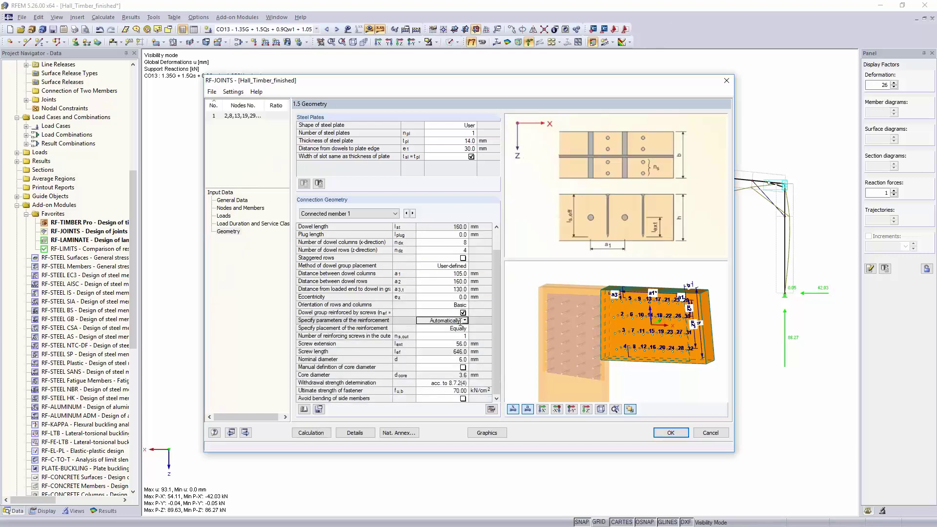
left_click(465, 320)
left_click(442, 335)
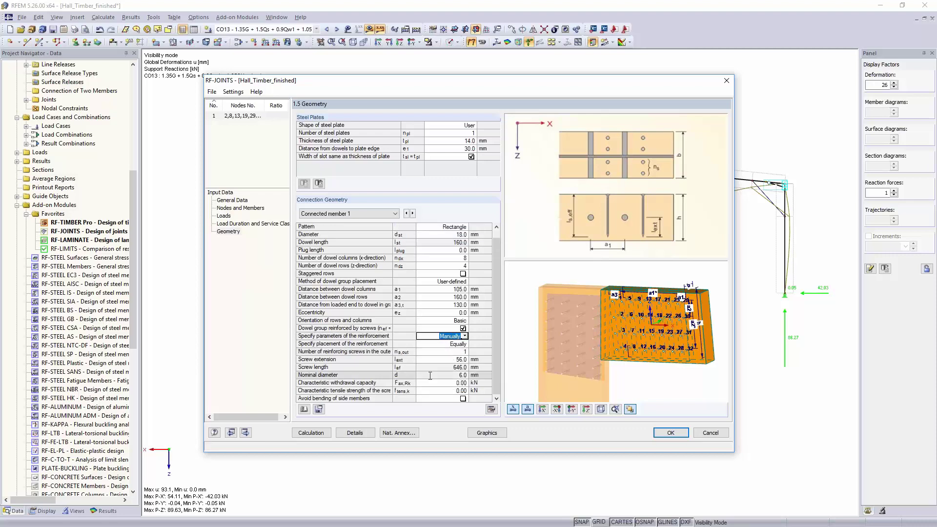
- Set the reinforcing screws' extension to 10 mm and both their characteristic withdrawal capacity and tensile strength to 12.5 kN
left_click(442, 359)
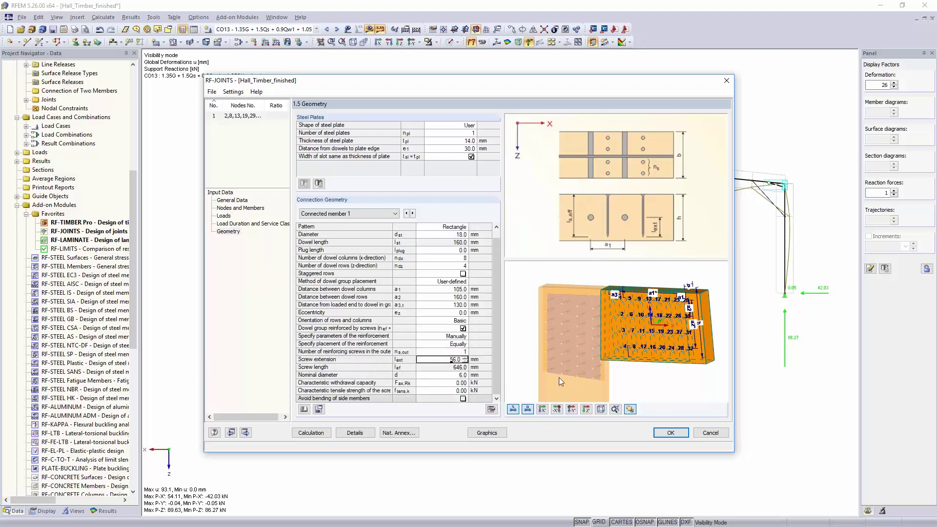
scroll(622, 284, "up", 5)
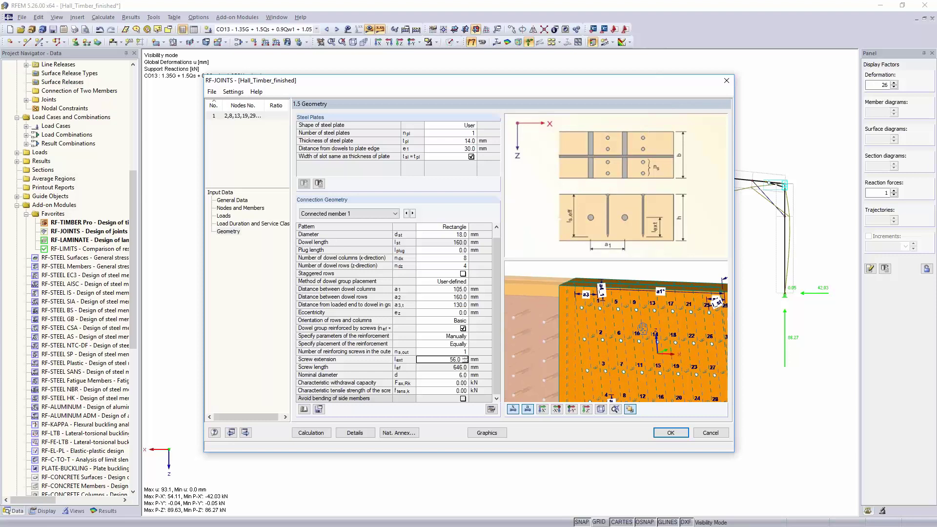
scroll(622, 284, "down", 1)
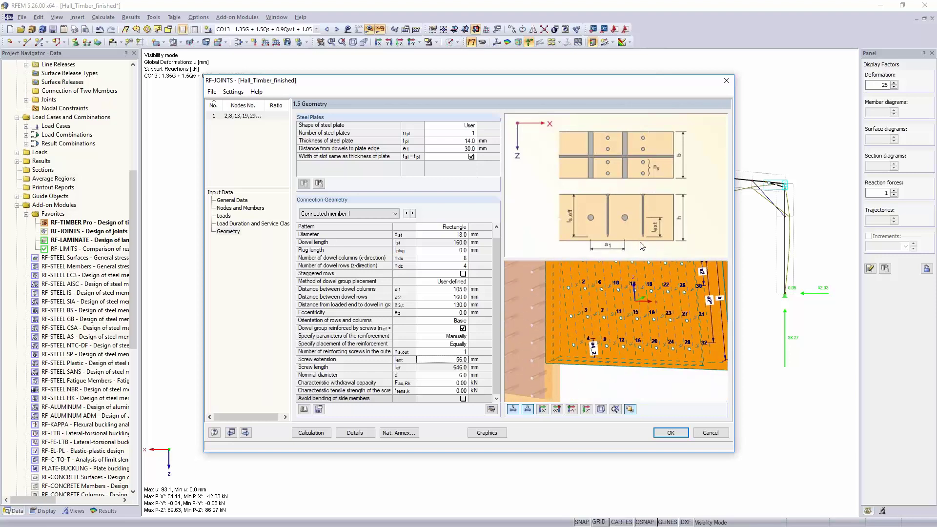
left_click(452, 359)
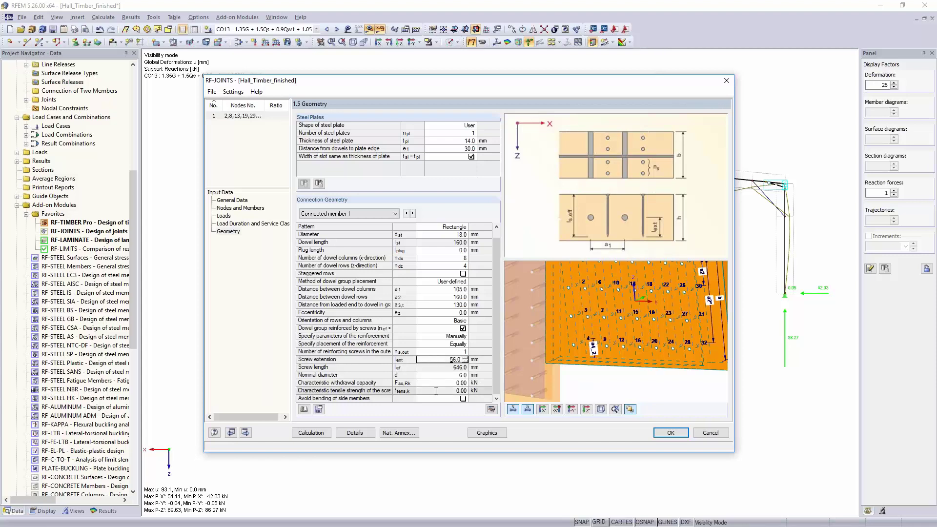
key("Return")
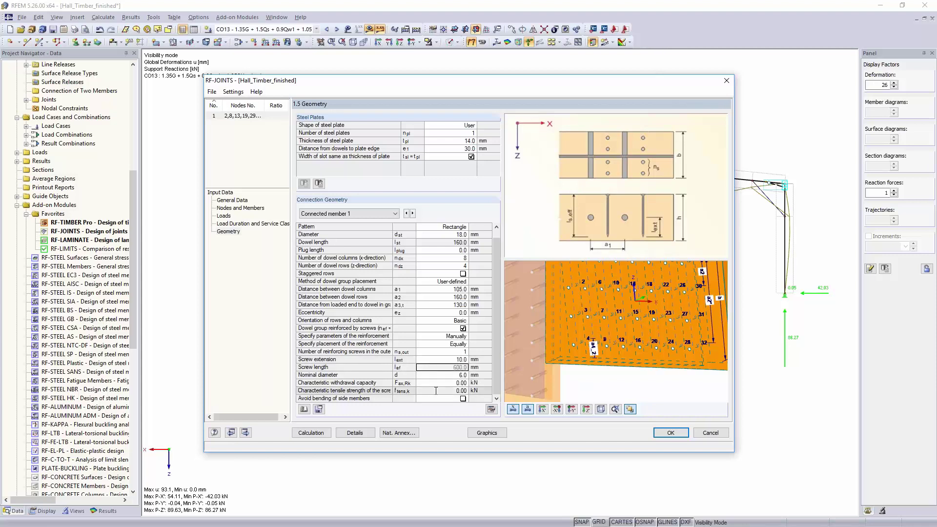
key("Return")
key("Return")
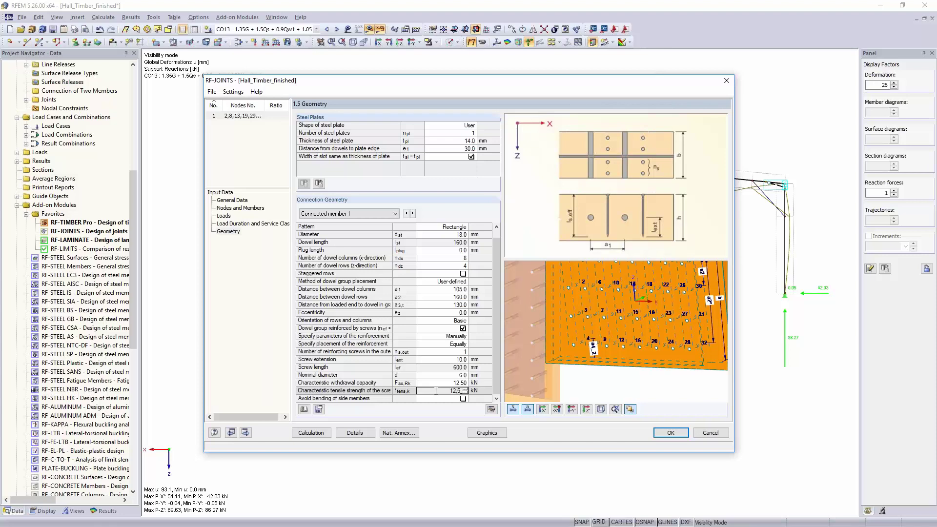
key("Return")
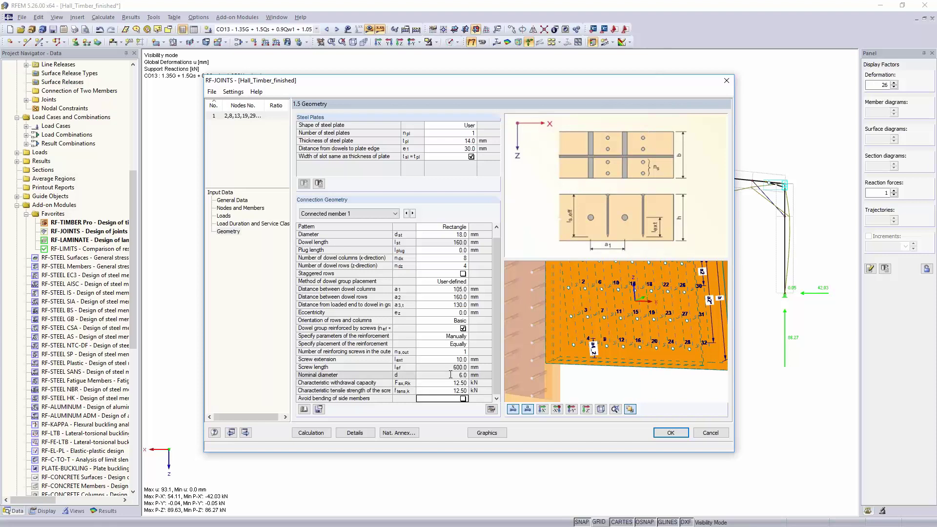
- Enable avoiding bending of side members for connected member 1 and recalculate the joint design
left_click(463, 399)
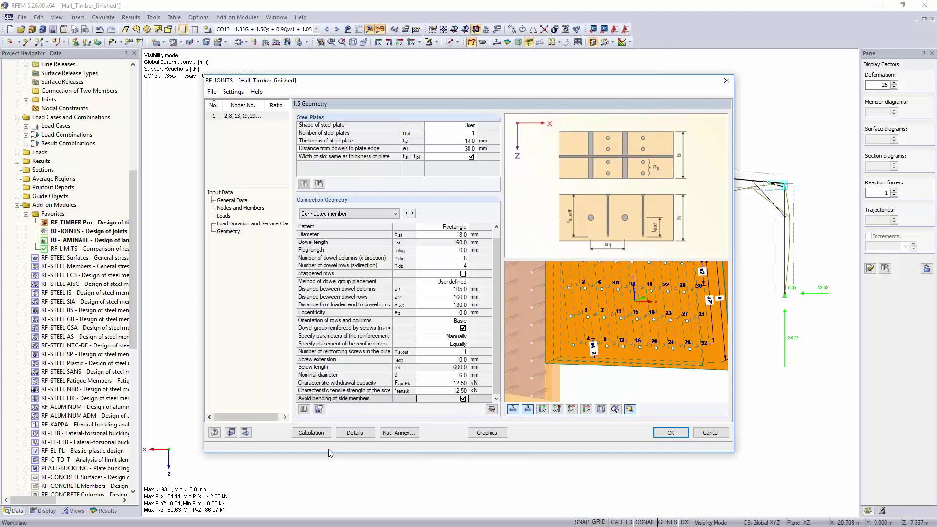
left_click(317, 434)
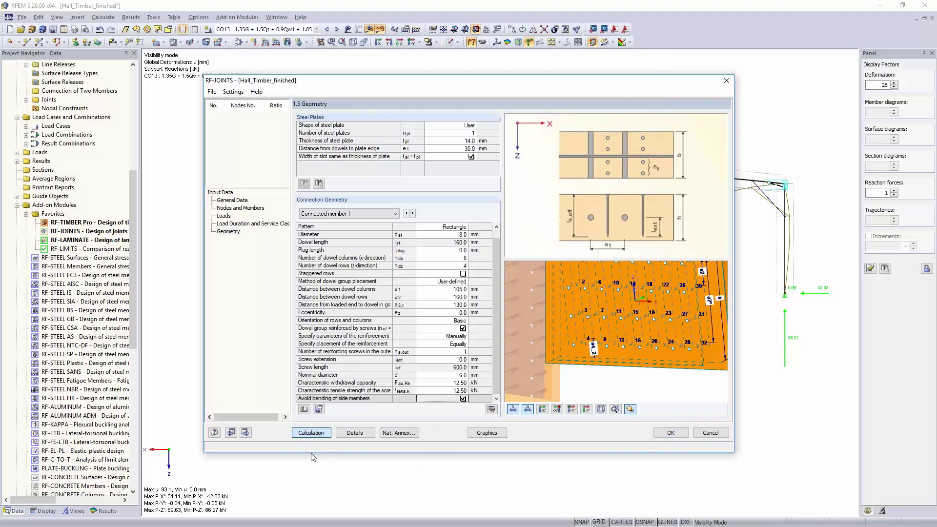
left_click(450, 289)
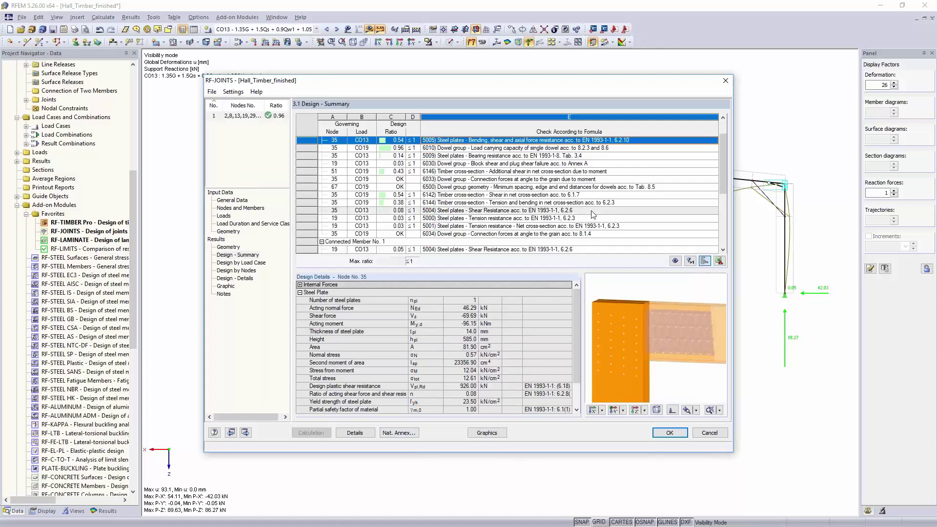
- Examine connected member 1's single-dowel load capacity check and the main member's slip moduli for SLS and ULS
scroll(593, 215, "down", 3)
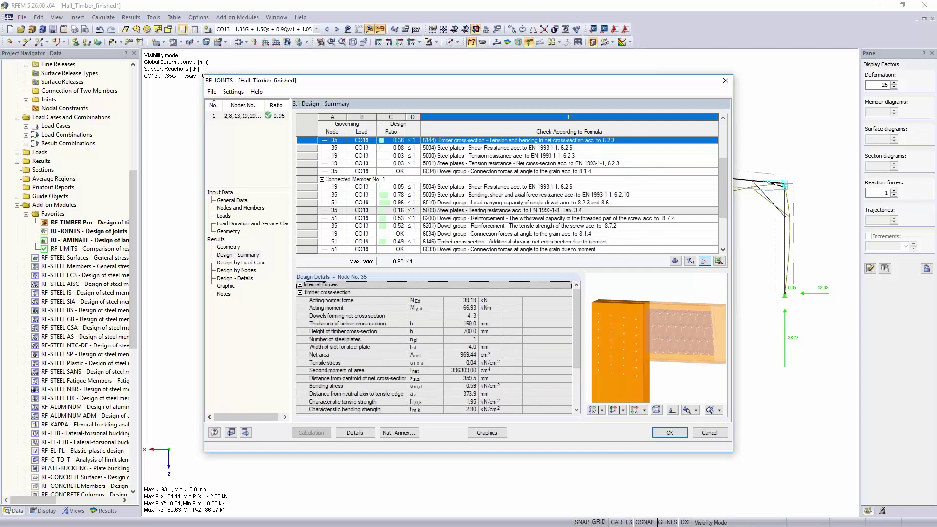
left_click(424, 205)
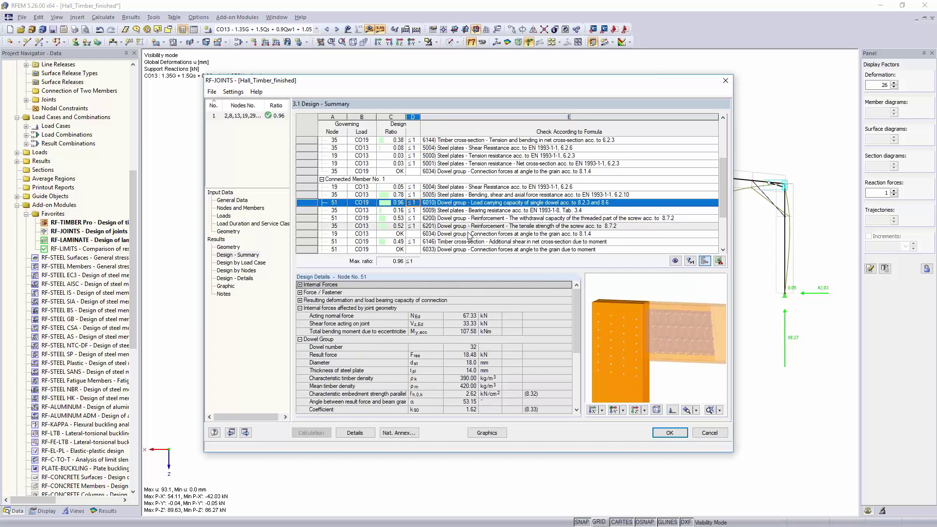
left_click(228, 247)
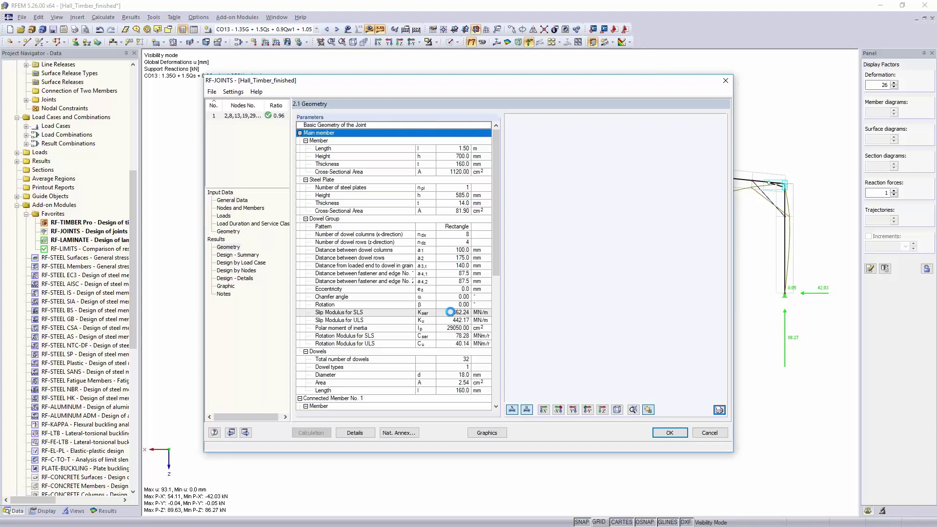
left_click(450, 312)
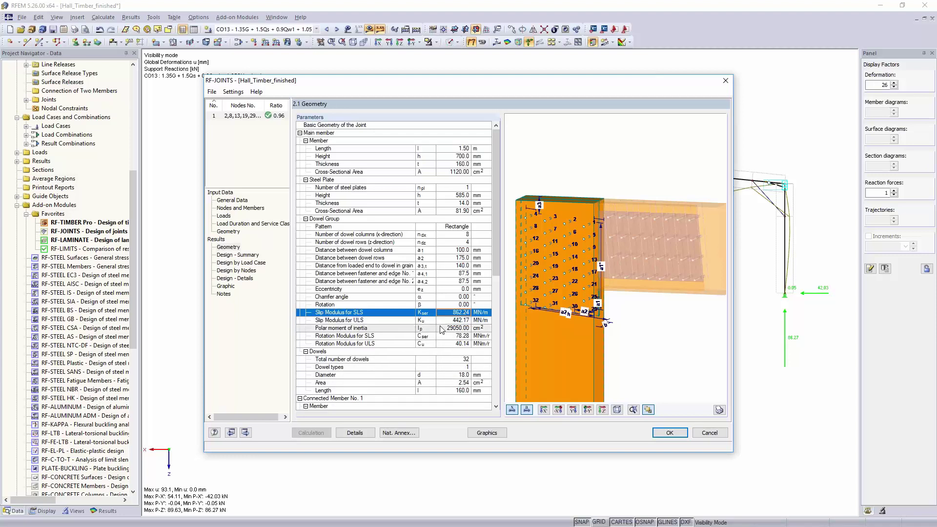
left_click(362, 321)
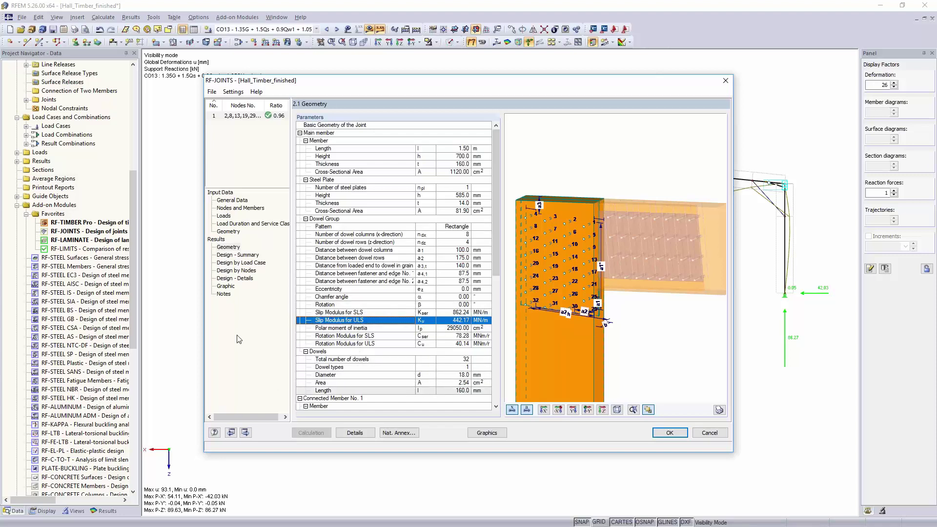
- Open the joint graphic in wireframe and isolate the steel plate as a solid model by hiding the main and connected members
left_click(225, 286)
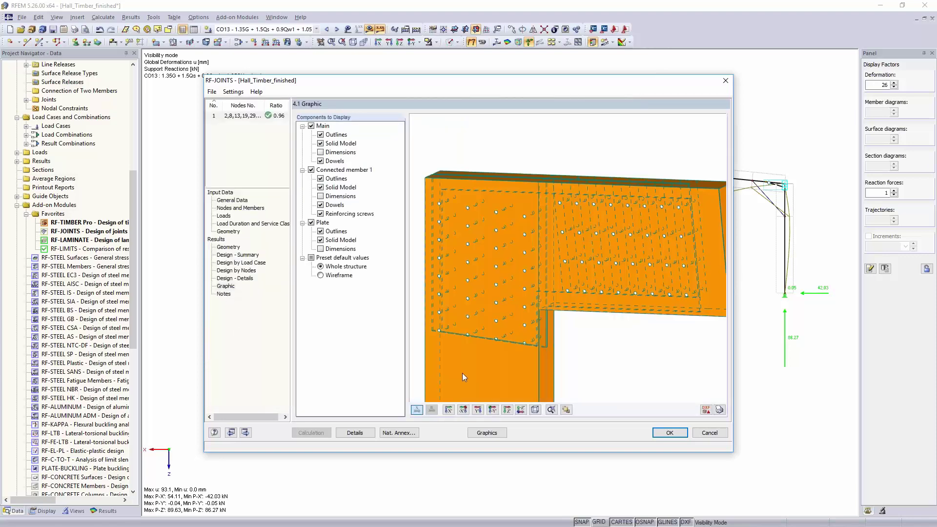
left_click(320, 275)
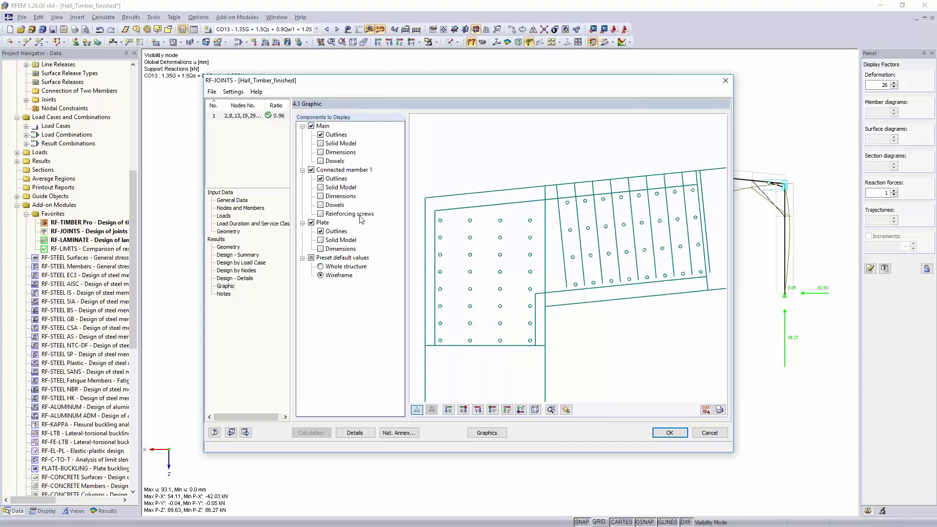
left_click(311, 170)
left_click(311, 126)
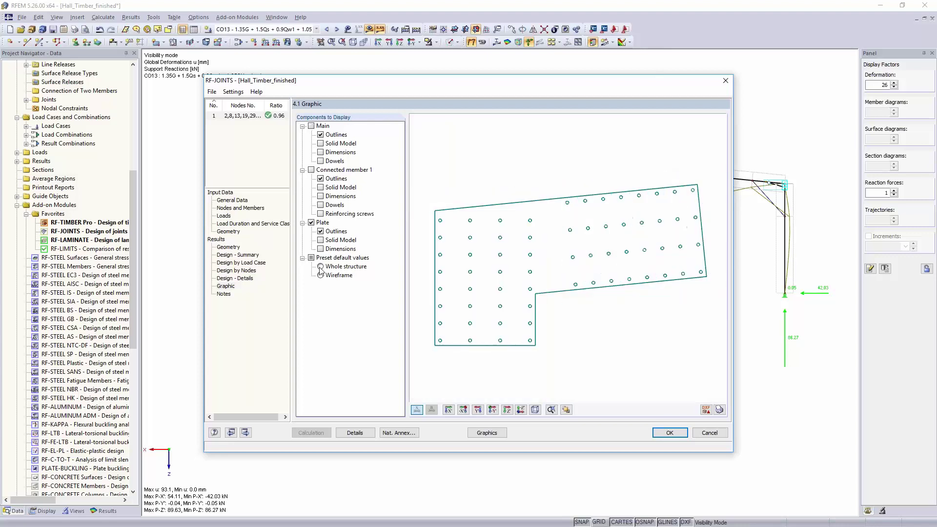
left_click(321, 240)
middle_click_drag(634, 274, 634, 246)
middle_click_drag(502, 246, 587, 193, "ctrl")
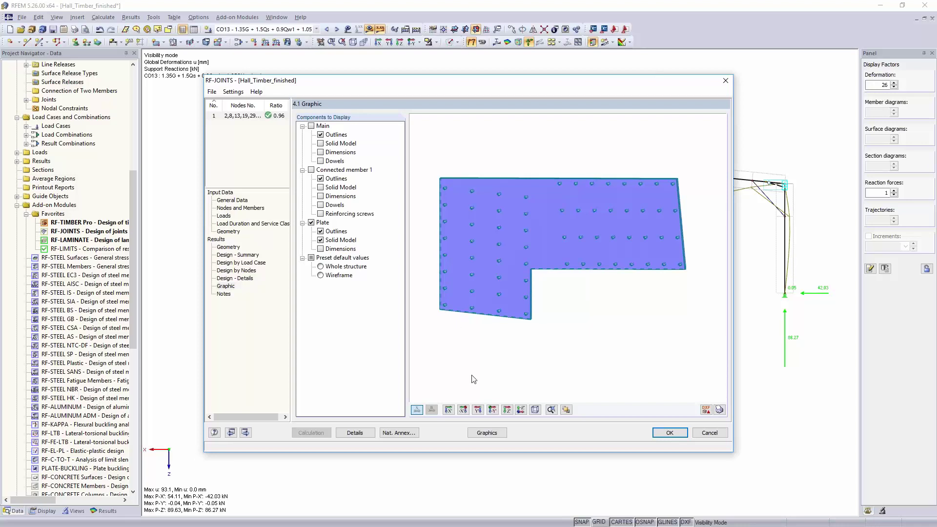
- Close the joint design module, cancel visibility mode and inspect the whole hall's deformations in 3D
left_click(668, 433)
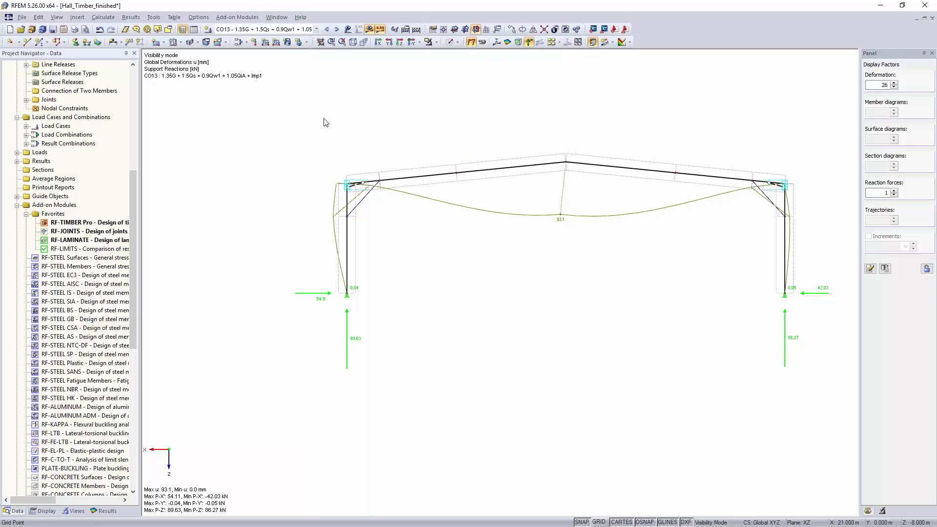
left_click(438, 45)
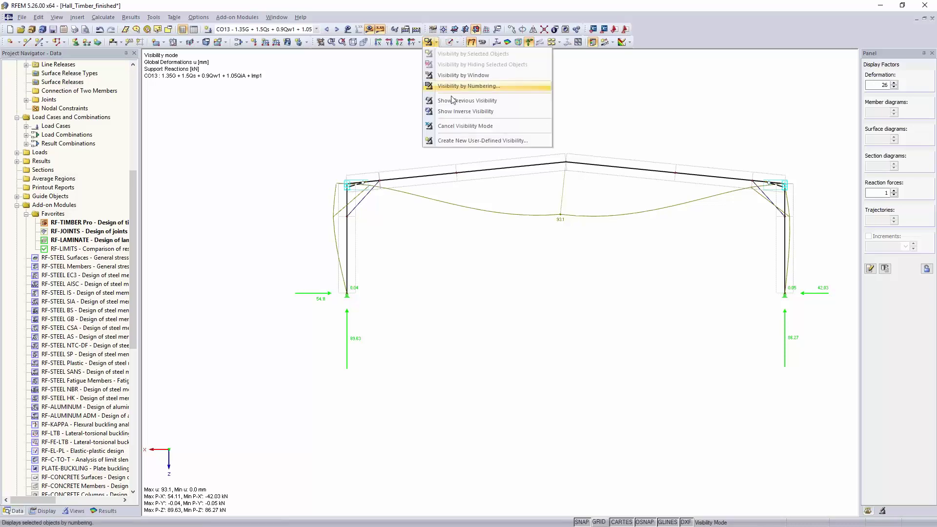
left_click(459, 131)
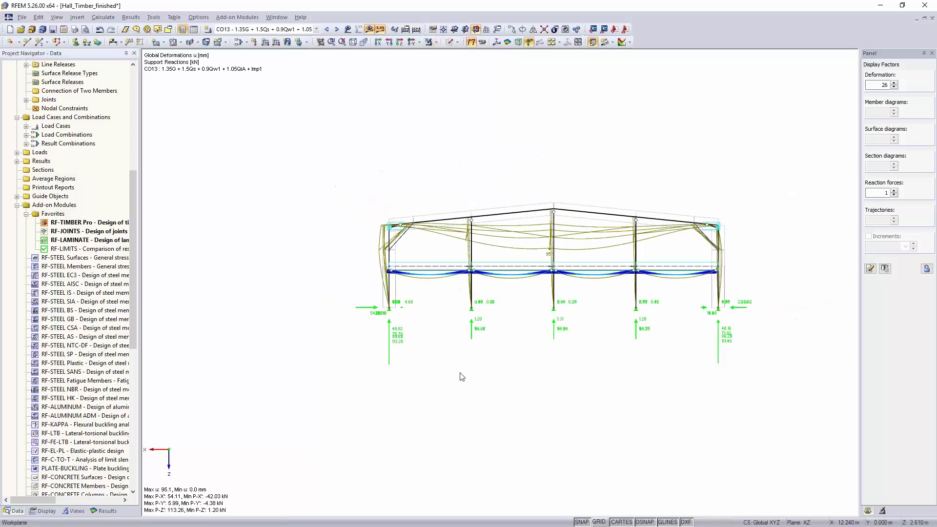
middle_click_drag(630, 329, 389, 357, "ctrl")
scroll(546, 344, "up", 5)
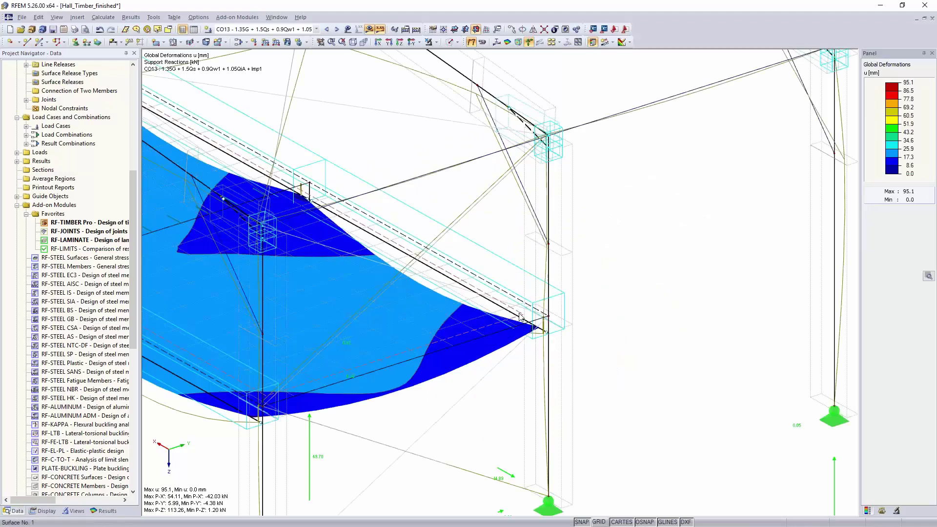
scroll(520, 317, "down", 3)
left_click(528, 326)
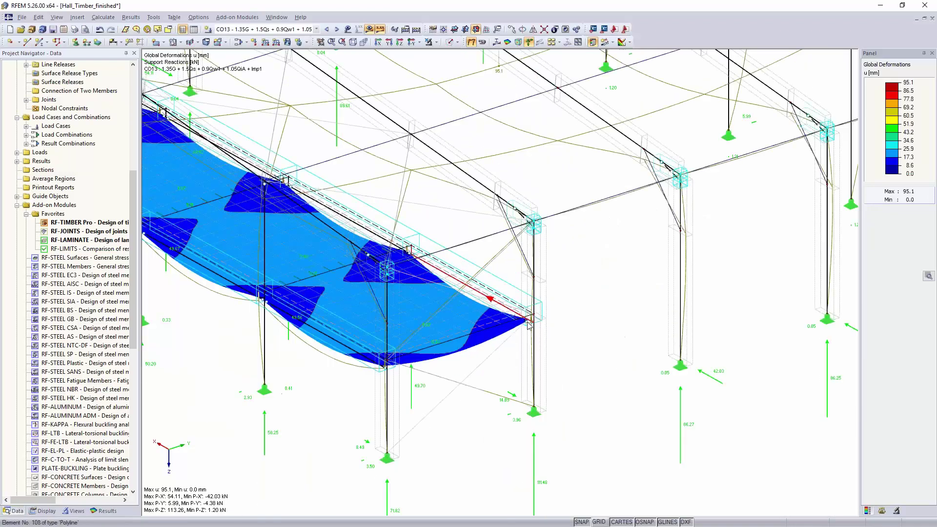
left_click(464, 283)
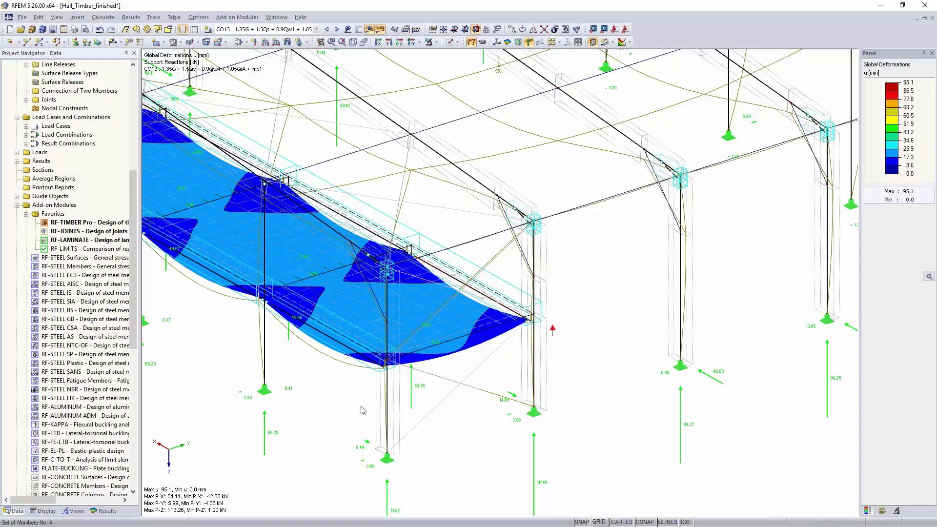
- Open the RF-LIMITS module and select load combination CO48 for the limit checks
double_click(78, 249)
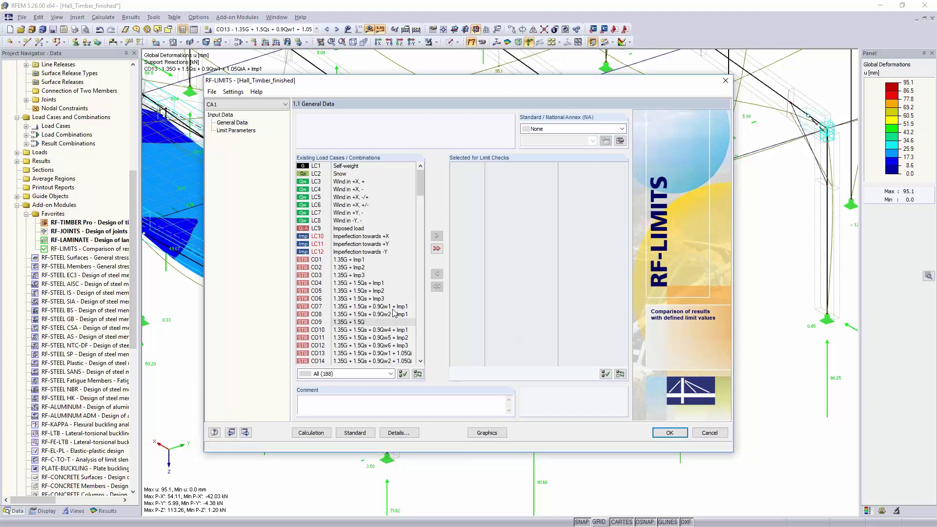
scroll(386, 291, "down", 11)
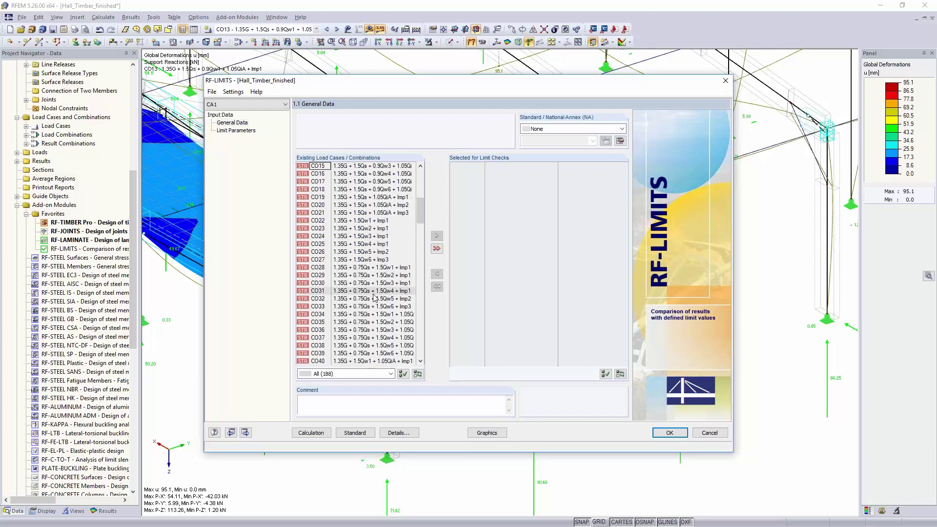
scroll(374, 296, "down", 3)
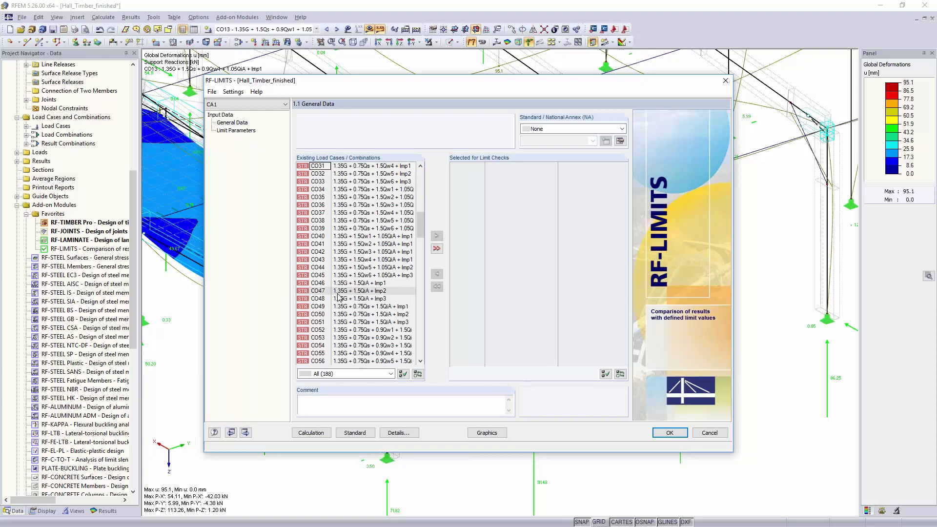
left_click(337, 299)
left_click(437, 235)
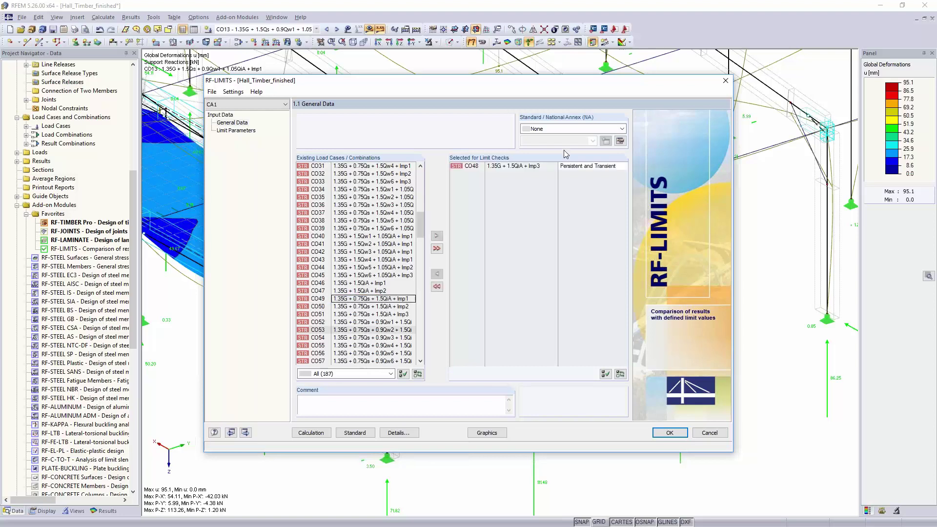
- Set the design standard to EN 1995-1-1:2004-11 with the German DIN national annex
left_click(570, 129)
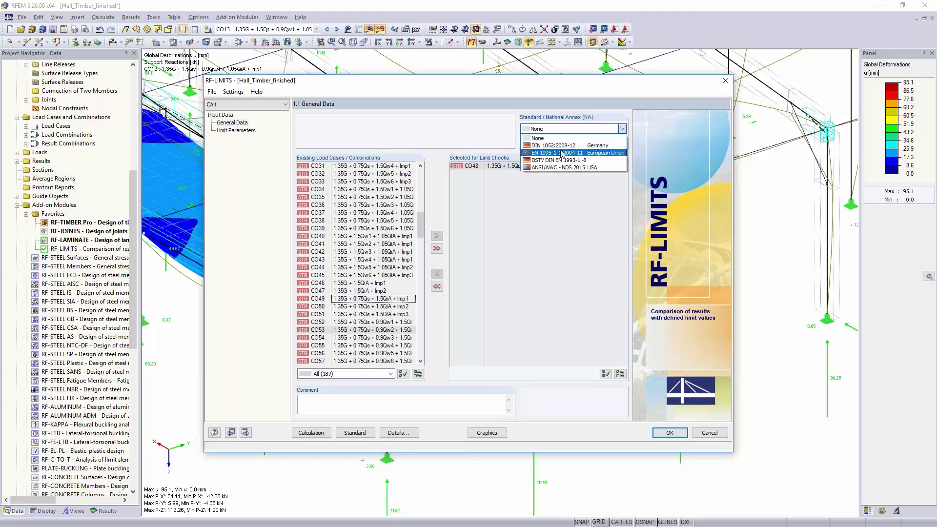
left_click(561, 148)
left_click(559, 141)
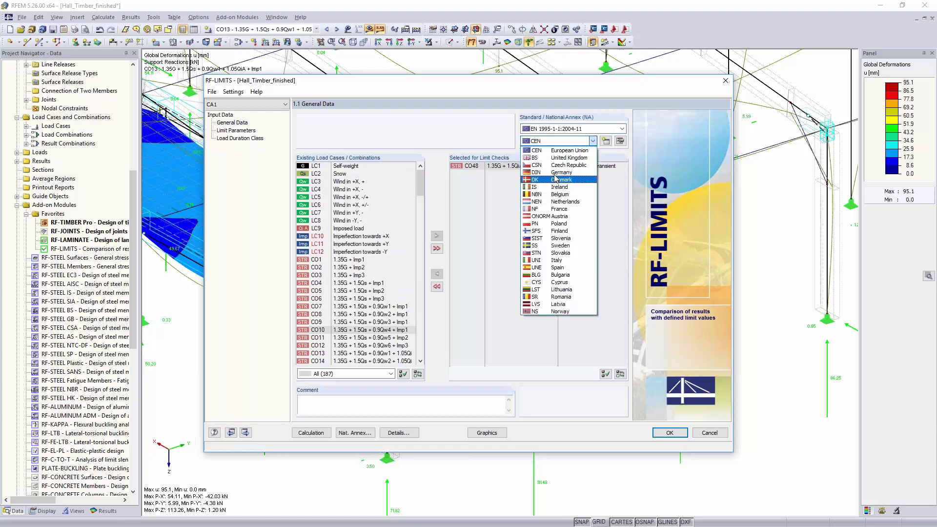
left_click(555, 173)
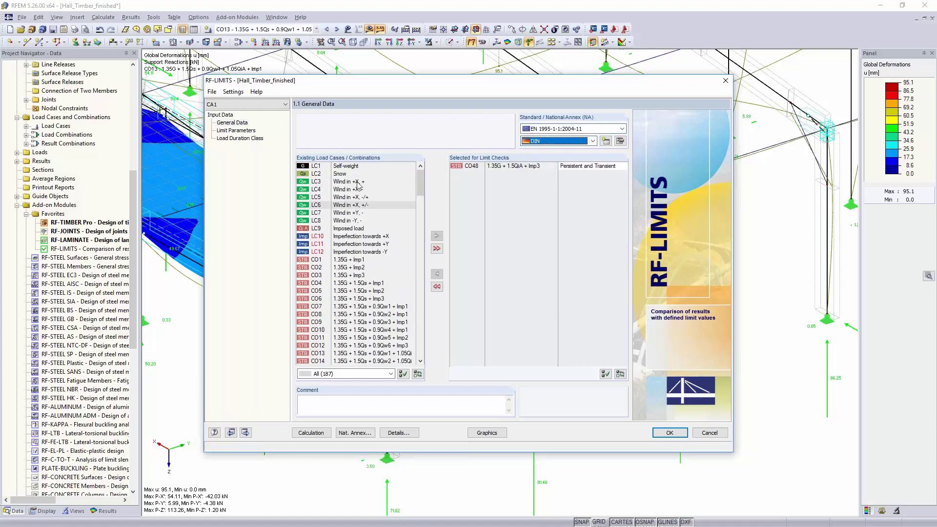
- Open the limit library for the limit parameters and examine the nodal support limits, their manufacturer groups and the options for defining a new limit
left_click(246, 130)
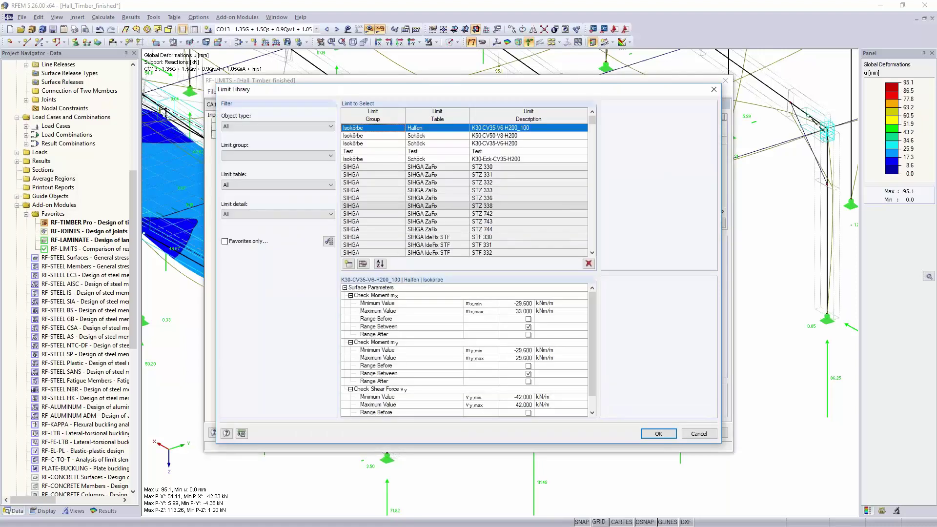
left_click(309, 126)
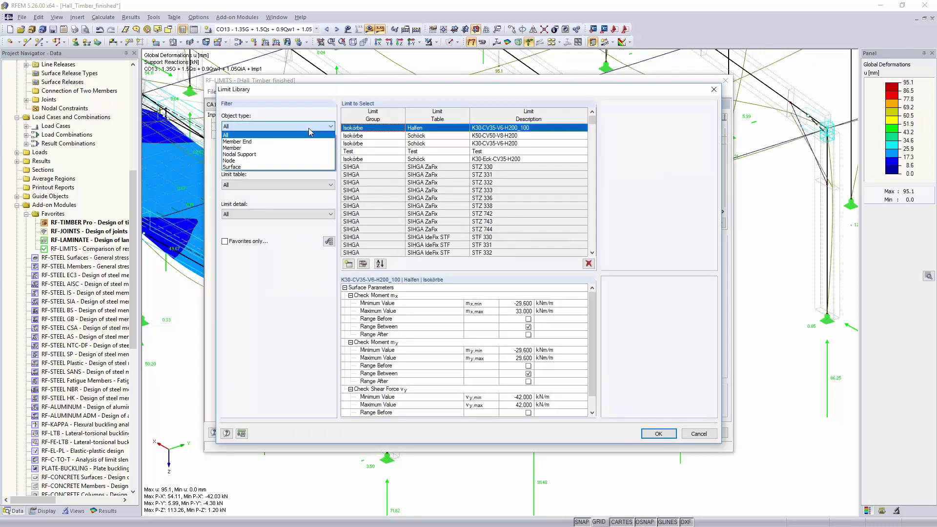
left_click(297, 154)
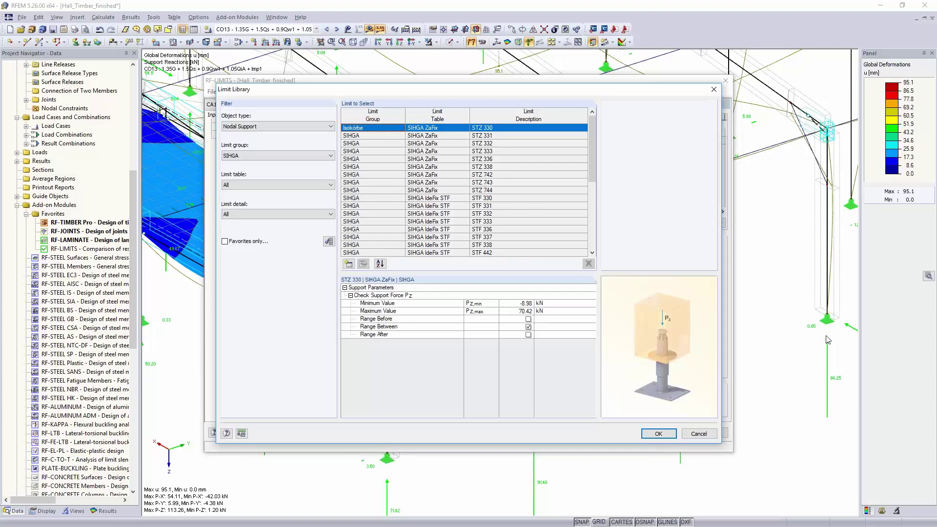
left_click(296, 156)
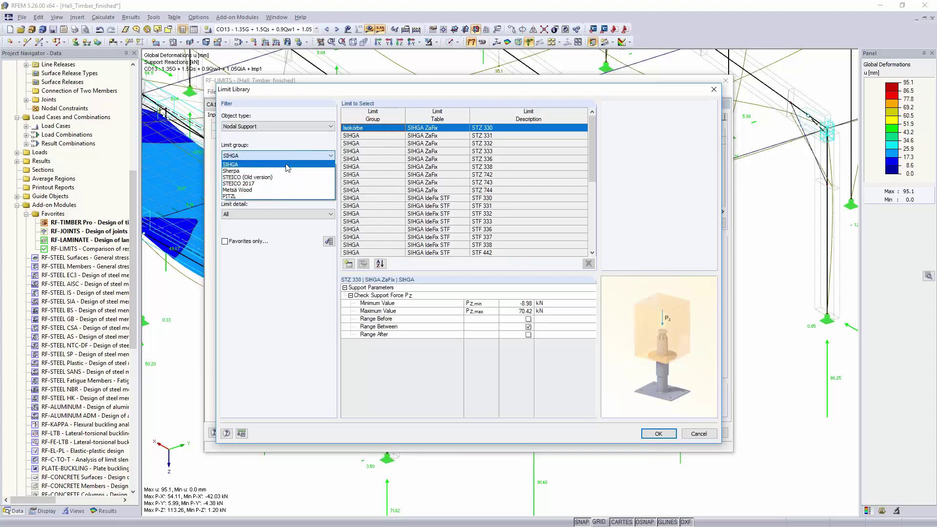
left_click(338, 93)
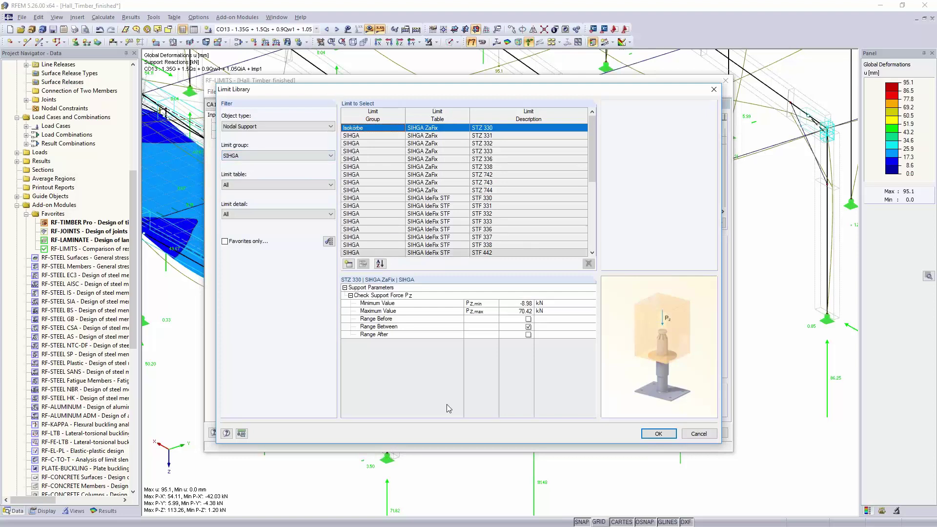
left_click(349, 264)
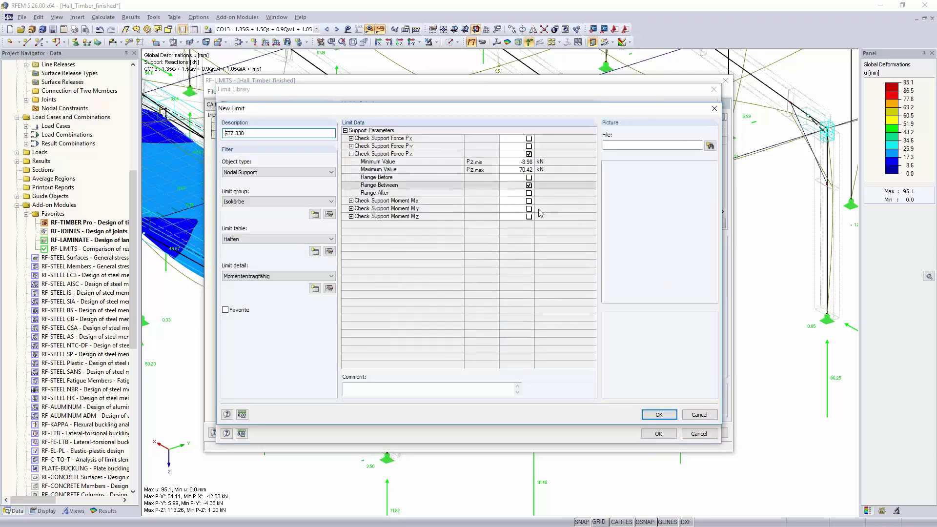
left_click(699, 414)
- Filter the limit library to SIHGA member end connectors and adopt the SIHGA HobaFix HF 200 as the first limit
left_click(300, 128)
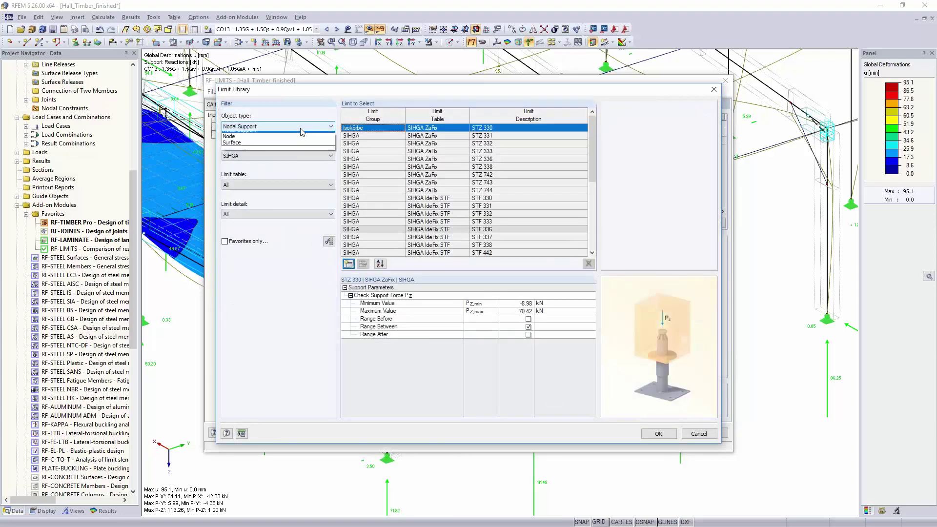
left_click(299, 145)
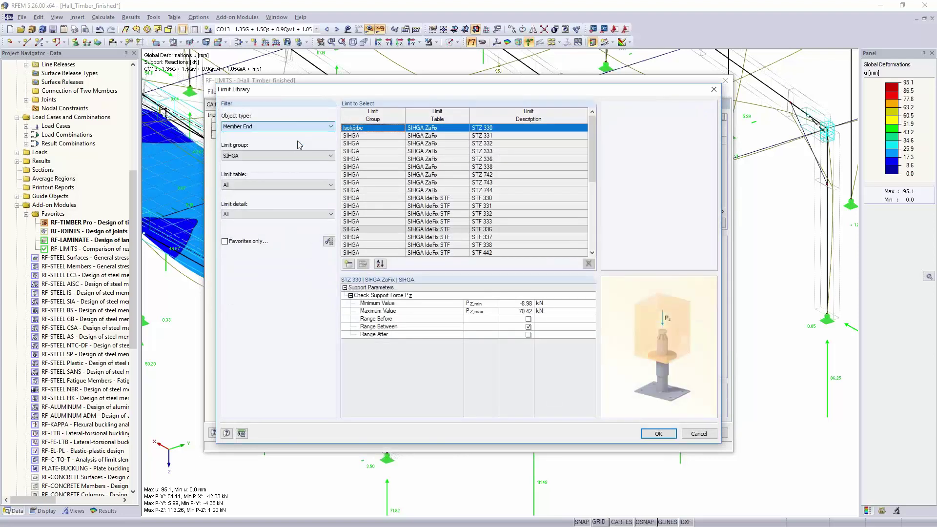
left_click(298, 155)
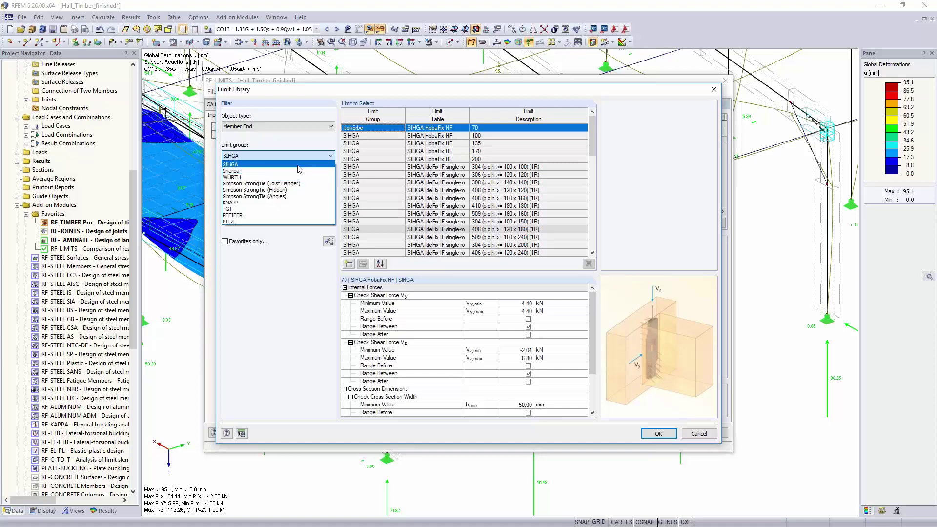
left_click(299, 166)
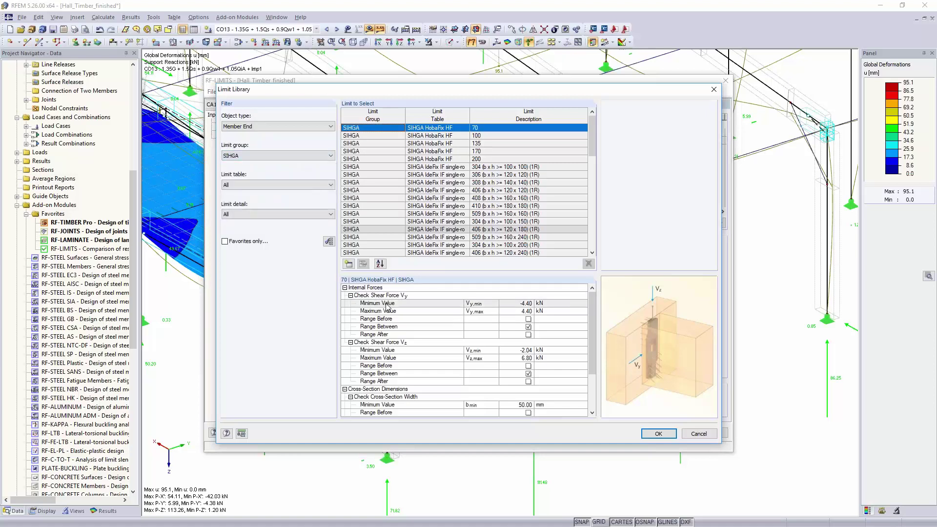
left_click(450, 159)
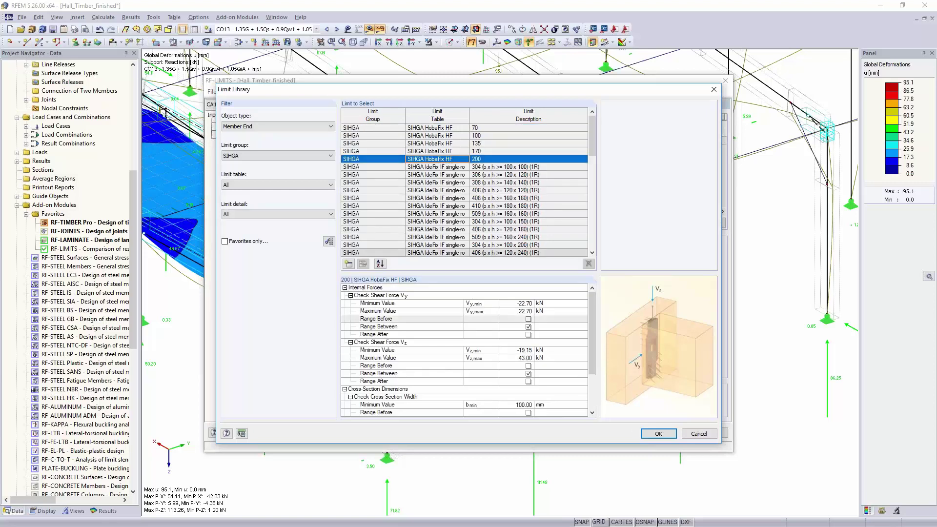
scroll(554, 358, "down", 3)
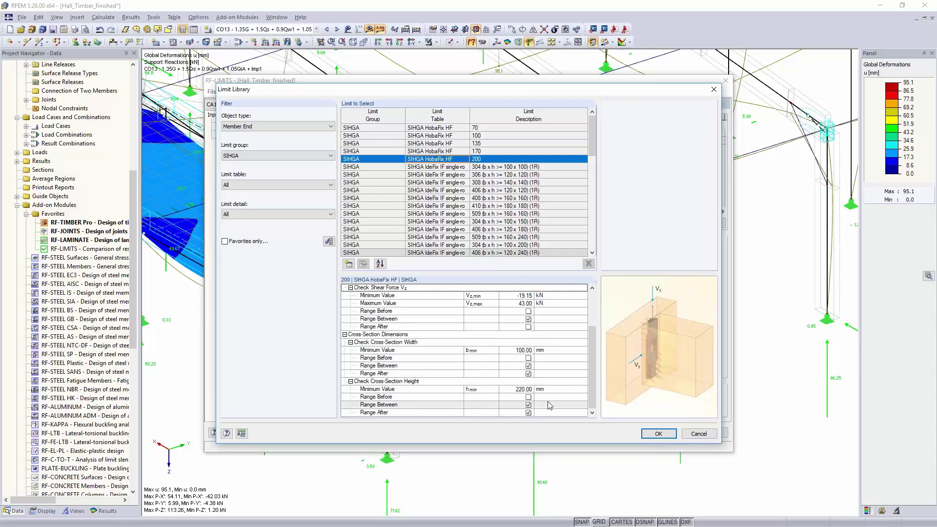
scroll(550, 406, "up", 3)
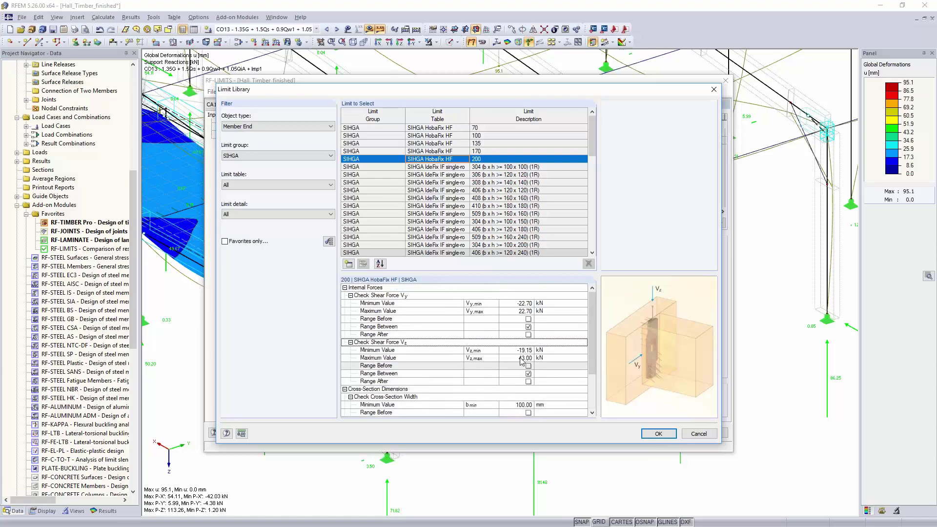
left_click(654, 434)
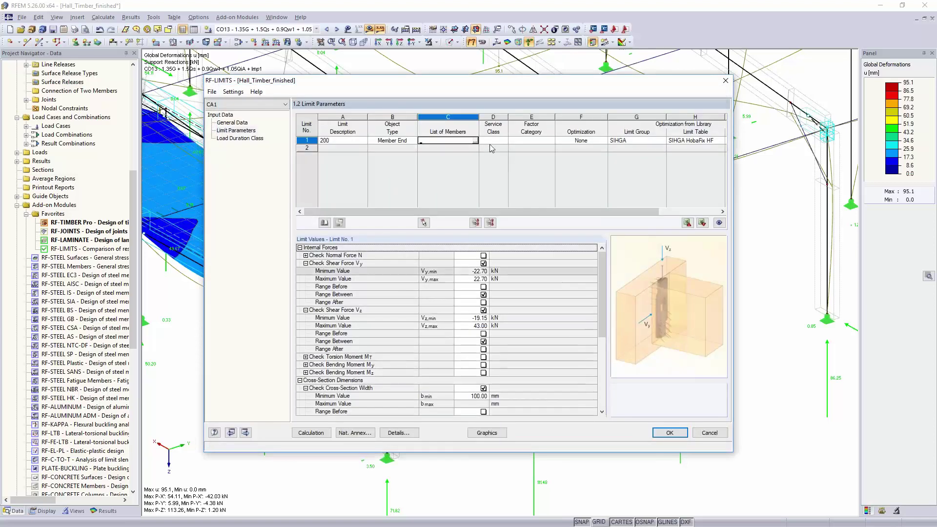
- Assign the HobaFix limit to the ends of edge members 98, 100, 102 and 104, picked graphically in the model
left_click(475, 141)
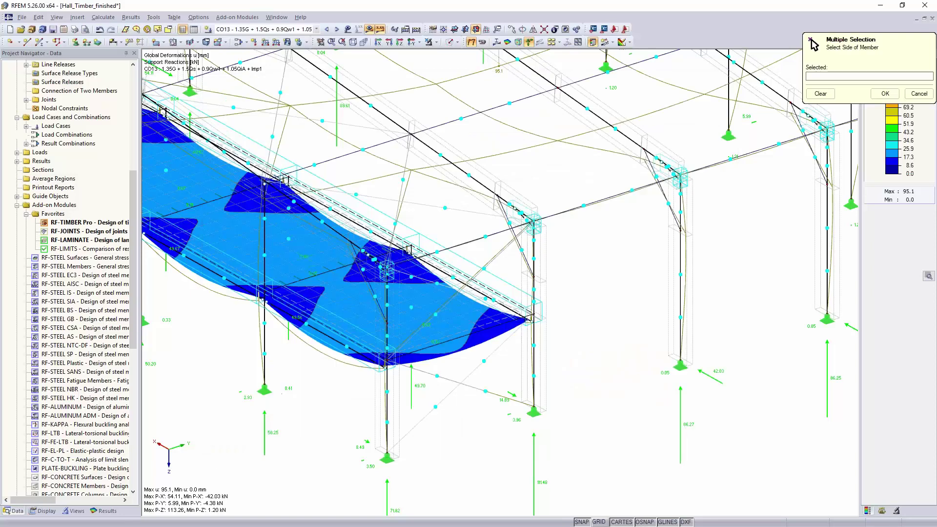
left_click(365, 230)
left_click(222, 149)
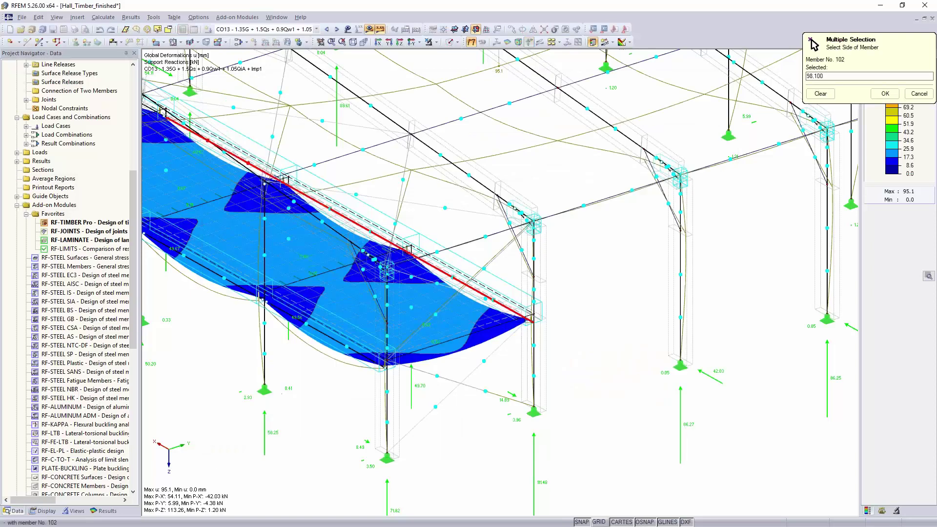
left_click(223, 149)
middle_click_drag(223, 149, 273, 150, "ctrl")
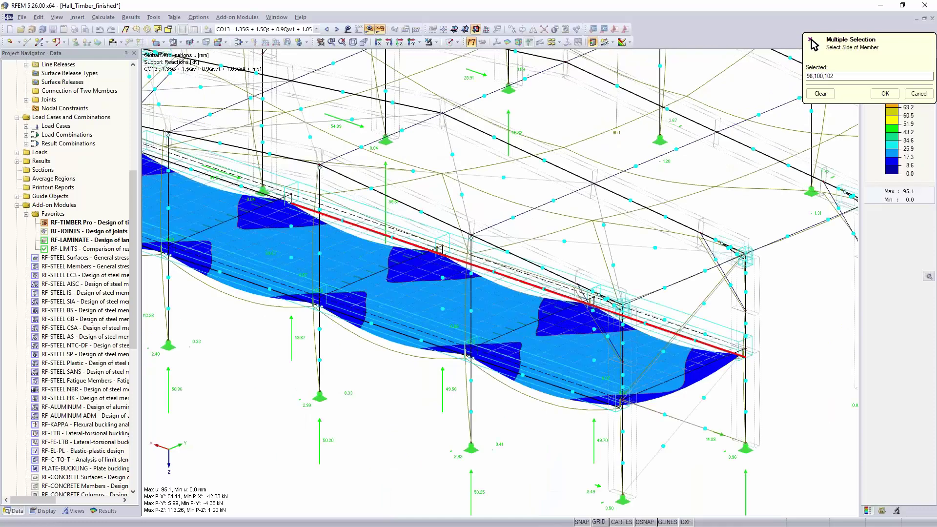
middle_click_drag(218, 182, 218, 179, "ctrl")
left_click(218, 178)
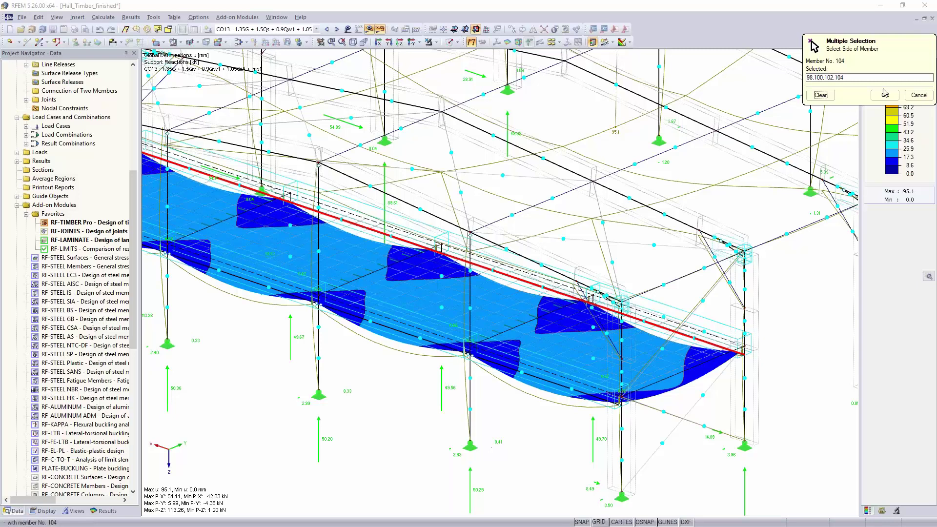
left_click(884, 93)
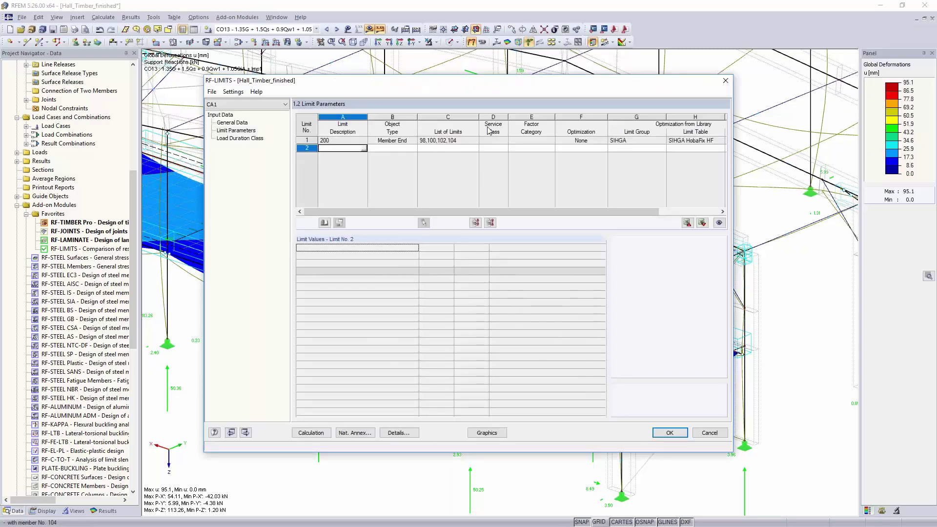
- Set the HobaFix limit's service class to 1 and its factor category to Solid Timber
left_click(504, 140)
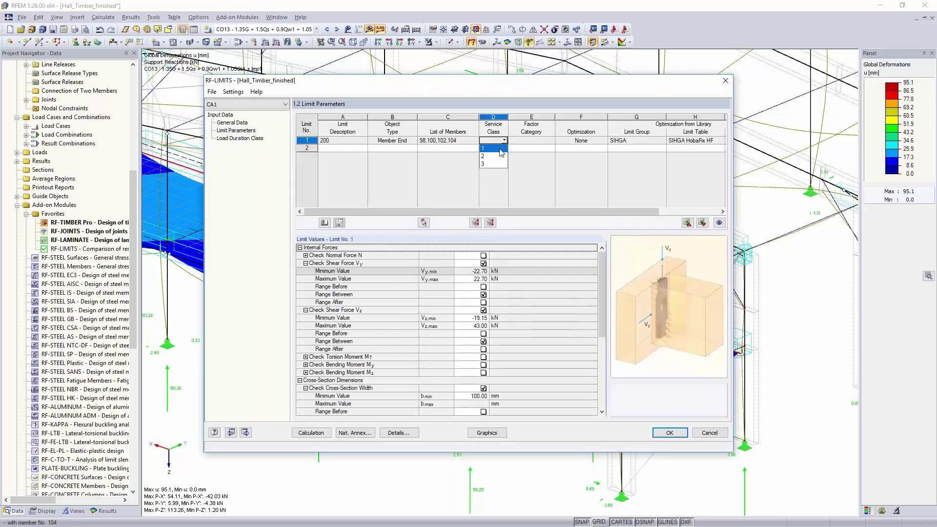
left_click(492, 148)
left_click(527, 141)
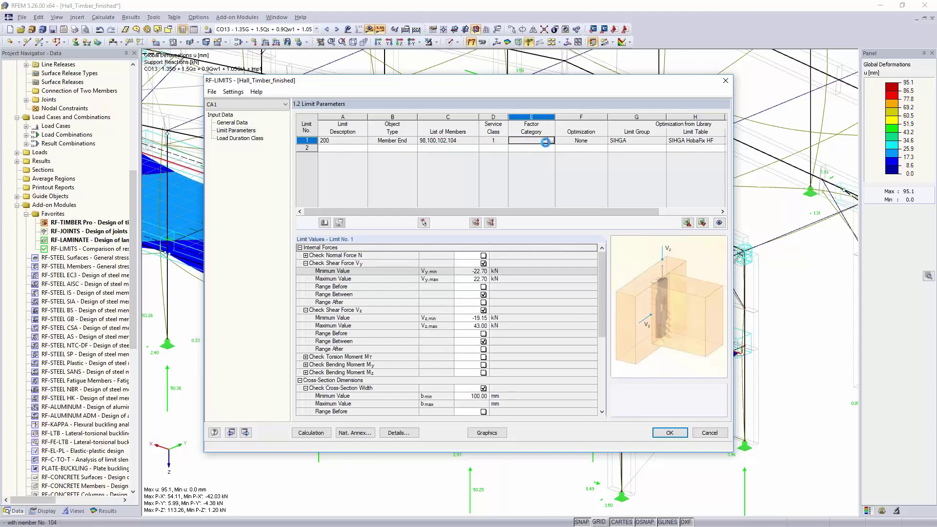
left_click(545, 140)
left_click(536, 148)
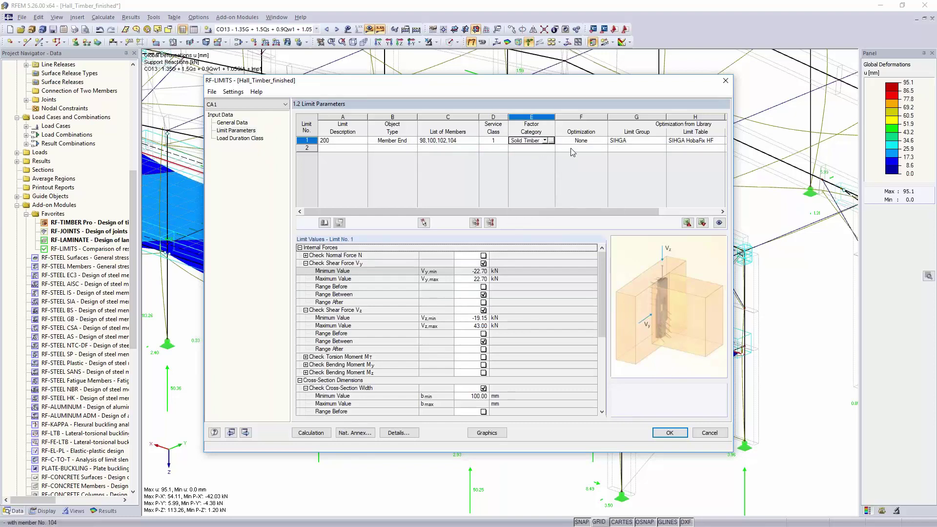
- Review the limit's optimization settings and the load duration classes, and calculate the limit checks
left_click(583, 142)
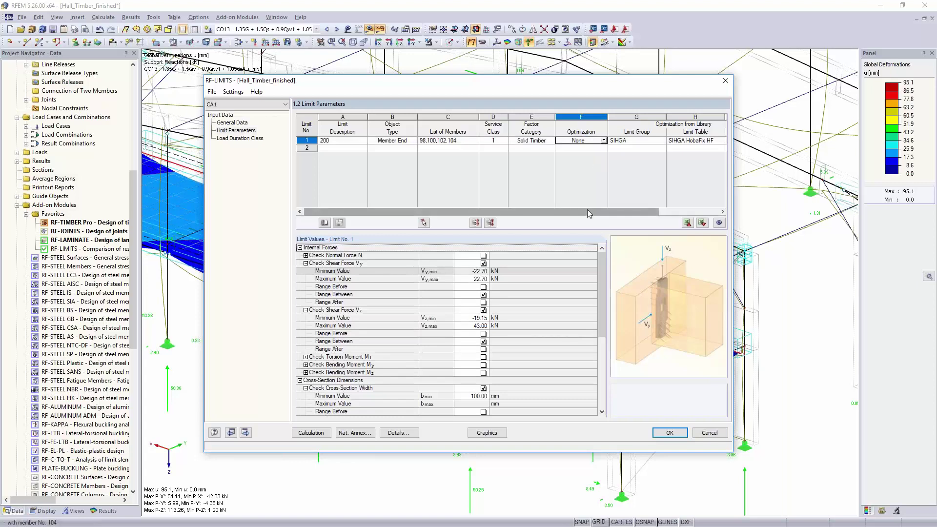
left_click_drag(587, 211, 648, 211)
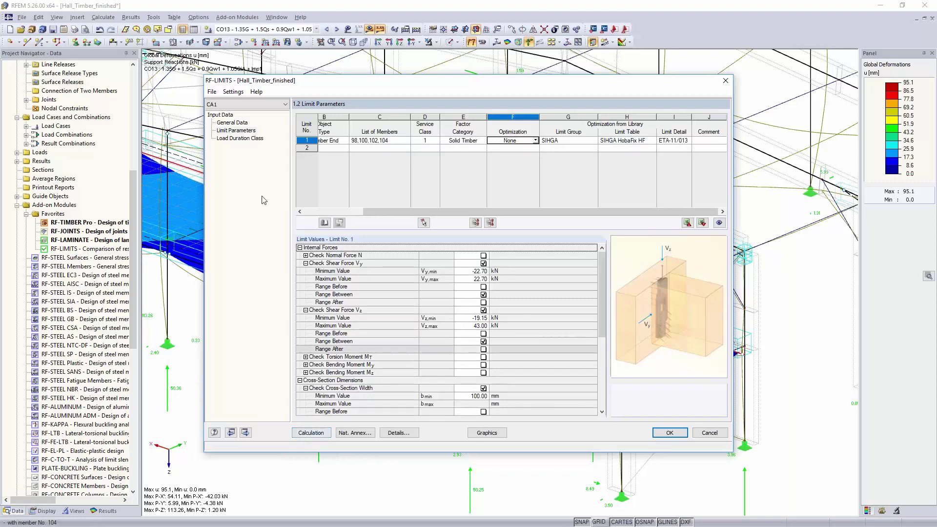
left_click(240, 139)
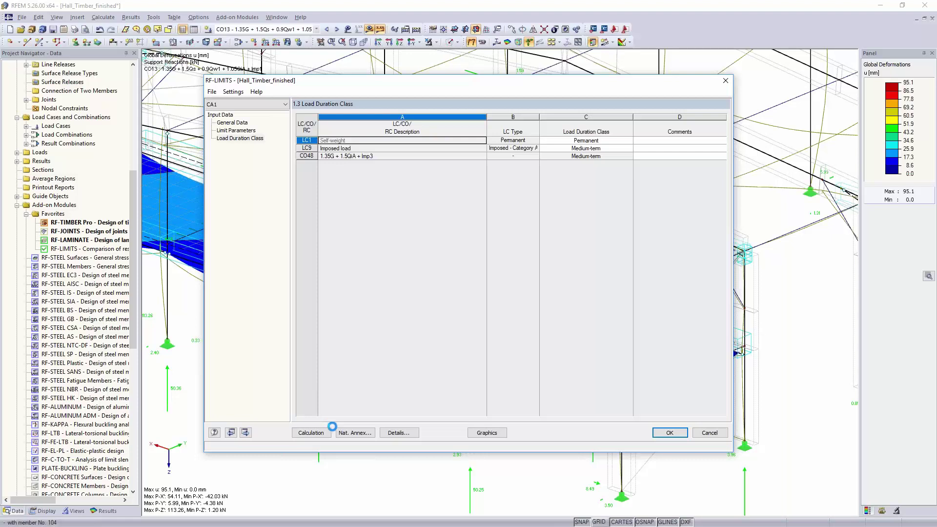
left_click(312, 433)
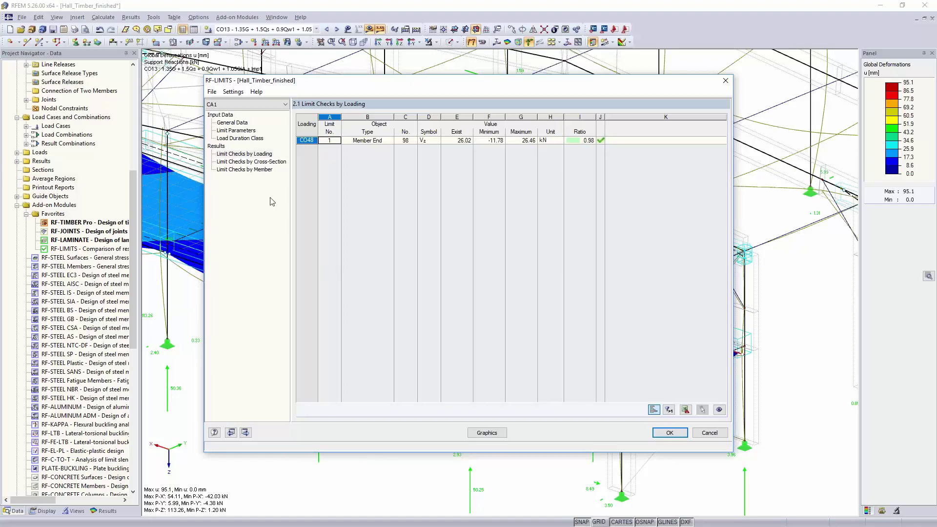
- Review the limit check results by cross-section, by member and by loading
left_click(259, 162)
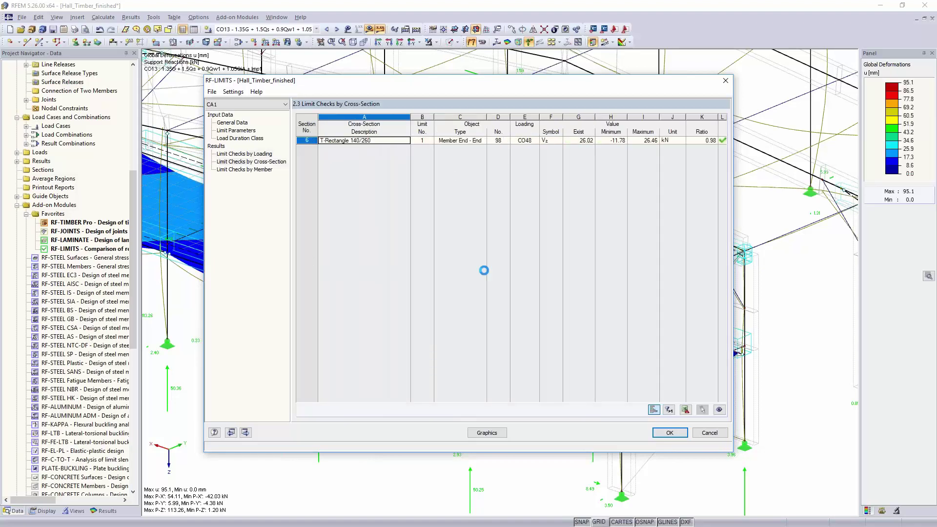
left_click(253, 164)
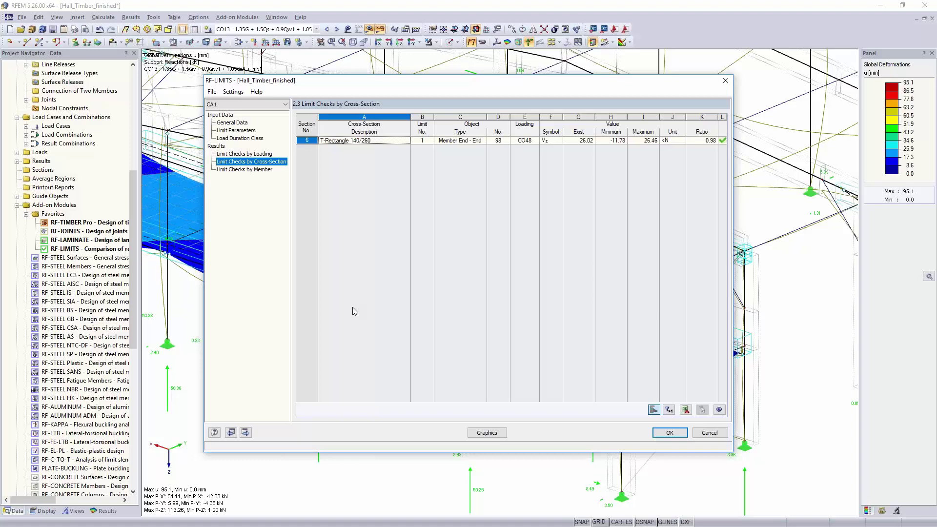
left_click(253, 170)
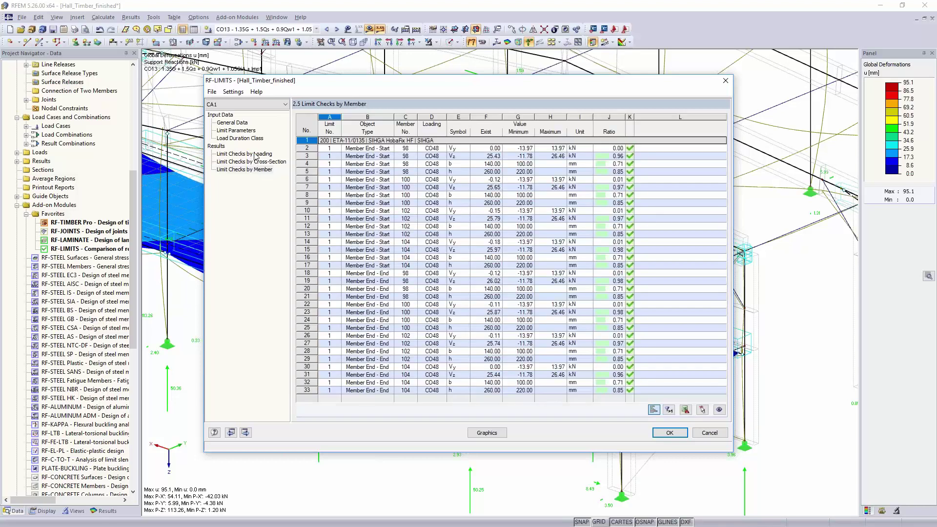
left_click(254, 153)
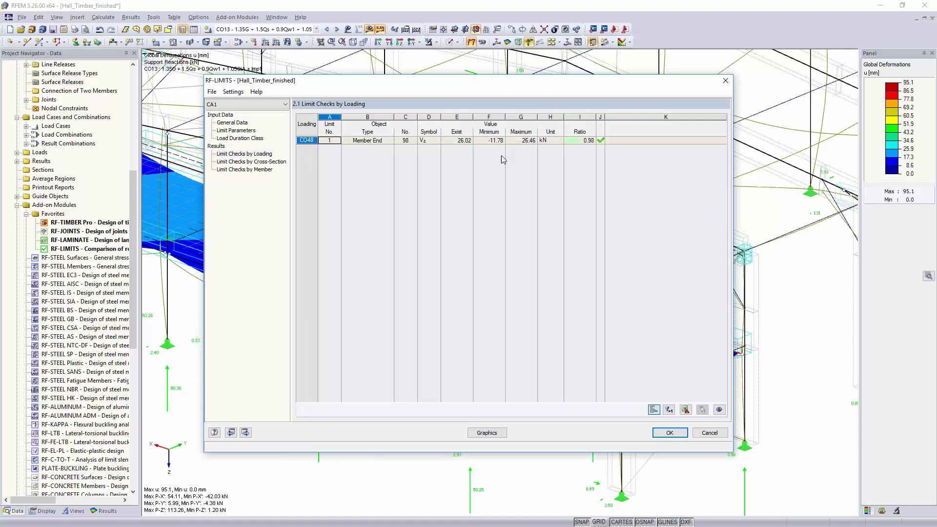
- Examine the T-Rectangle 140/260 cross-section's limit check, uncover its member in the model behind the dialog, and close RF-LIMITS keeping the results
left_click(264, 161)
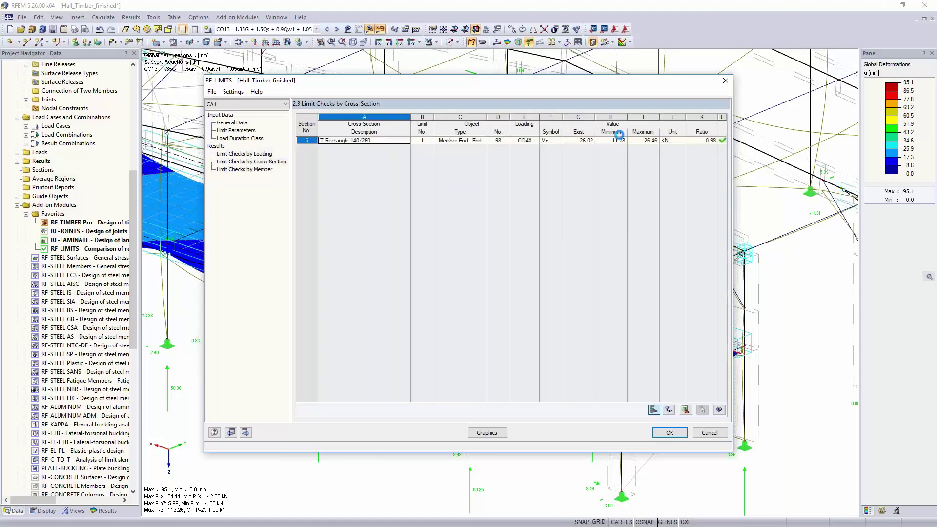
left_click(577, 141)
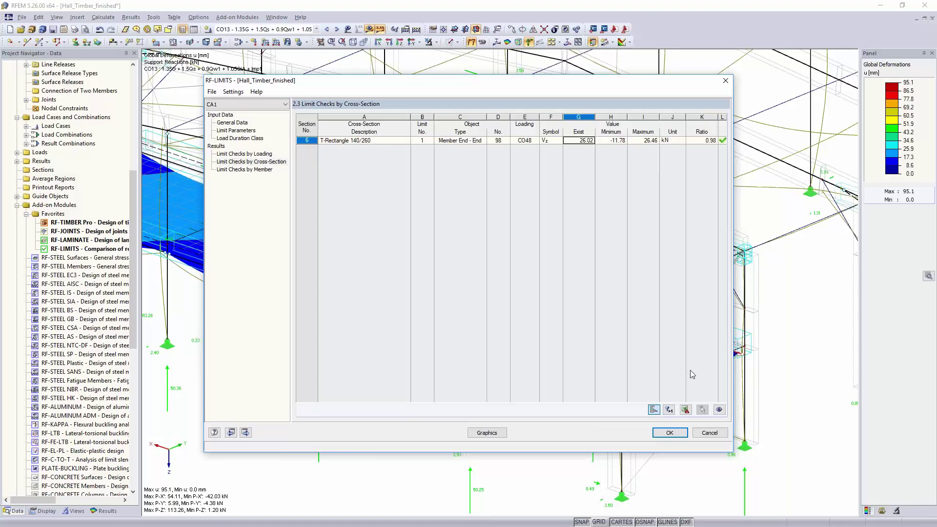
left_click_drag(618, 86, 353, 127)
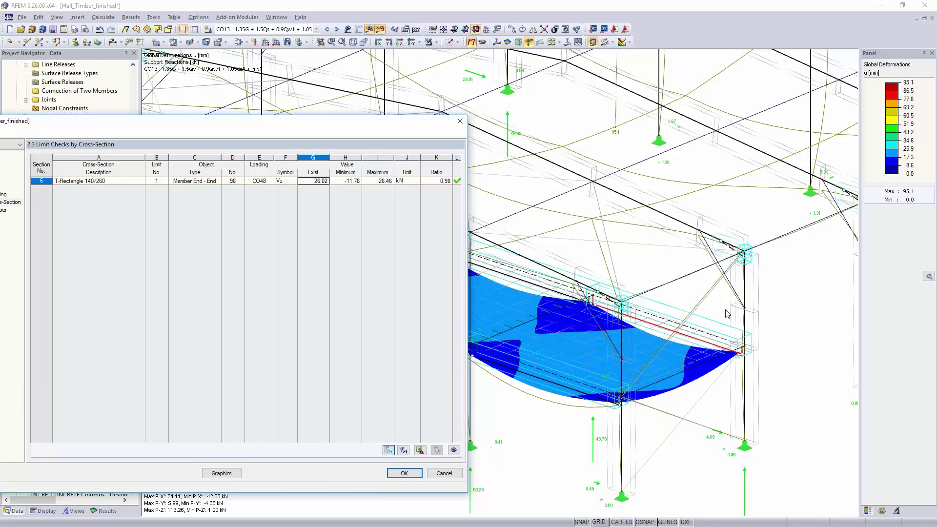
left_click(403, 474)
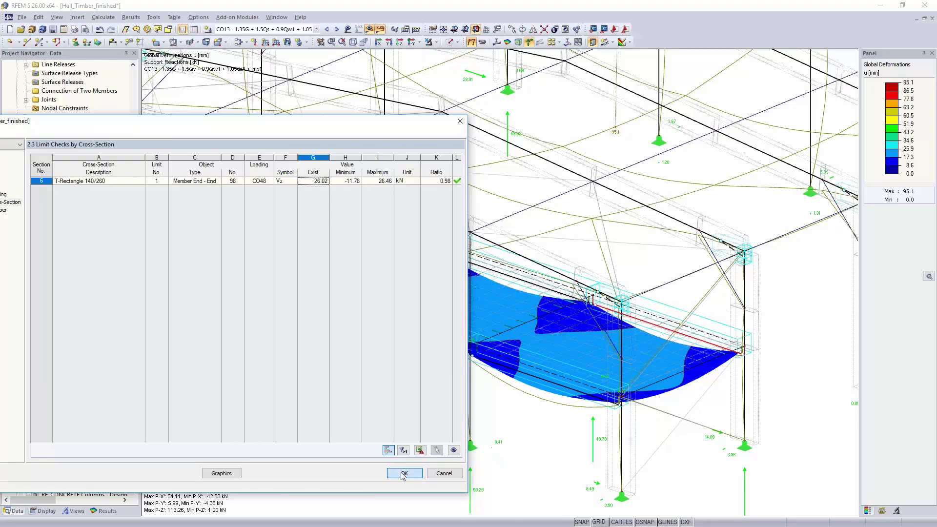